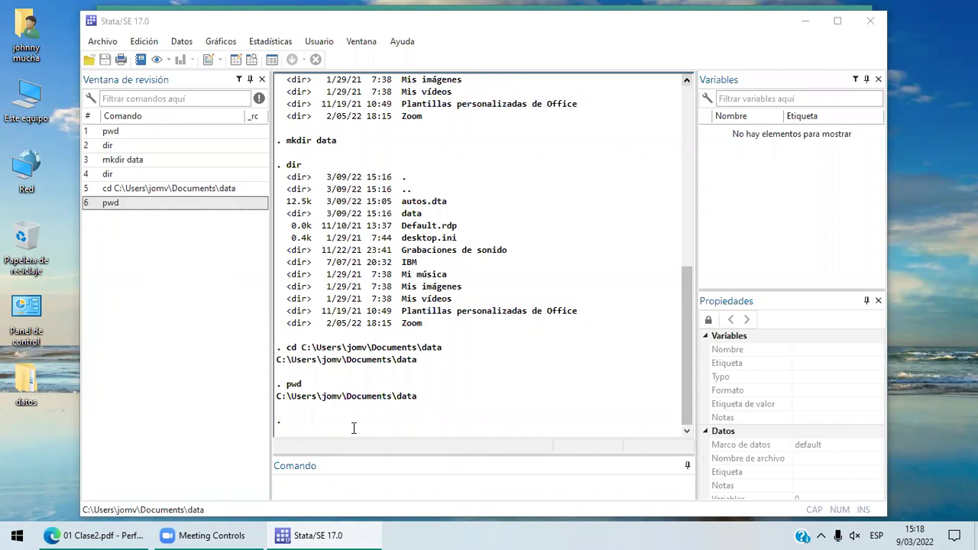
# Switch to Chrome and open the classwork page of the CticStata01 class in Google Classroom
pyautogui.press('super')
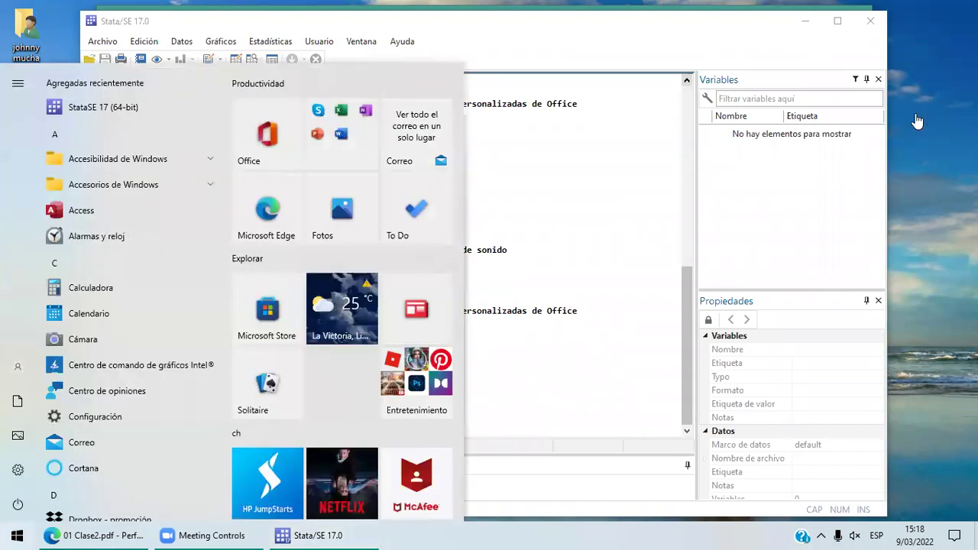
pyautogui.write('ch')
pyautogui.press('Return')
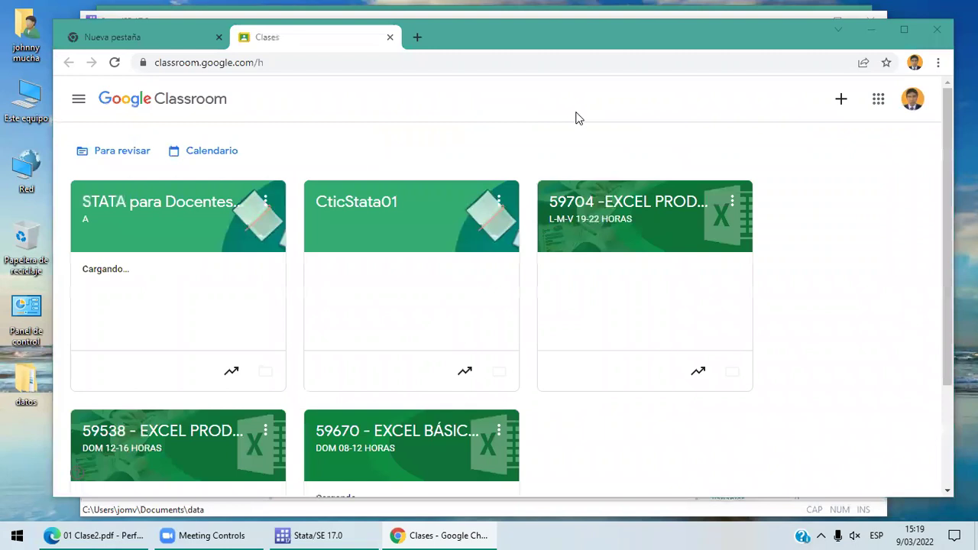
pyautogui.click(505, 388)
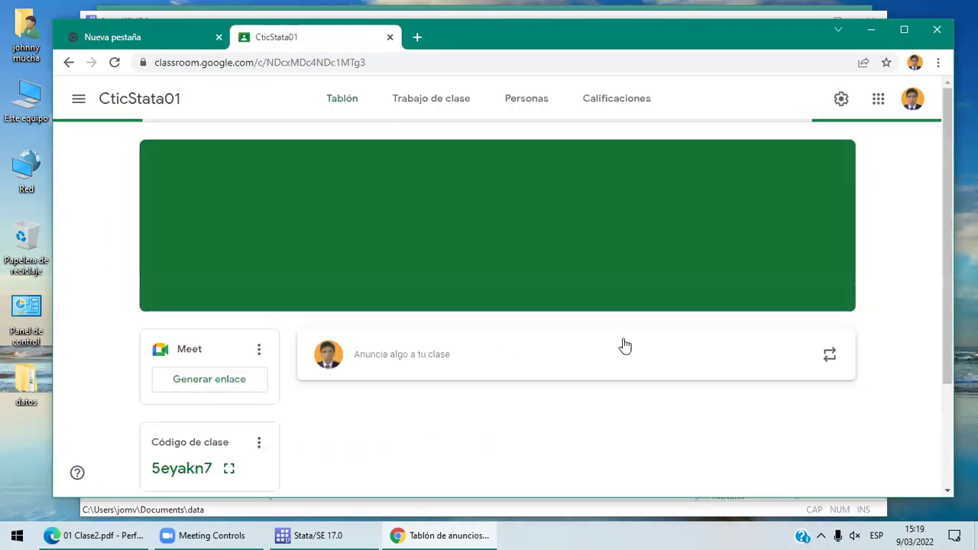
pyautogui.click(432, 103)
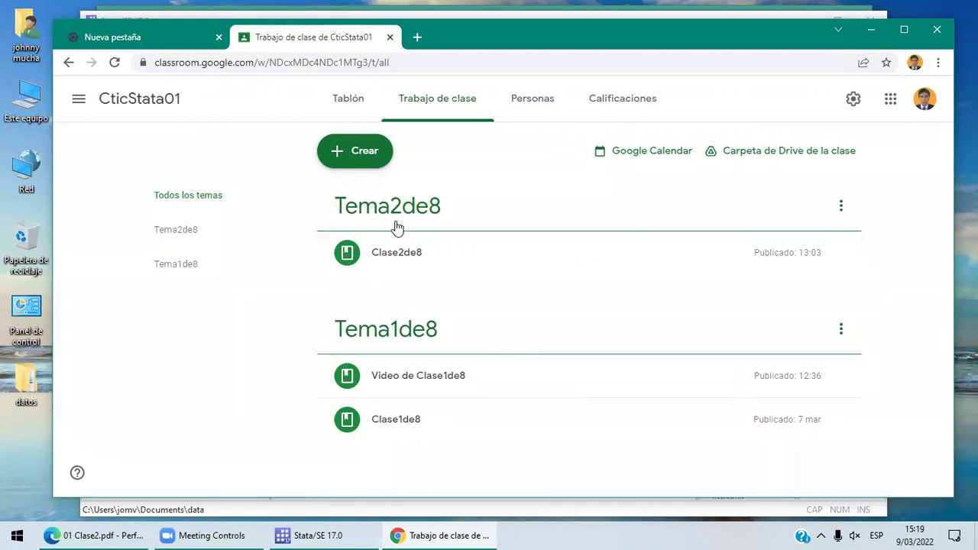
# Open the Clase1de8 material's Drive folder from Tema1de8, go up to CticStata01 and open the Clase2de8 folder
pyautogui.click(465, 380)
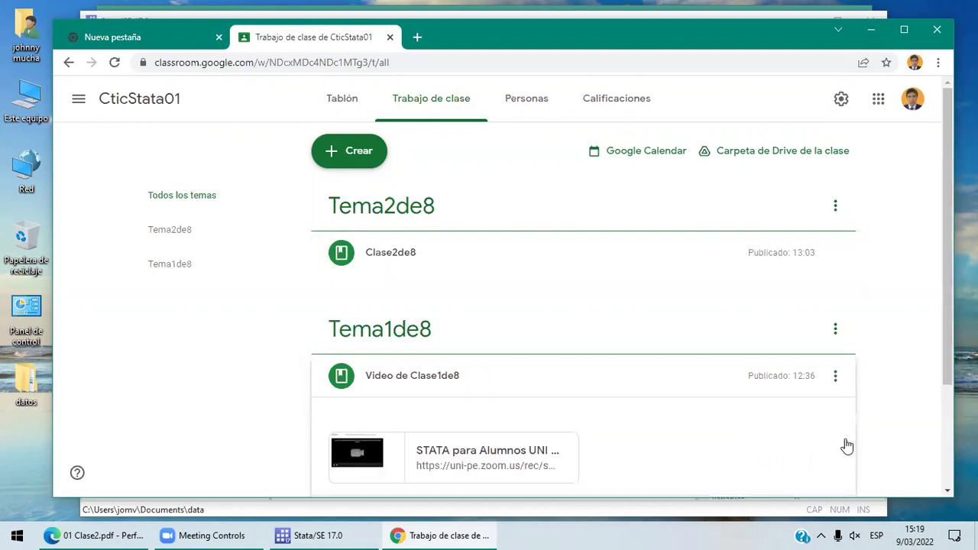
pyautogui.scroll(-2, 947, 493)
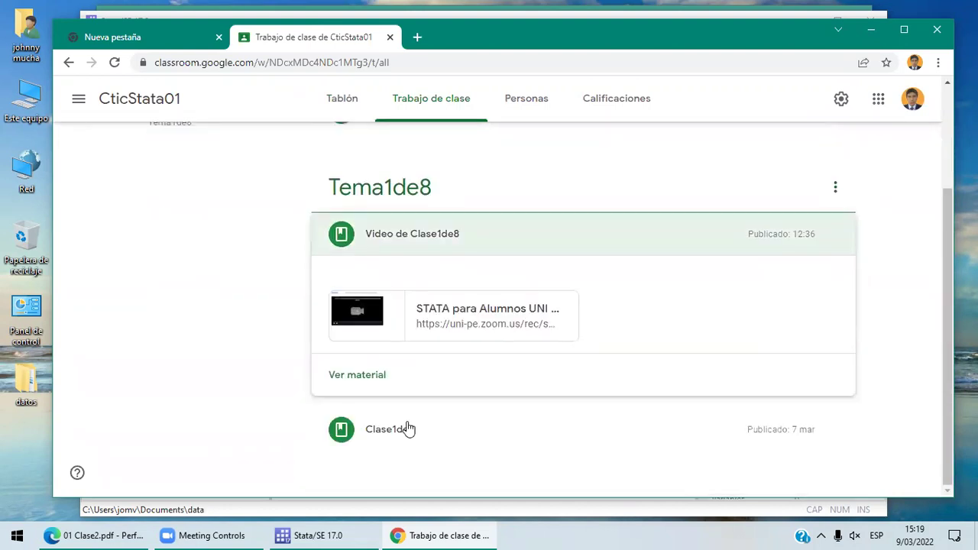
pyautogui.click(407, 429)
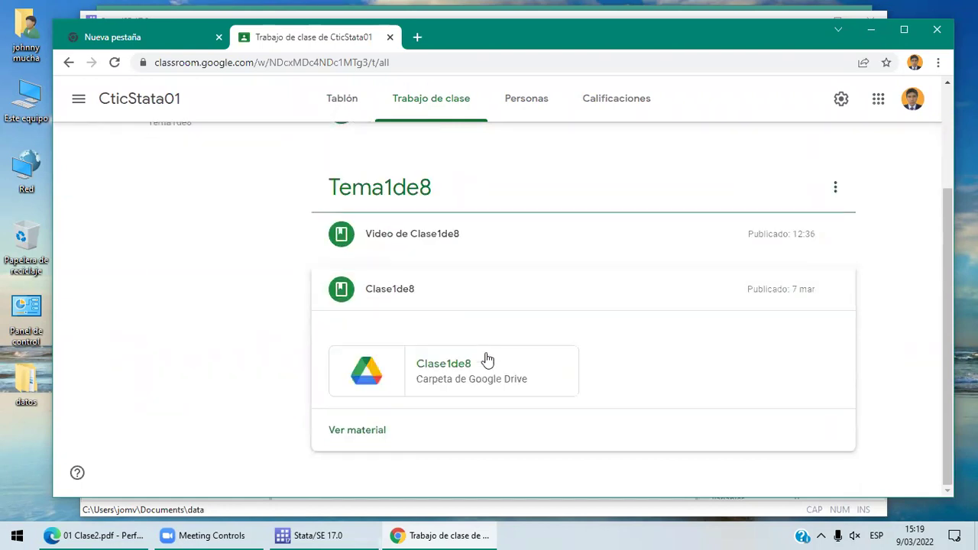
pyautogui.click(487, 360)
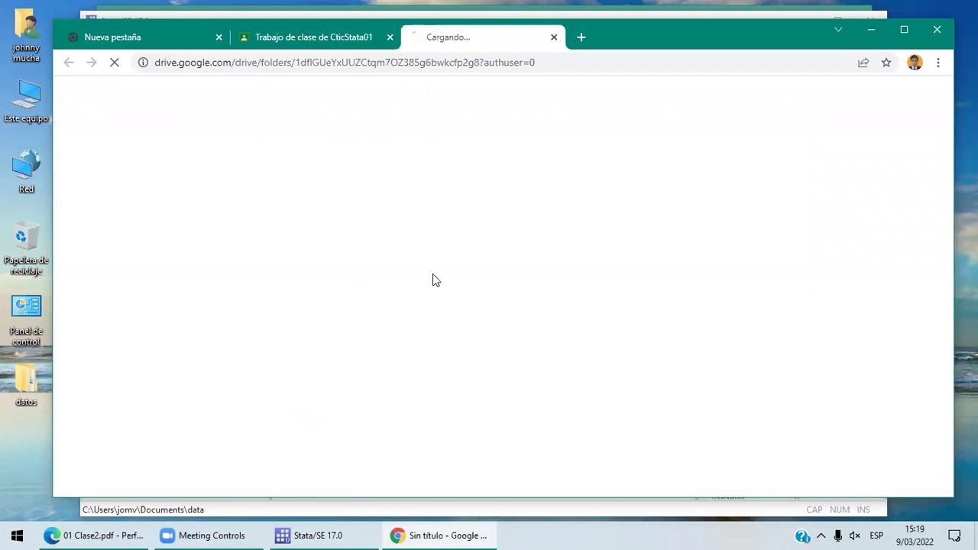
pyautogui.click(354, 148)
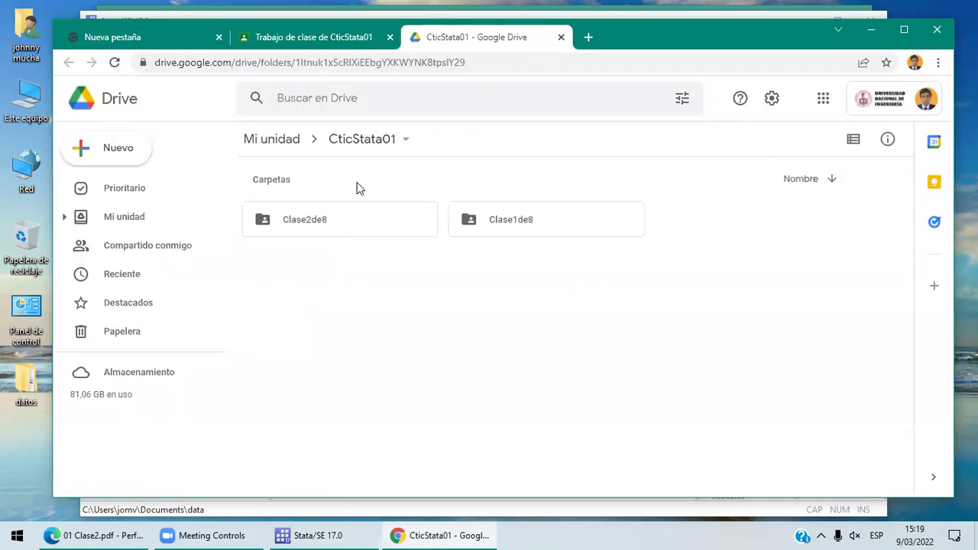
pyautogui.doubleClick(353, 227)
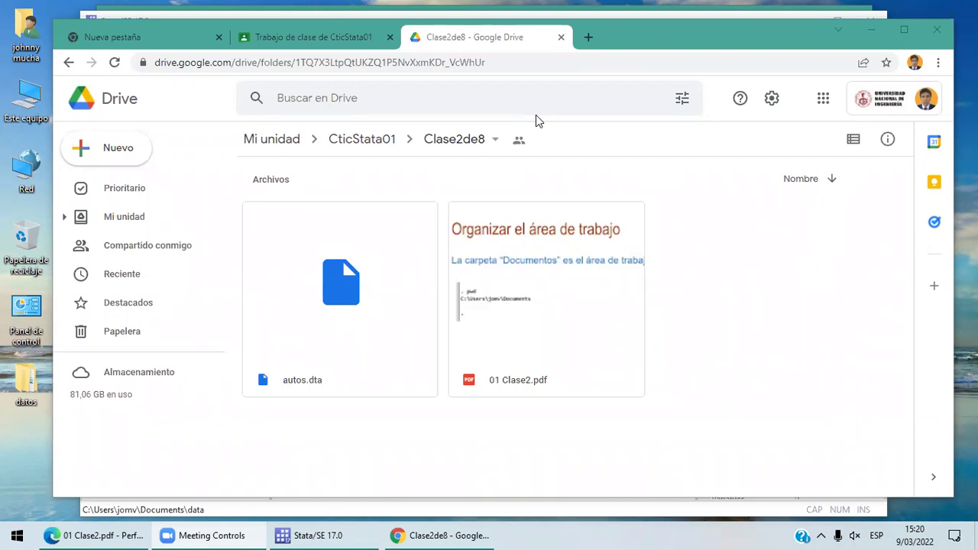
# Close the Drive folder, the Classroom window and the Google Forms sign-in window
pyautogui.click(561, 38)
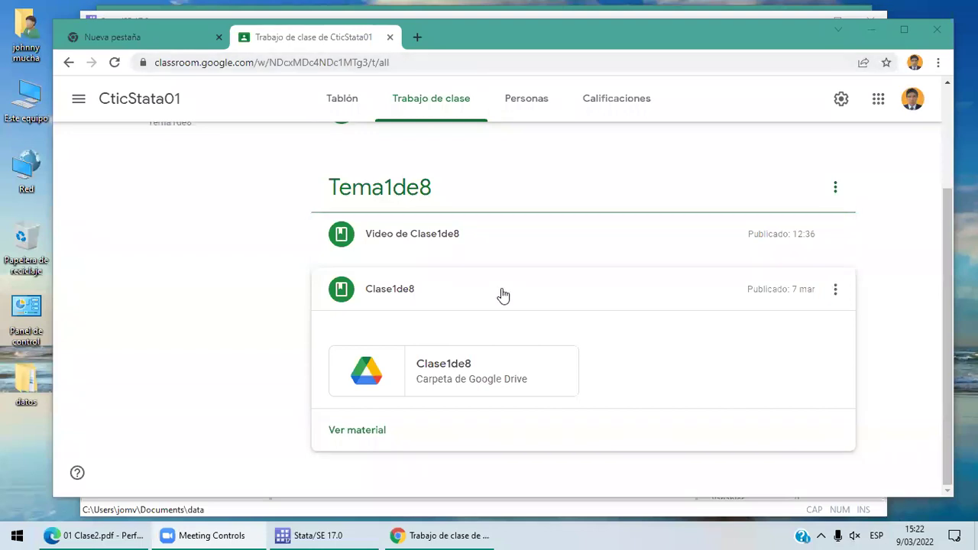
pyautogui.click(938, 35)
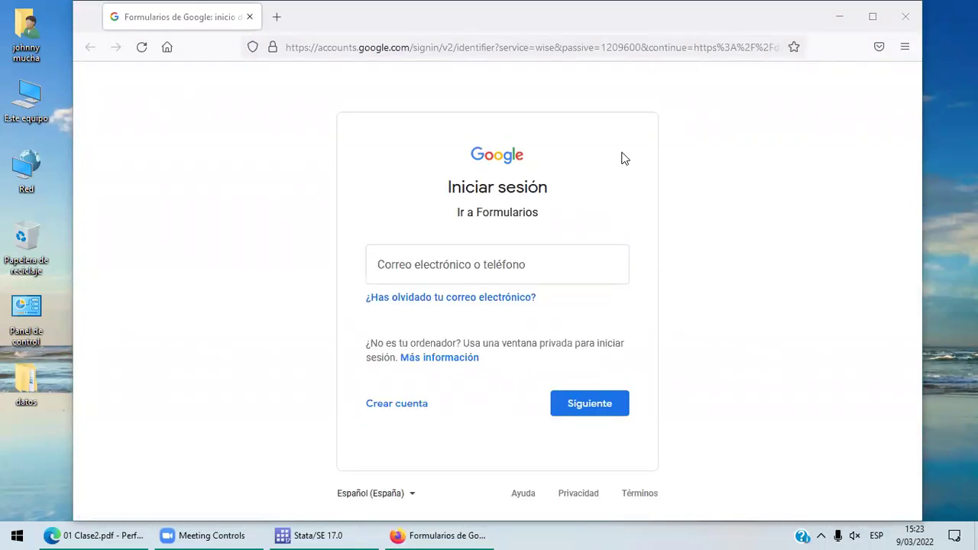
pyautogui.click(477, 278)
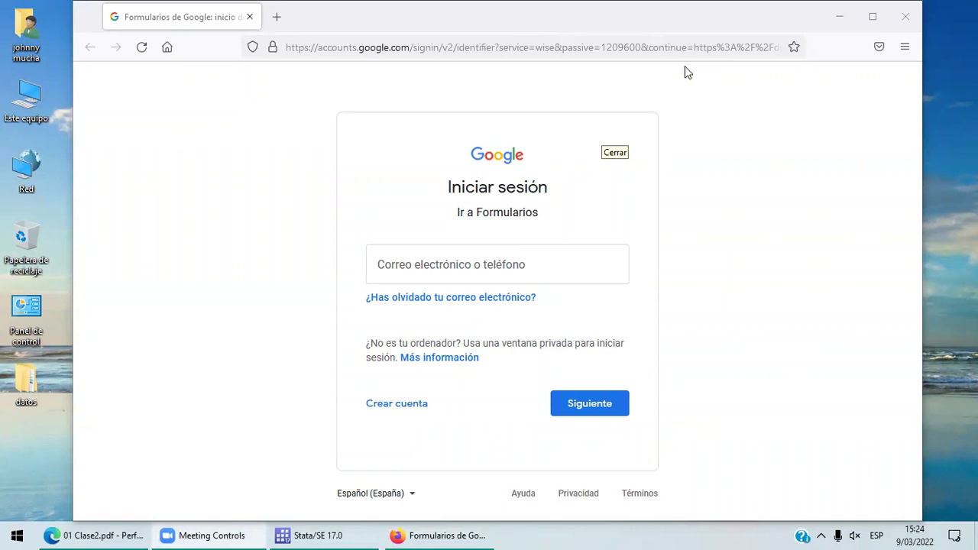
pyautogui.click(905, 18)
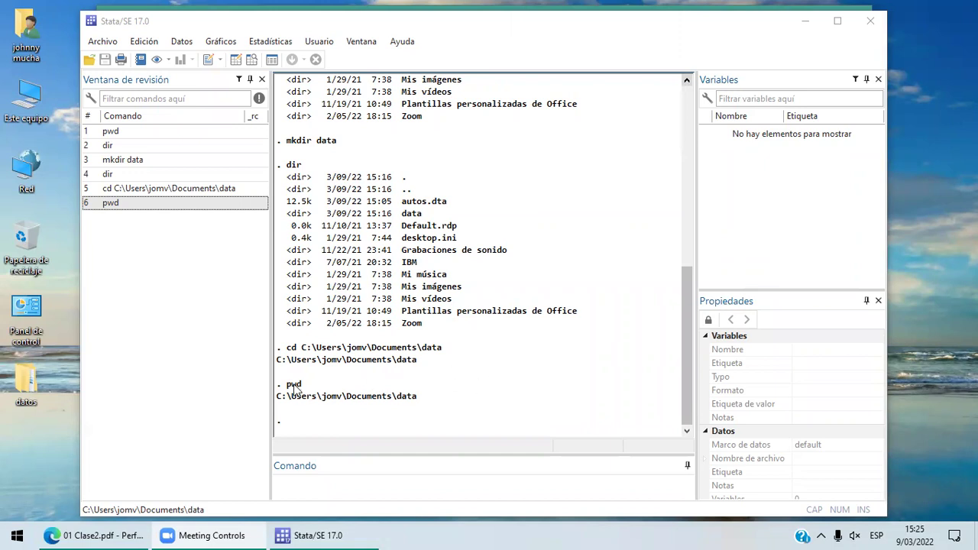
# Switch to 01 Clase2.pdf in Edge, read the "Trabajando con Bases de Datos" slide on page 5, and return to Stata
pyautogui.click(351, 496)
pyautogui.click(93, 535)
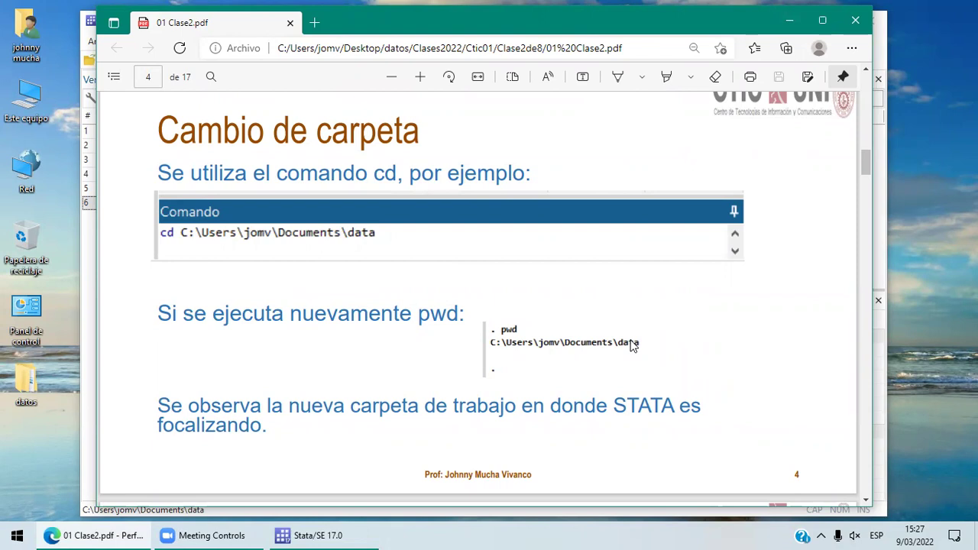
pyautogui.click(867, 502)
pyautogui.scroll(-5, 867, 502)
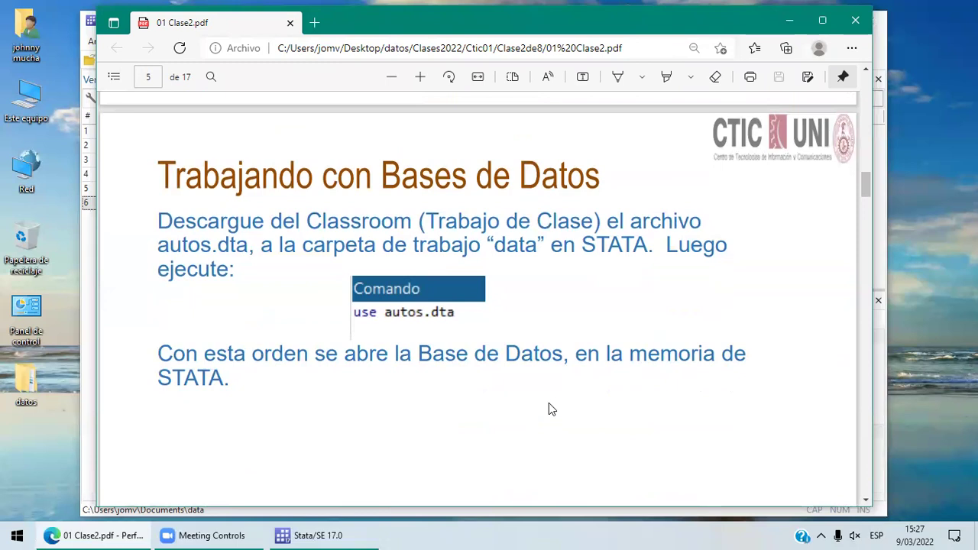
pyautogui.click(867, 503)
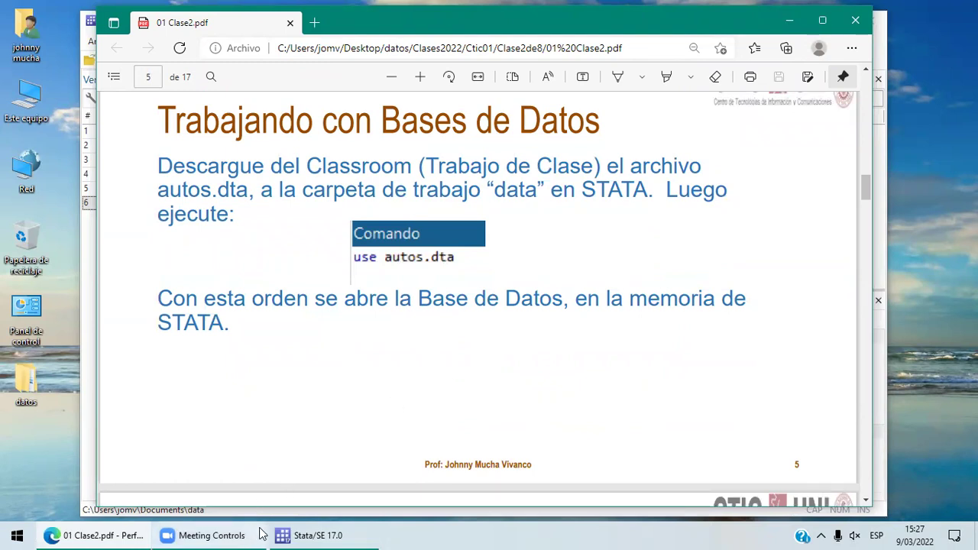
pyautogui.click(99, 535)
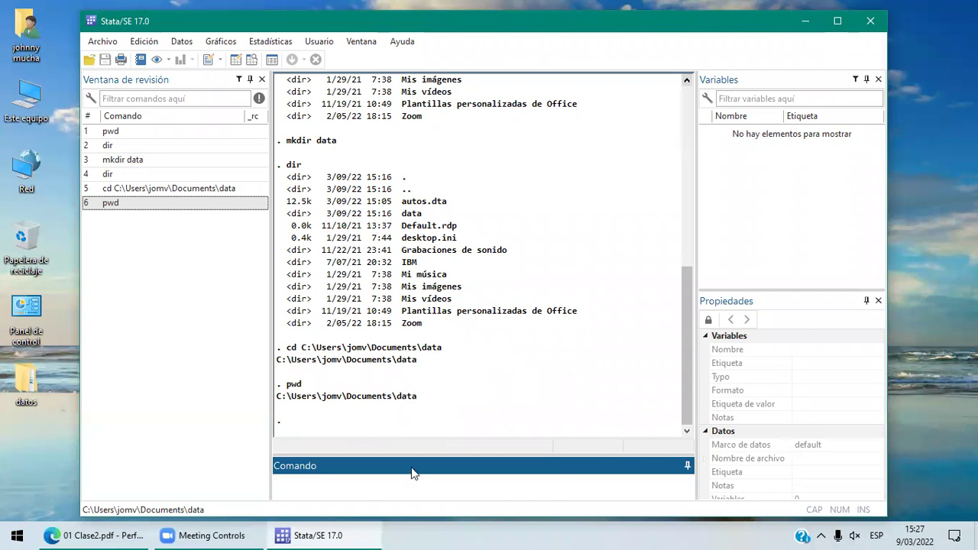
# Switch to Chrome and open Google Classroom from the Google apps
pyautogui.press('super')
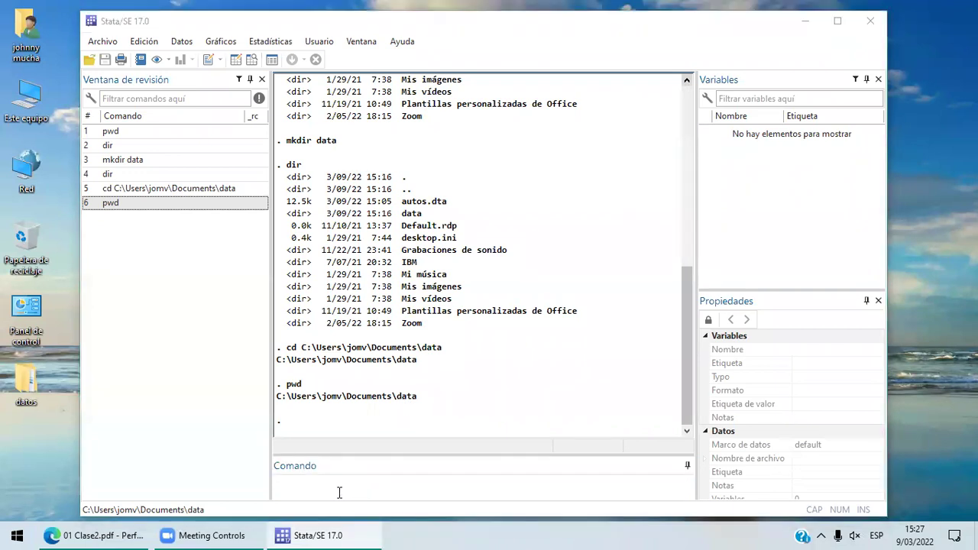
pyautogui.write('c')
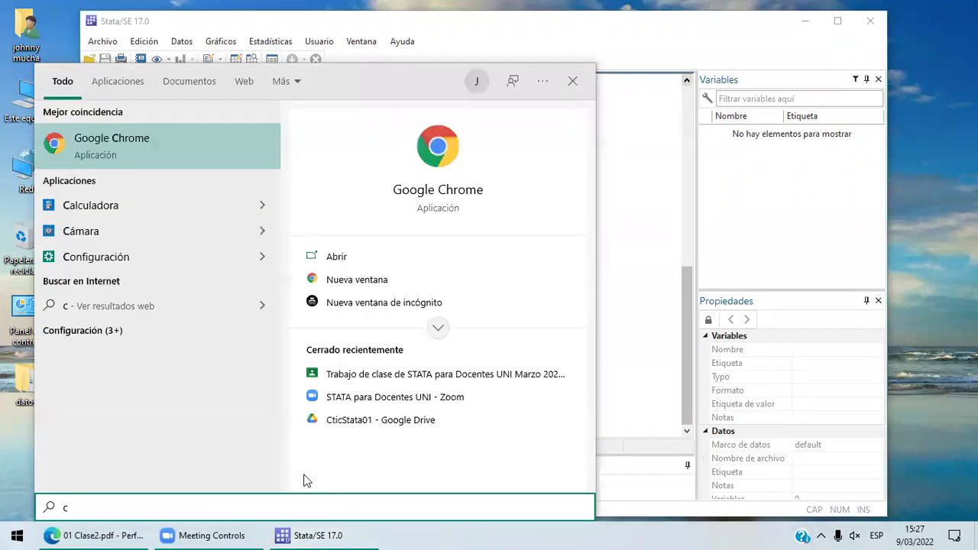
pyautogui.click(183, 145)
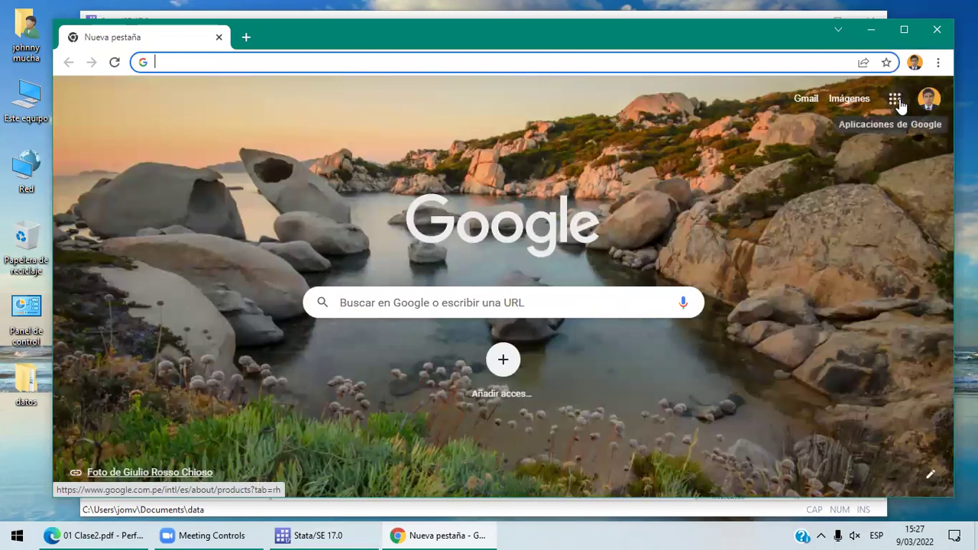
pyautogui.click(898, 104)
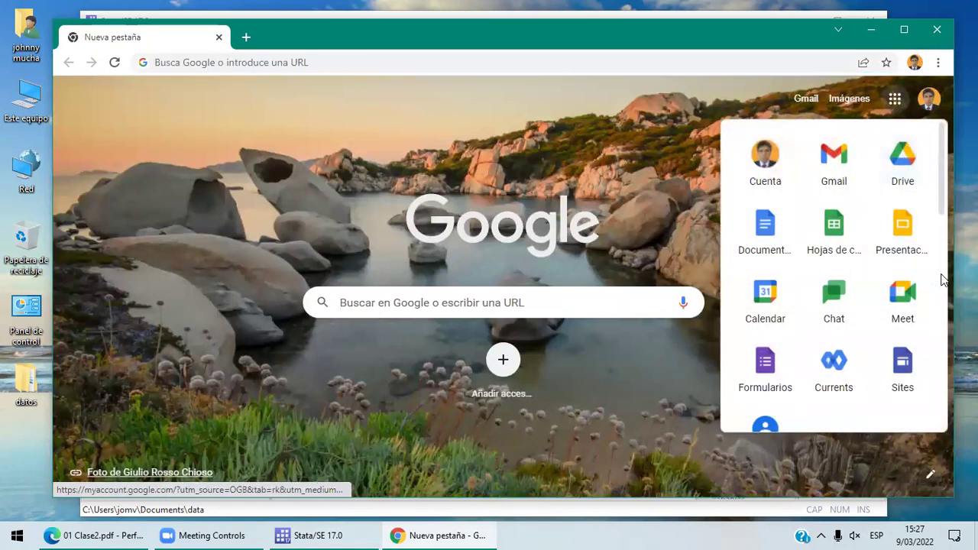
pyautogui.scroll(-3, 943, 278)
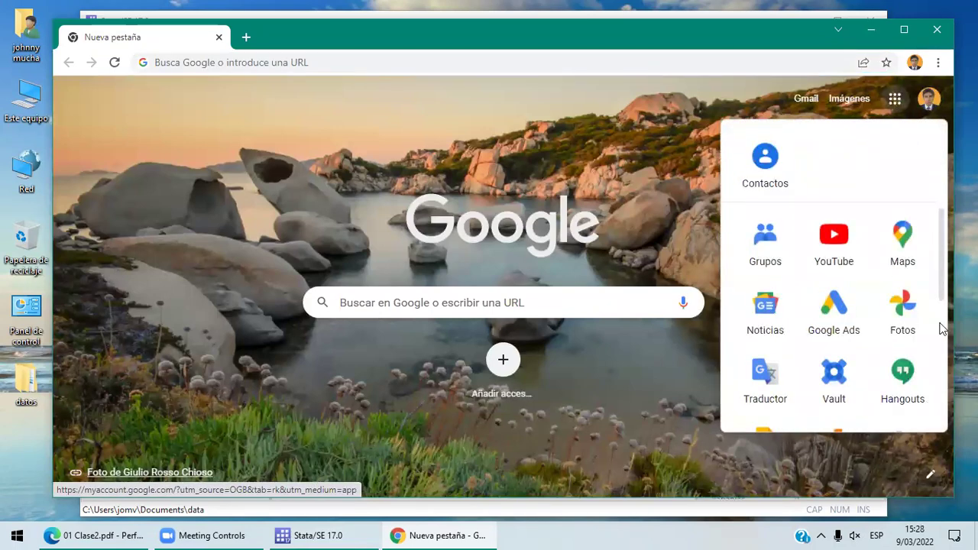
pyautogui.scroll(-4, 845, 343)
pyautogui.click(780, 381)
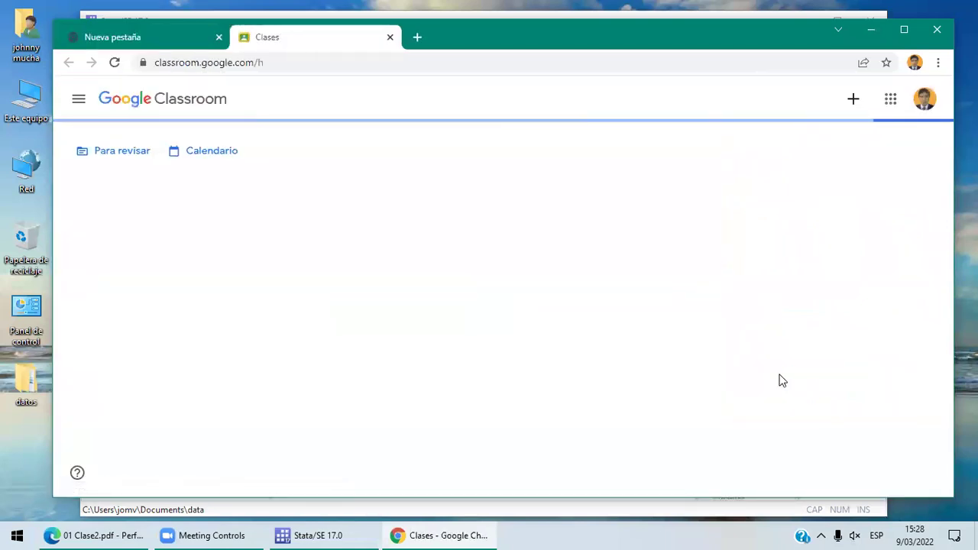
# Open the Clase2de8 Drive folder from the classwork of the CticStata01 class
pyautogui.click(382, 203)
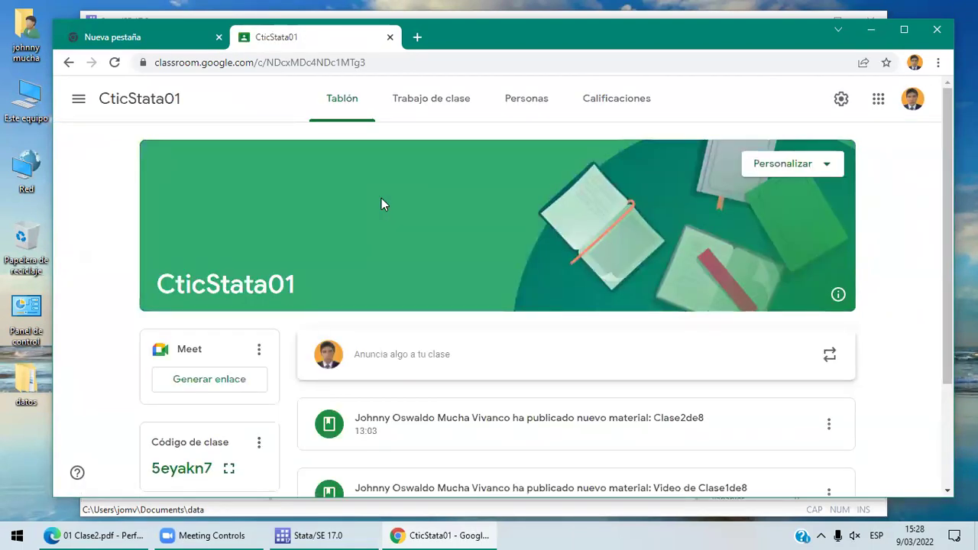
pyautogui.click(431, 113)
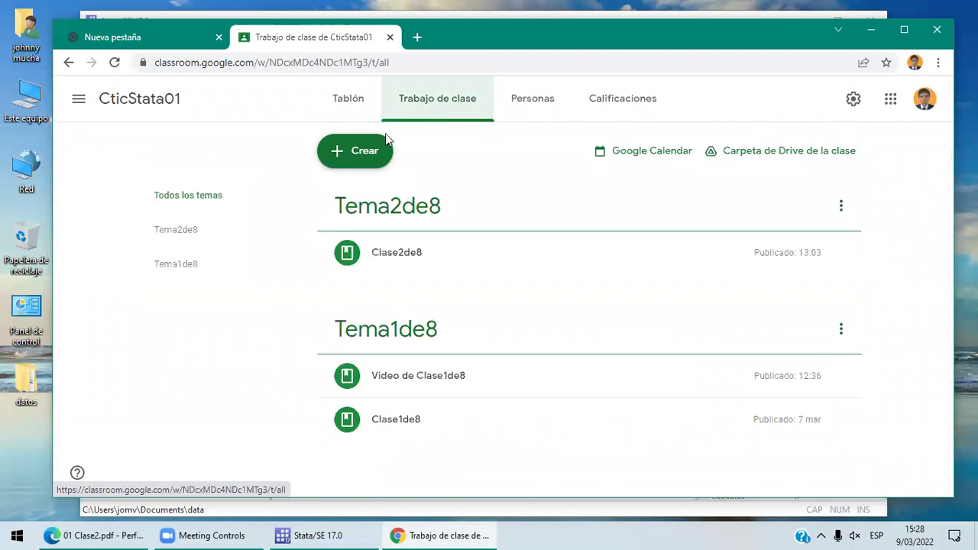
pyautogui.click(412, 264)
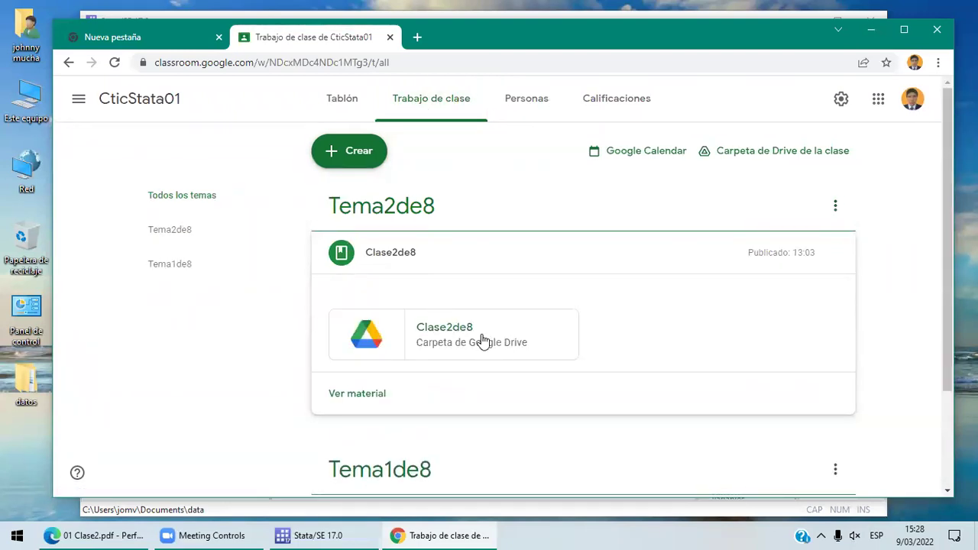
pyautogui.click(483, 340)
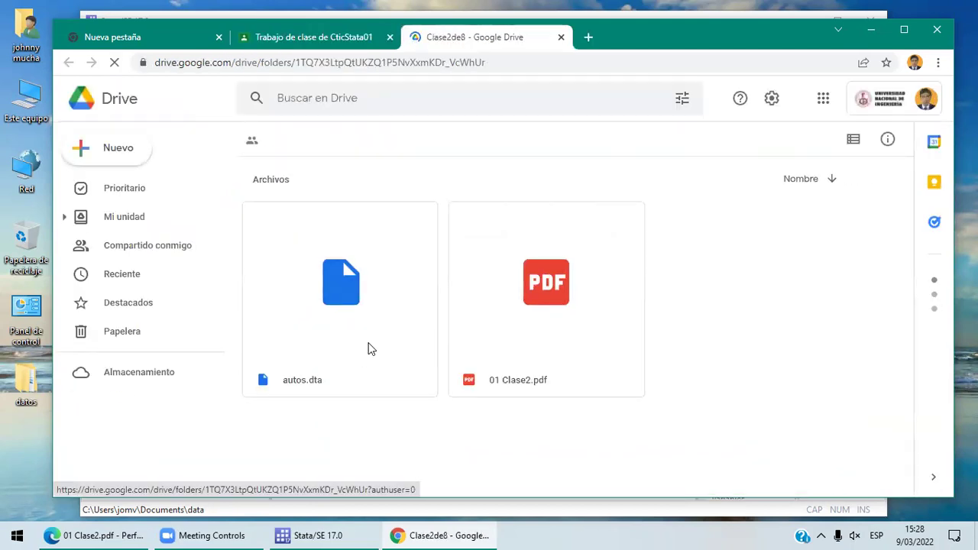
# Start downloading autos.dta from the Drive folder and choose the data folder inside Documentos as its destination
pyautogui.rightClick(368, 349)
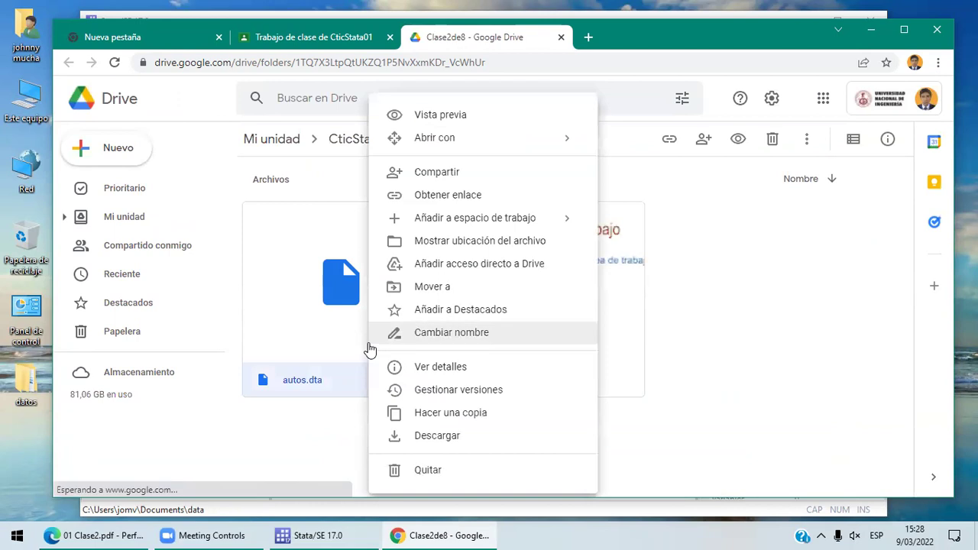
pyautogui.click(416, 439)
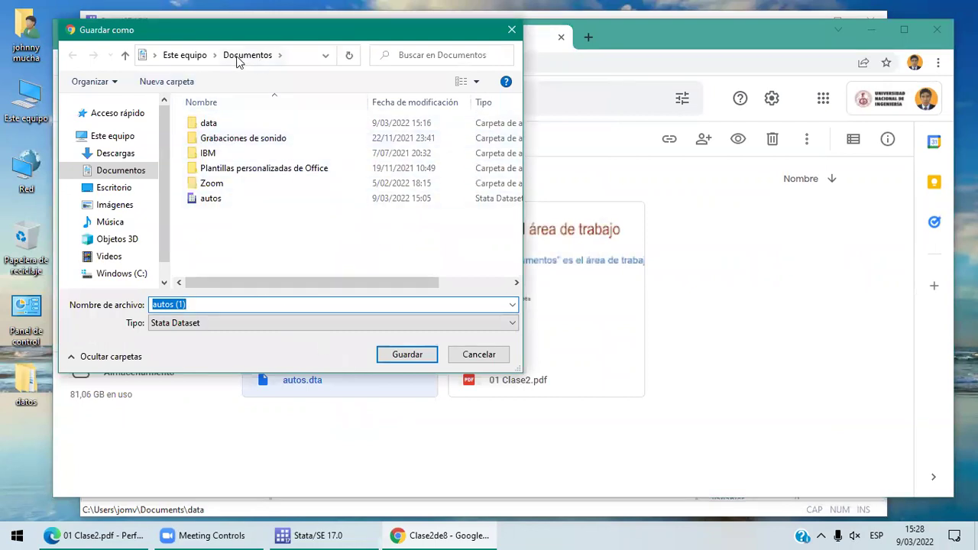
pyautogui.doubleClick(209, 123)
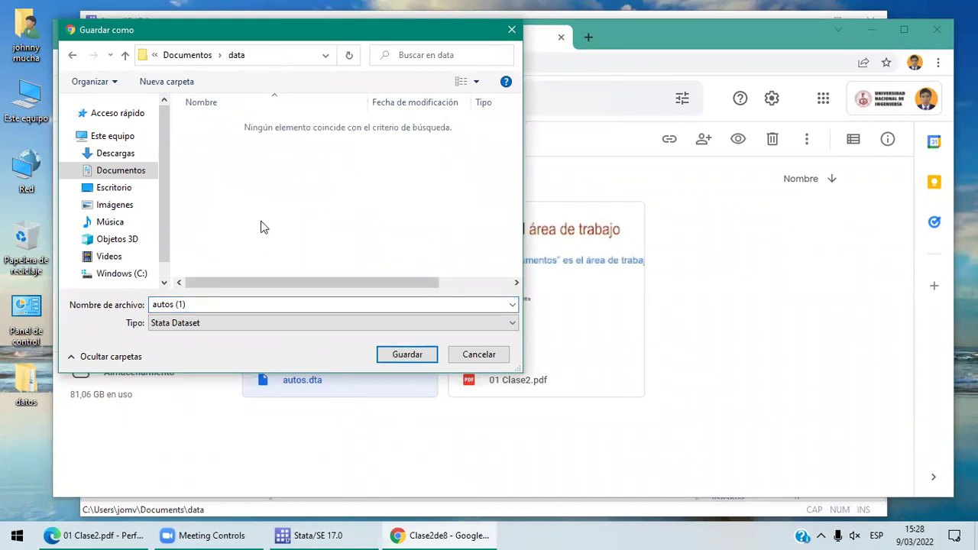
# Name the download autos and save it in the data folder inside Documentos
pyautogui.click(231, 307)
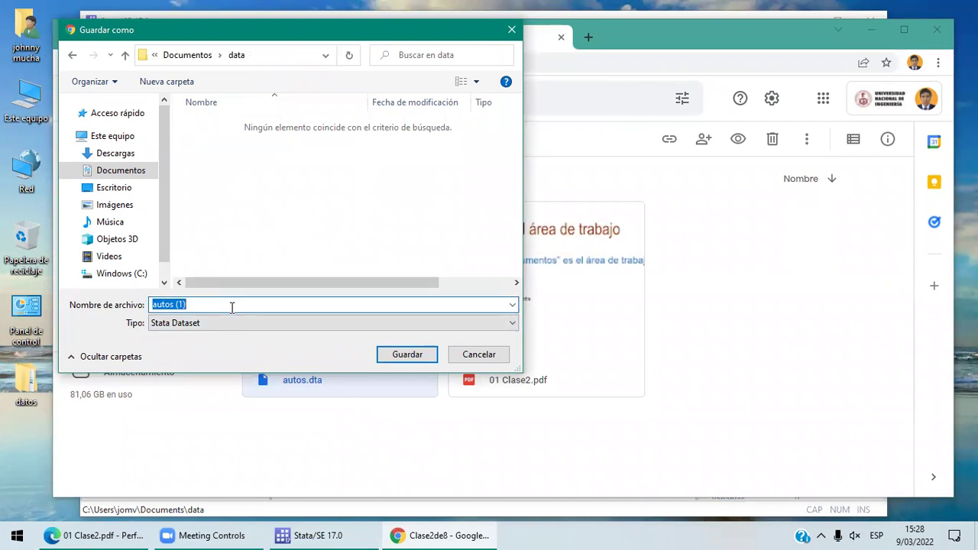
pyautogui.click(231, 307)
pyautogui.press('BackSpace')
pyautogui.press('BackSpace')
pyautogui.press('BackSpace')
pyautogui.press('BackSpace')
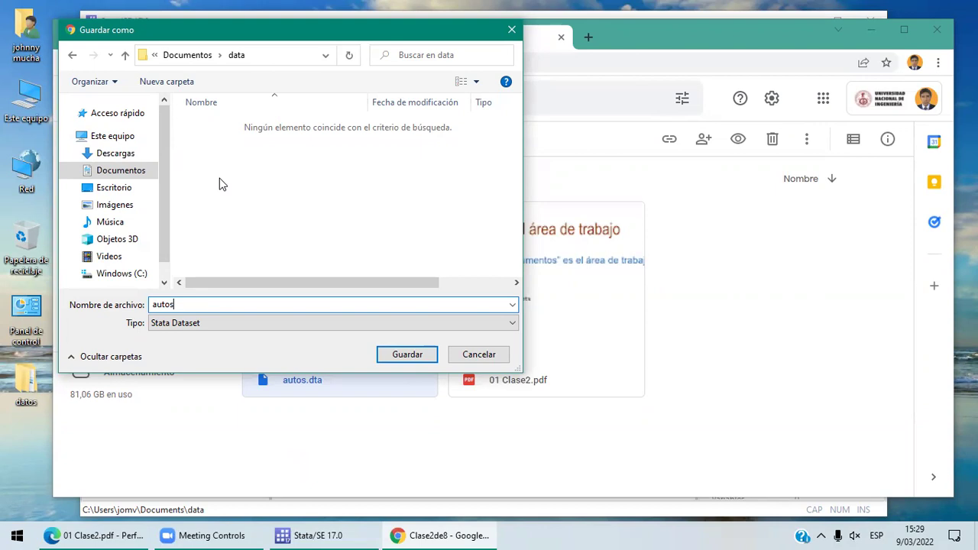
pyautogui.click(133, 173)
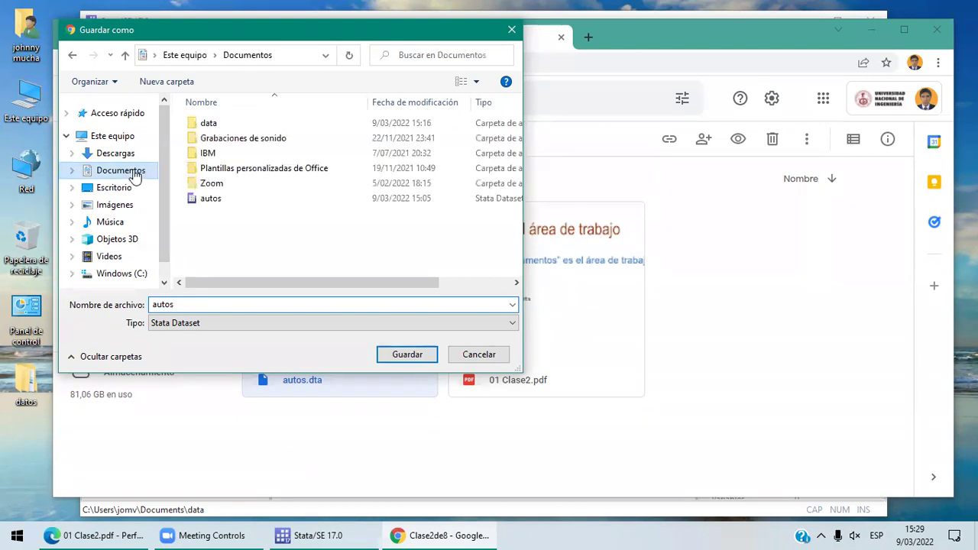
pyautogui.doubleClick(227, 124)
pyautogui.click(405, 353)
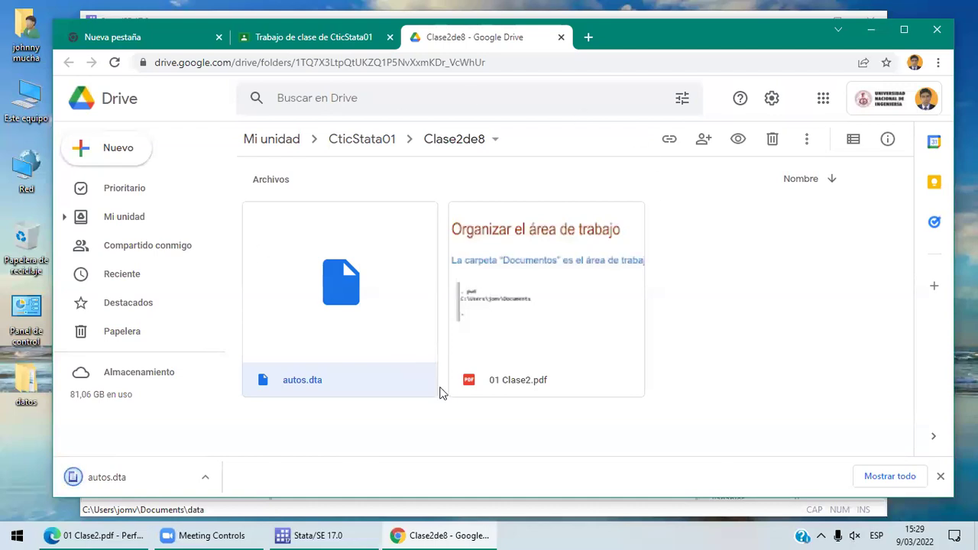
# Look through Chrome's settings, including privacy, search engine and Google account sections, for the download options
pyautogui.click(938, 62)
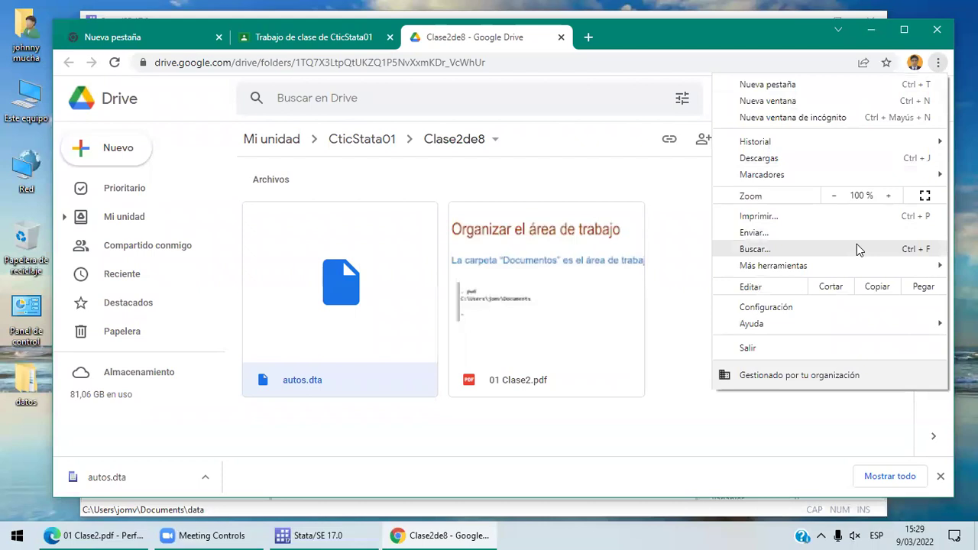
pyautogui.click(779, 310)
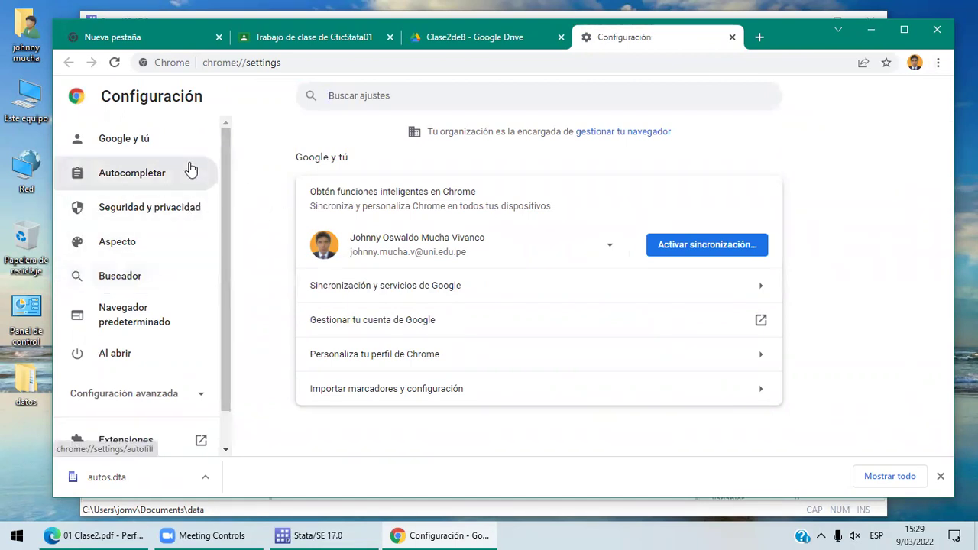
pyautogui.click(190, 218)
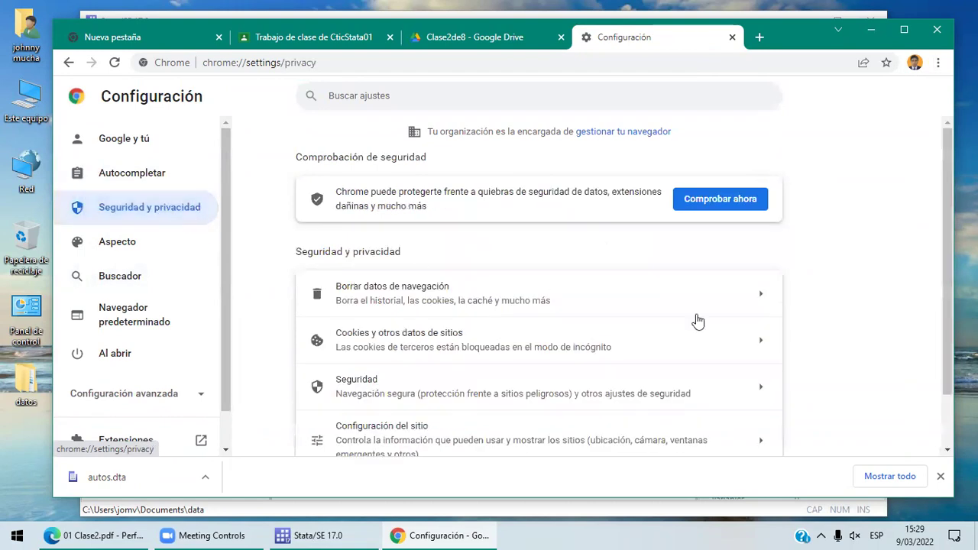
pyautogui.click(948, 414)
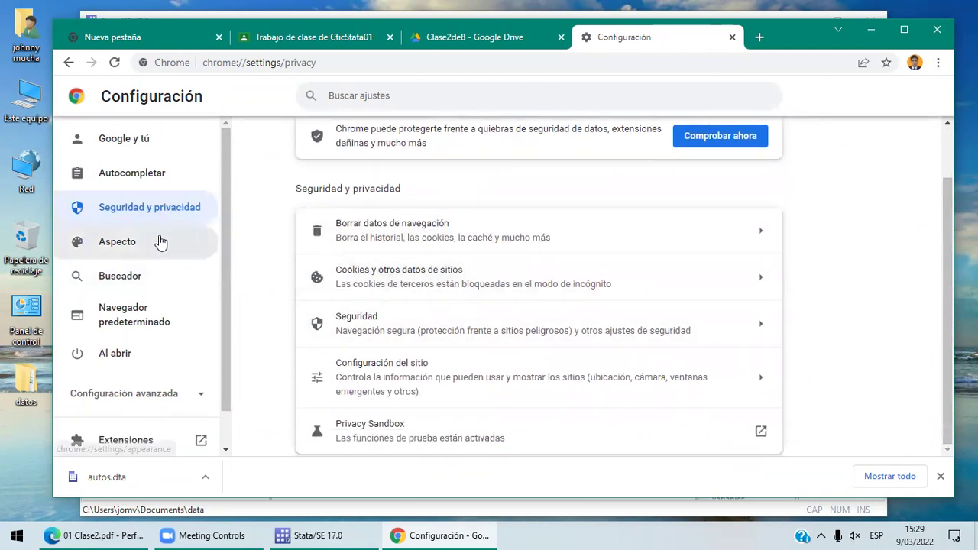
pyautogui.click(176, 282)
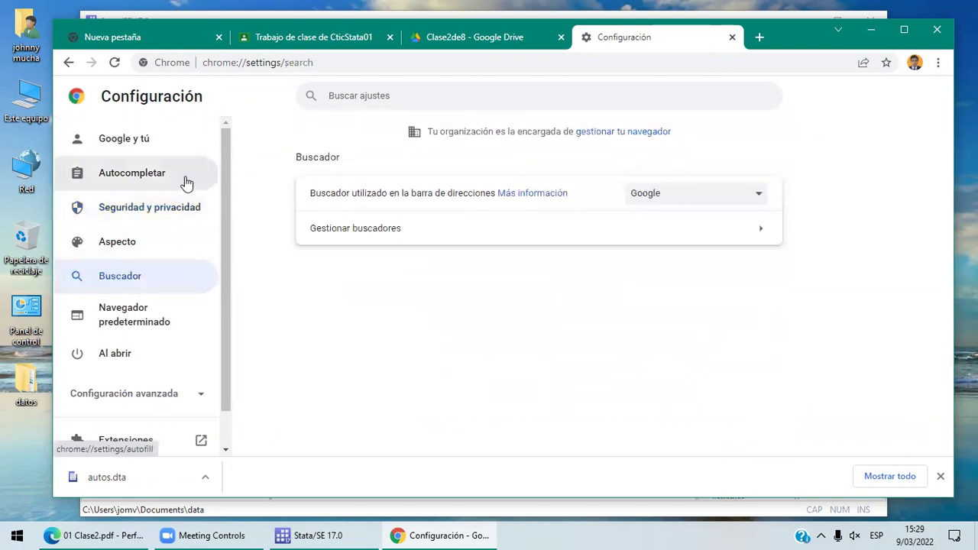
pyautogui.click(163, 146)
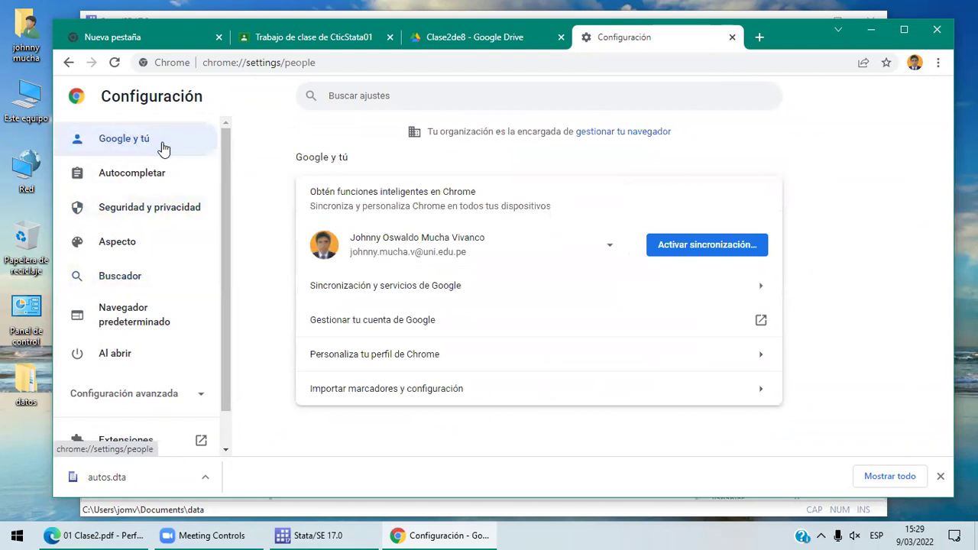
pyautogui.click(178, 208)
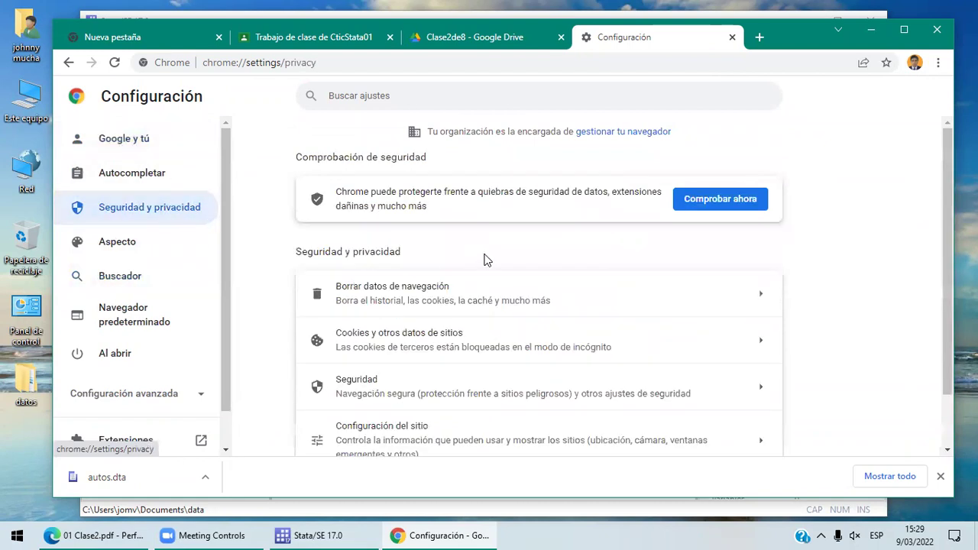
pyautogui.scroll(-1, 945, 426)
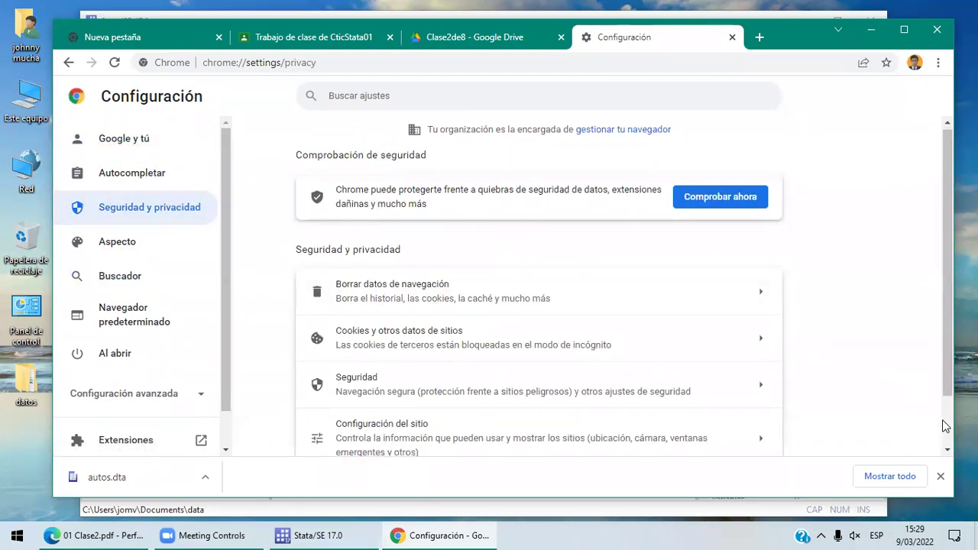
# Open Chrome's advanced Downloads settings and switch the option to ask where each file is saved off and back on
pyautogui.click(203, 404)
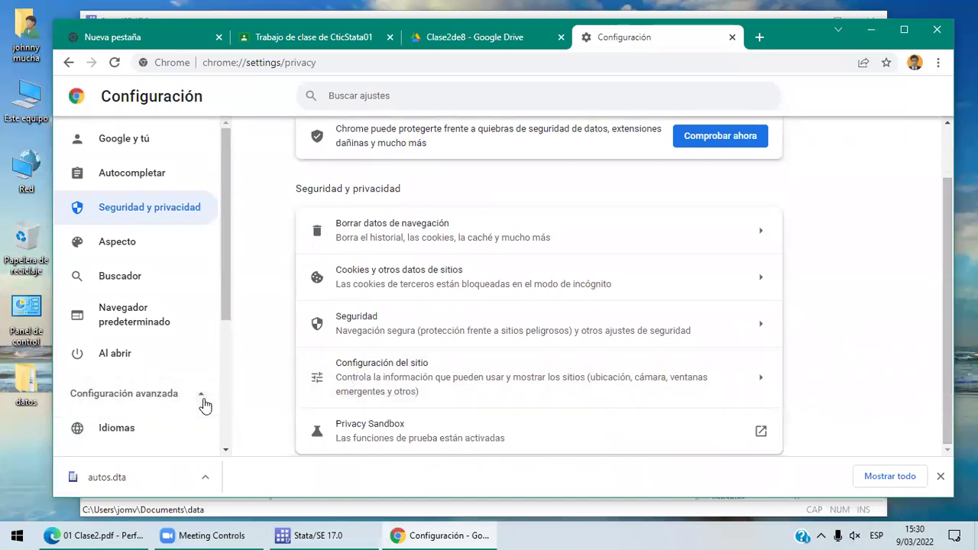
pyautogui.scroll(-3, 225, 427)
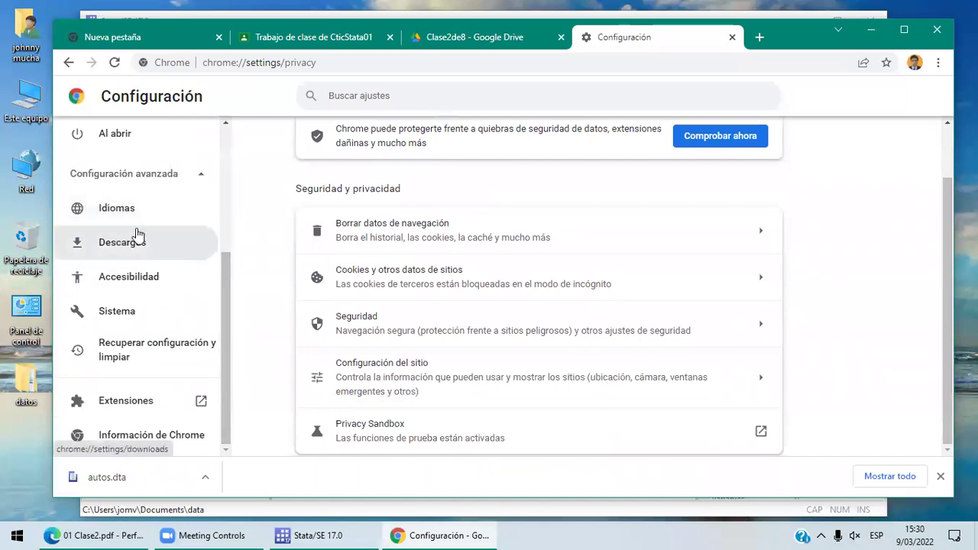
pyautogui.click(159, 254)
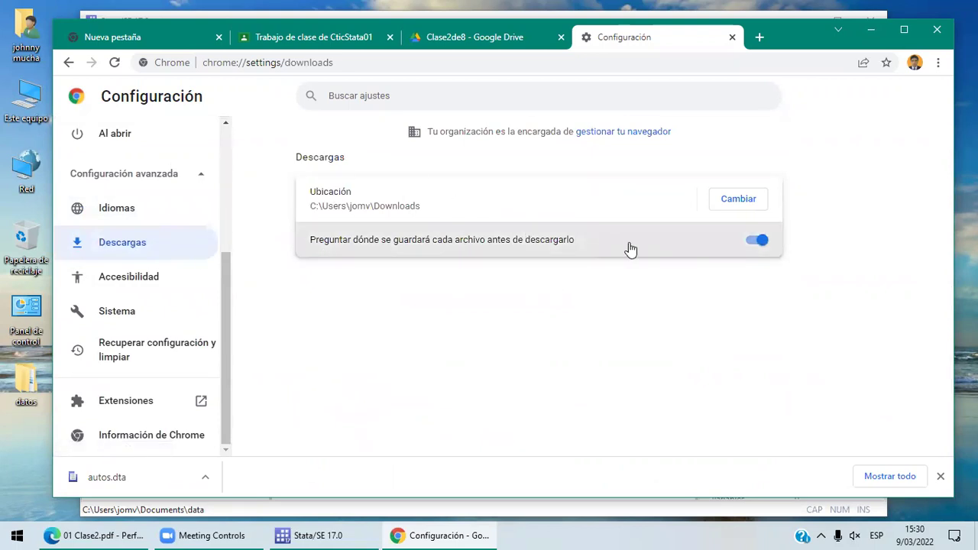
pyautogui.click(757, 242)
pyautogui.click(765, 243)
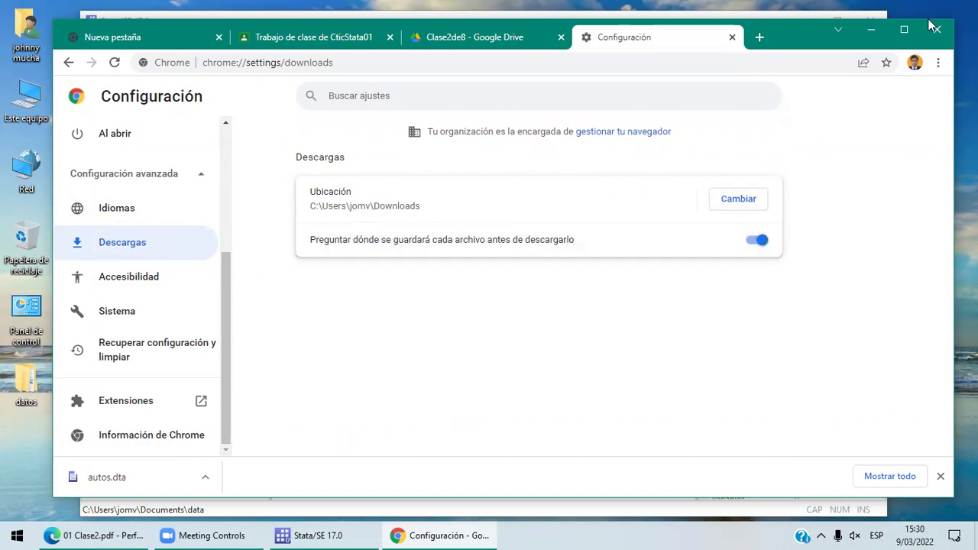
# Close Chrome with all its tabs and list the contents of Stata's working folder with the dir command
pyautogui.click(469, 42)
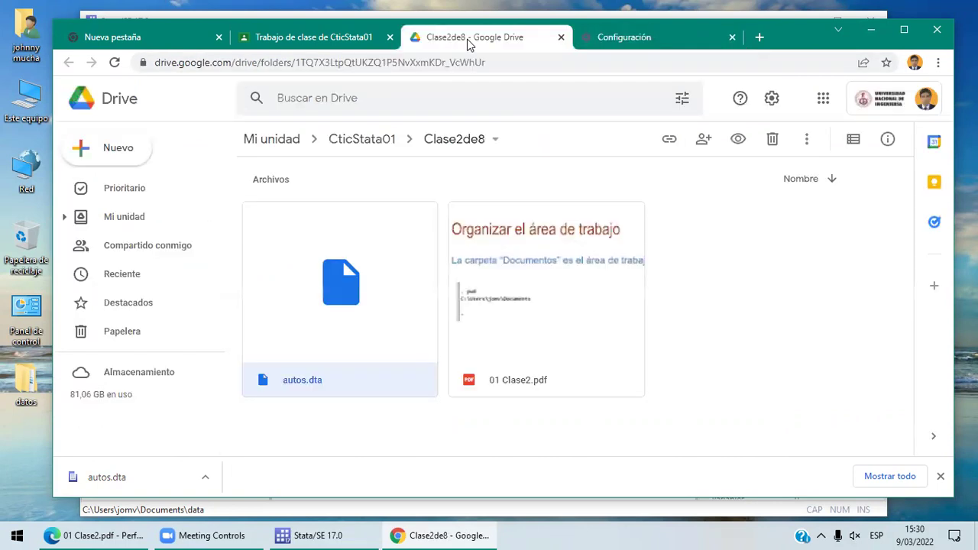
pyautogui.click(369, 39)
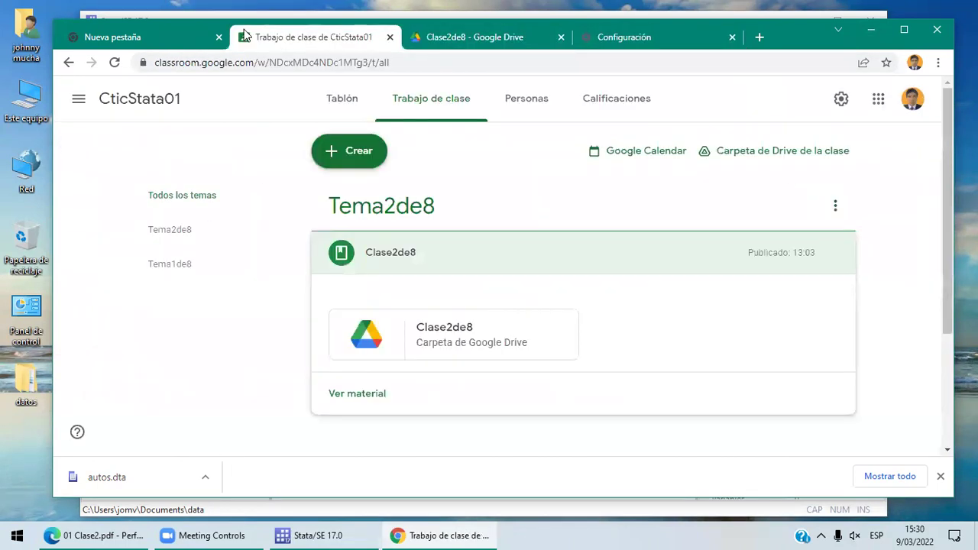
pyautogui.click(200, 38)
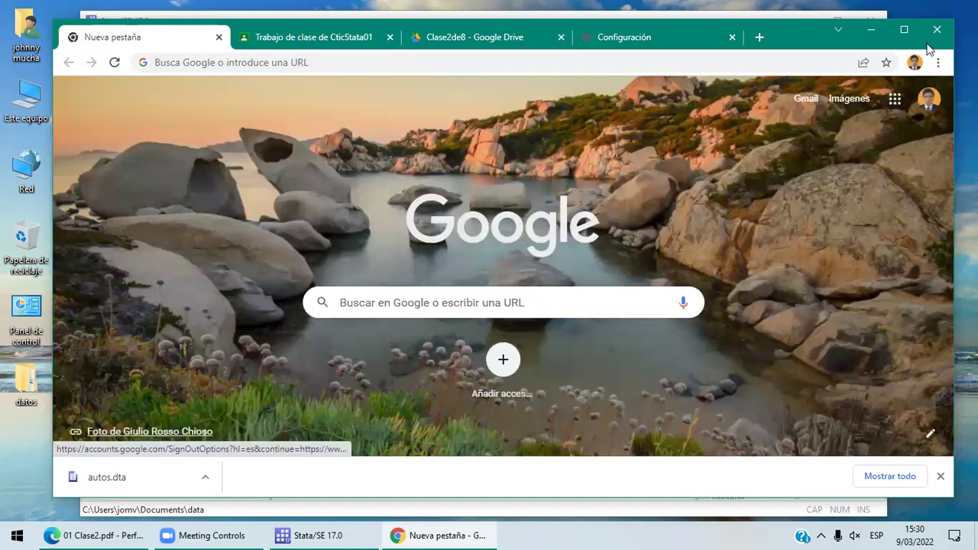
pyautogui.click(937, 32)
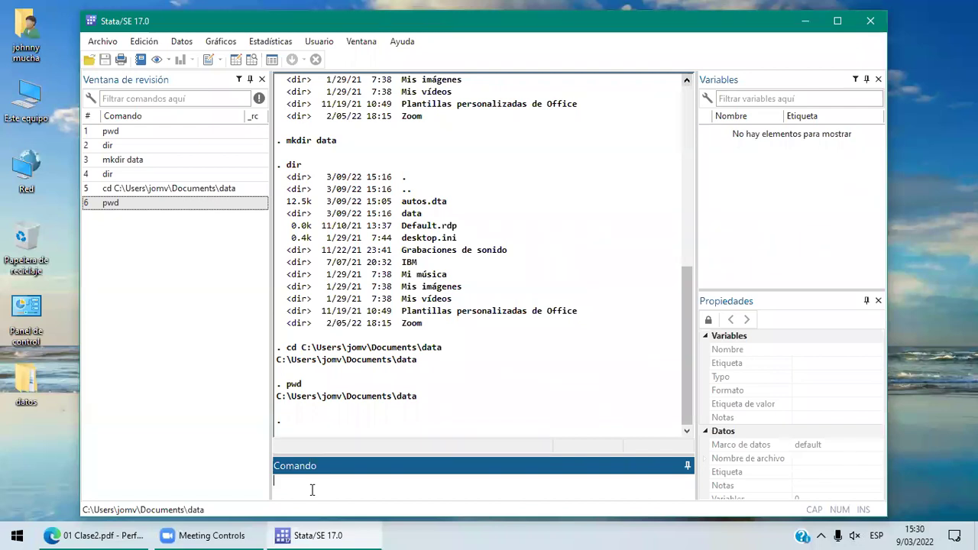
pyautogui.write('dir')
pyautogui.press('Return')
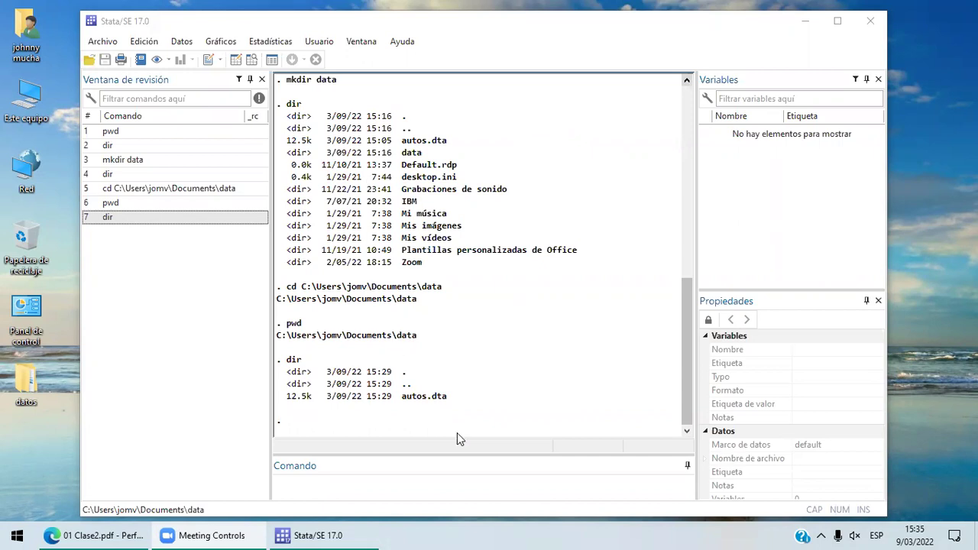
# Consult the 01 Clase2.pdf slide on opening datasets and run use autos.dta in Stata
pyautogui.click(111, 532)
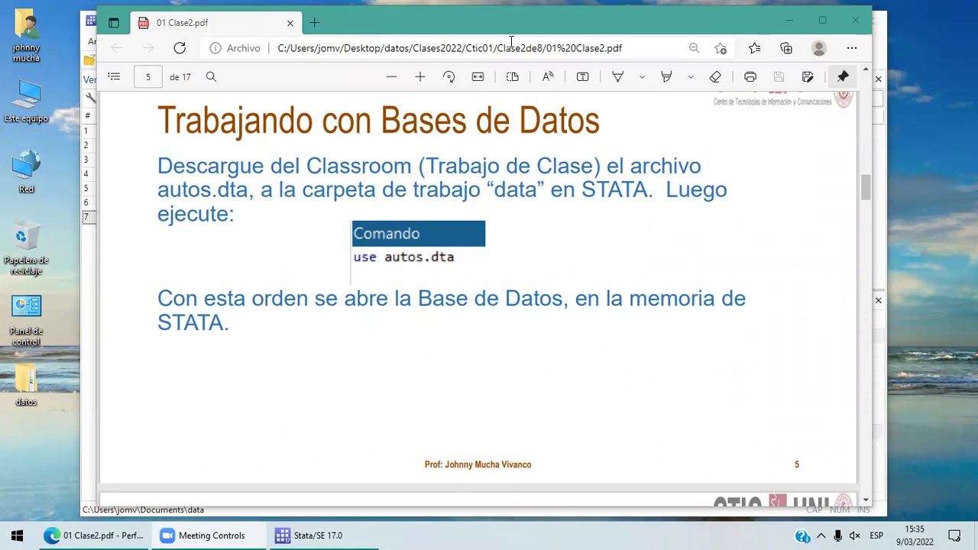
pyautogui.hotkey('alt', 'Tab')
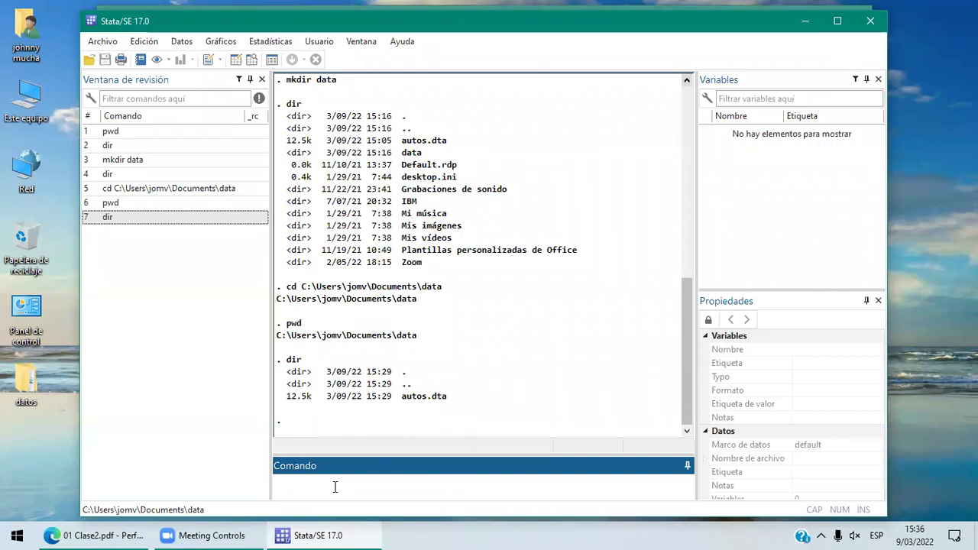
pyautogui.write('use autos.dta')
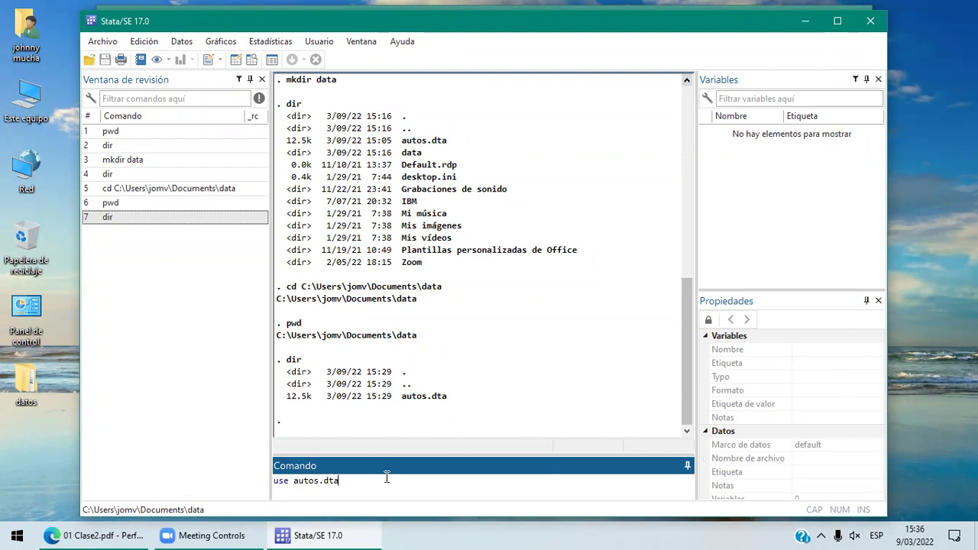
pyautogui.press('Return')
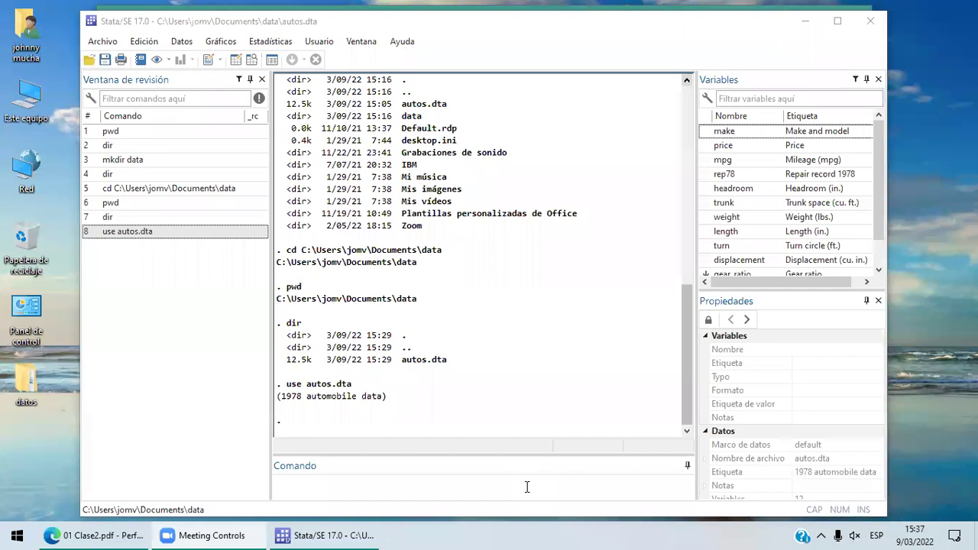
# Recall the cd, mkdir data, use autos.dta and pwd commands from Stata's command history and clear the command line without running them
pyautogui.click(415, 490)
pyautogui.click(363, 254)
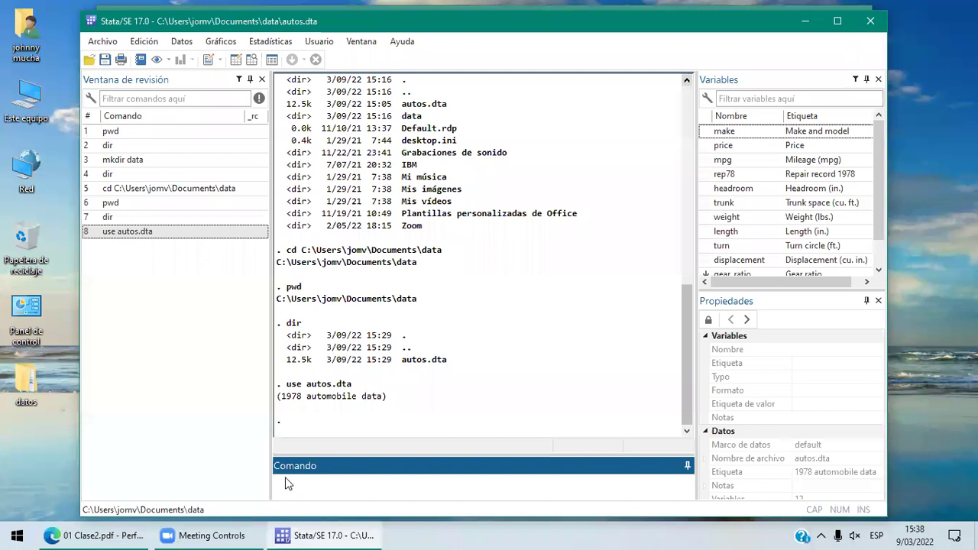
pyautogui.click(136, 189)
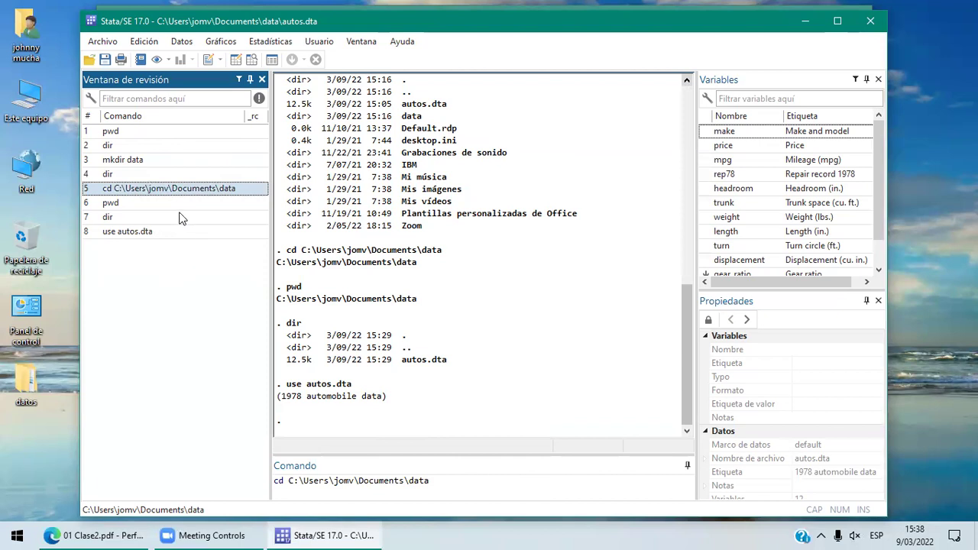
pyautogui.click(147, 162)
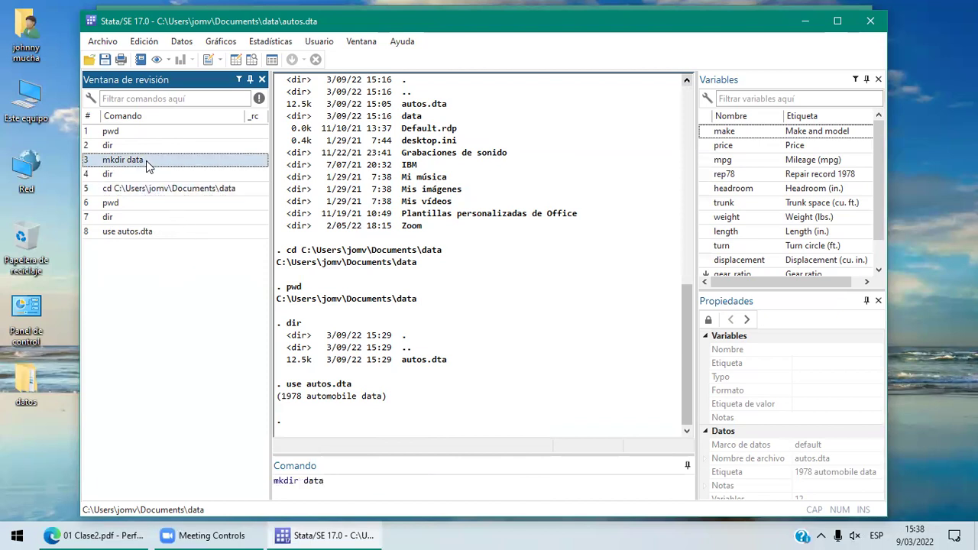
pyautogui.click(139, 231)
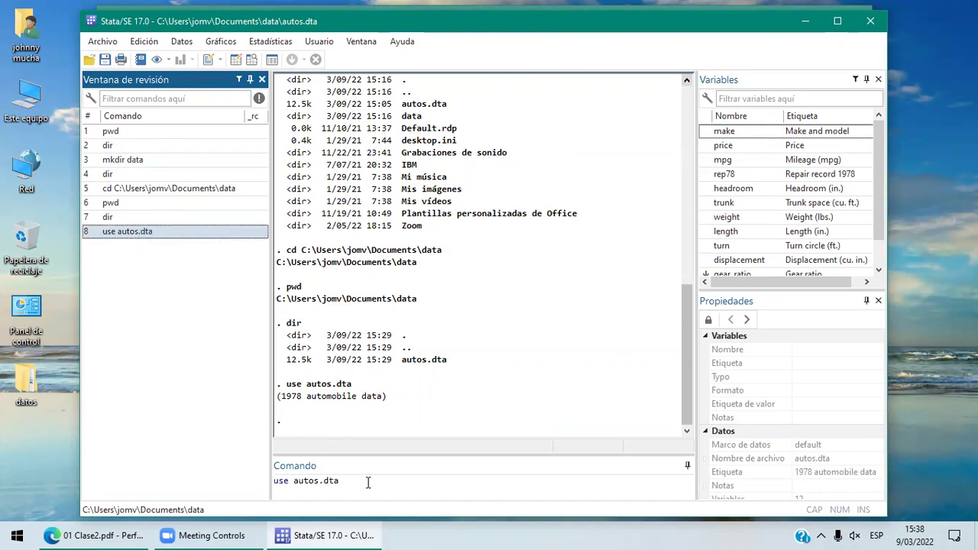
pyautogui.click(128, 207)
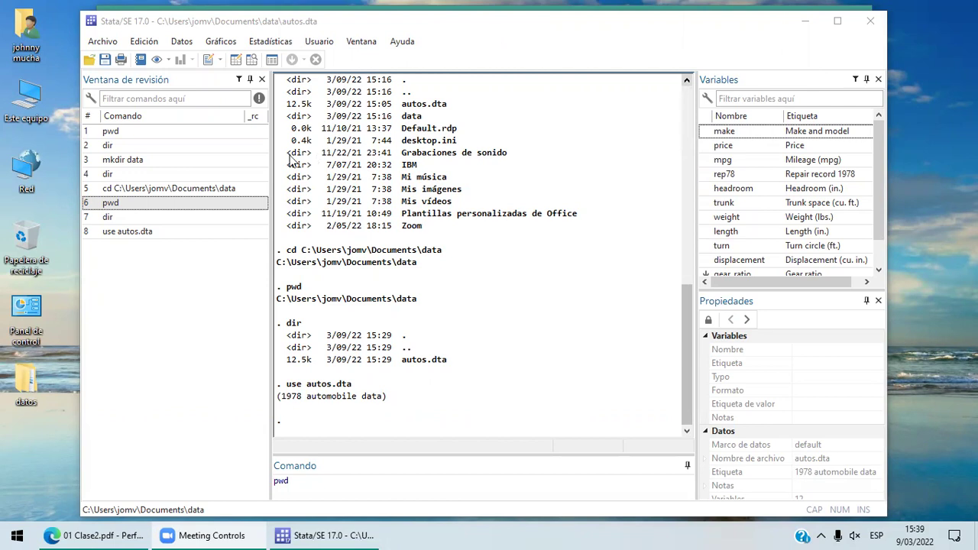
pyautogui.click(312, 484)
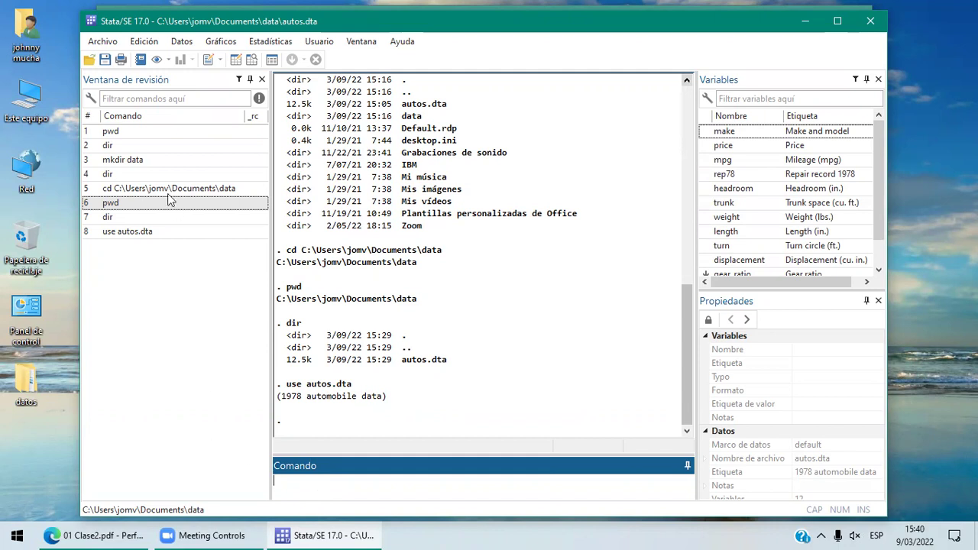
# Inspect the data folder inside Documentos in File Explorer for the autos dataset and return to Stata
pyautogui.click(30, 33)
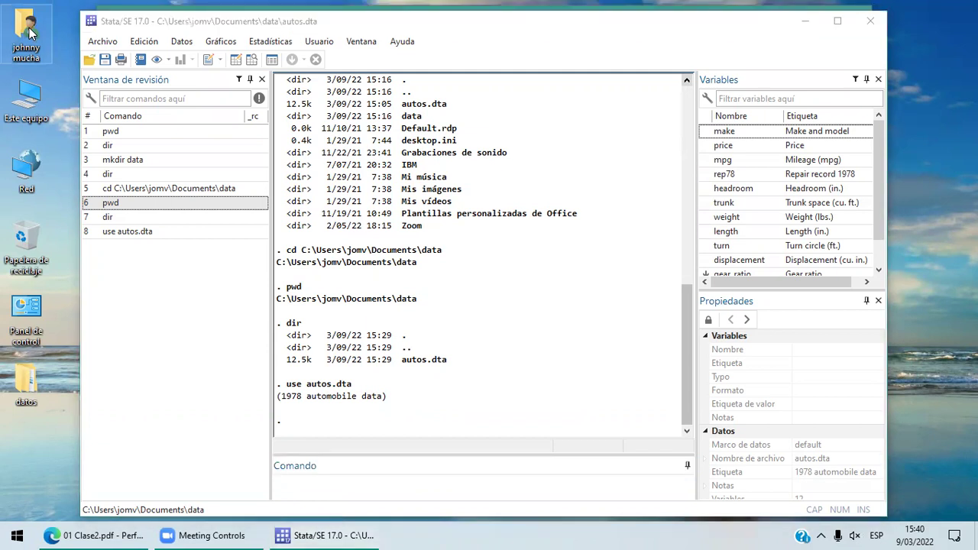
pyautogui.doubleClick(31, 32)
pyautogui.doubleClick(517, 243)
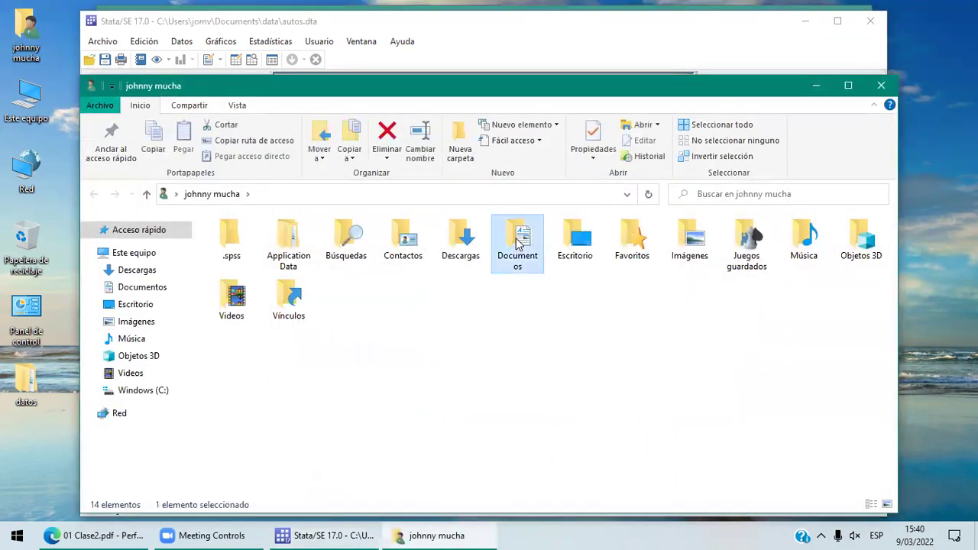
pyautogui.doubleClick(249, 241)
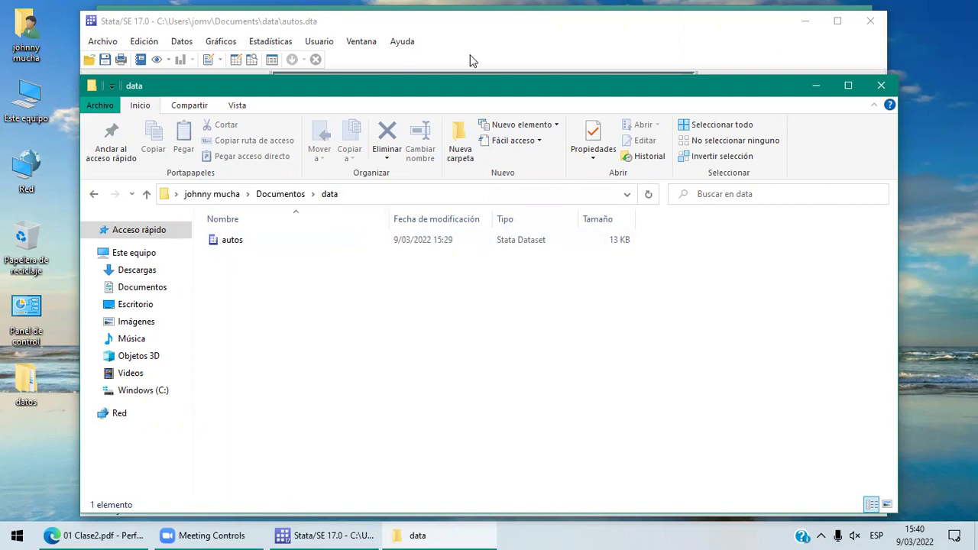
pyautogui.hotkey('alt', 'Tab')
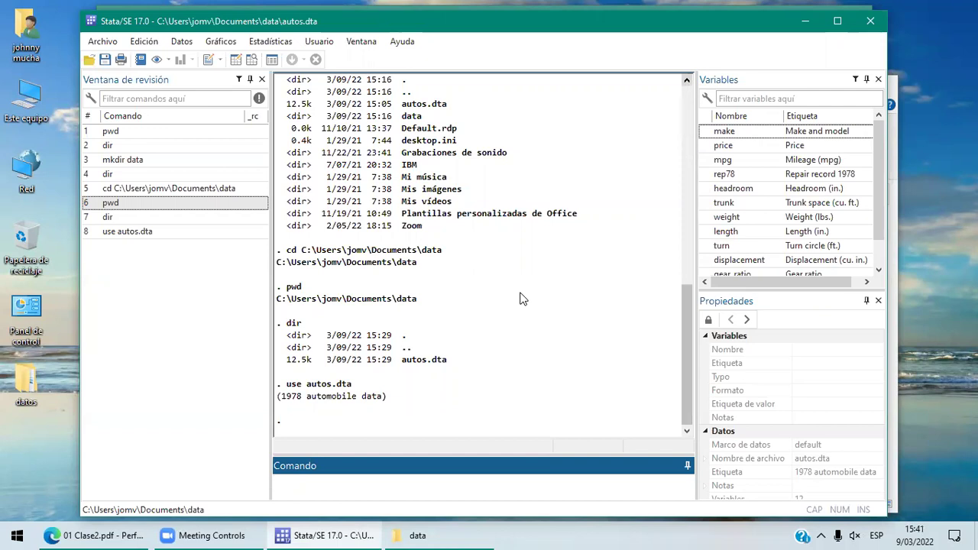
# Select the make variable and open the autos dataset in the Data Editor in browse mode (Explorar)
pyautogui.click(726, 135)
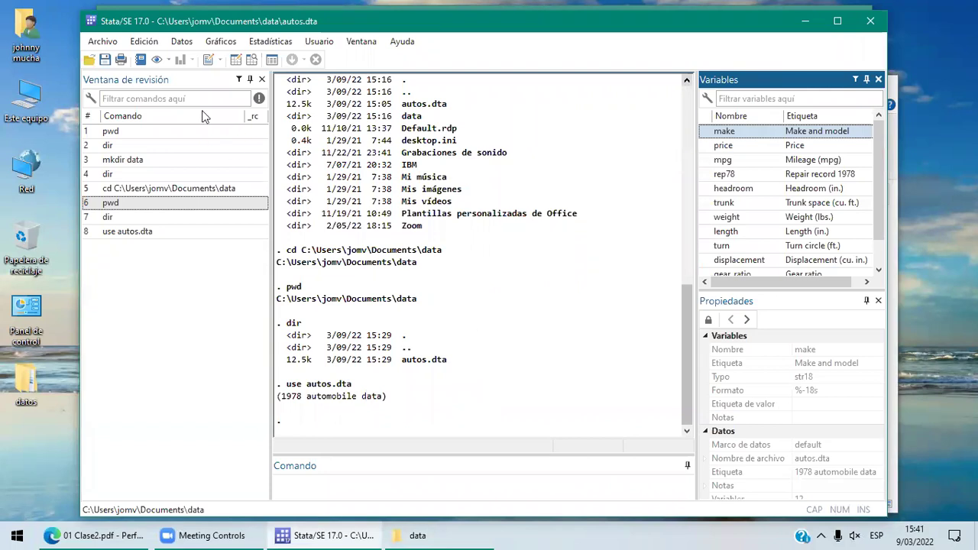
pyautogui.click(183, 42)
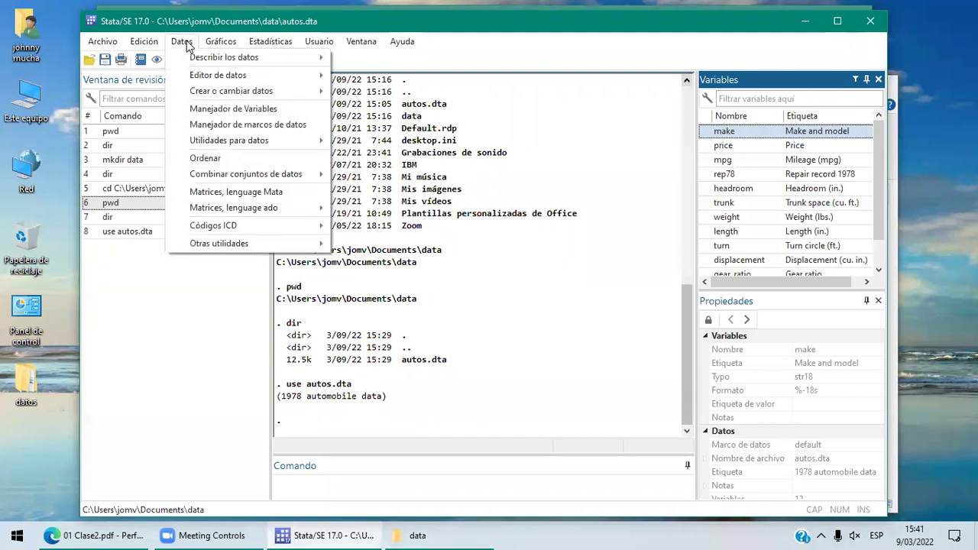
pyautogui.moveTo(208, 76)
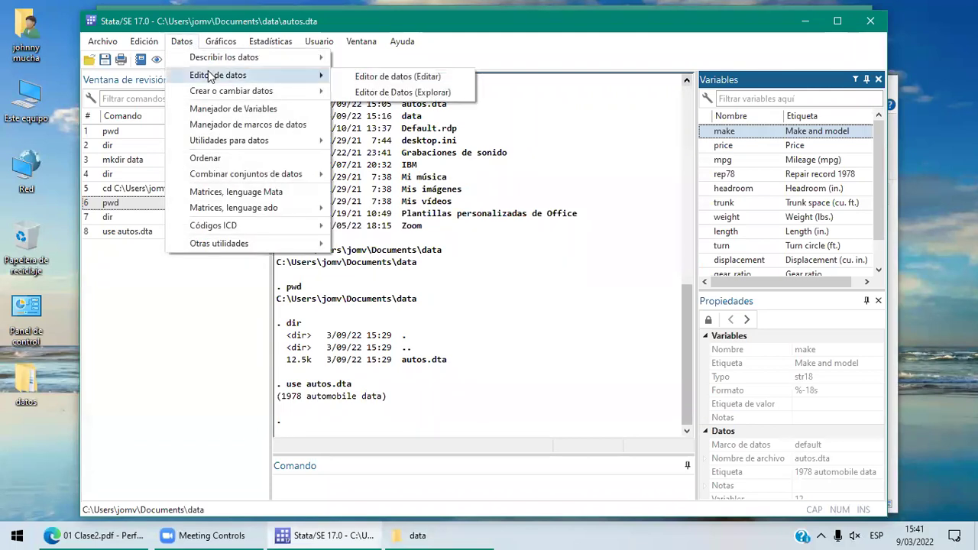
pyautogui.click(396, 92)
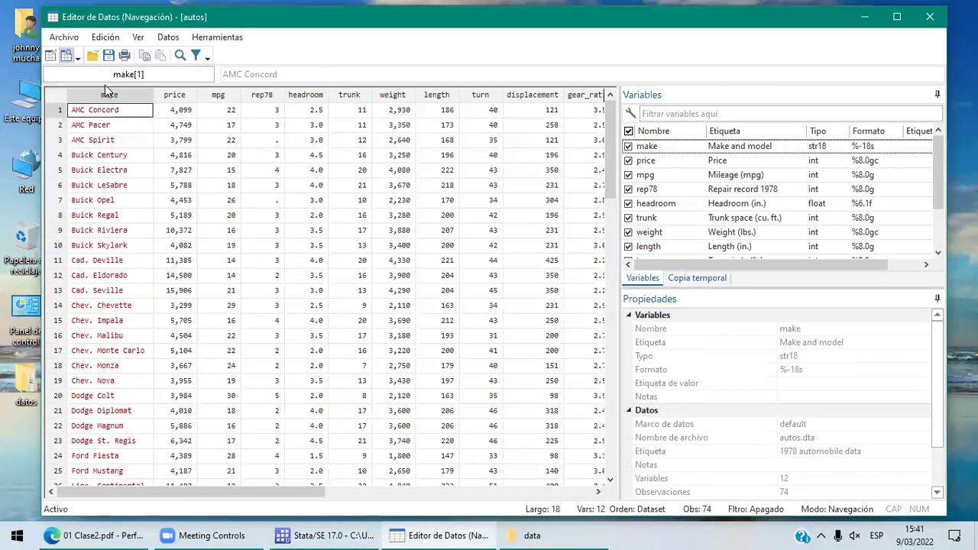
# Examine the variable columns of the autos dataset from make across to foreign in the Data Editor
pyautogui.click(119, 96)
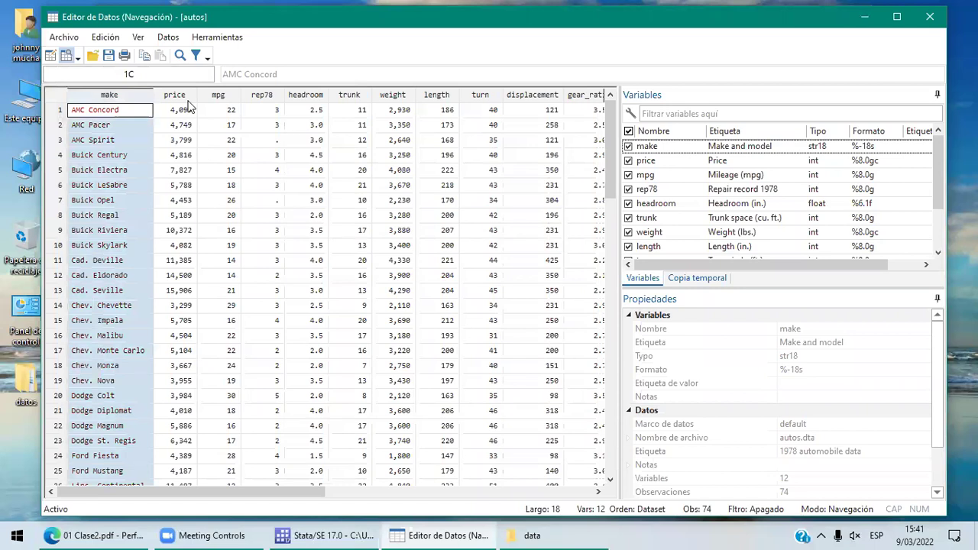
pyautogui.press('Right')
pyautogui.press('Right')
pyautogui.press('Right')
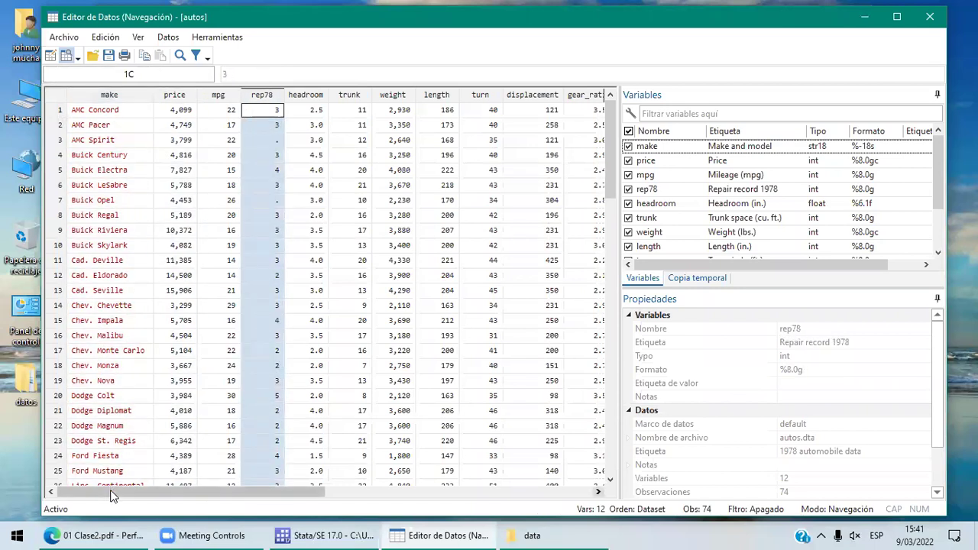
pyautogui.moveTo(111, 491); pyautogui.dragTo(191, 490)
pyautogui.press('Right')
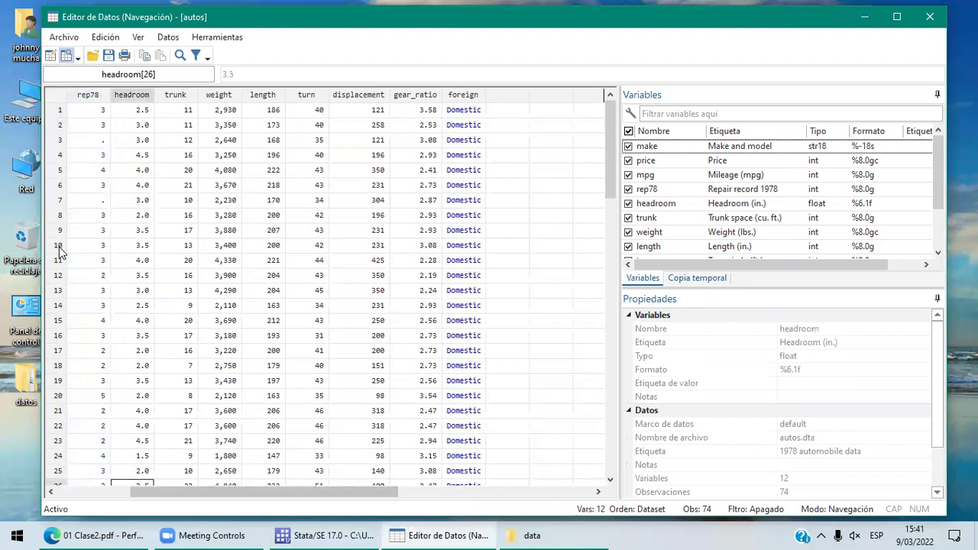
# Inspect the Cad. Seville observation in row 13 and the dataset's last observation, Volvo 260
pyautogui.click(60, 291)
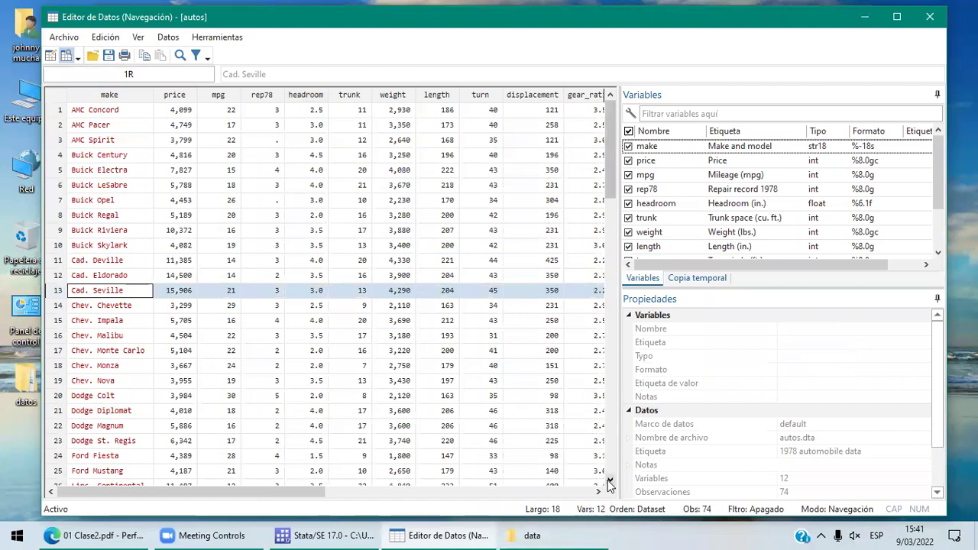
pyautogui.click(609, 484)
pyautogui.moveTo(609, 481); pyautogui.dragTo(609, 482)
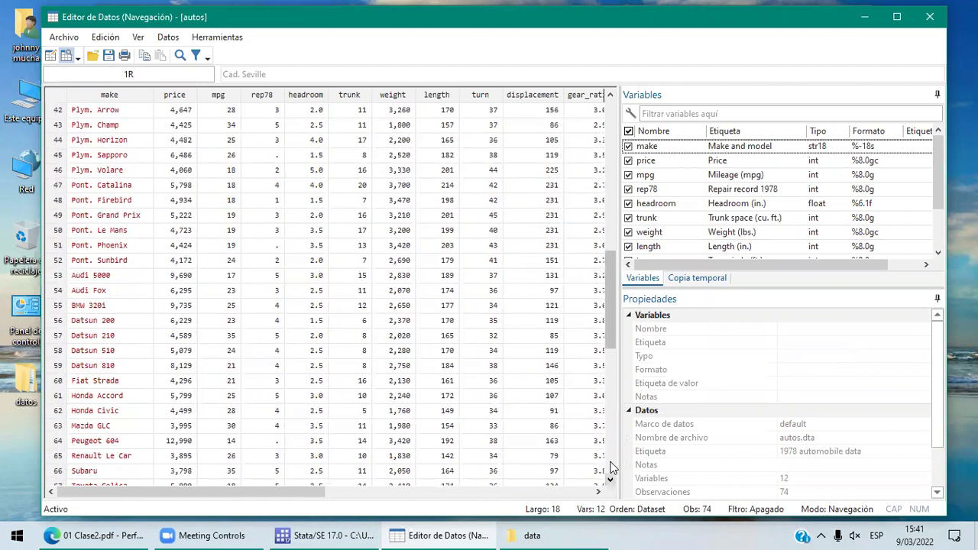
pyautogui.click(611, 467)
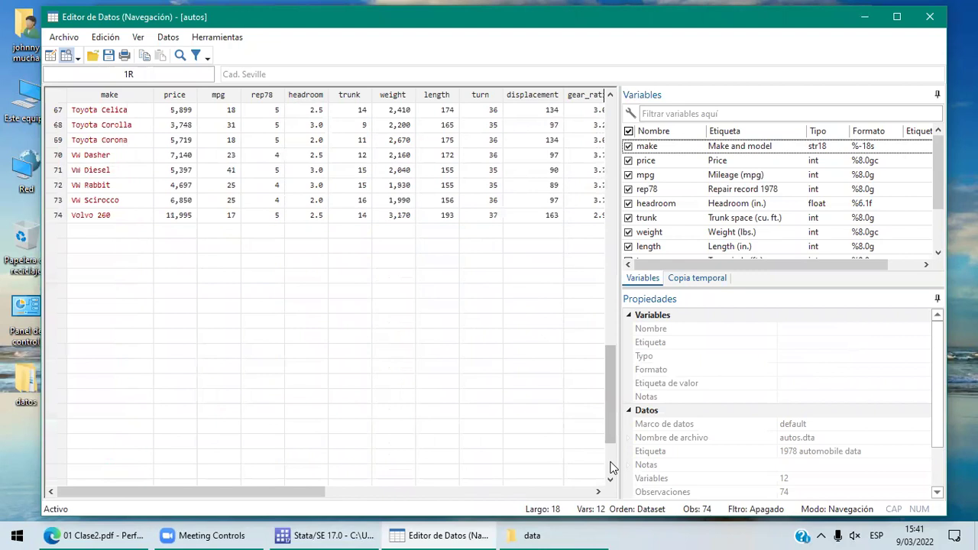
pyautogui.click(55, 216)
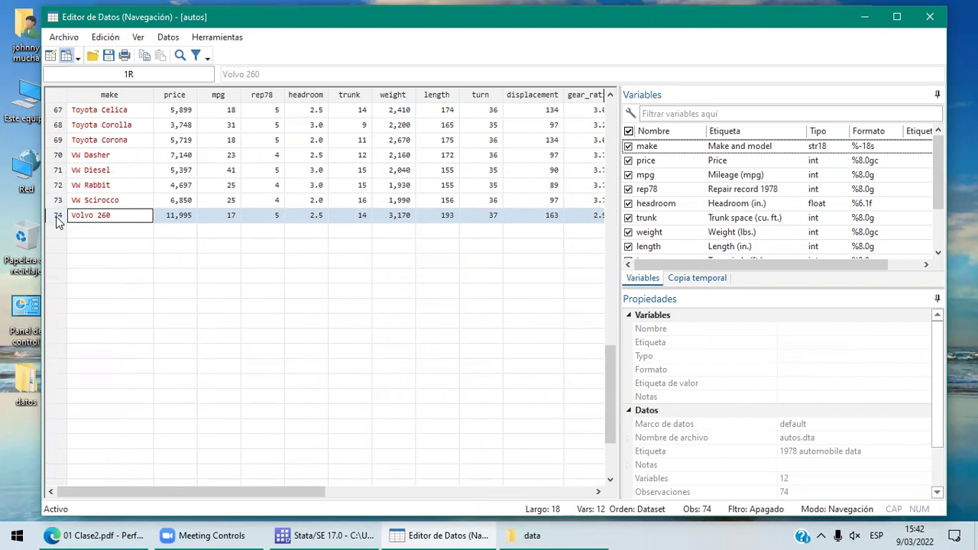
# Go back to the first observations and inspect the Buick Regal row and the mpg and rep78 columns
pyautogui.click(611, 127)
pyautogui.click(611, 127)
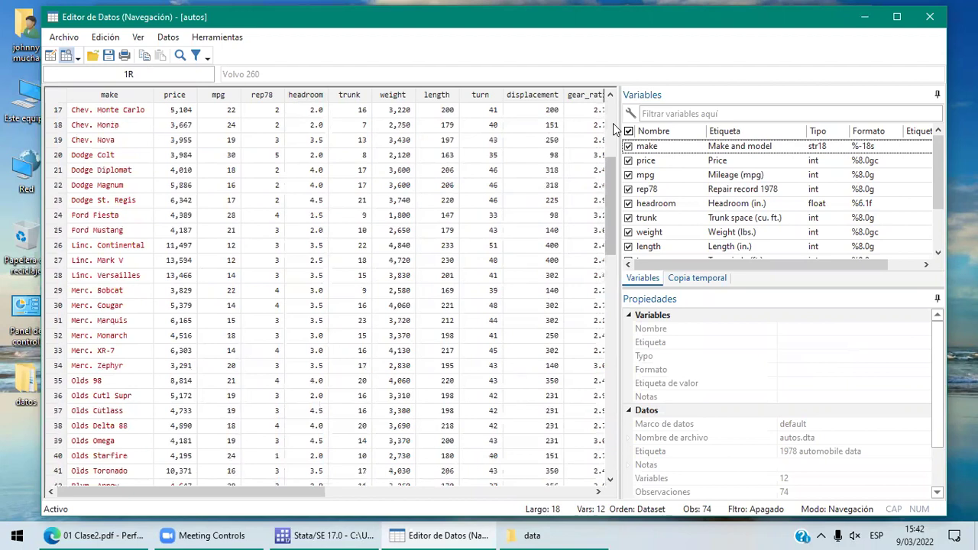
pyautogui.click(612, 127)
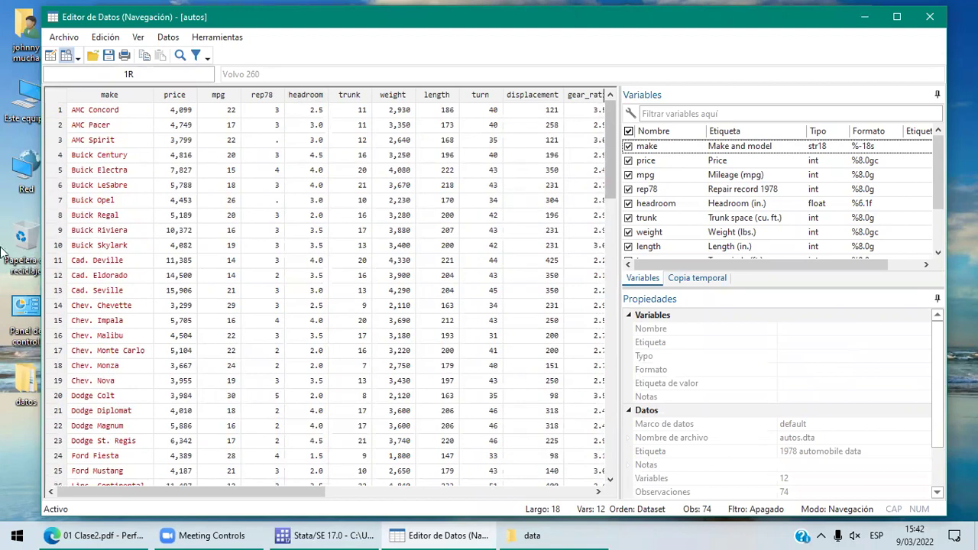
pyautogui.click(60, 216)
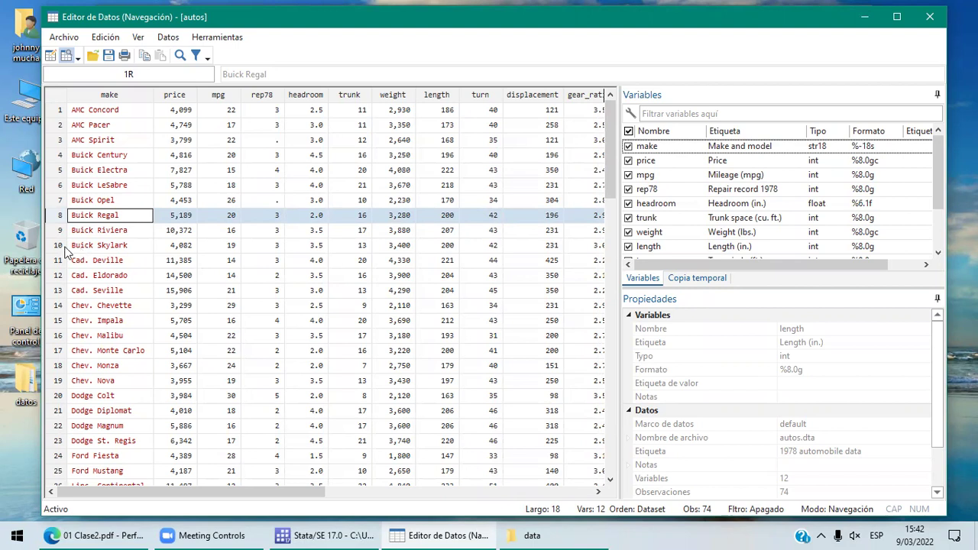
pyautogui.click(65, 246)
pyautogui.click(218, 94)
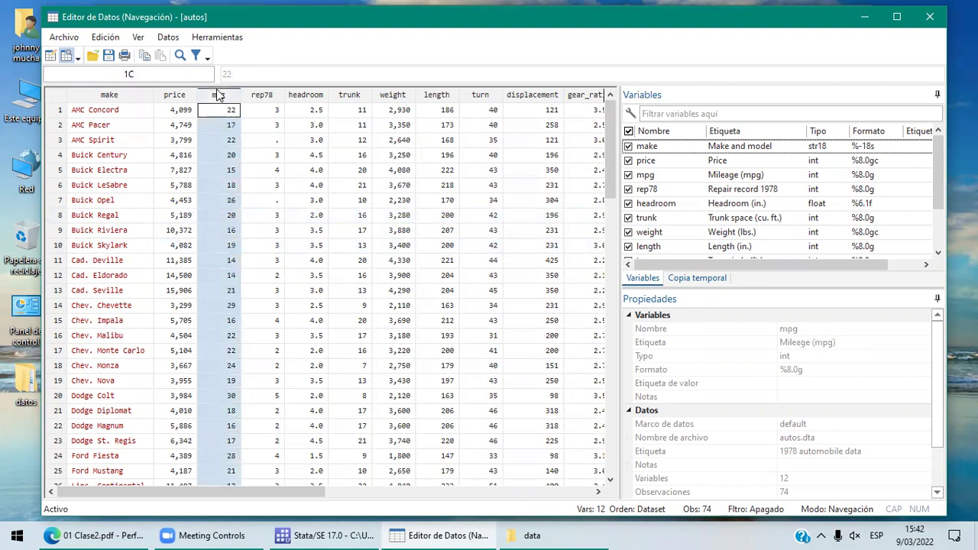
pyautogui.click(275, 94)
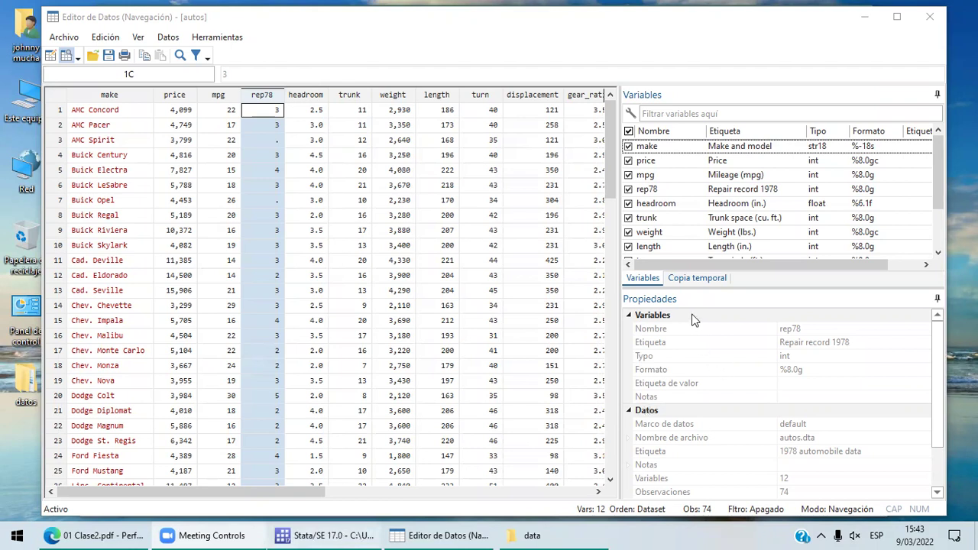
# Switch to the main Stata window, review the results log down to use autos.dta, and make the command line active
pyautogui.hotkey('alt', 'Tab')
pyautogui.moveTo(684, 315); pyautogui.dragTo(621, 124)
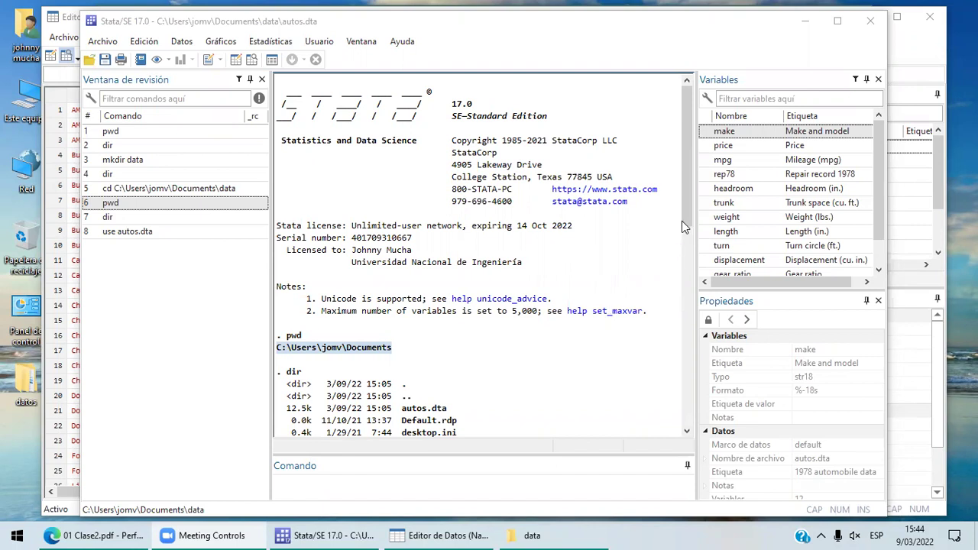
pyautogui.scroll(-10, 680, 306)
pyautogui.scroll(10, 677, 389)
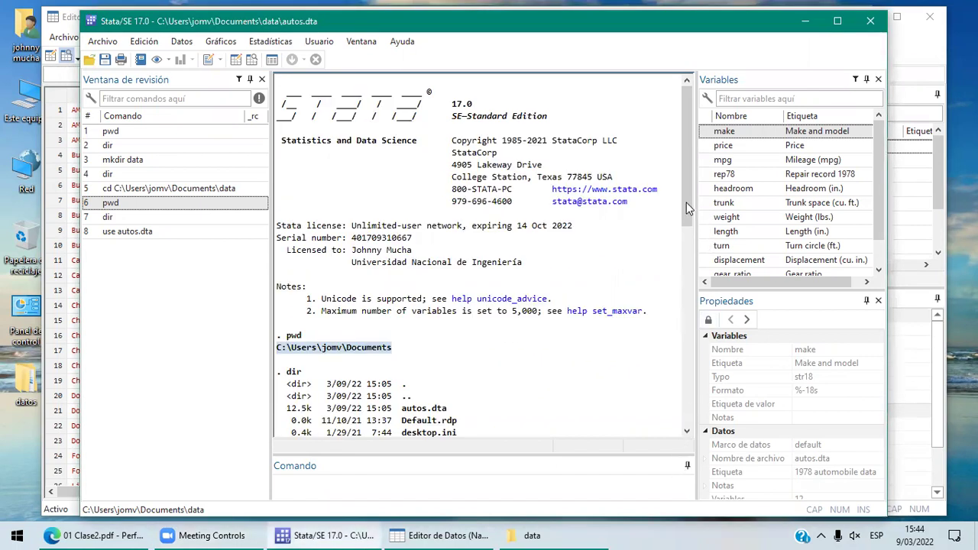
pyautogui.scroll(-10, 674, 345)
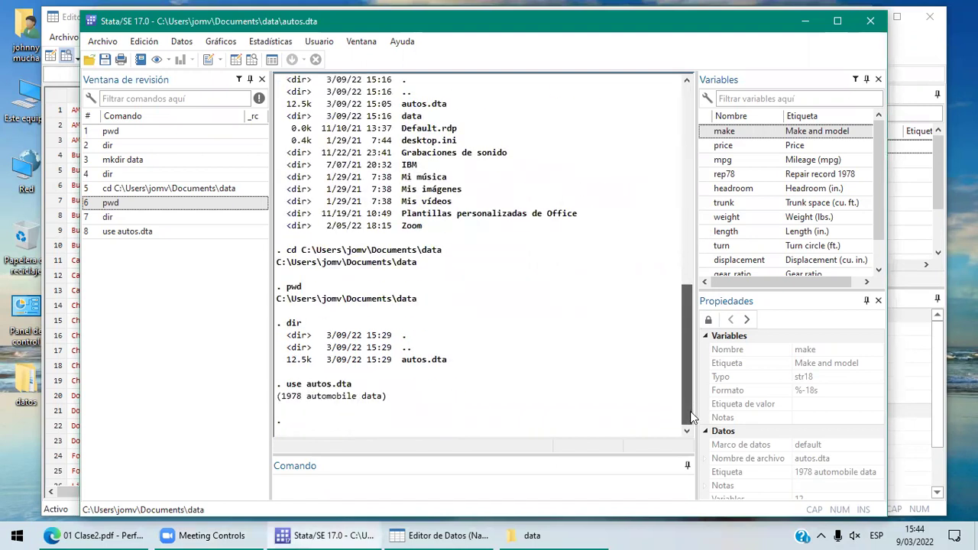
pyautogui.click(327, 482)
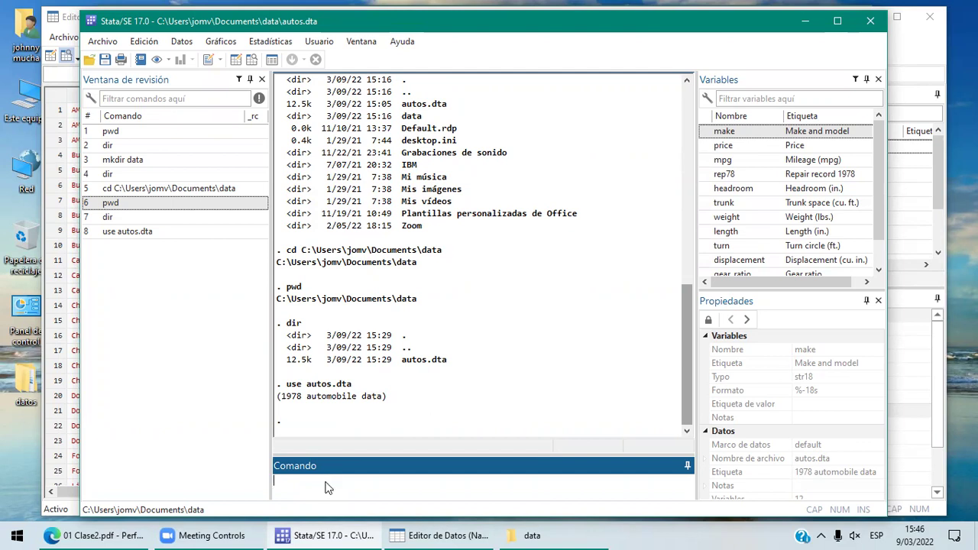
pyautogui.click(821, 535)
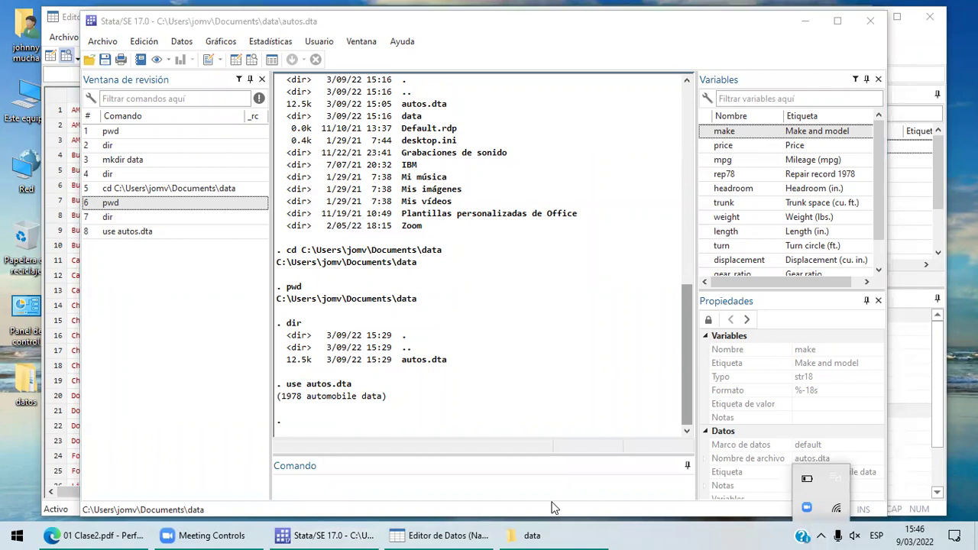
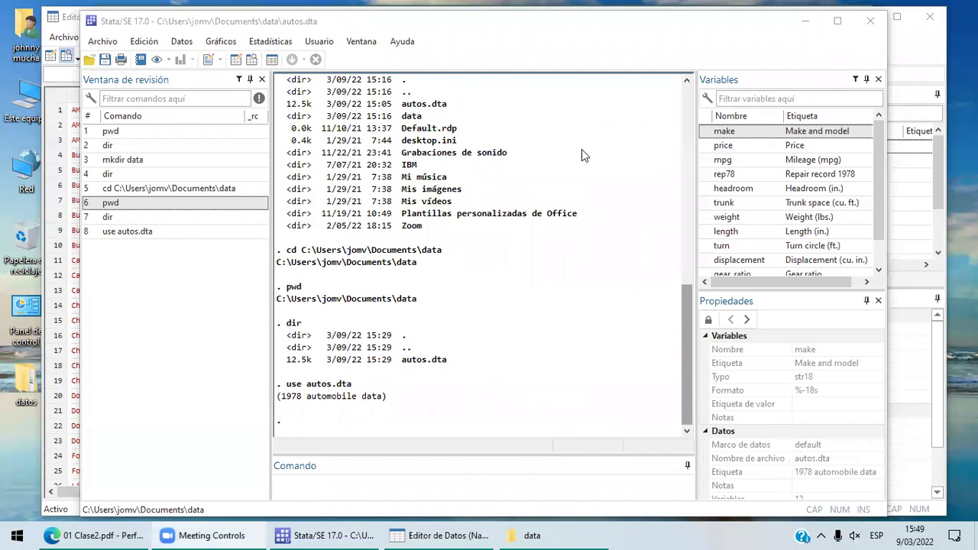
pyautogui.click(319, 482)
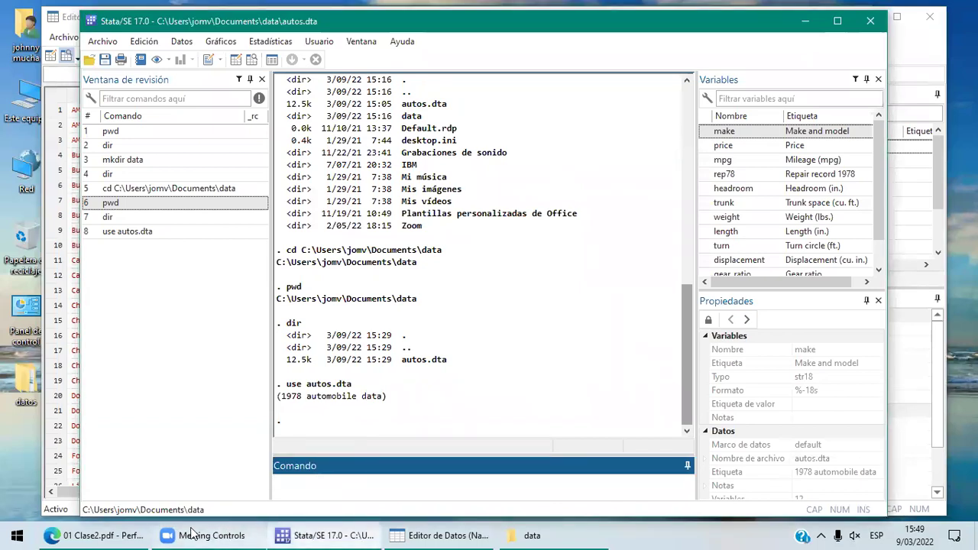
# Switch to 01 Clase2.pdf and read slide 6, Trabajando con Datos, on the summarize mpg command
pyautogui.click(140, 535)
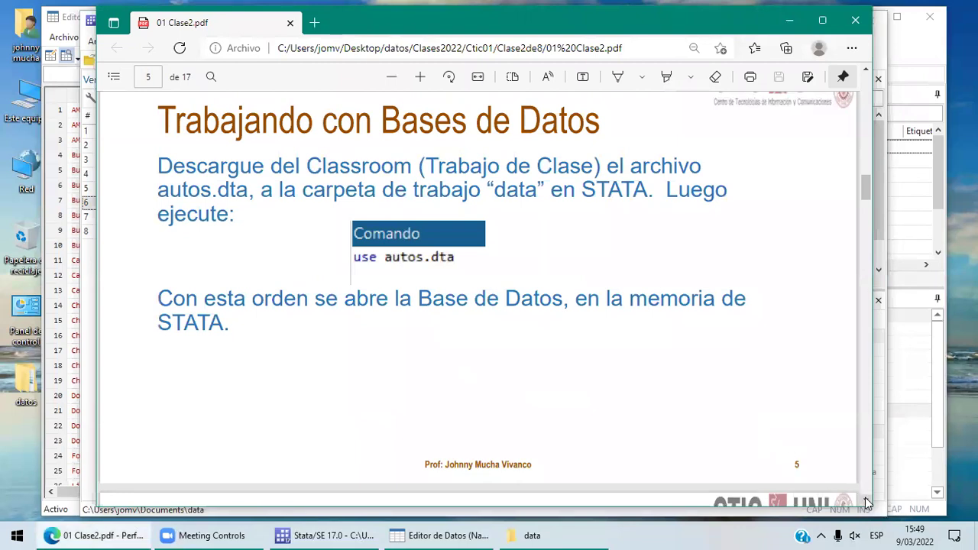
pyautogui.scroll(-5, 866, 502)
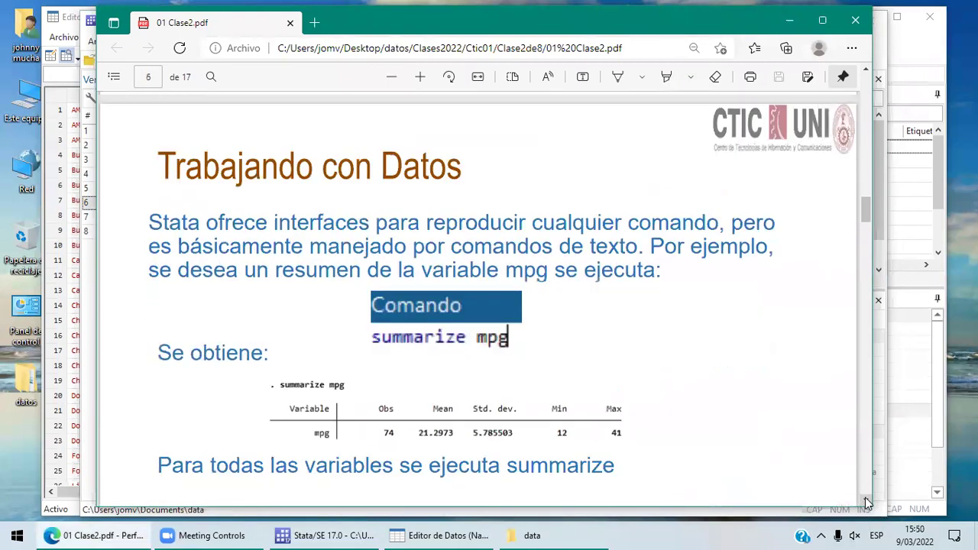
pyautogui.scroll(-1, 866, 502)
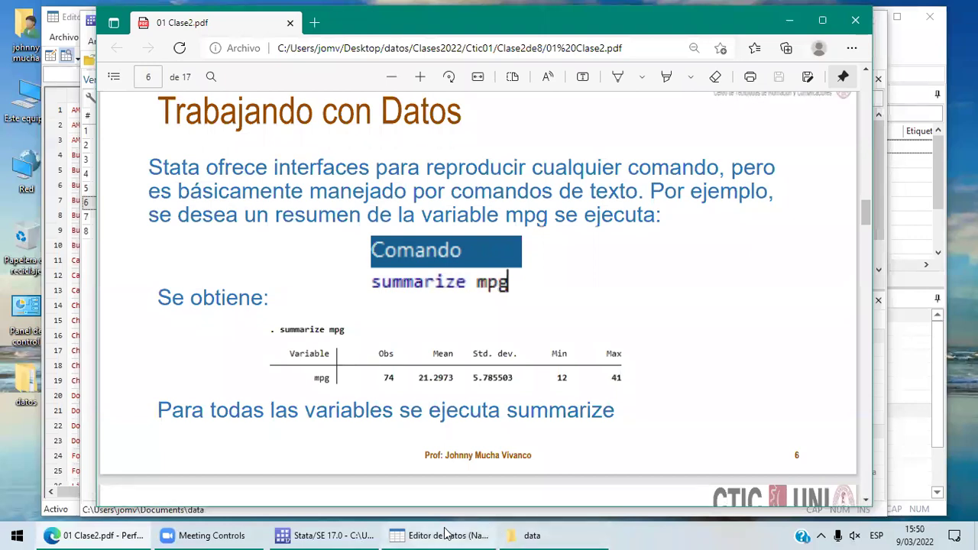
# Return to the Data Editor and examine the make, price and mpg columns and the Buick Regal observation
pyautogui.moveTo(447, 533)
pyautogui.click(449, 477)
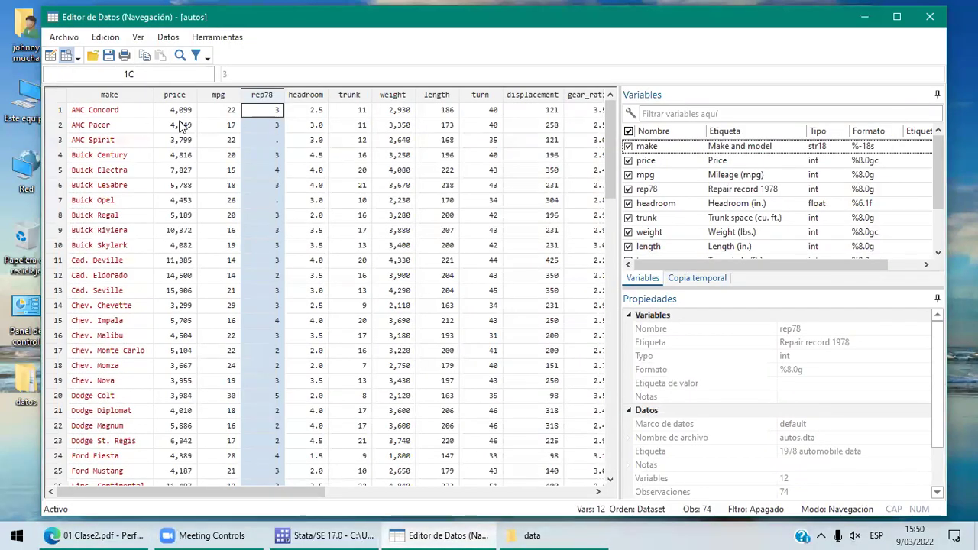
pyautogui.click(137, 97)
pyautogui.click(191, 95)
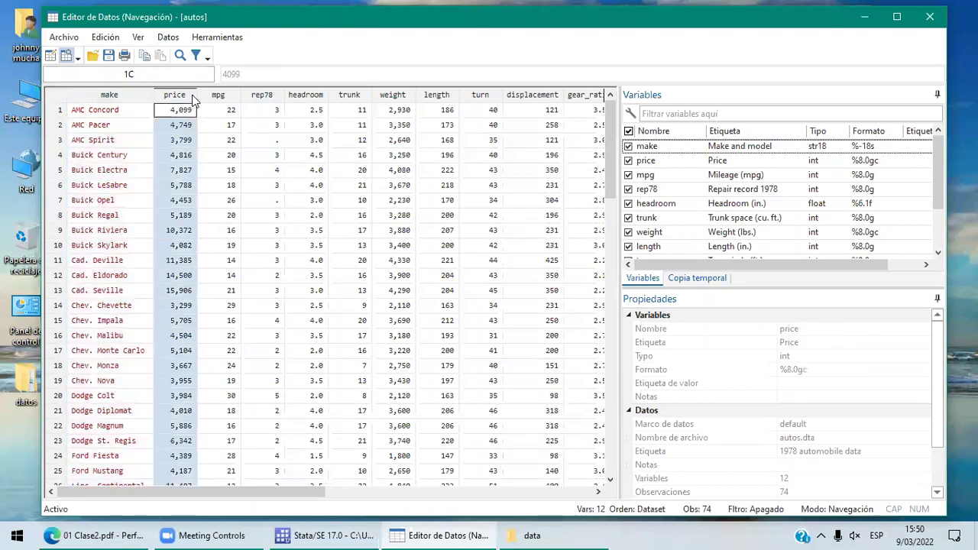
pyautogui.click(223, 97)
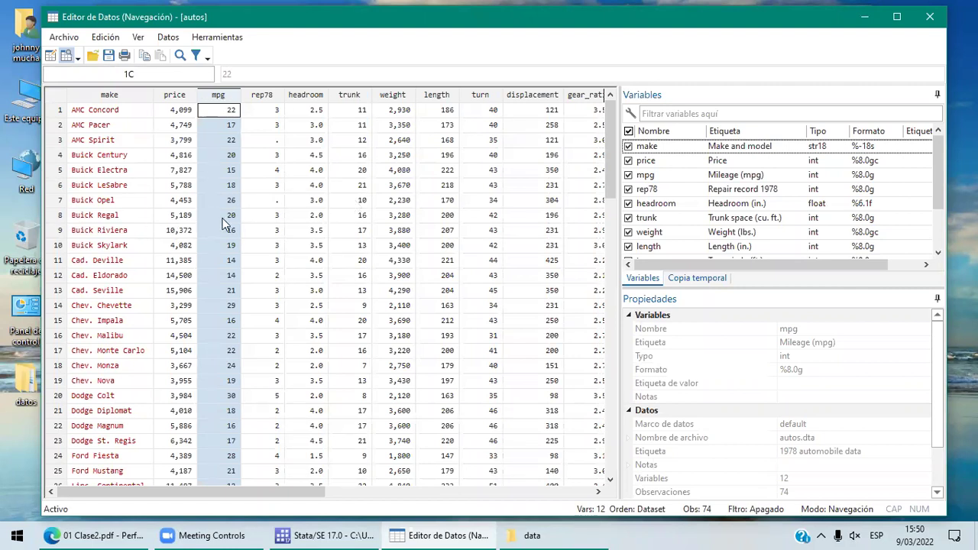
pyautogui.click(61, 215)
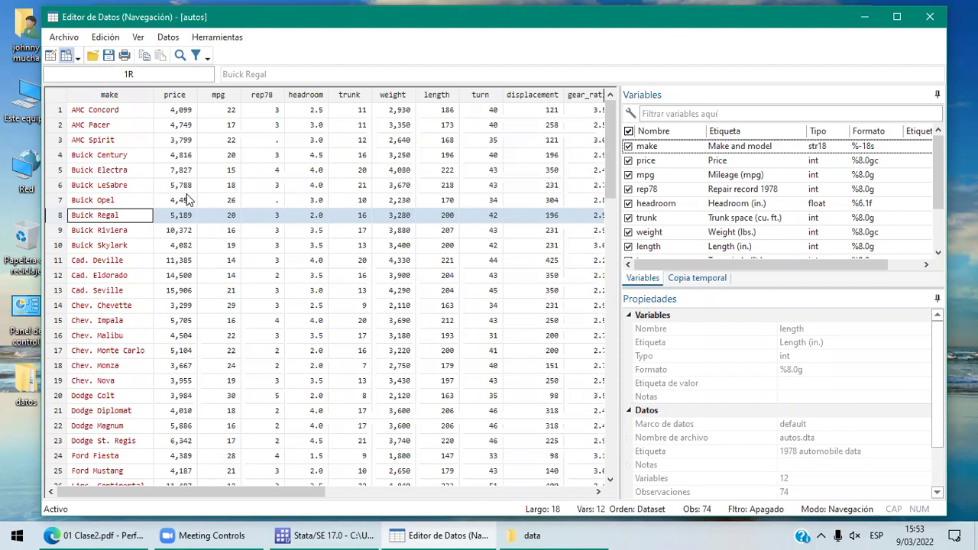
pyautogui.click(192, 96)
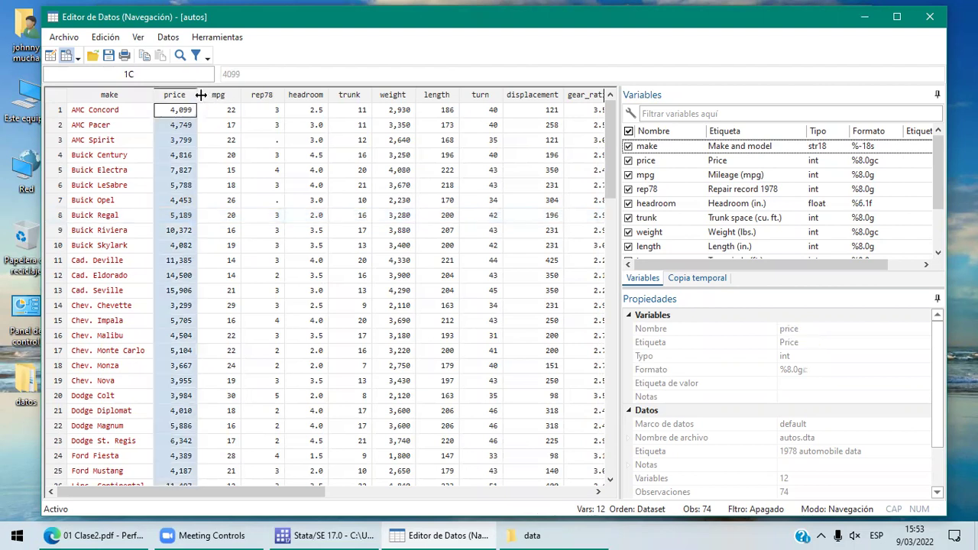
pyautogui.click(218, 96)
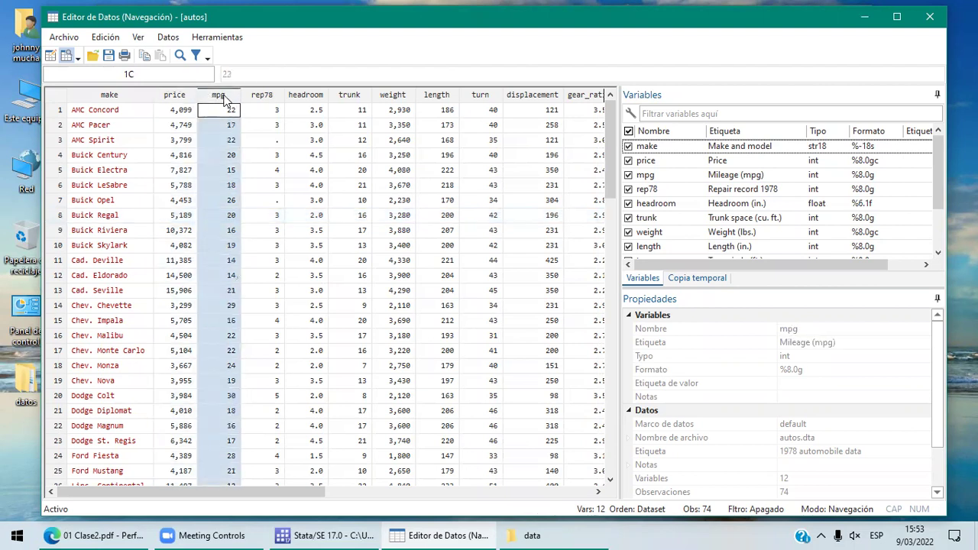
# Inspect individual observations of the dataset: Buick Opel in row 7, the last row Volvo 260, and Chev. Impala in row 15
pyautogui.click(69, 201)
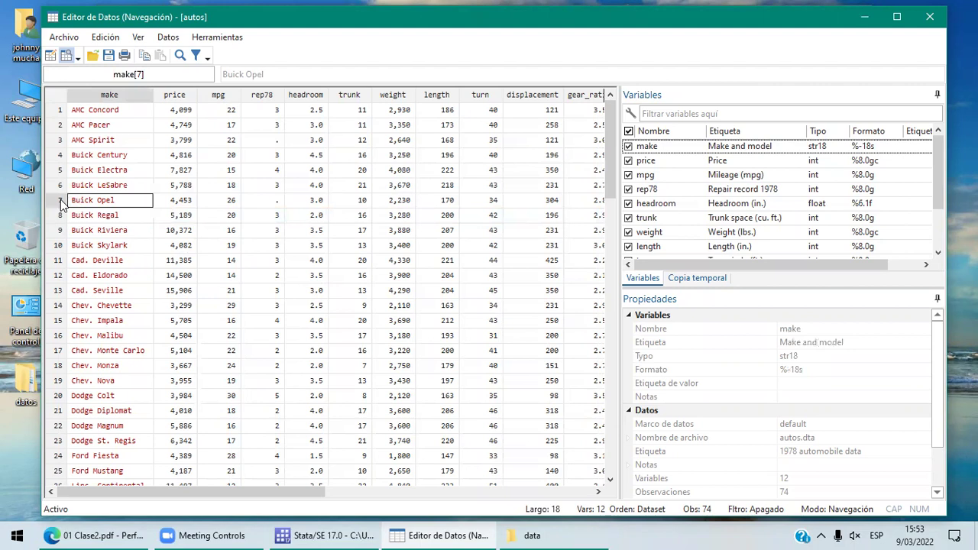
pyautogui.click(60, 201)
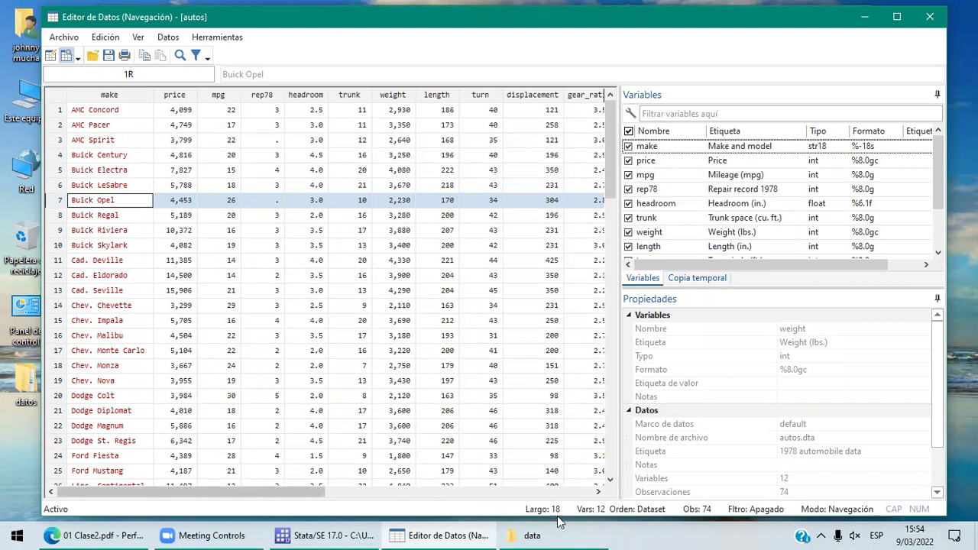
pyautogui.click(611, 467)
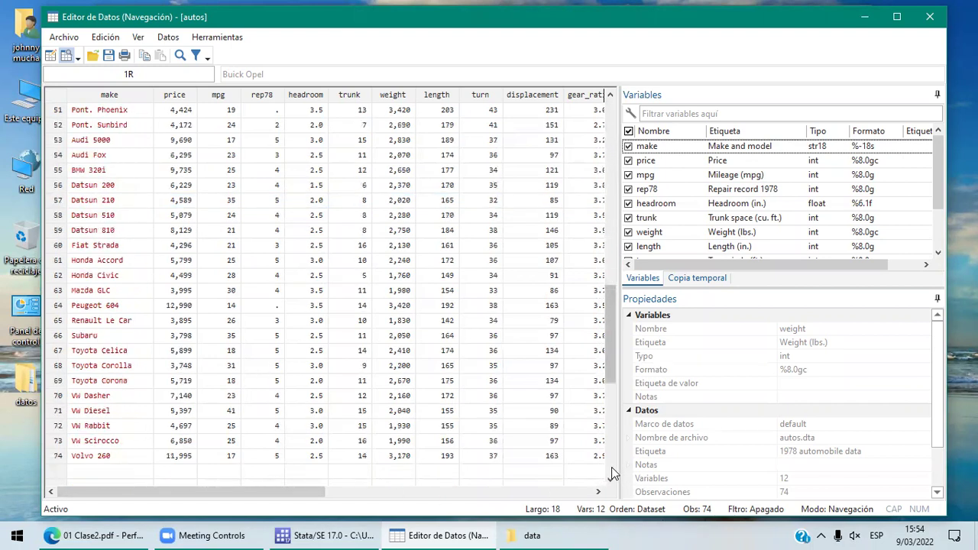
pyautogui.click(610, 95)
pyautogui.click(610, 95)
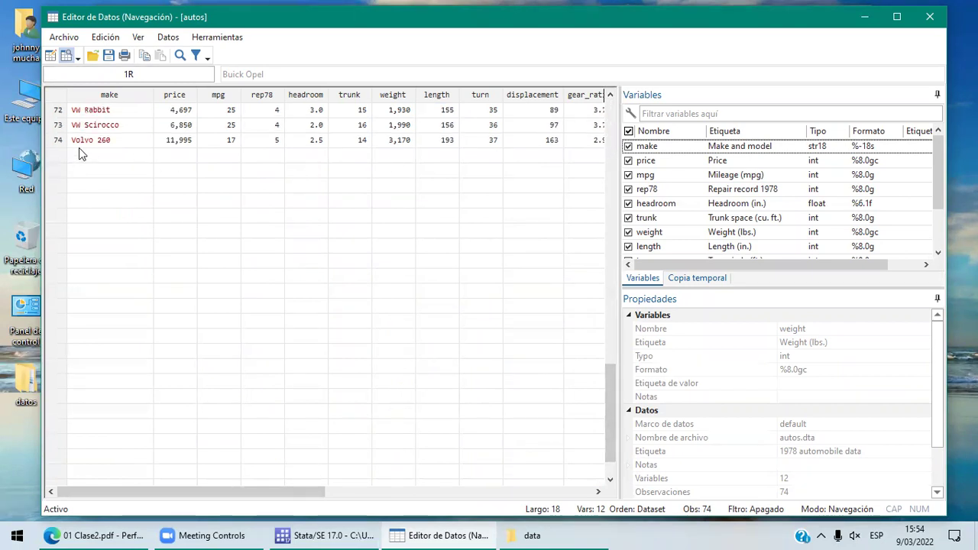
pyautogui.click(56, 143)
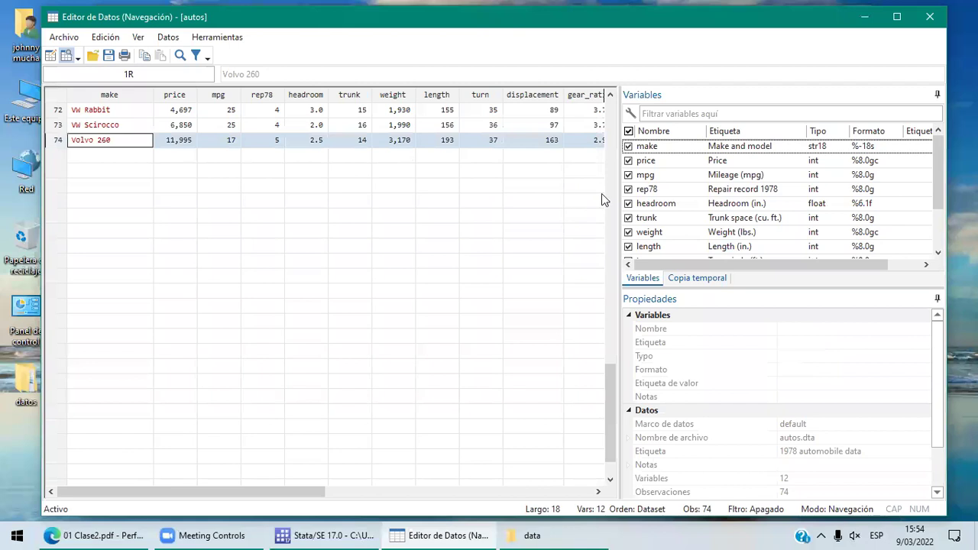
pyautogui.scroll(20, 616, 145)
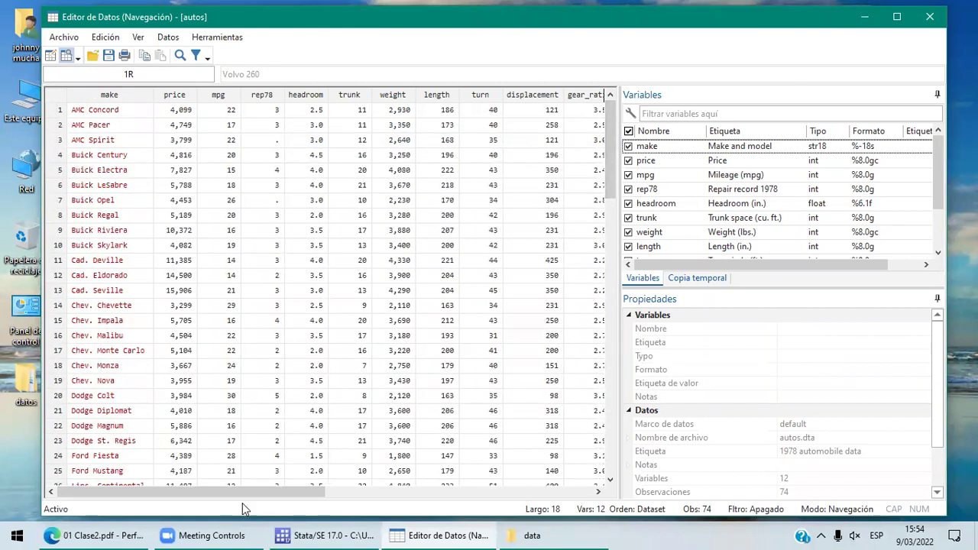
pyautogui.click(59, 323)
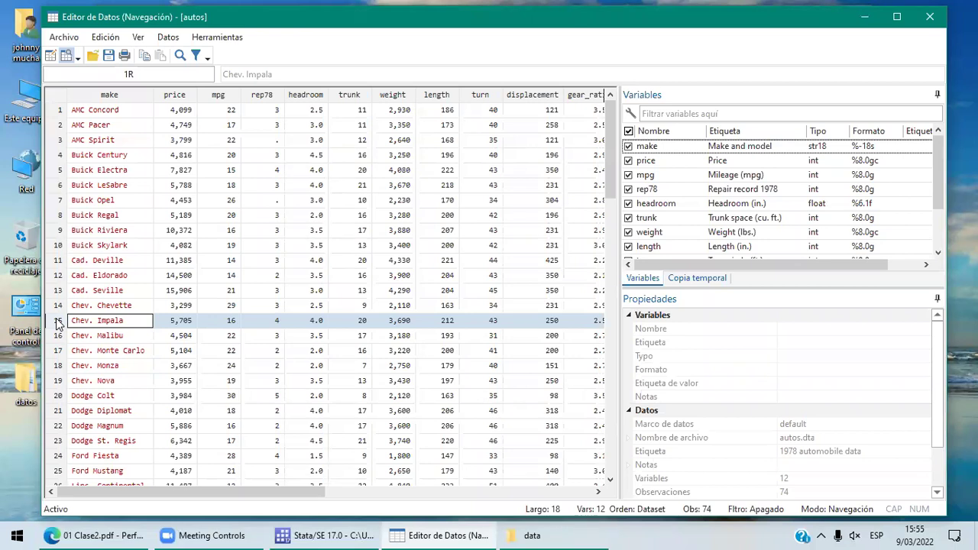
# Inspect the Cad. Deville observation, the mpg and rep78 variable columns, and the make cell of Buick Skylark
pyautogui.click(59, 261)
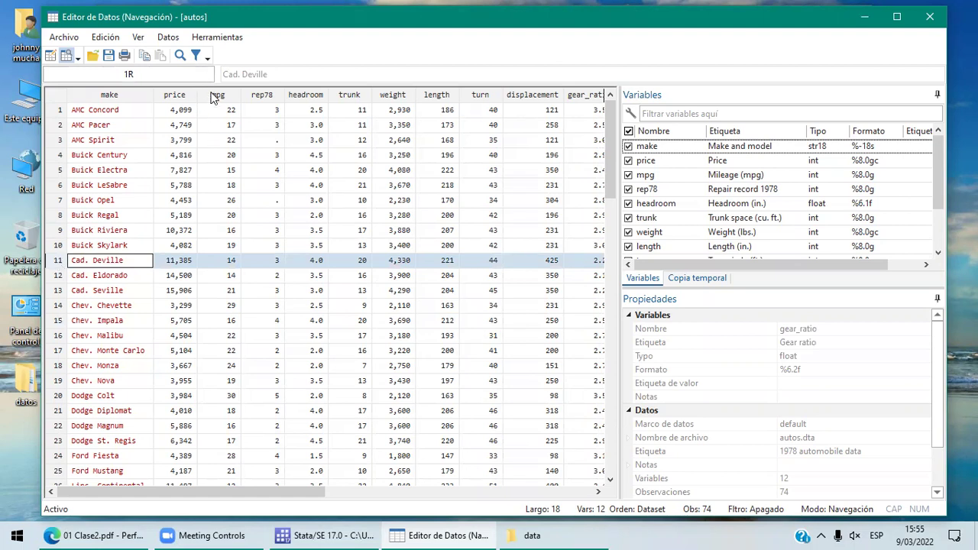
pyautogui.click(214, 96)
pyautogui.click(263, 96)
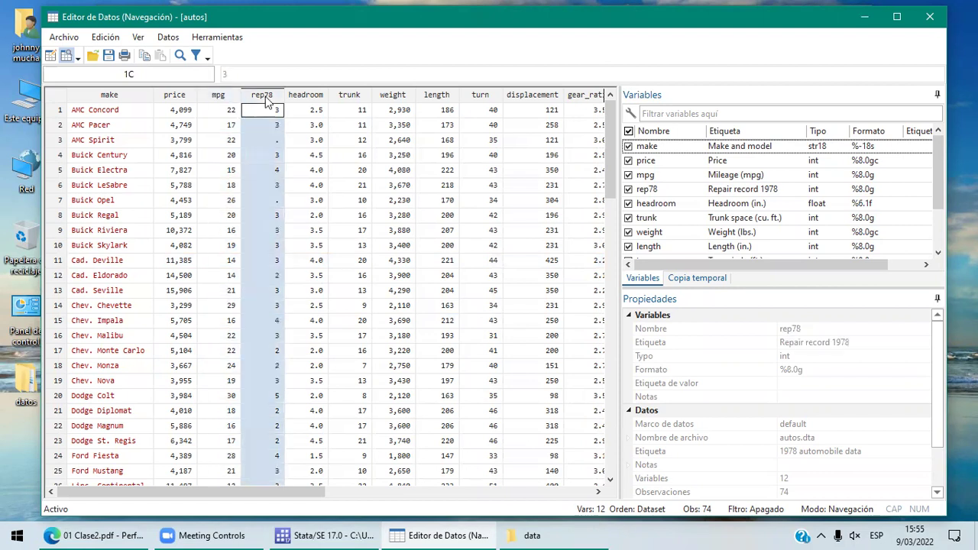
pyautogui.click(77, 243)
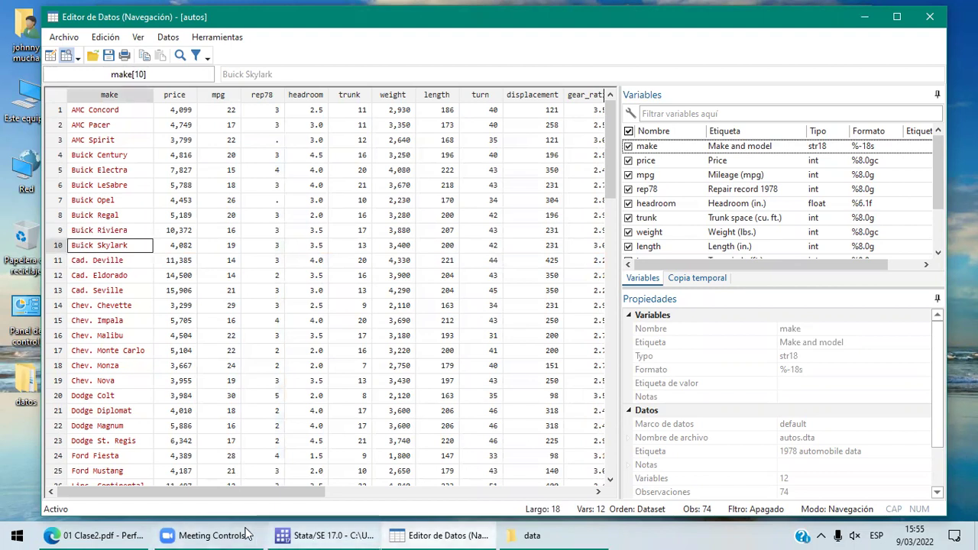
# Check slide 6 of 01 Clase2.pdf, then examine the price and mpg columns in the Data Editor
pyautogui.click(116, 534)
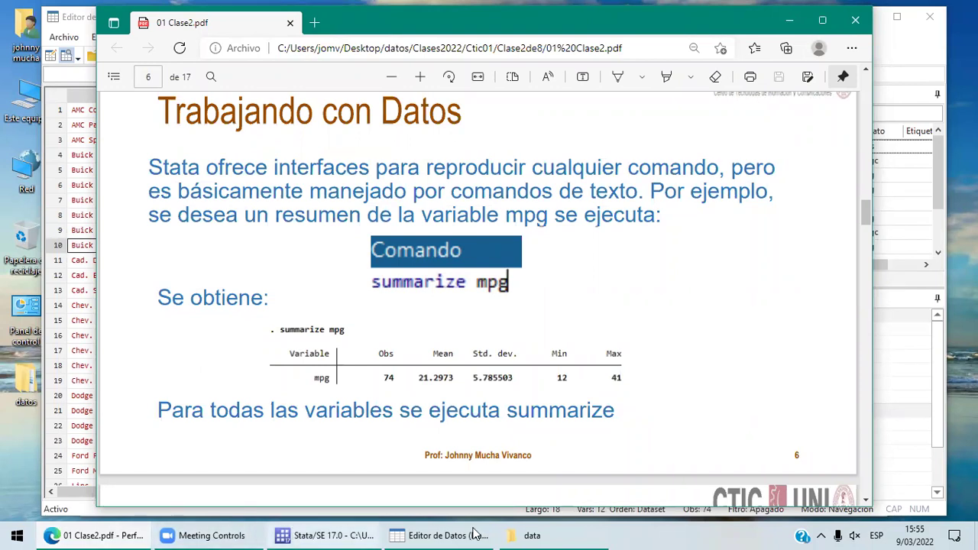
pyautogui.click(439, 535)
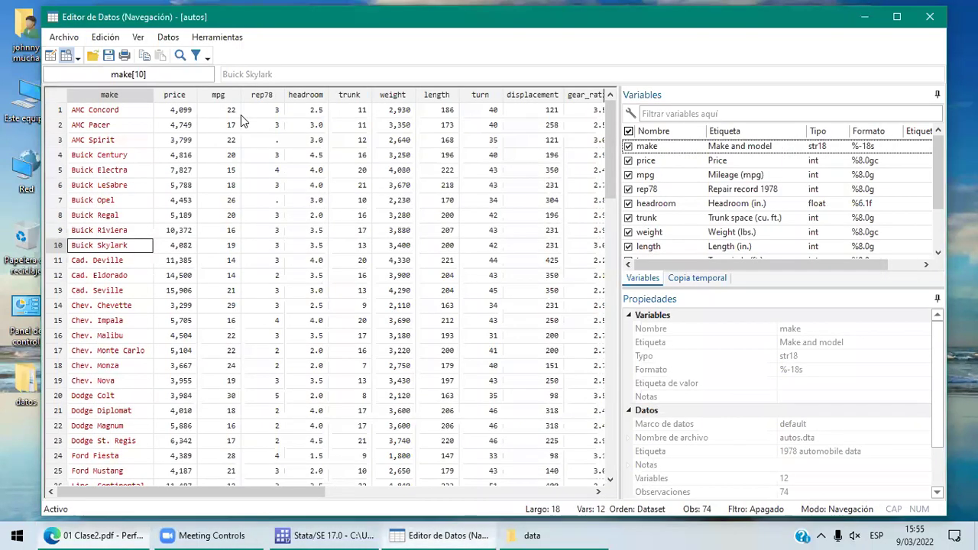
pyautogui.click(182, 97)
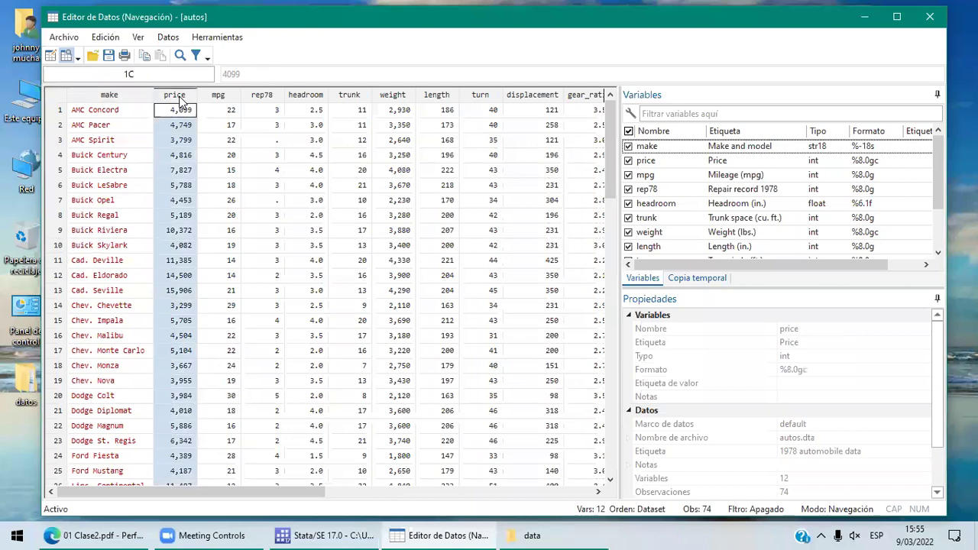
pyautogui.click(222, 98)
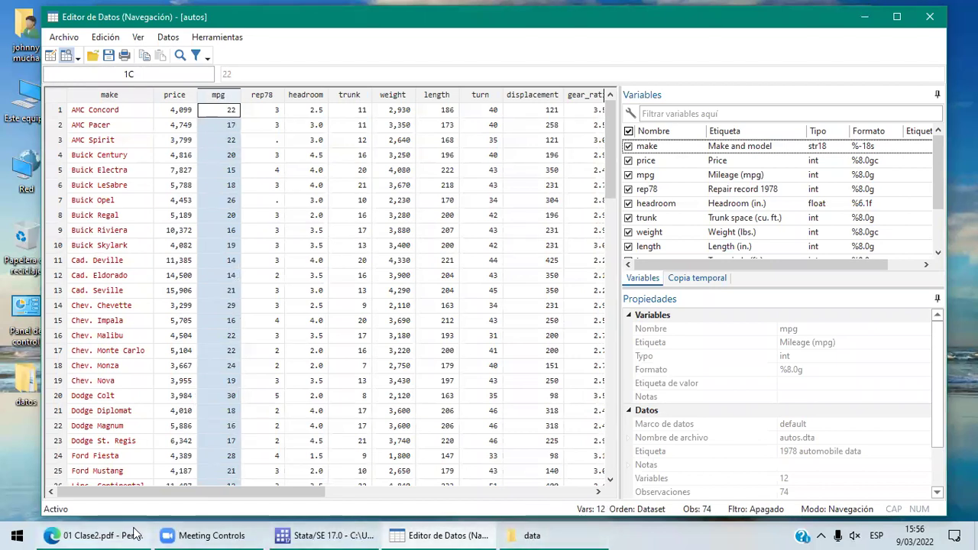
# Consult the summarize example on slide 6 and run summarize mpg in the main Stata window
pyautogui.click(99, 535)
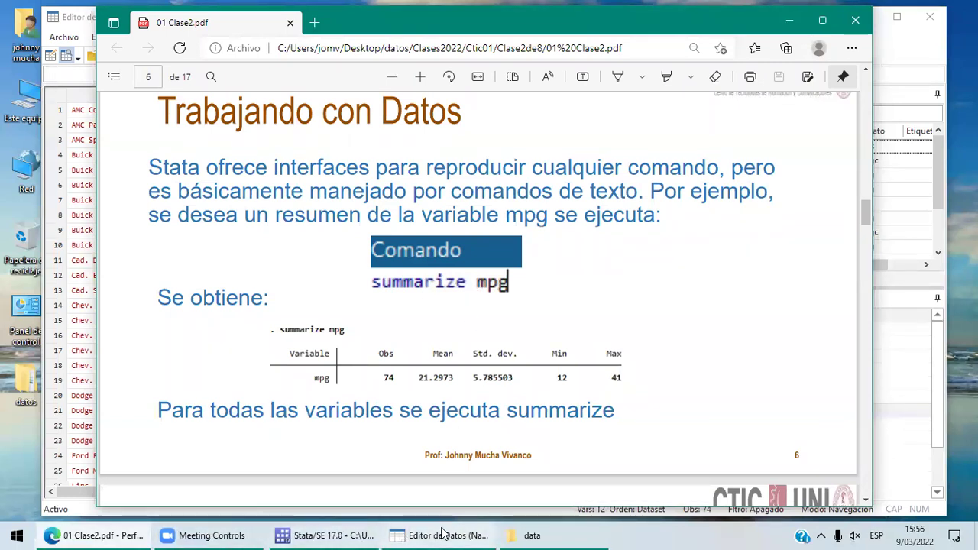
pyautogui.click(365, 534)
pyautogui.write('summarize')
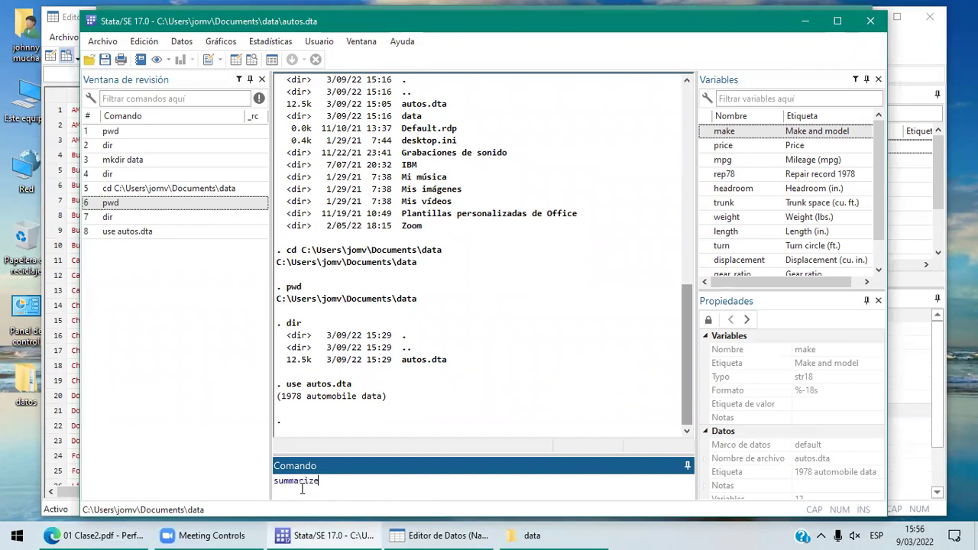
pyautogui.write(' mpg')
pyautogui.press('Return')
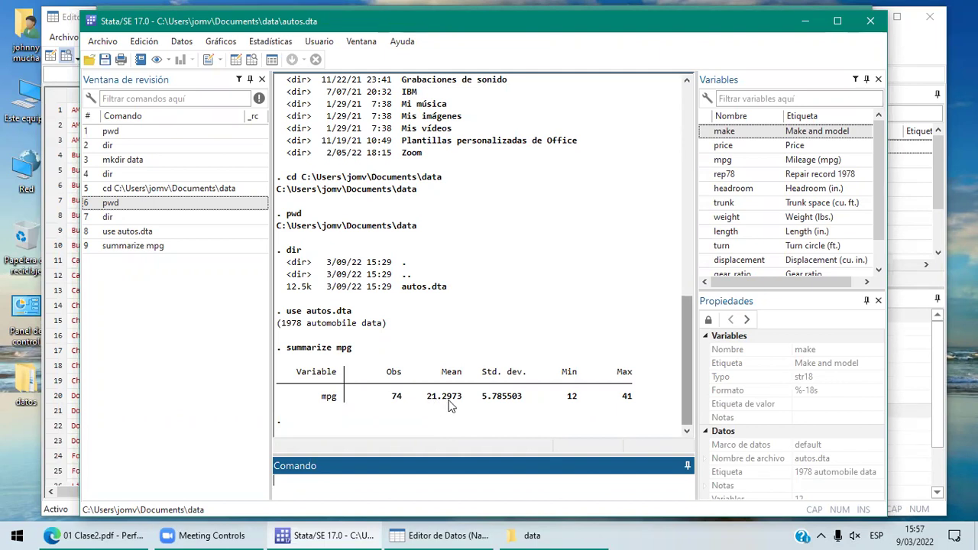
# Compare the mpg column in the Data Editor with the summarize mpg output in the main Stata window
pyautogui.click(470, 534)
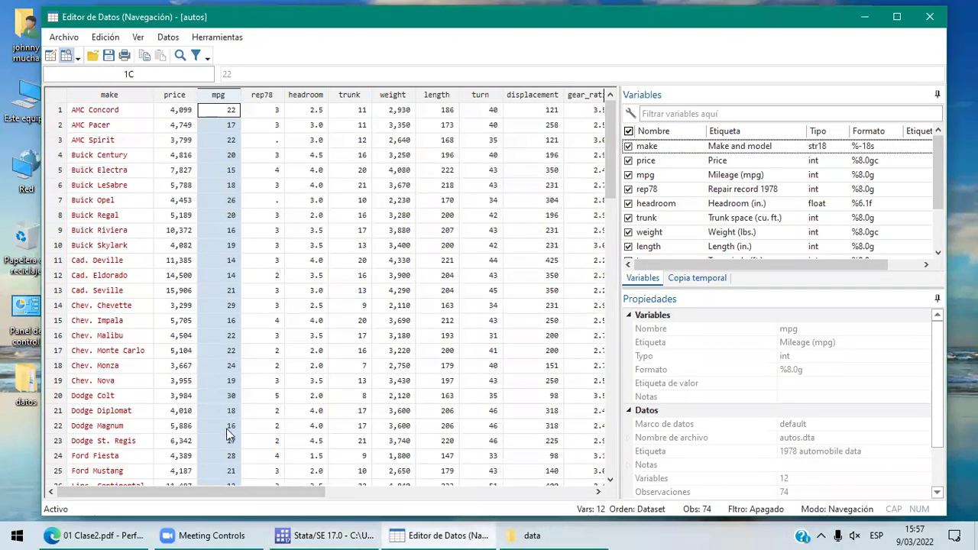
pyautogui.click(304, 533)
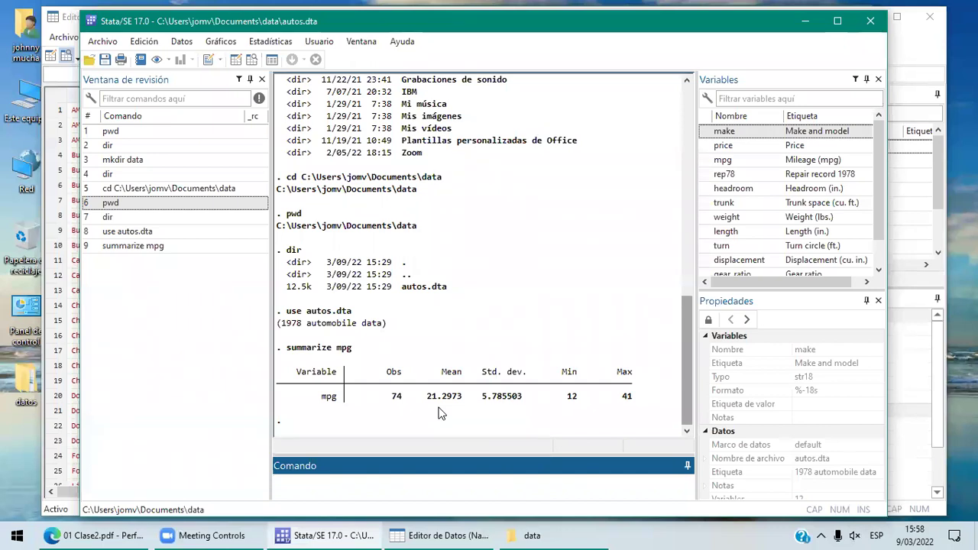
pyautogui.click(822, 534)
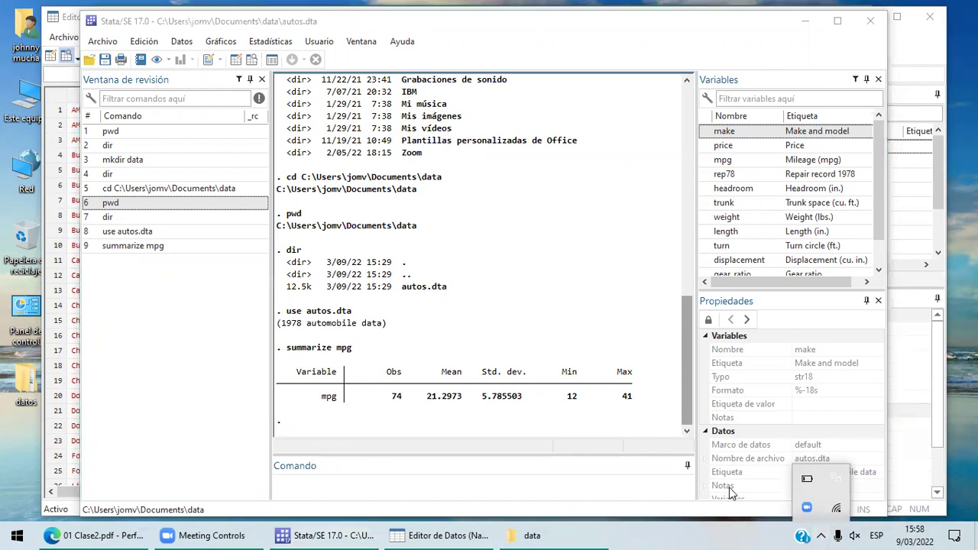
pyautogui.click(623, 534)
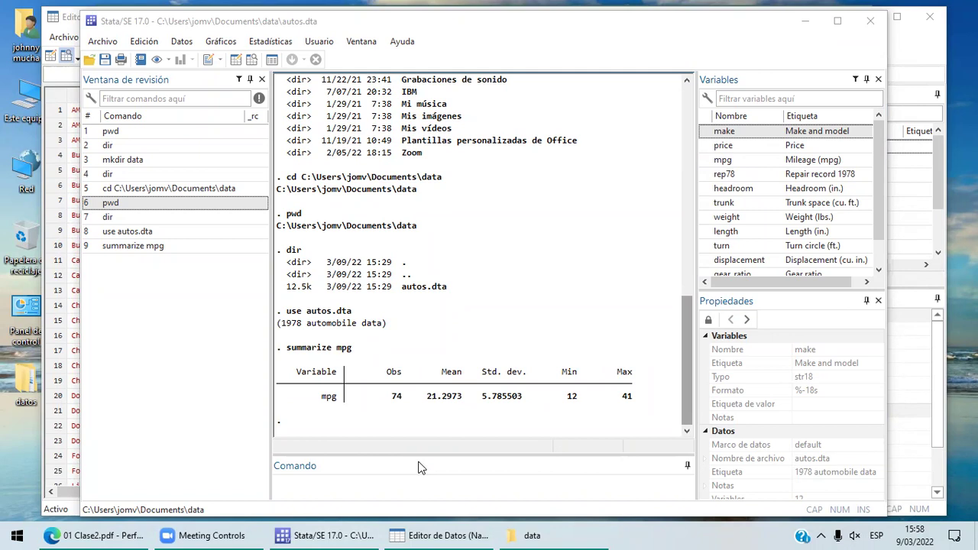
# Open the Windows Control Panel with the Run command control and bring up the Región settings
pyautogui.press('super+r')
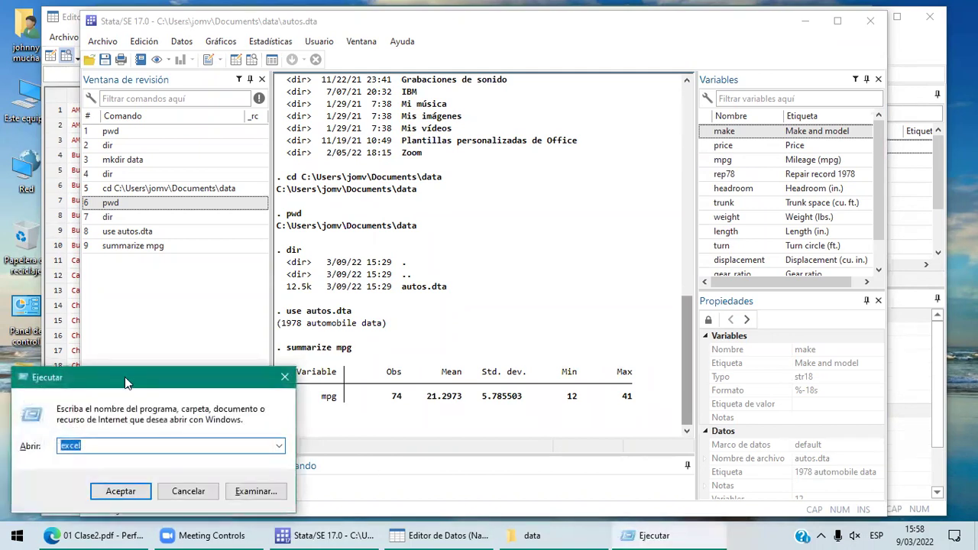
pyautogui.moveTo(125, 377); pyautogui.dragTo(356, 326)
pyautogui.write('control')
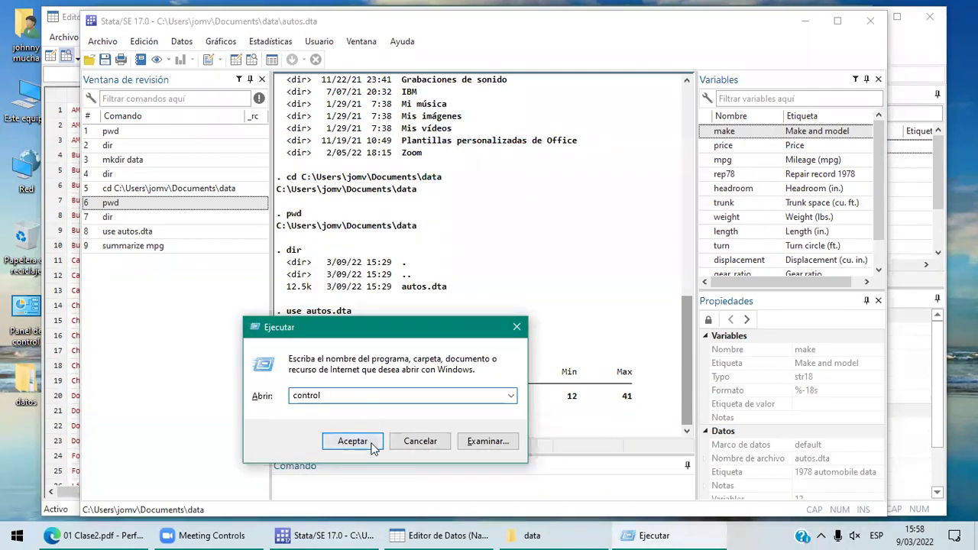
pyautogui.click(371, 442)
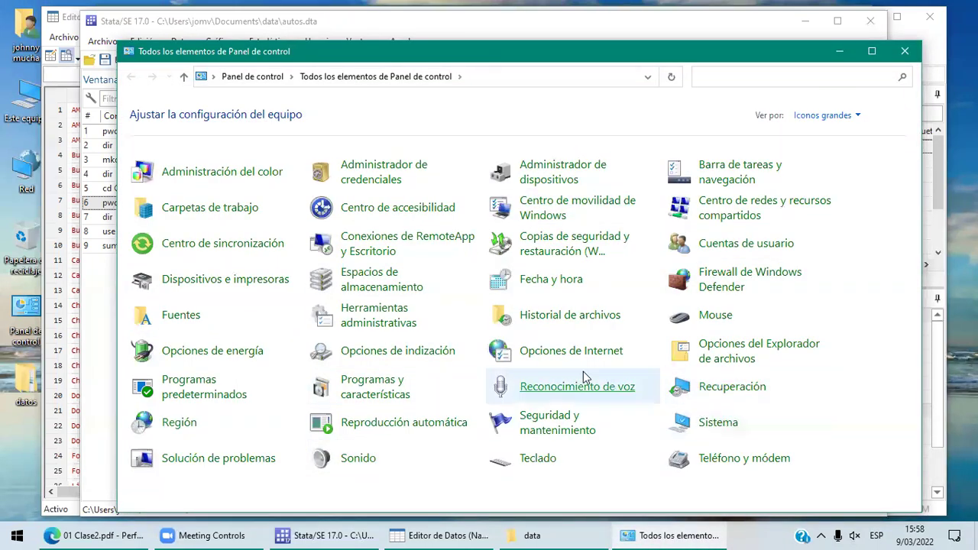
pyautogui.click(179, 431)
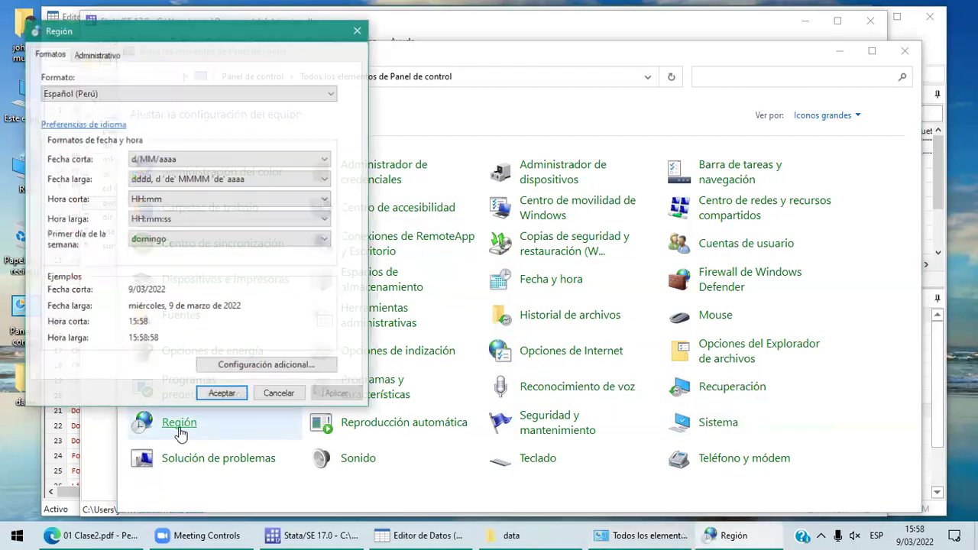
pyautogui.moveTo(219, 36); pyautogui.dragTo(425, 76)
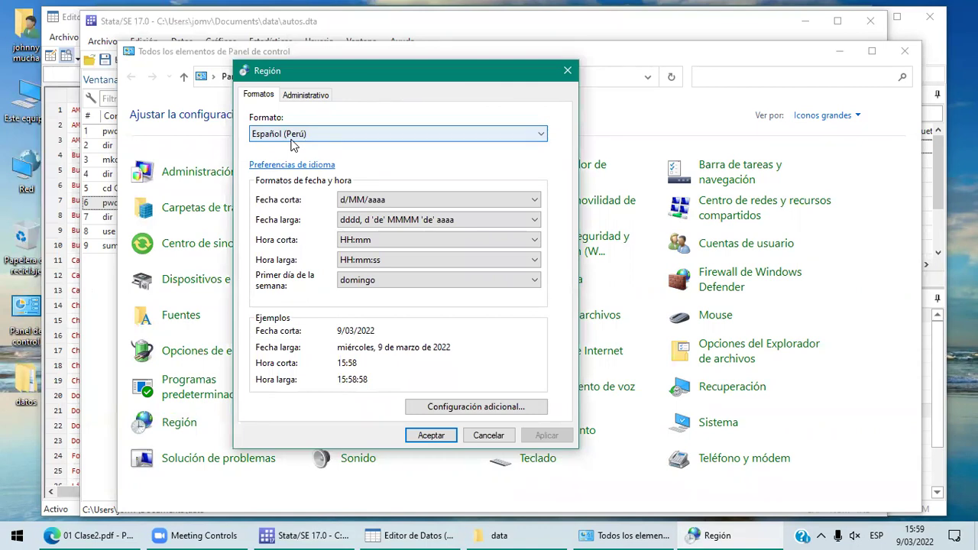
# Review the Spanish regional formats available in the Región settings, then close them and the Control Panel without changing anything
pyautogui.click(541, 136)
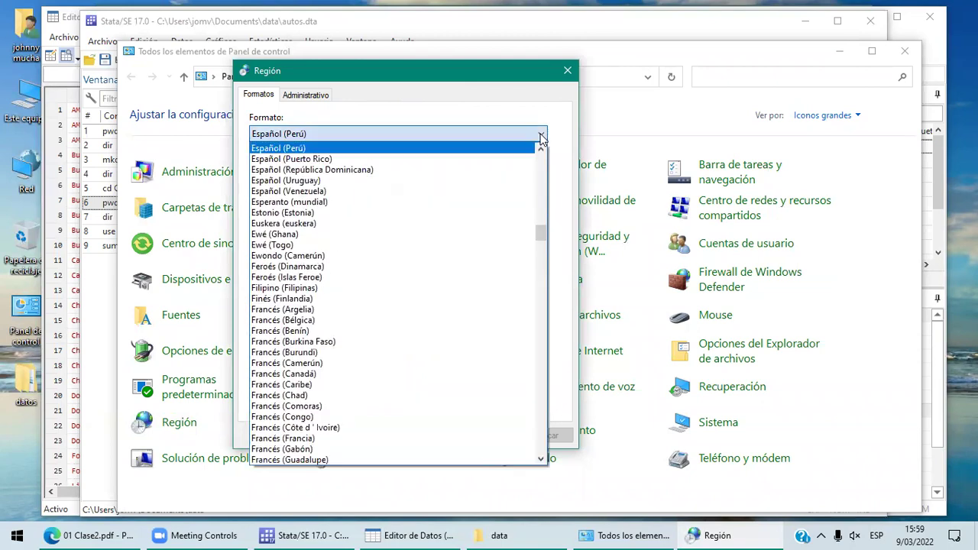
pyautogui.click(541, 174)
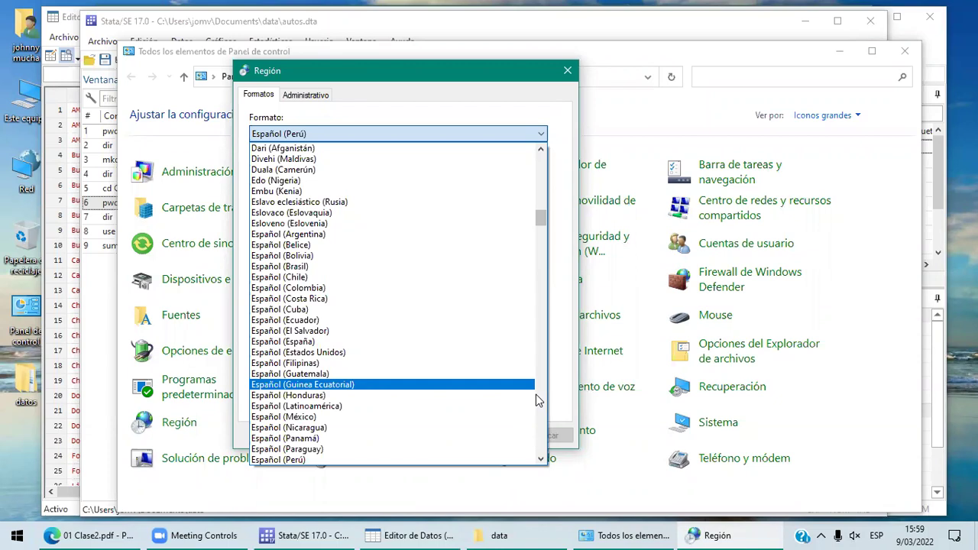
pyautogui.click(568, 74)
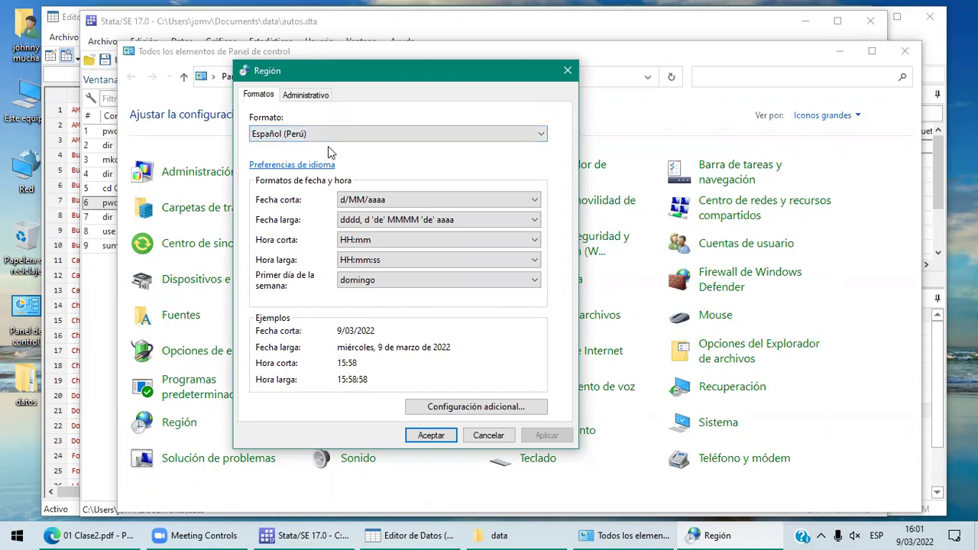
pyautogui.click(568, 73)
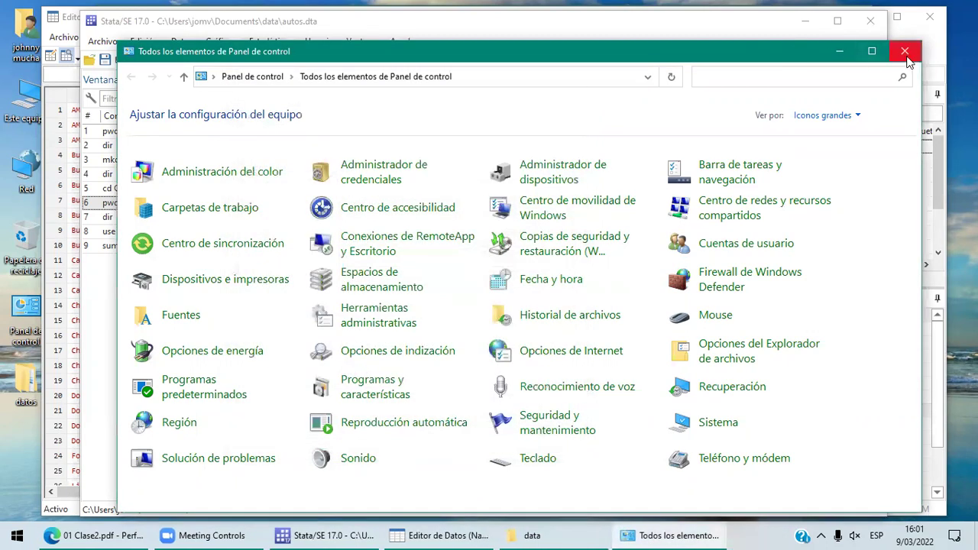
pyautogui.click(906, 54)
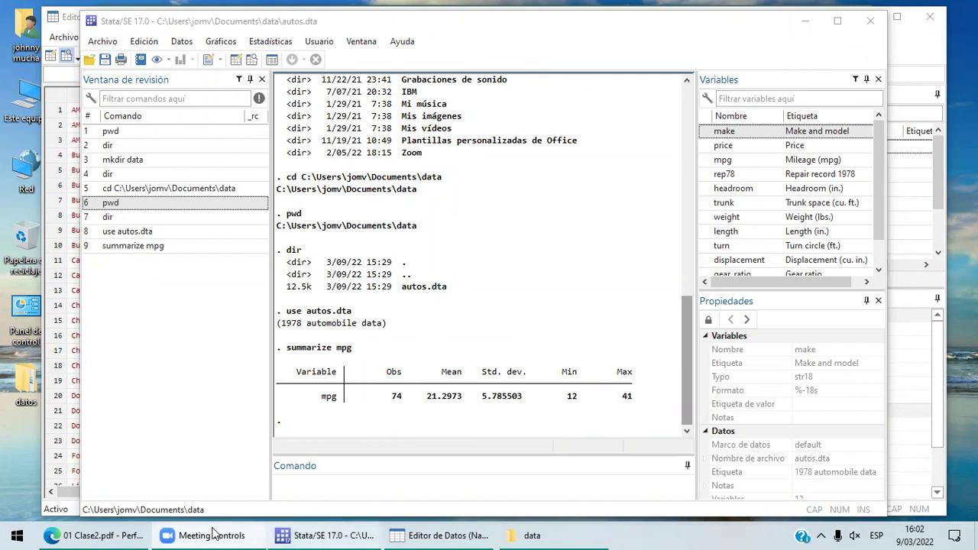
# Check slide 6 for the all-variables case and run summarize without a variable list in Stata
pyautogui.click(100, 536)
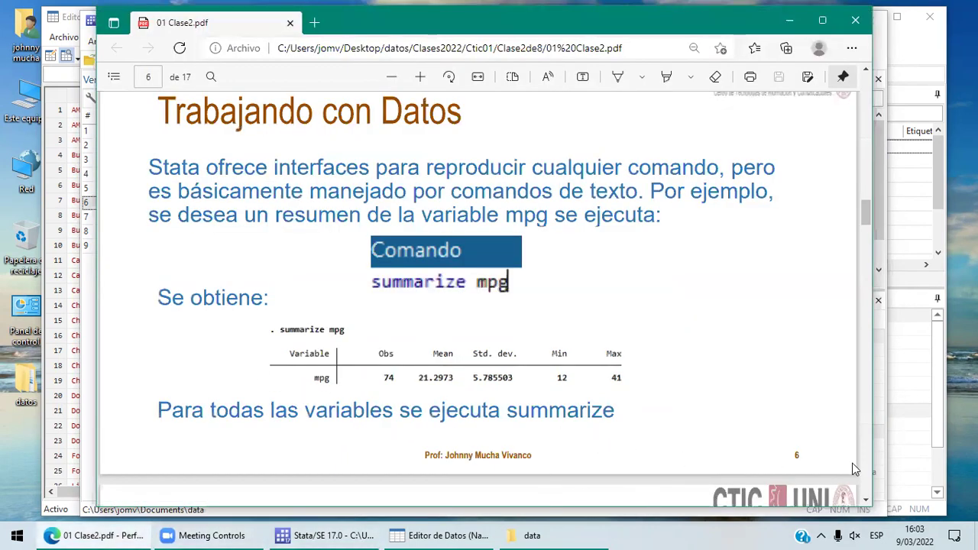
pyautogui.click(359, 535)
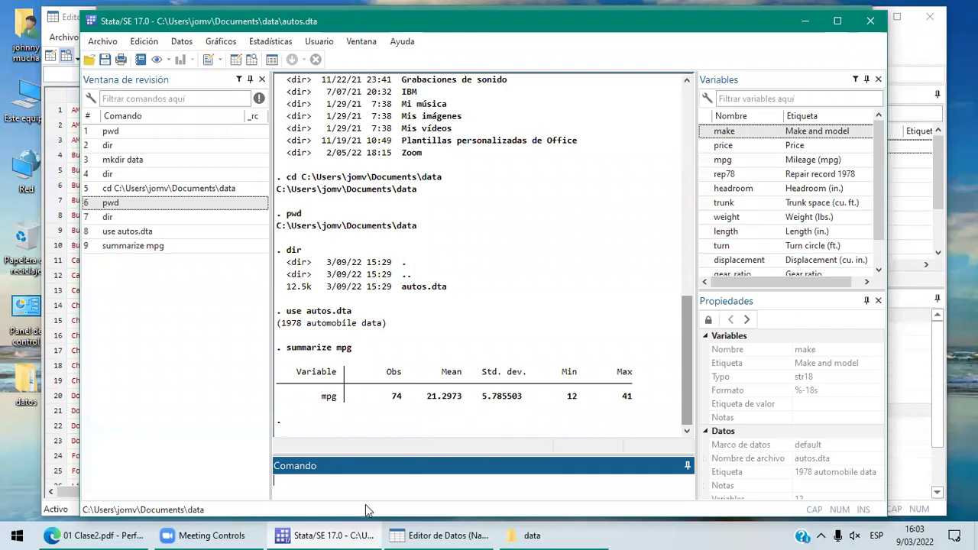
pyautogui.click(334, 490)
pyautogui.write('summarize')
pyautogui.press('Return')
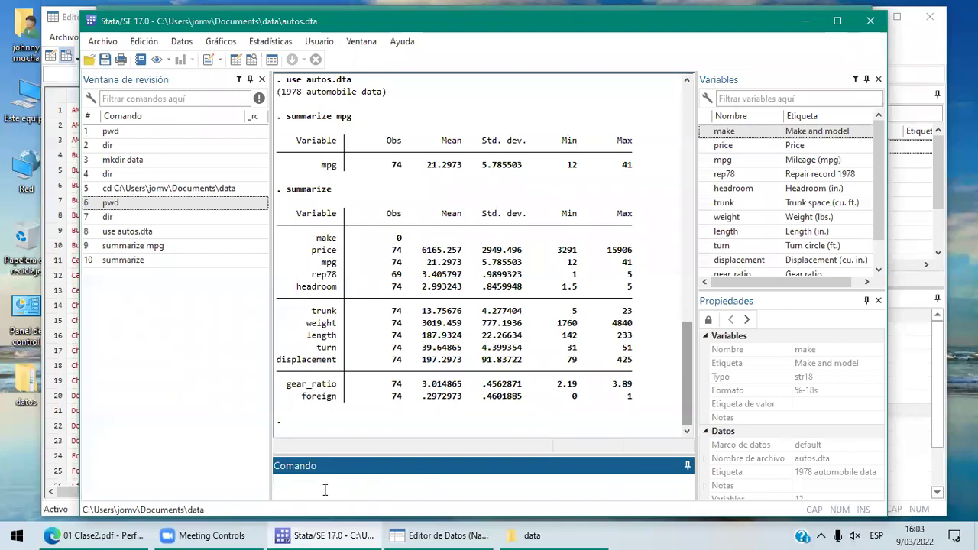
# Summarize only three variables by running summarize price mpg weight
pyautogui.write('summarize')
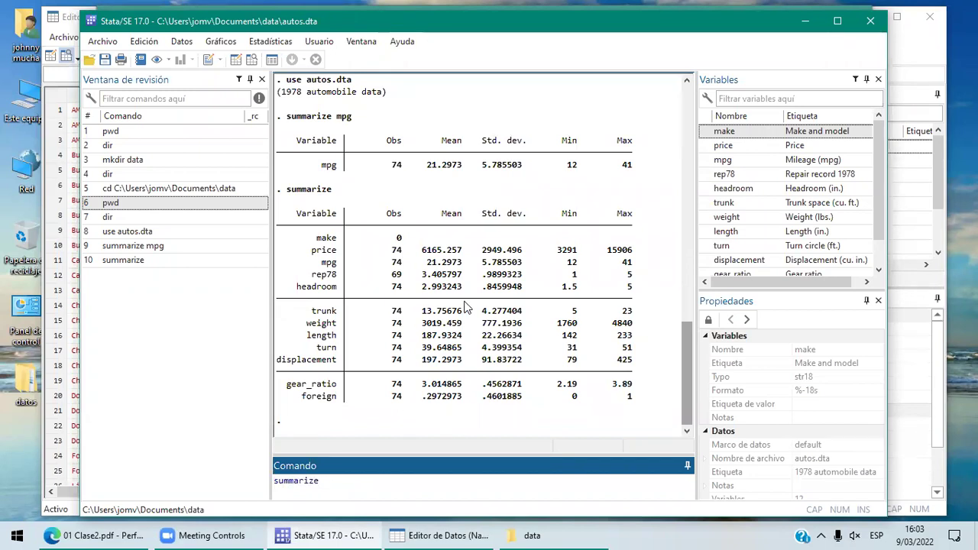
pyautogui.write(' price mpg weig')
pyautogui.write('ht')
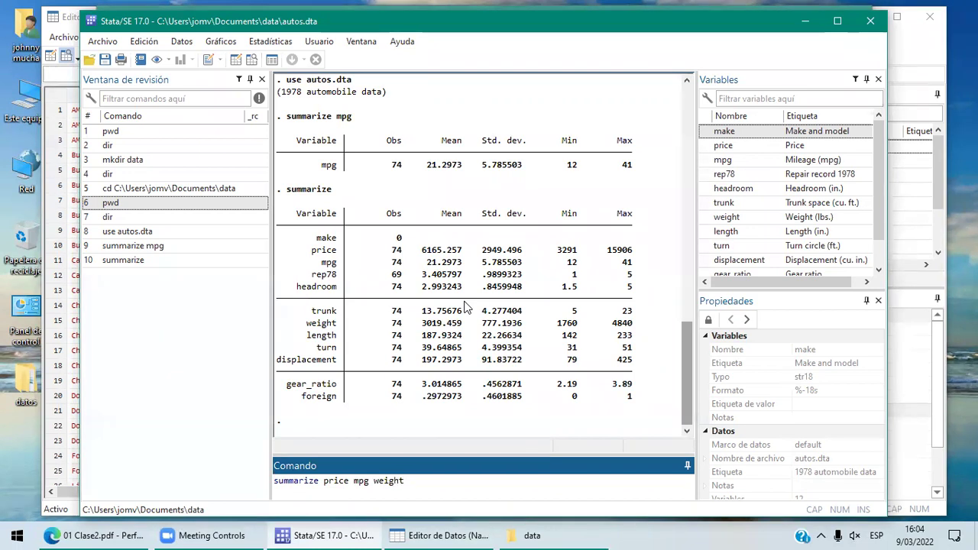
pyautogui.press('Return')
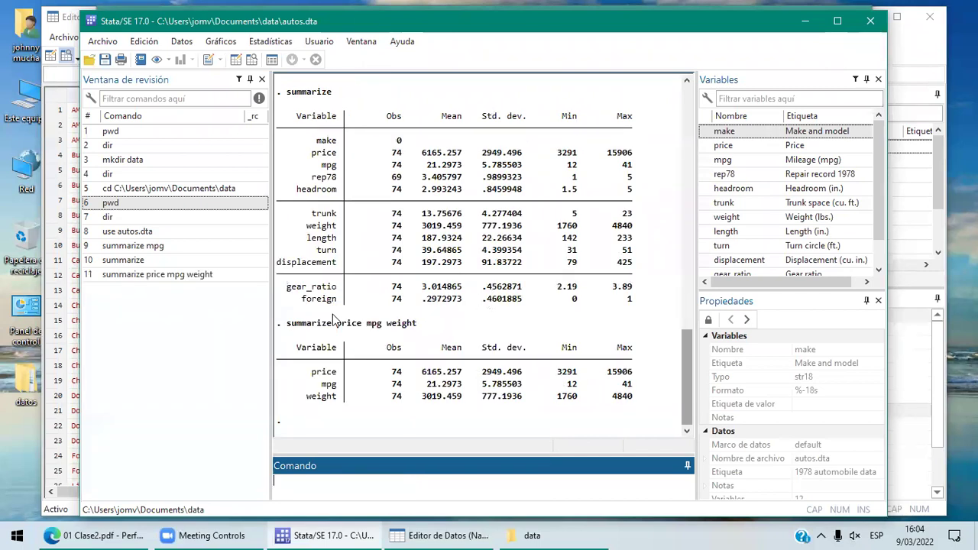
# Switch to 01 Clase2.pdf and read slide 7, Datos en STATA, on displaying a specific cell with display mpg[6]
pyautogui.click(482, 373)
pyautogui.click(135, 533)
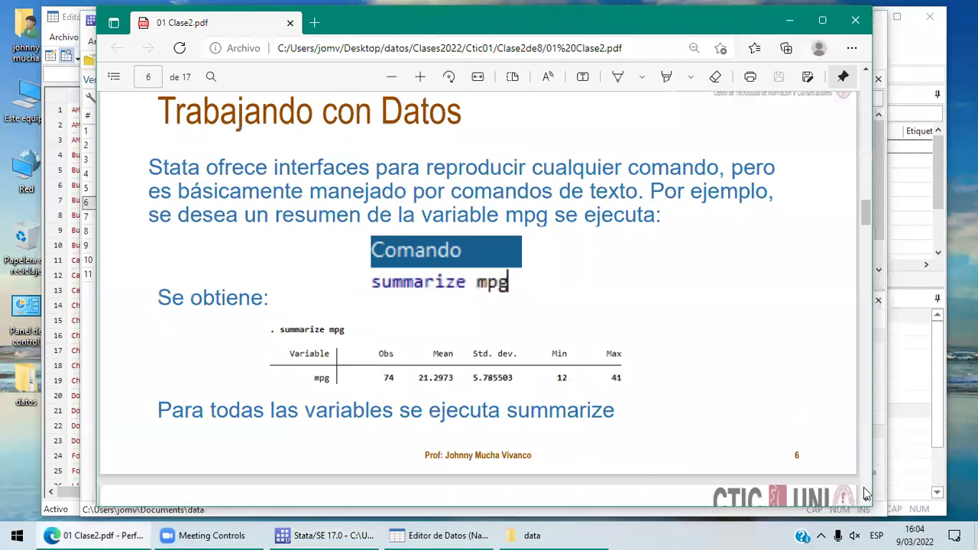
pyautogui.scroll(-5, 866, 493)
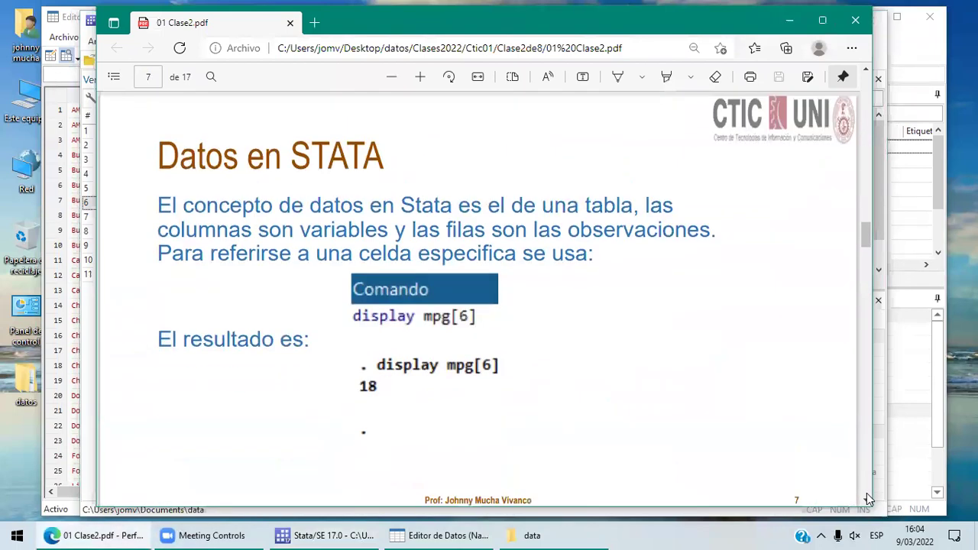
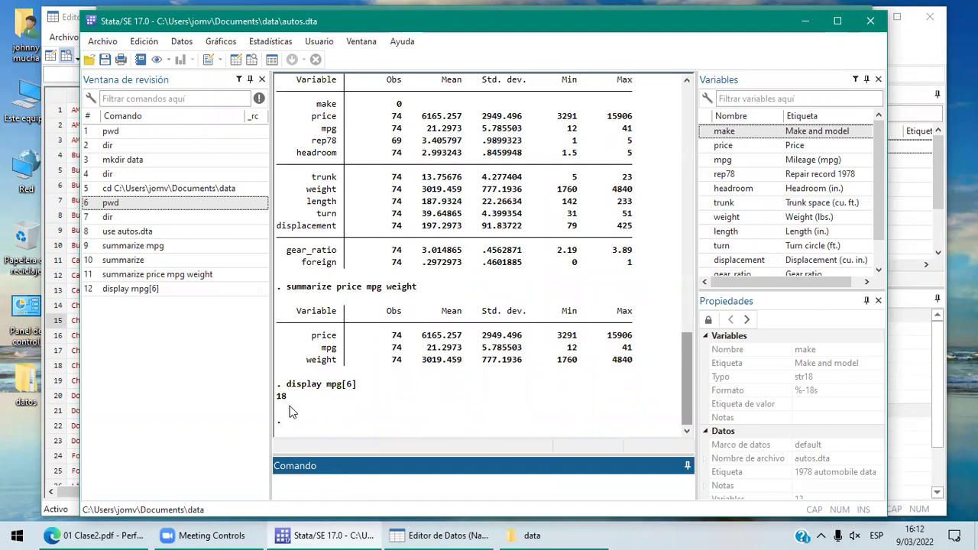
# Return to the Data Editor and examine the price column
pyautogui.click(438, 534)
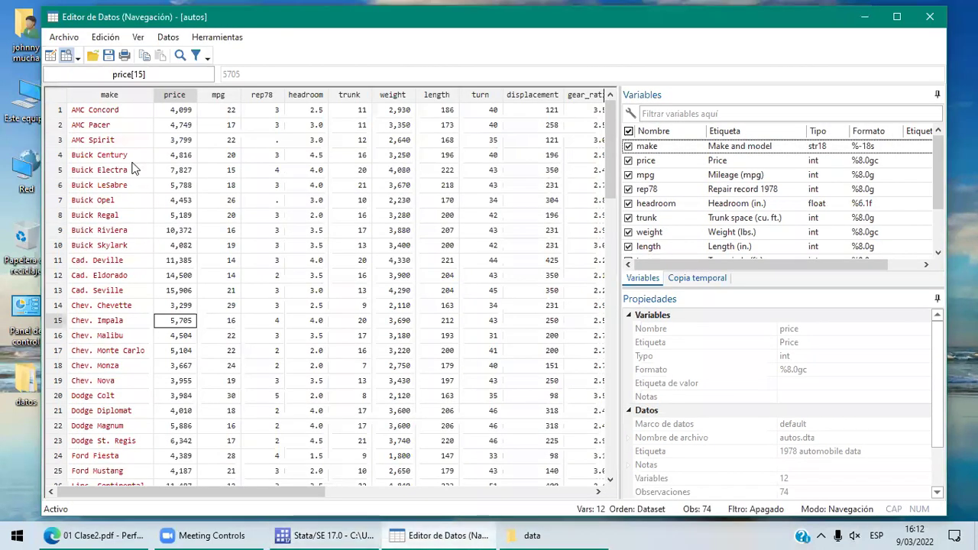
pyautogui.click(177, 95)
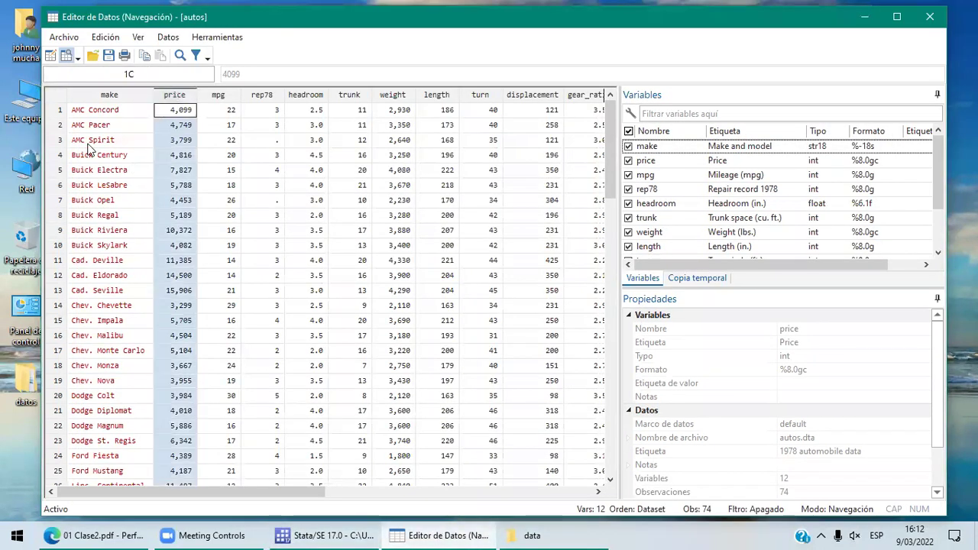
# Find the mpg cell of row 6 in the Data Editor and output it in Stata with display mpg[6]
pyautogui.click(61, 185)
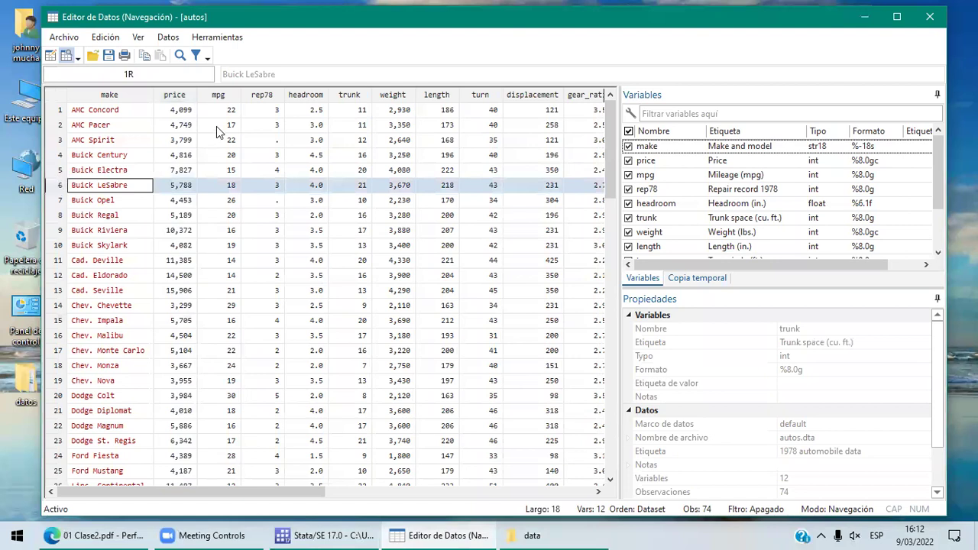
pyautogui.click(217, 95)
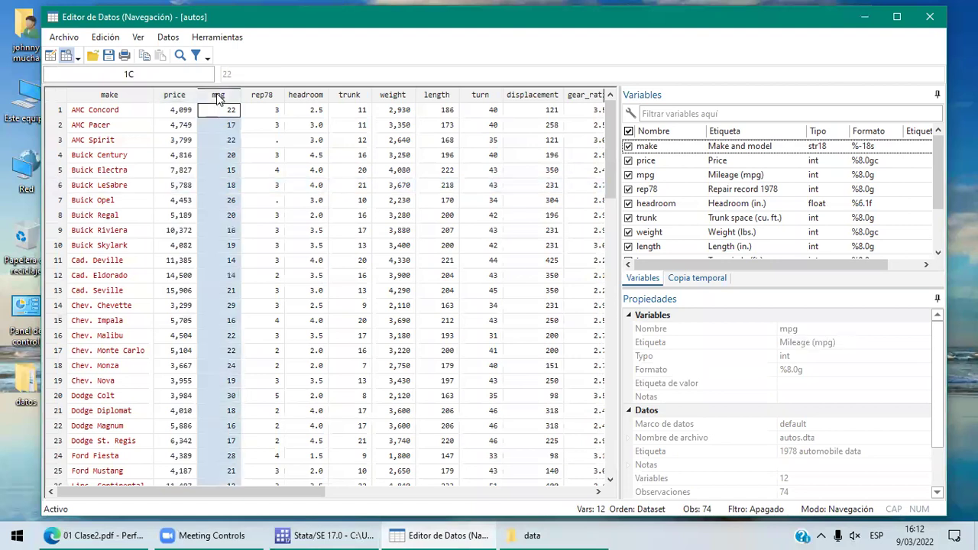
pyautogui.click(61, 188)
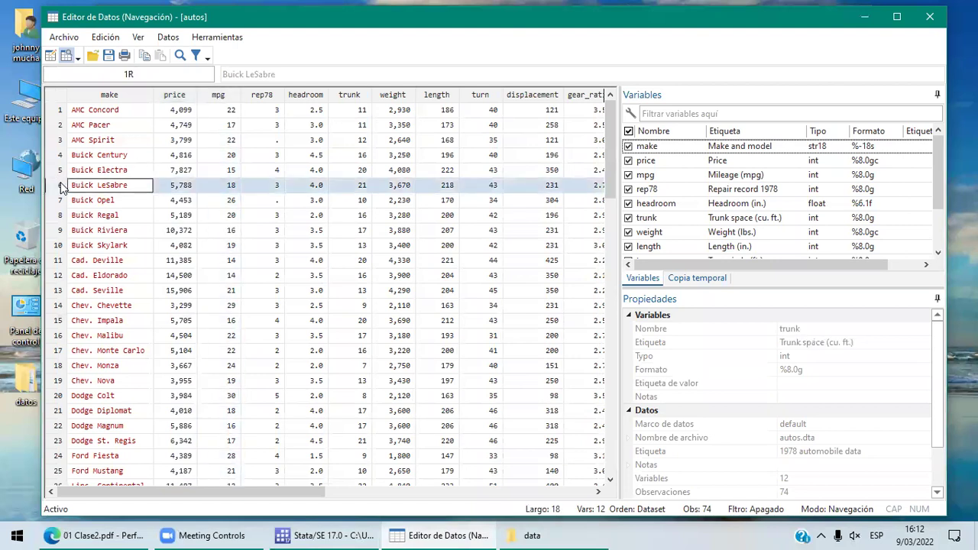
pyautogui.click(221, 176)
pyautogui.click(221, 185)
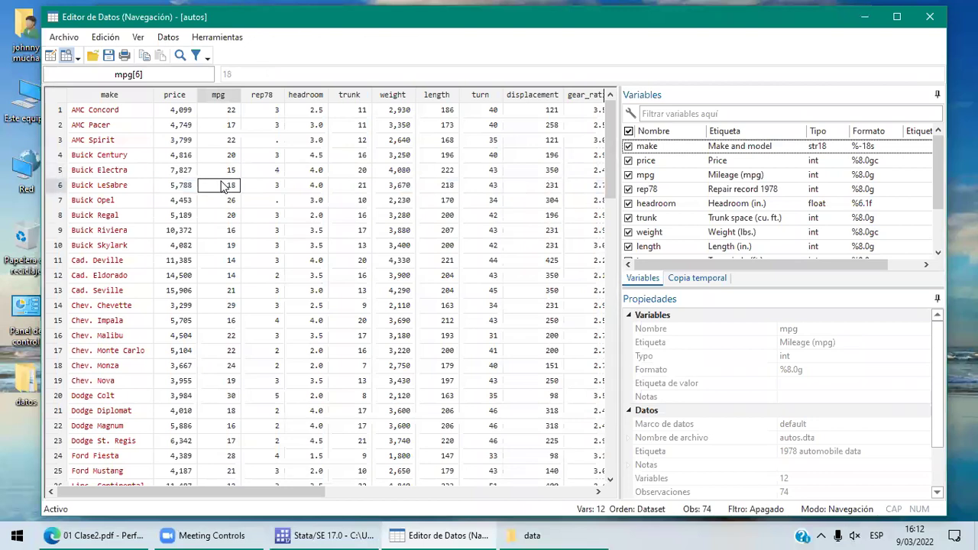
pyautogui.click(335, 532)
pyautogui.click(302, 478)
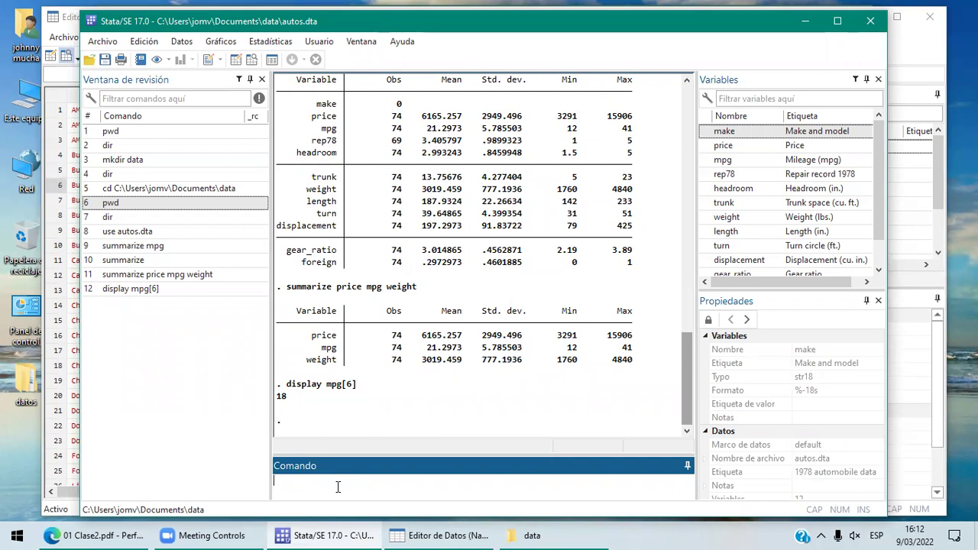
# Return to the Data Editor and locate where row 15, Chev. Impala, meets the price column
pyautogui.click(440, 535)
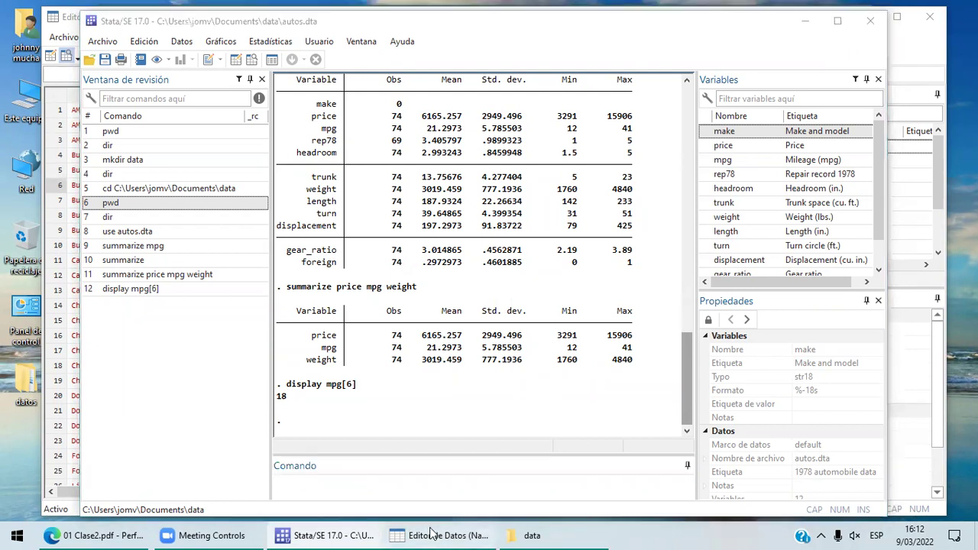
pyautogui.click(57, 323)
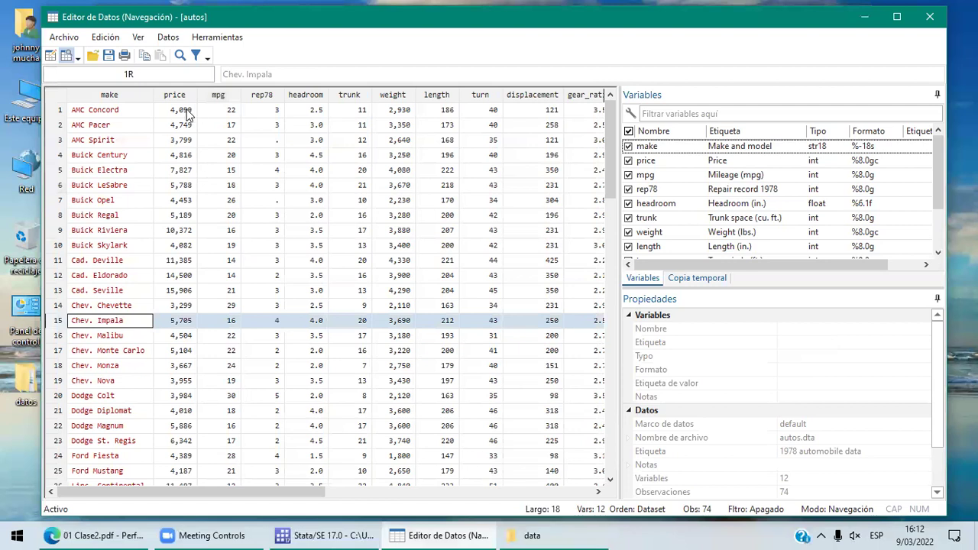
pyautogui.click(175, 95)
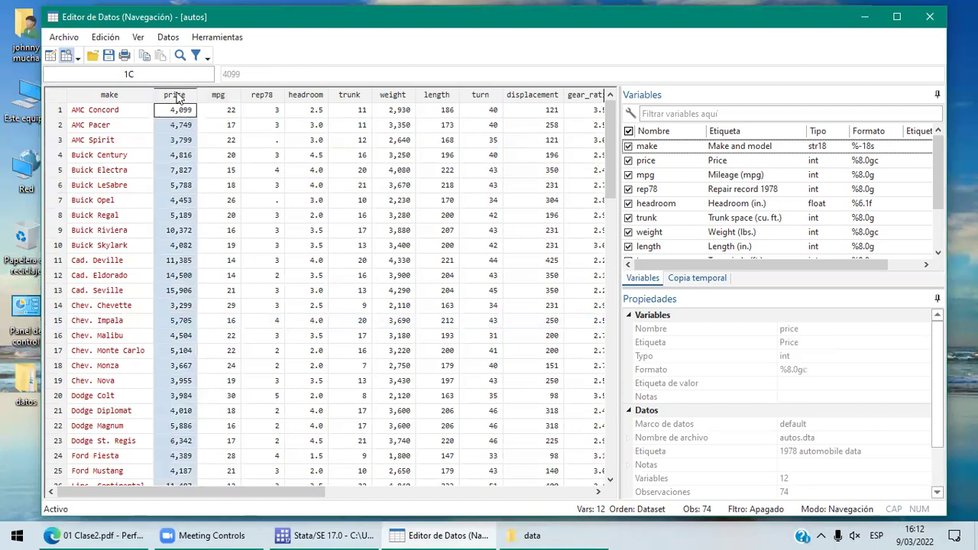
pyautogui.click(60, 320)
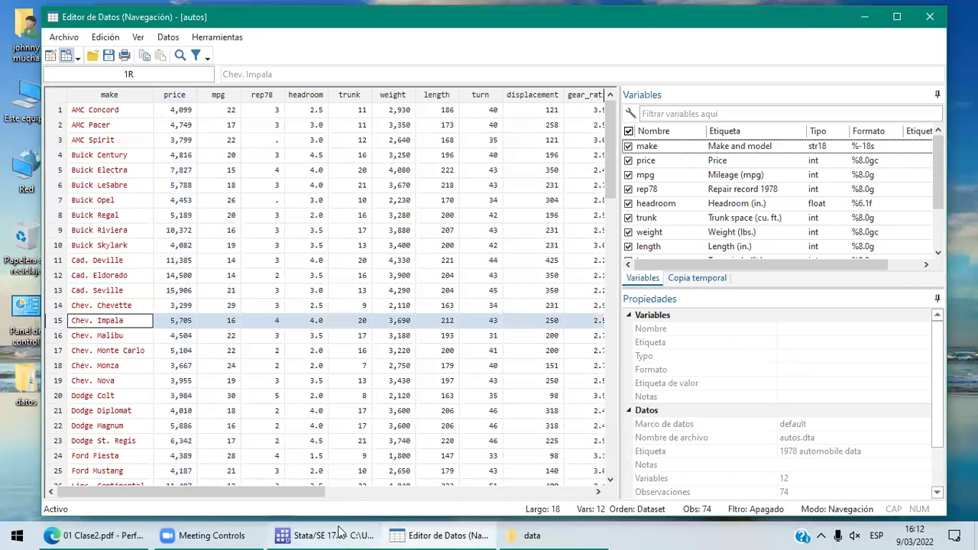
# Switch to the main Stata window and output the price of row 15 by running display price[15]
pyautogui.moveTo(379, 533)
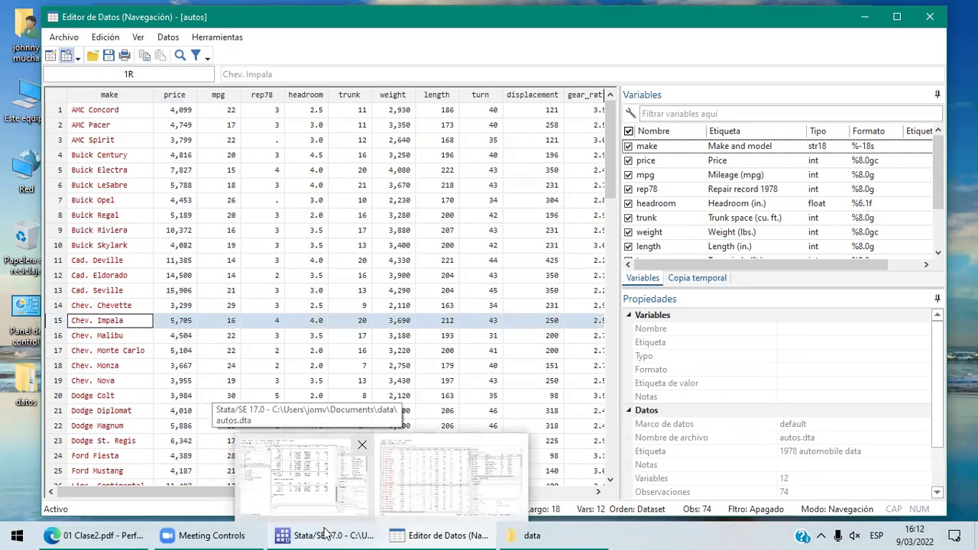
pyautogui.click(359, 489)
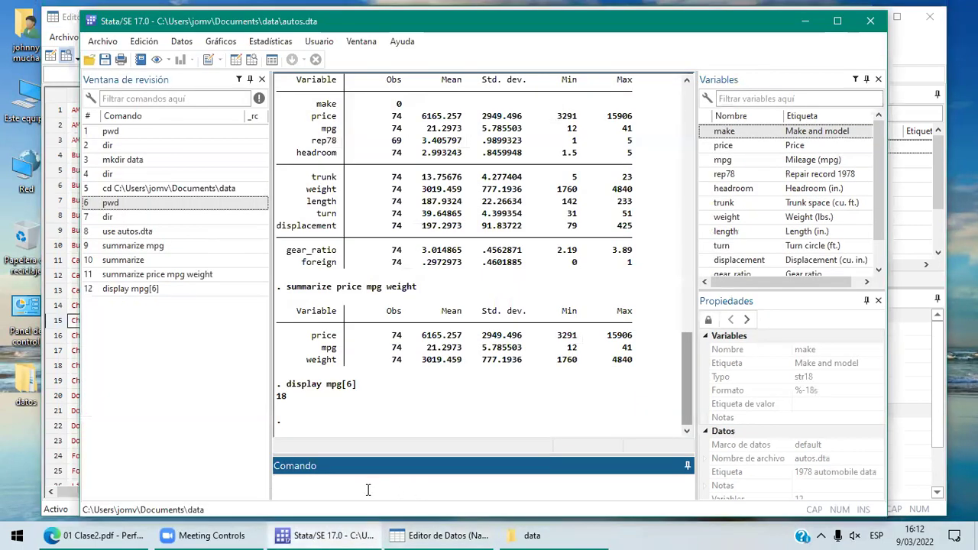
pyautogui.write('display p')
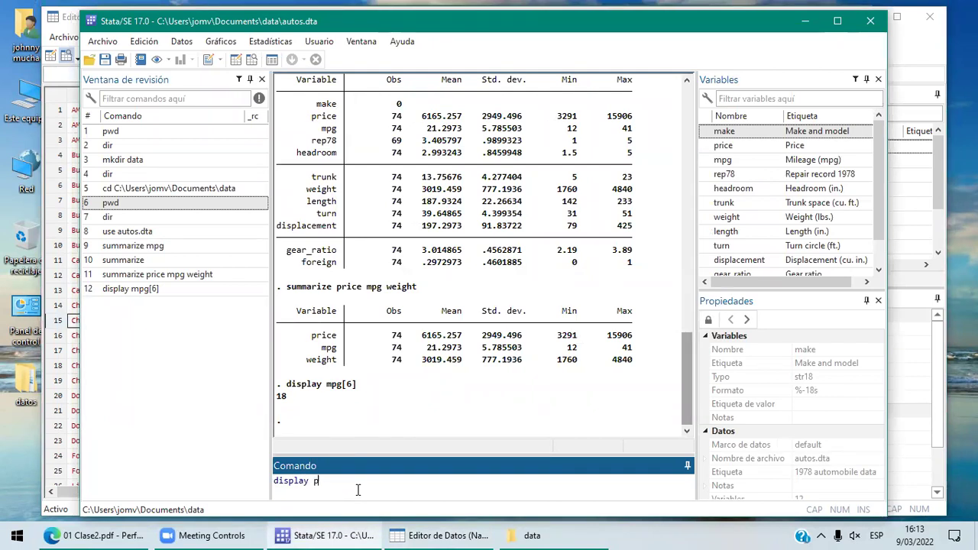
pyautogui.write('rice[15]')
pyautogui.press('Return')
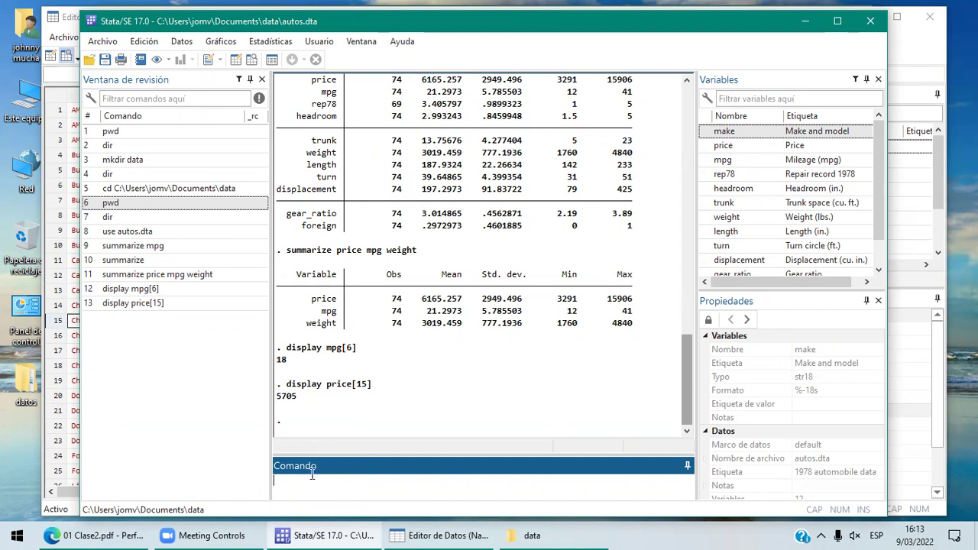
# Switch to 01 Clase2.pdf and read slide 8 on summarizing the database with the describe command
pyautogui.click(119, 534)
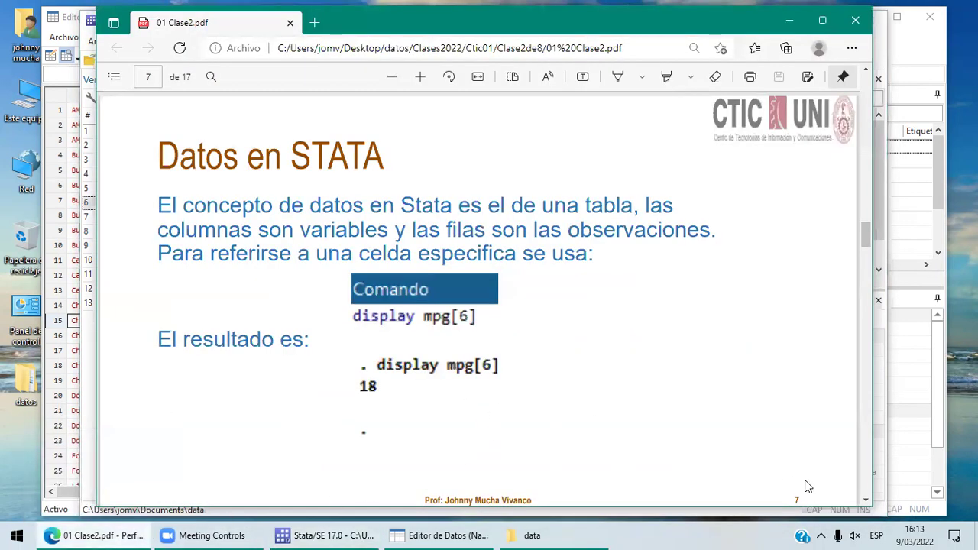
pyautogui.click(866, 502)
pyautogui.scroll(-5, 866, 502)
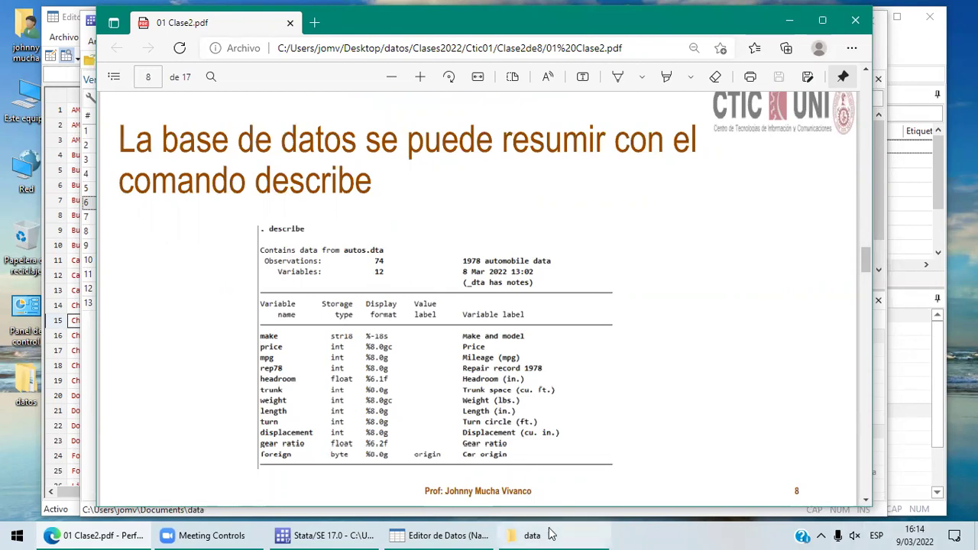
# Switch to Stata and describe the whole dataset by running describe without a variable list
pyautogui.click(308, 534)
pyautogui.write('de')
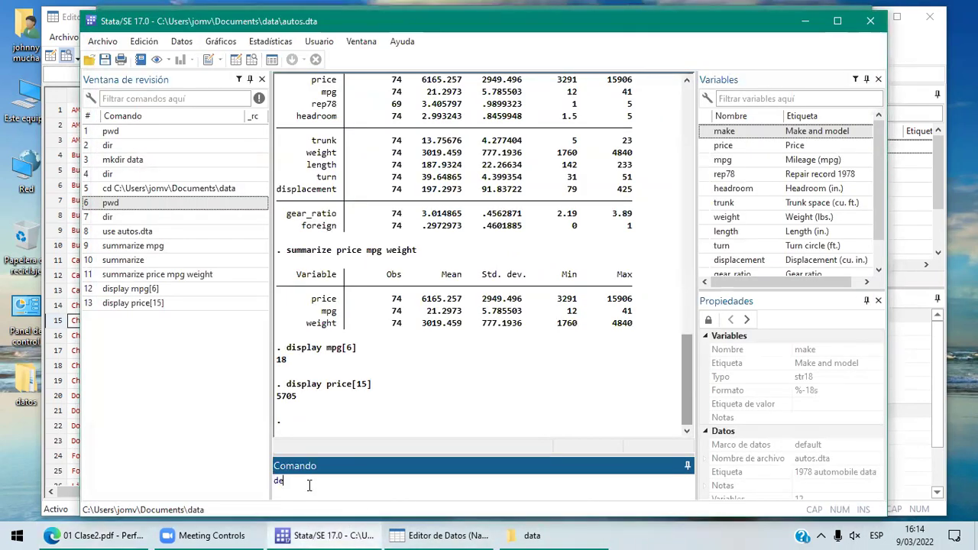
pyautogui.write('scribe')
pyautogui.press('Return')
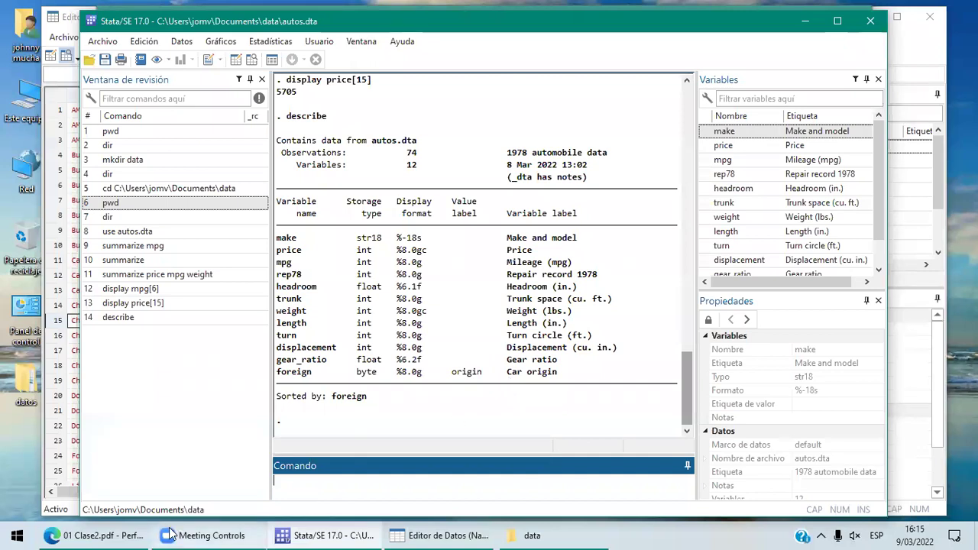
# Check slide 9 of 01 Clase2.pdf on listing data and run list price mpg weight in Stata
pyautogui.click(139, 533)
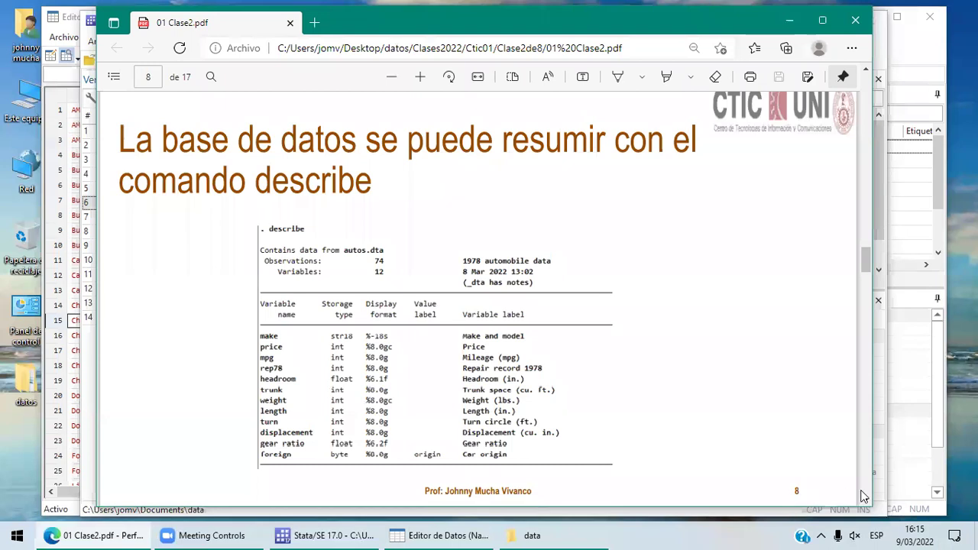
pyautogui.moveTo(867, 502); pyautogui.dragTo(866, 502)
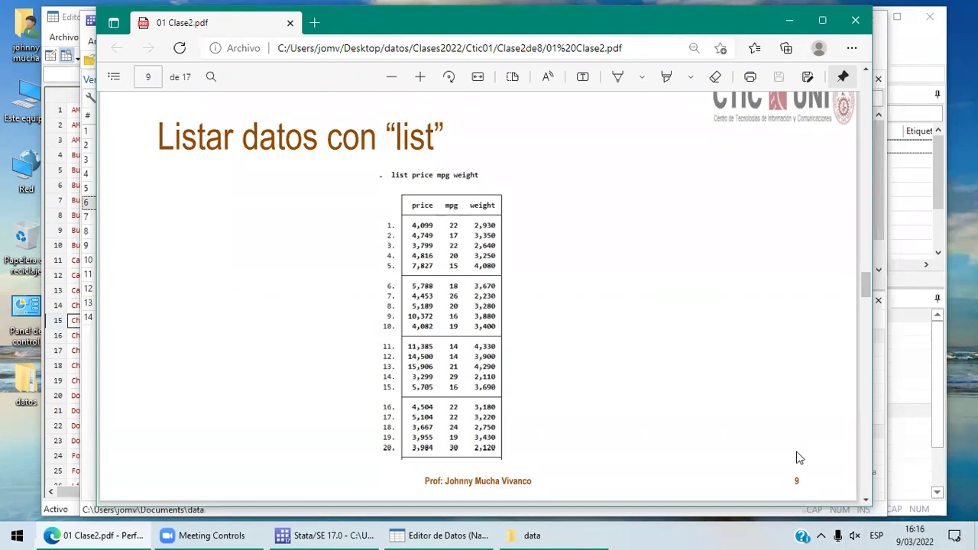
pyautogui.click(448, 535)
pyautogui.click(327, 535)
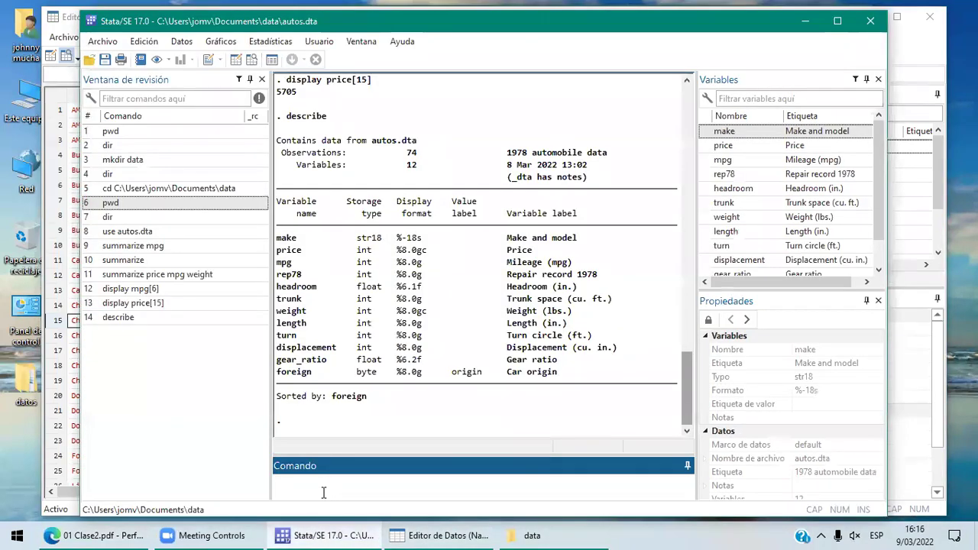
pyautogui.write('list pr')
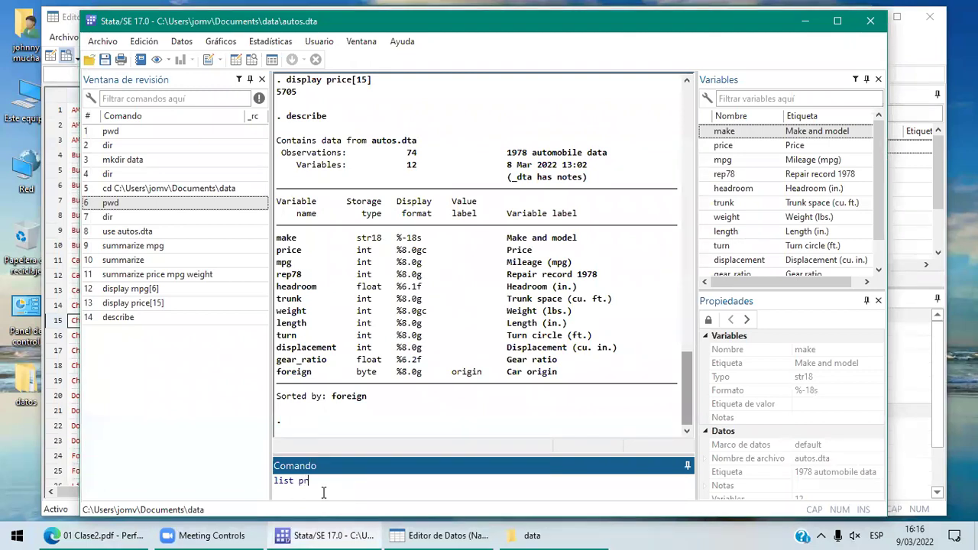
pyautogui.write('ice')
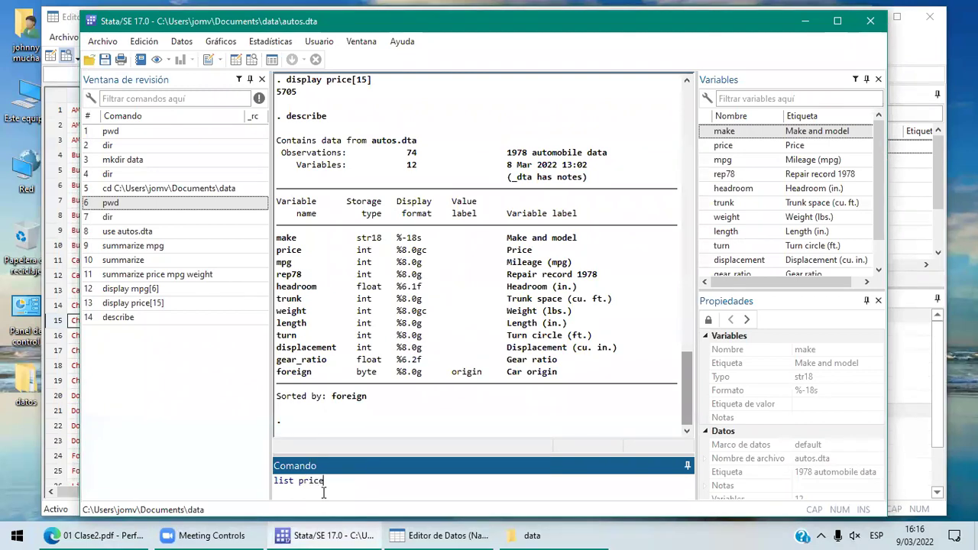
pyautogui.press('BackSpace')
pyautogui.write('mpg')
pyautogui.write('weight')
pyautogui.press('Return')
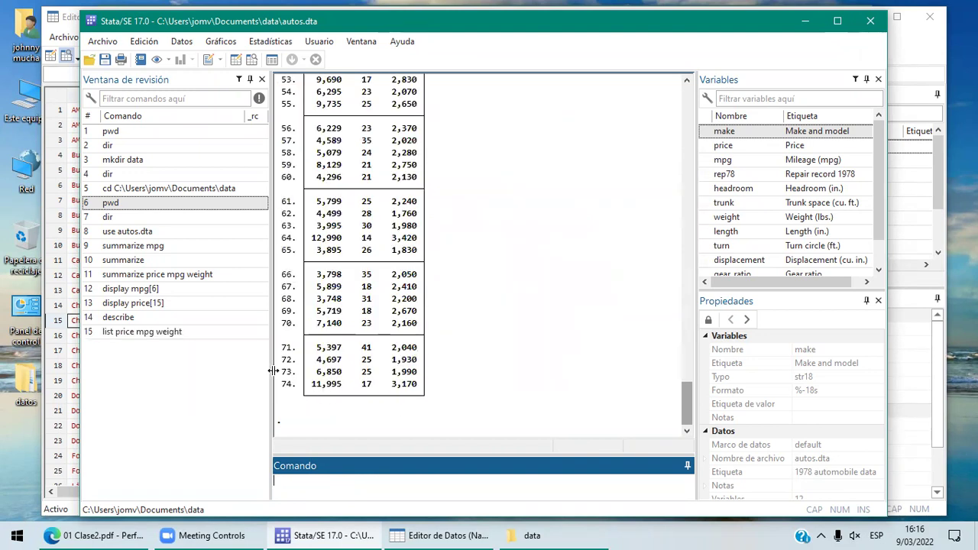
# Review the price, mpg and weight listing in the results back to its first observation
pyautogui.click(686, 80)
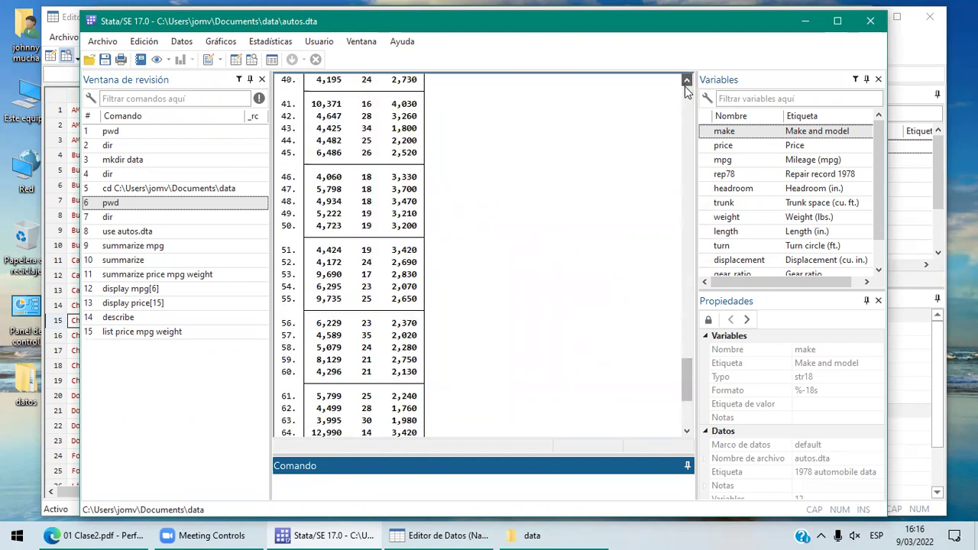
pyautogui.click(688, 102)
pyautogui.click(688, 102)
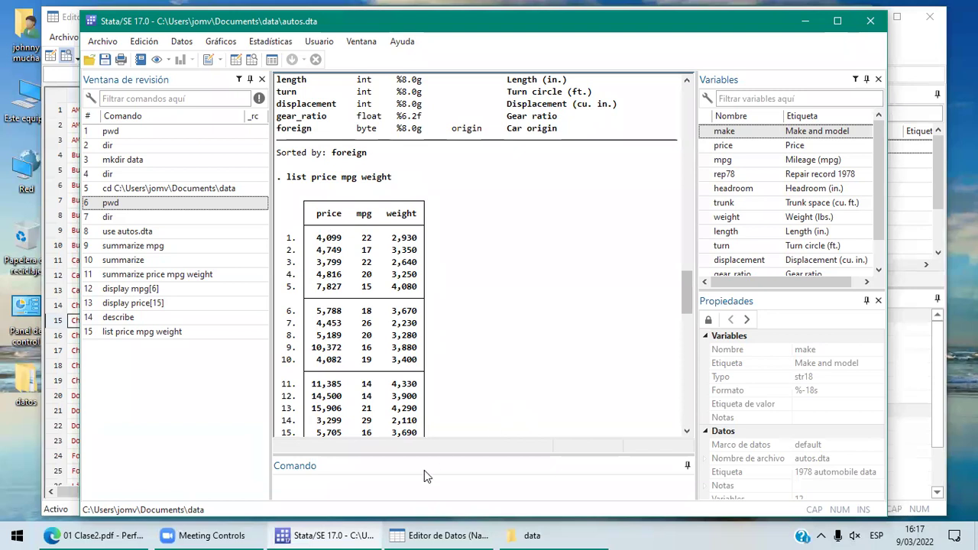
# Switch to 01 Clase2.pdf and read slide 10, Comando keep, on keeping only make, price, mpg and weight
pyautogui.click(98, 535)
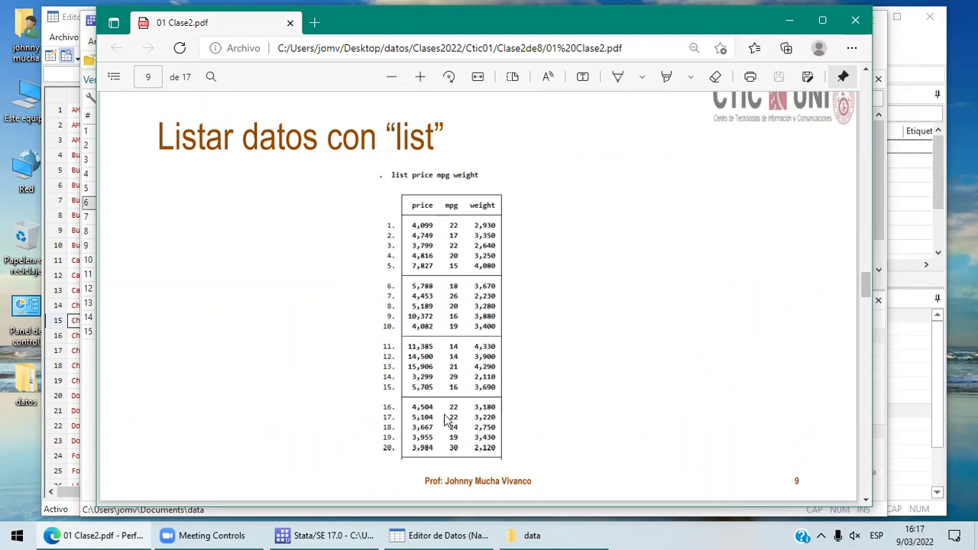
pyautogui.click(868, 501)
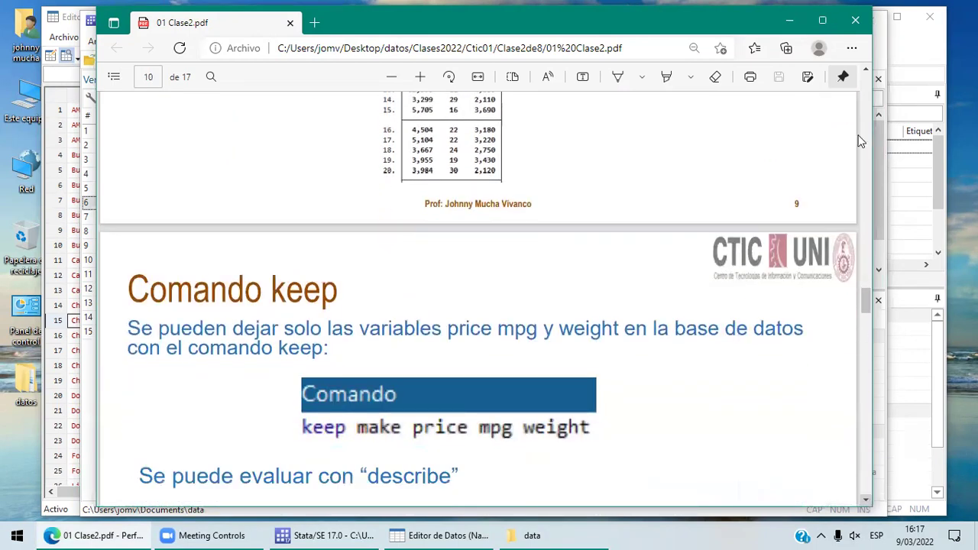
pyautogui.click(865, 70)
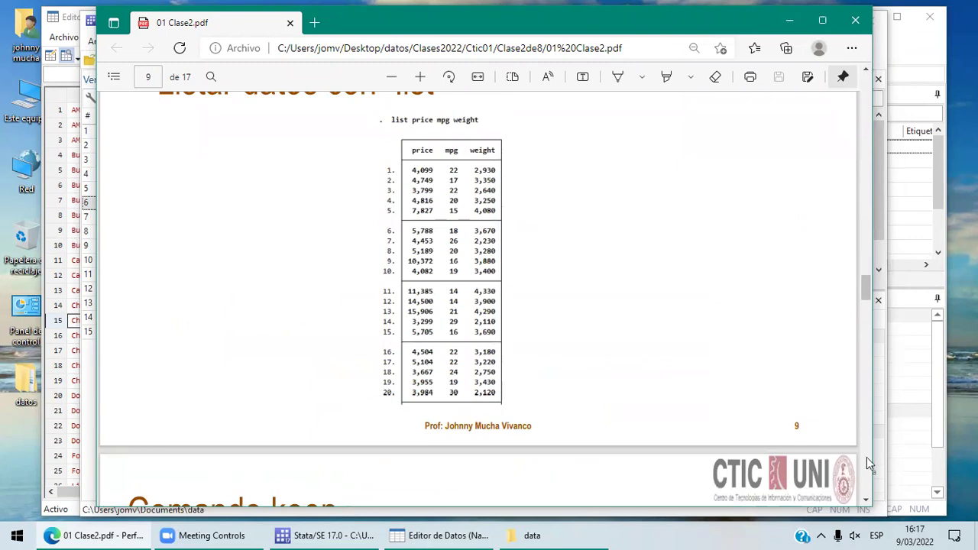
pyautogui.click(867, 502)
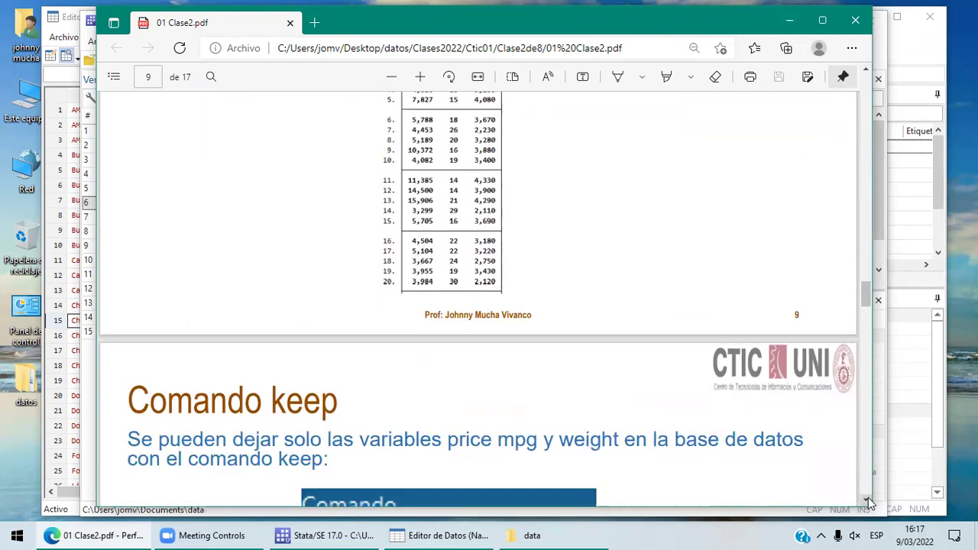
pyautogui.click(868, 502)
pyautogui.click(867, 502)
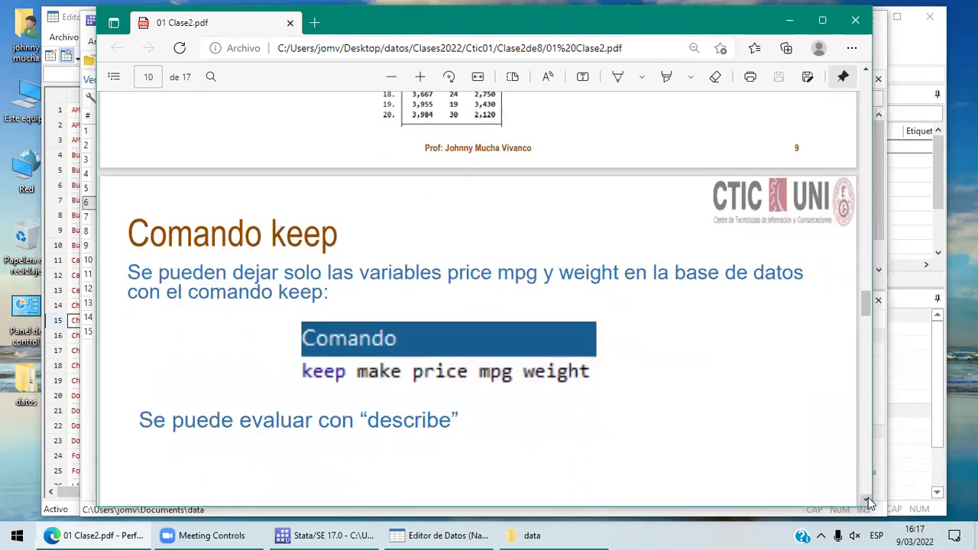
pyautogui.click(868, 502)
pyautogui.click(867, 502)
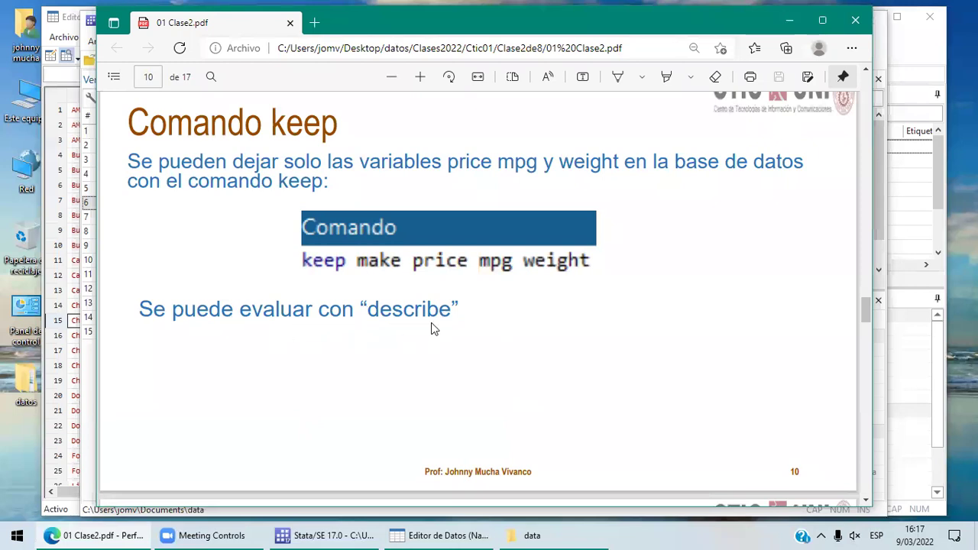
# Switch to the Data Editor, sort the variable list by name and select the displacement variable
pyautogui.click(437, 535)
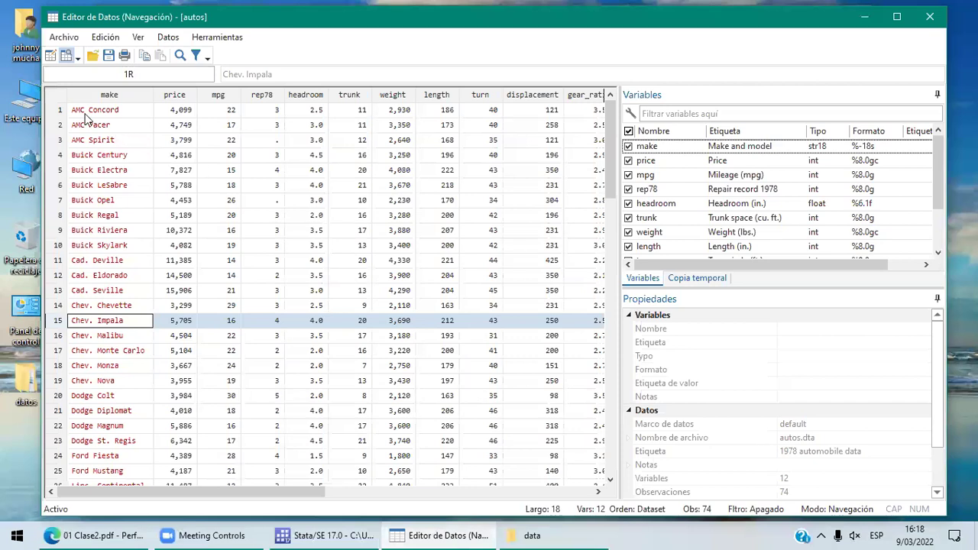
pyautogui.click(653, 138)
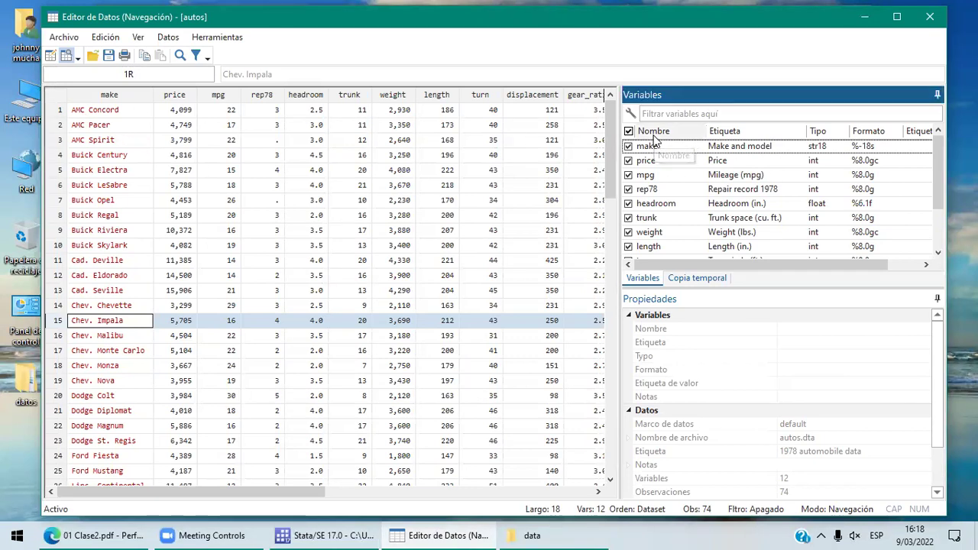
pyautogui.click(654, 134)
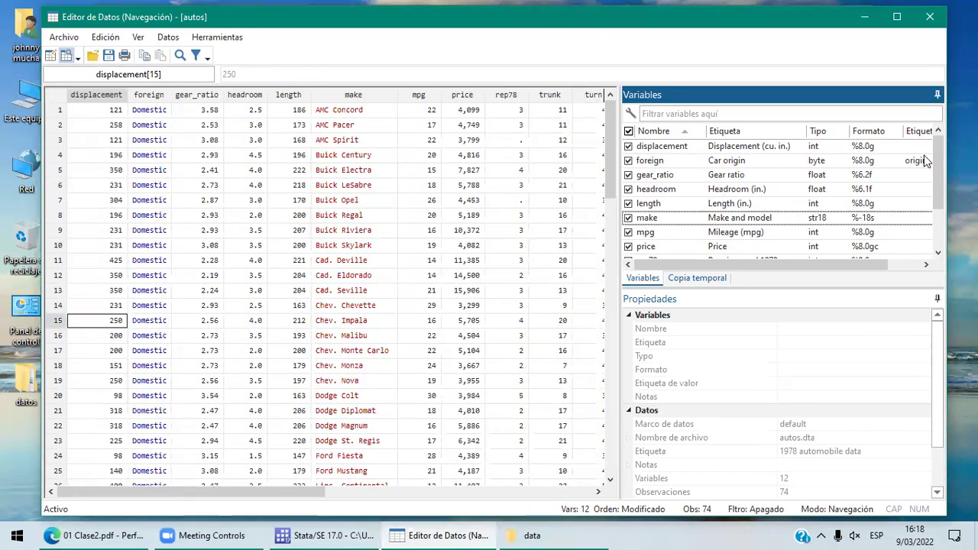
pyautogui.click(663, 146)
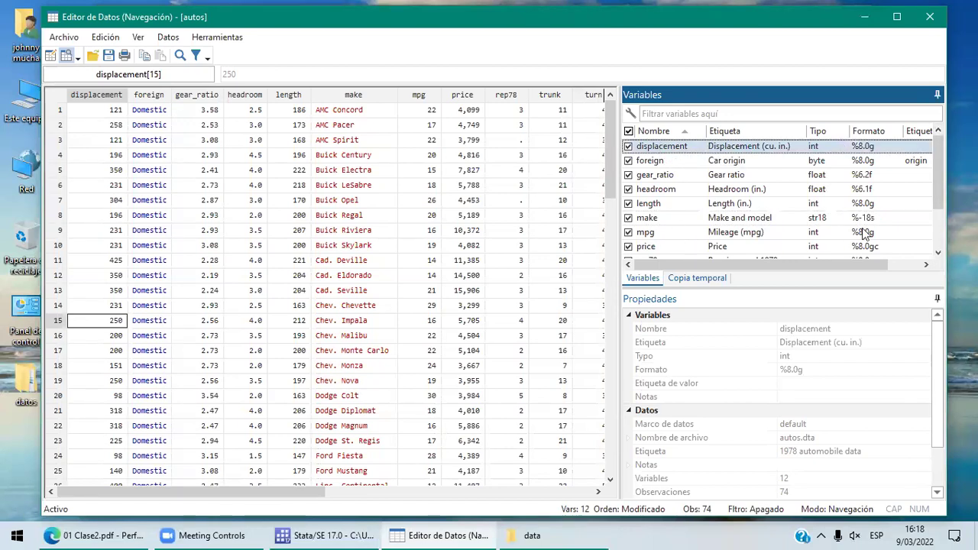
# Select the weight variable, sort the Data Editor's variable list by name in descending order and review the remaining variables
pyautogui.click(939, 253)
pyautogui.click(938, 253)
pyautogui.click(938, 254)
pyautogui.click(939, 254)
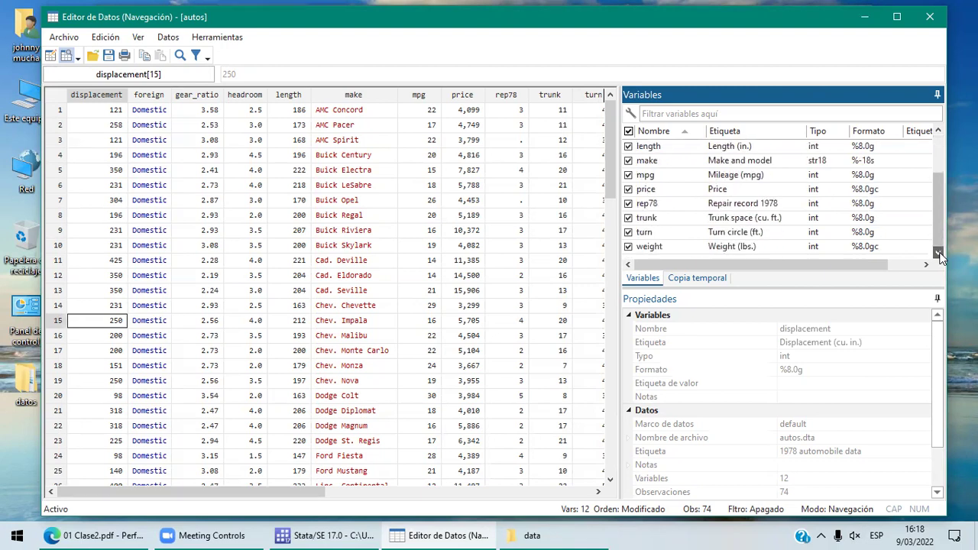
pyautogui.click(669, 245)
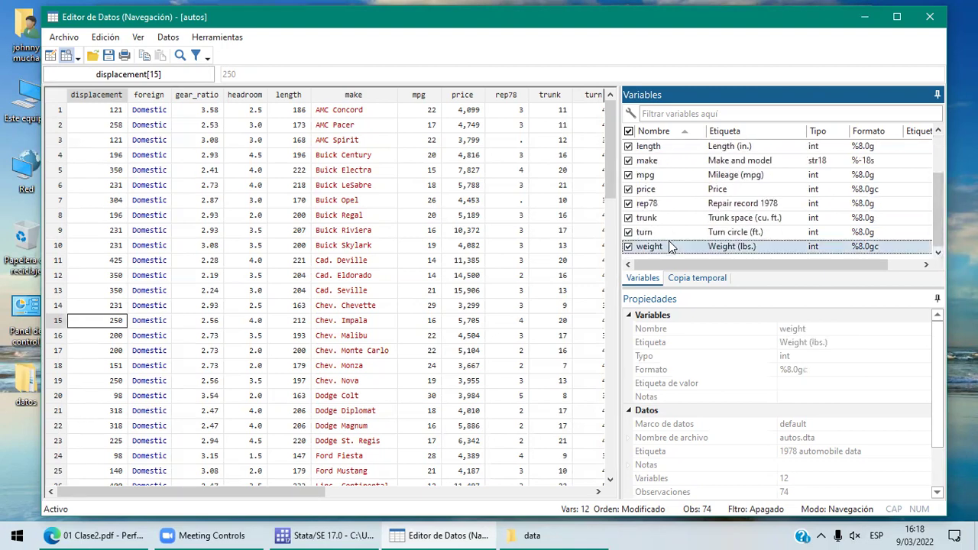
pyautogui.click(685, 136)
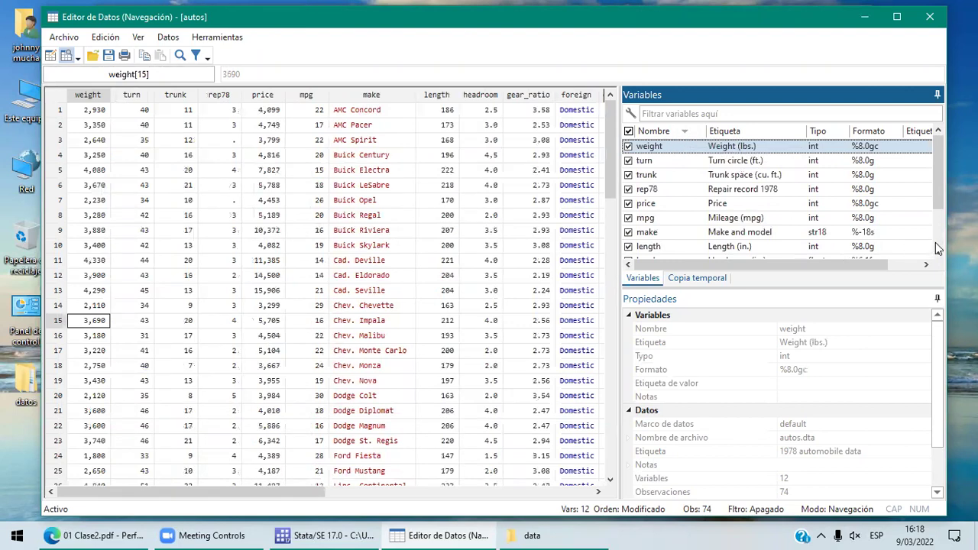
pyautogui.scroll(-2, 936, 247)
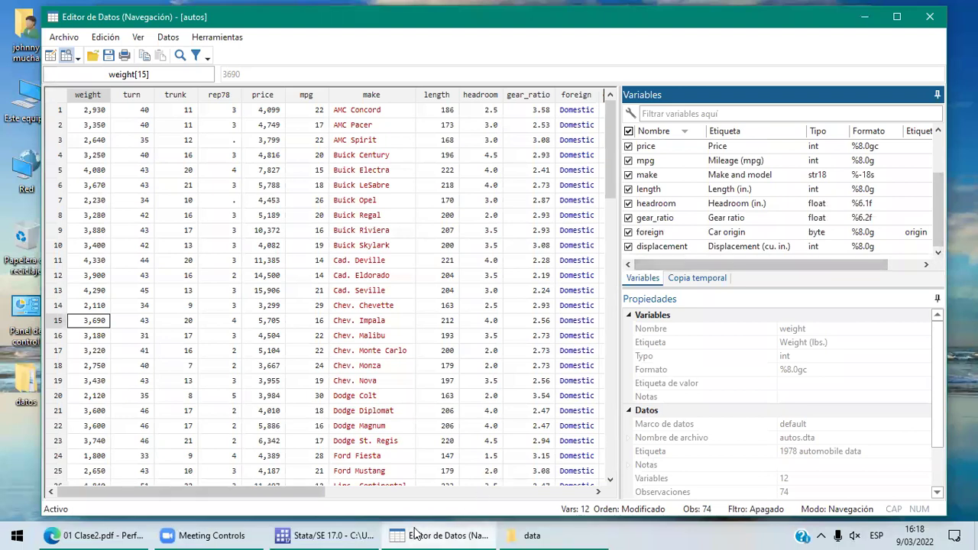
# Switch to the main Stata window and review the describe output and the rest of the variable list
pyautogui.click(342, 535)
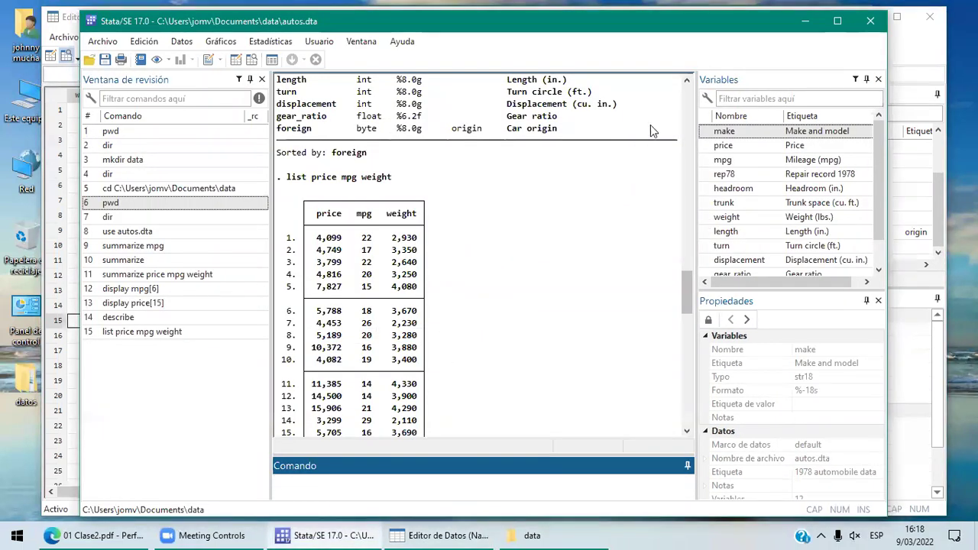
pyautogui.click(686, 81)
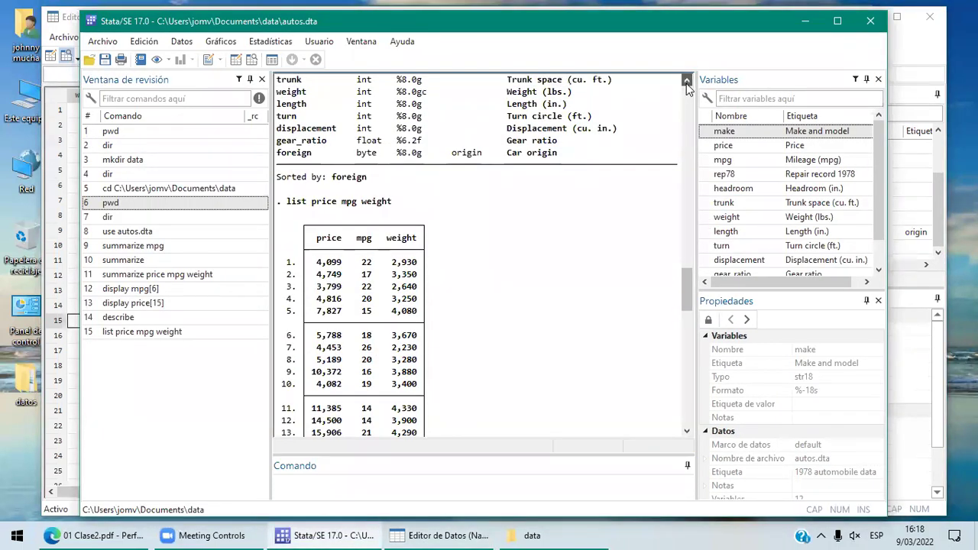
pyautogui.click(686, 81)
pyautogui.click(686, 81)
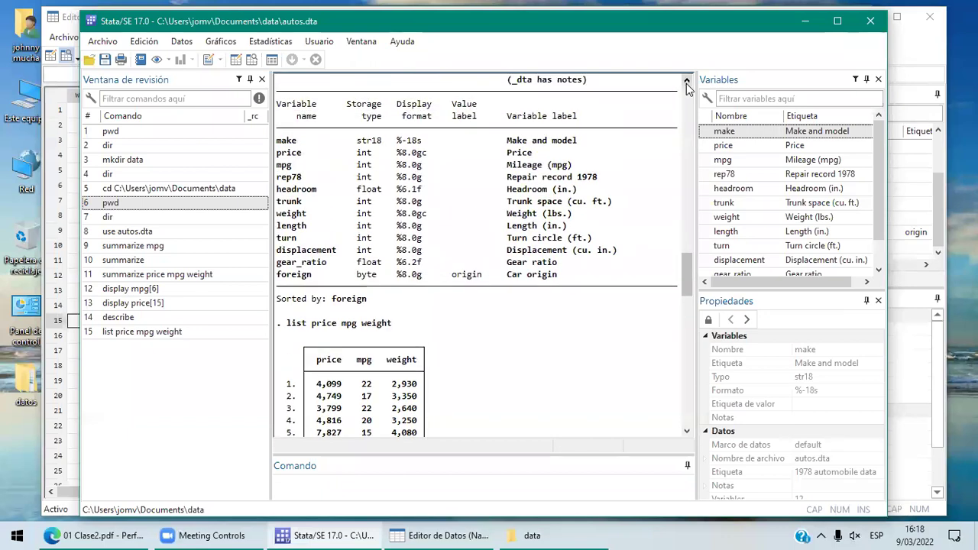
pyautogui.click(686, 81)
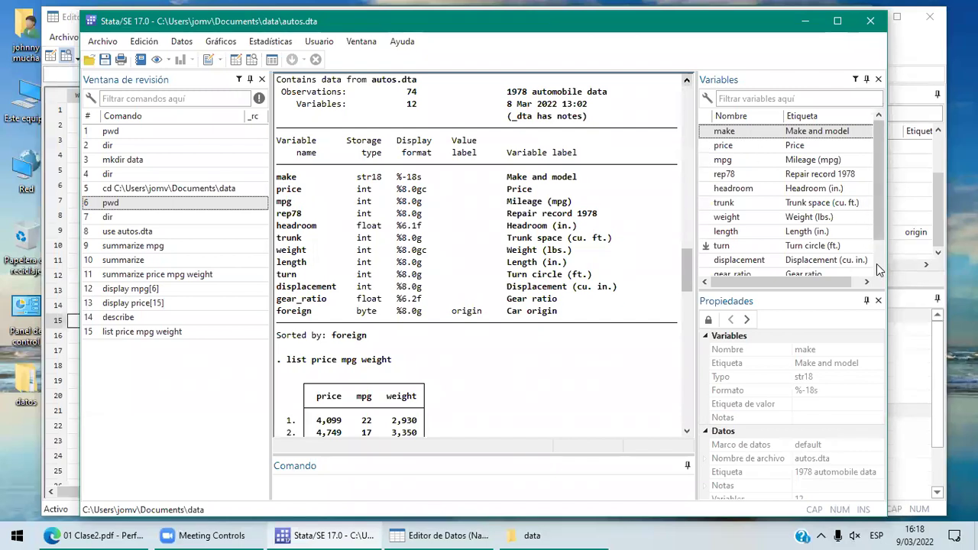
pyautogui.scroll(-1, 877, 269)
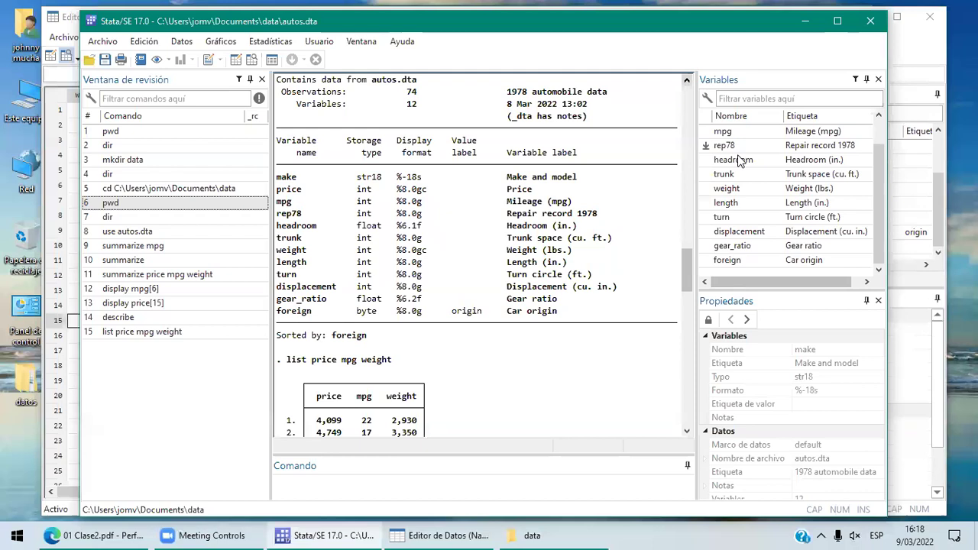
# Recheck slide 10, Comando keep, in 01 Clase2.pdf against the autos data in the Data Editor
pyautogui.click(104, 534)
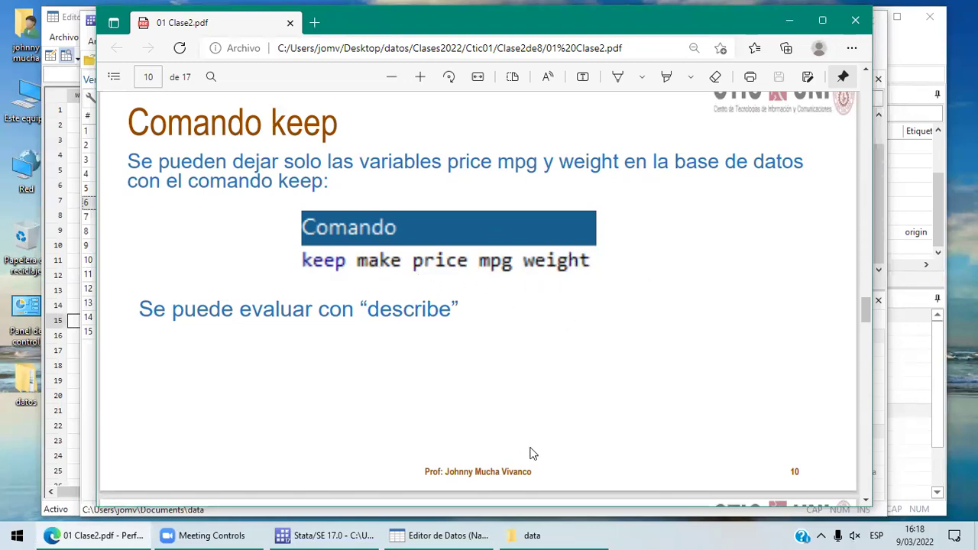
pyautogui.moveTo(416, 533)
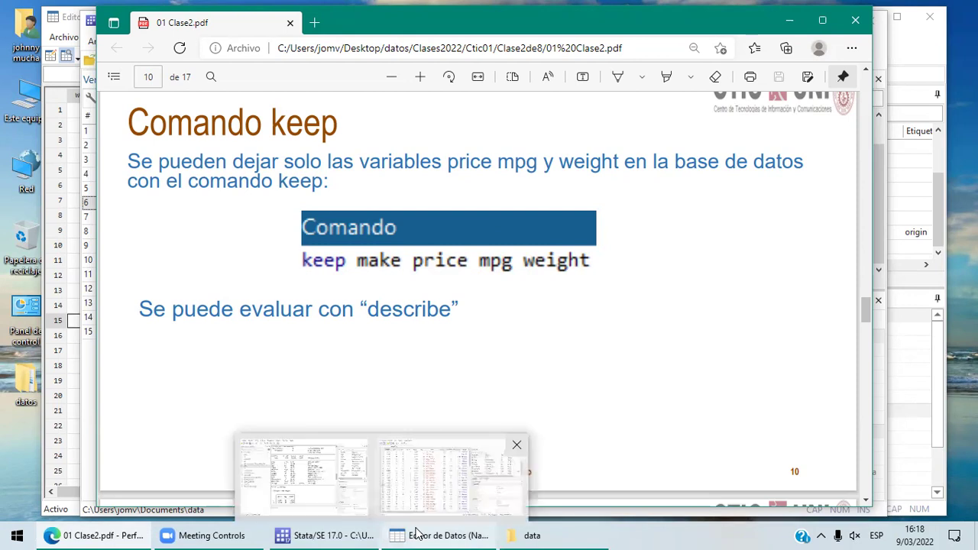
pyautogui.click(451, 475)
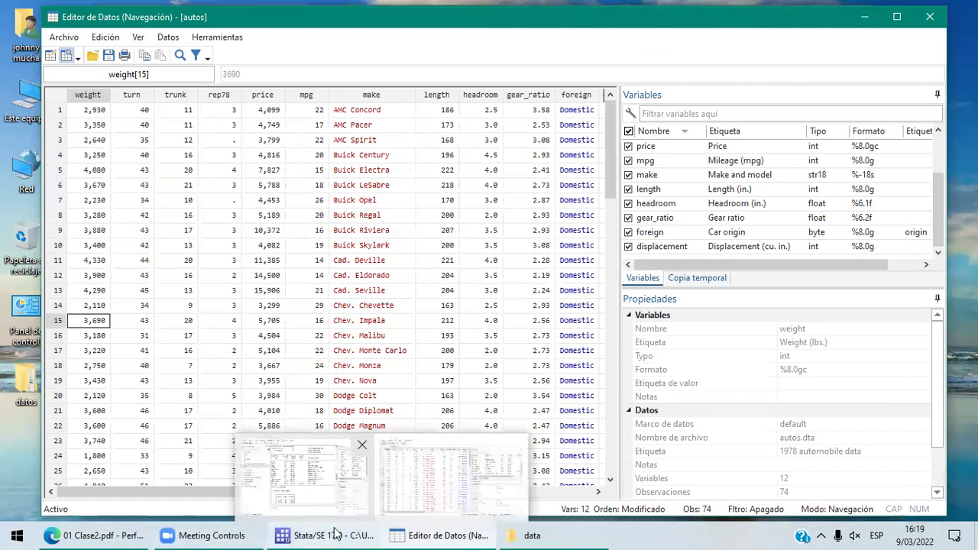
pyautogui.click(113, 534)
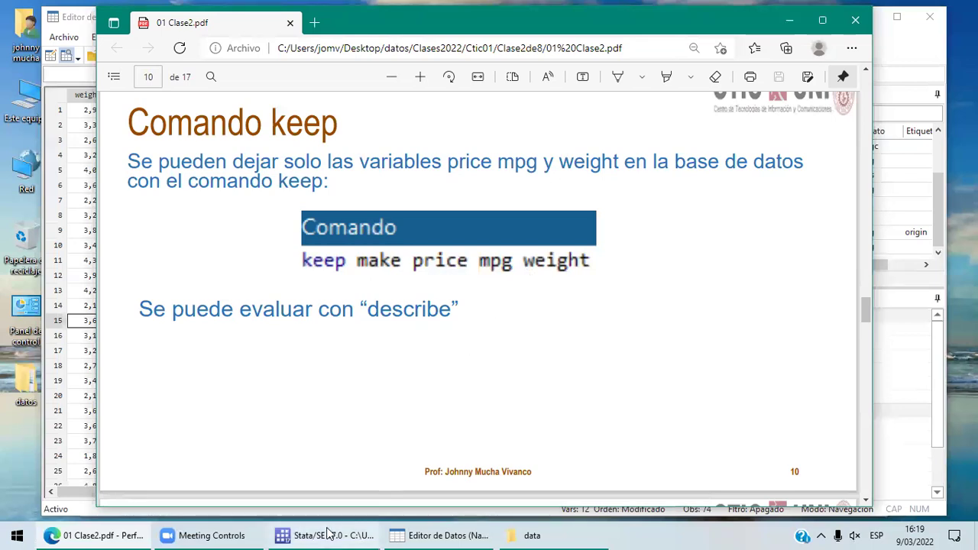
# Switch to Stata, run keep make price mpg weight and check the reduced dataset with describe
pyautogui.moveTo(330, 533)
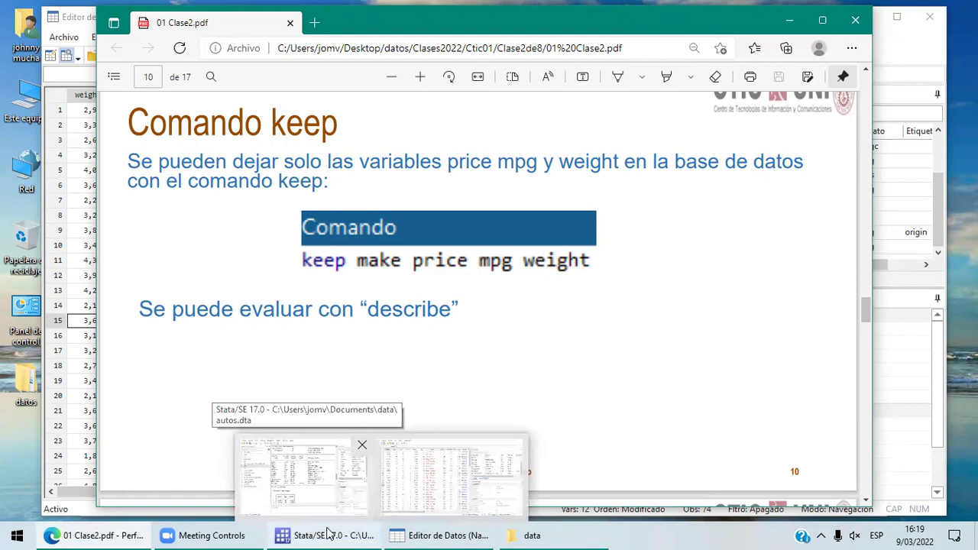
pyautogui.click(338, 480)
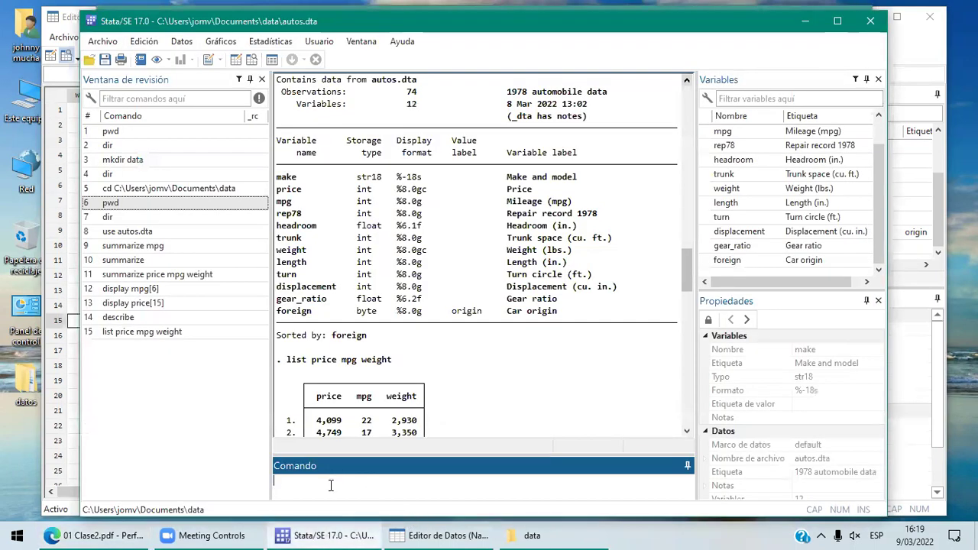
pyautogui.write('keep make price mpg weight')
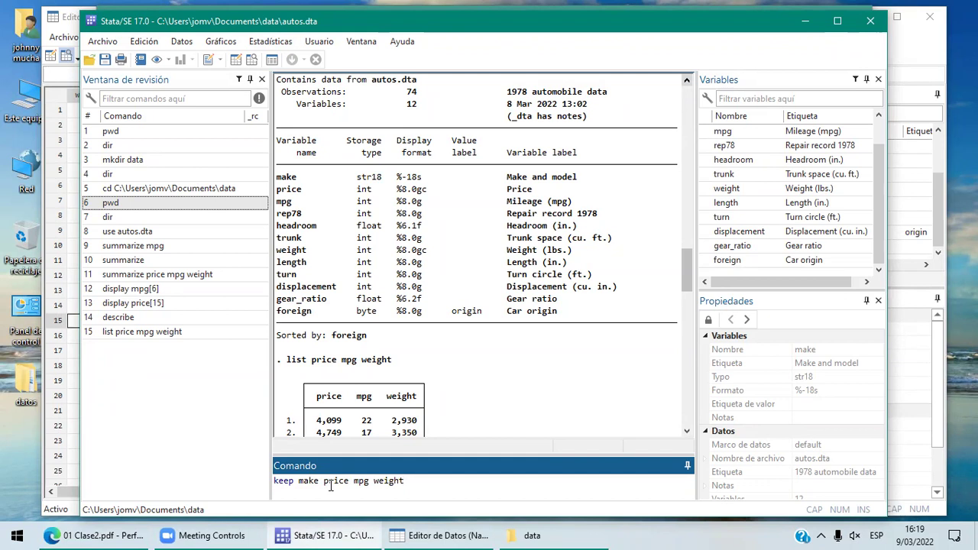
pyautogui.press('Return')
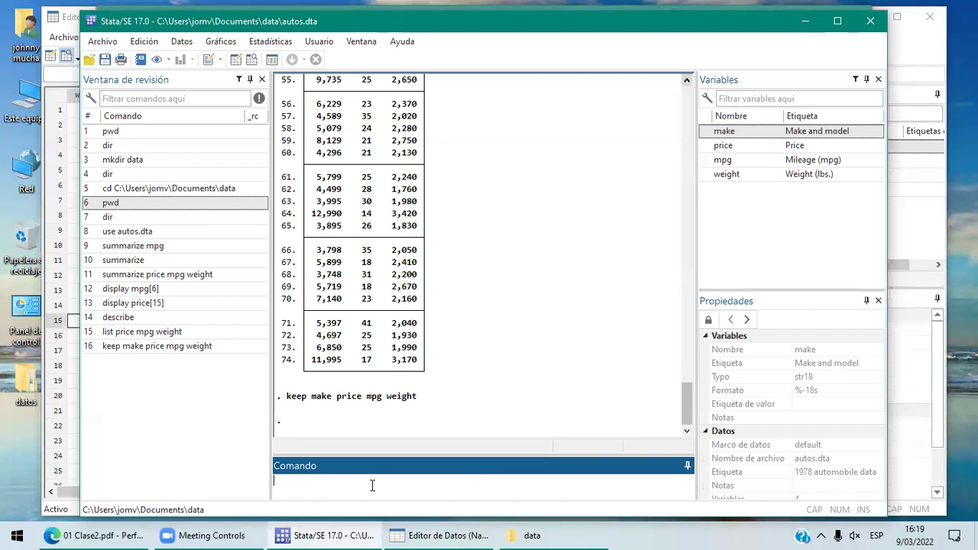
pyautogui.write('describe')
pyautogui.press('Return')
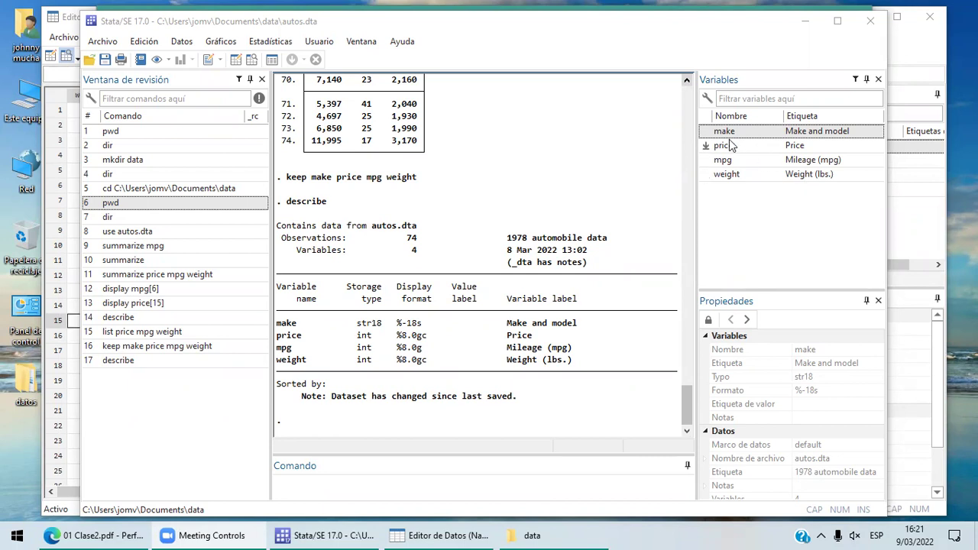
pyautogui.moveTo(729, 176)
# Close the Data Editor, then run clear and reload the full dataset with use autos.dta
pyautogui.click(297, 483)
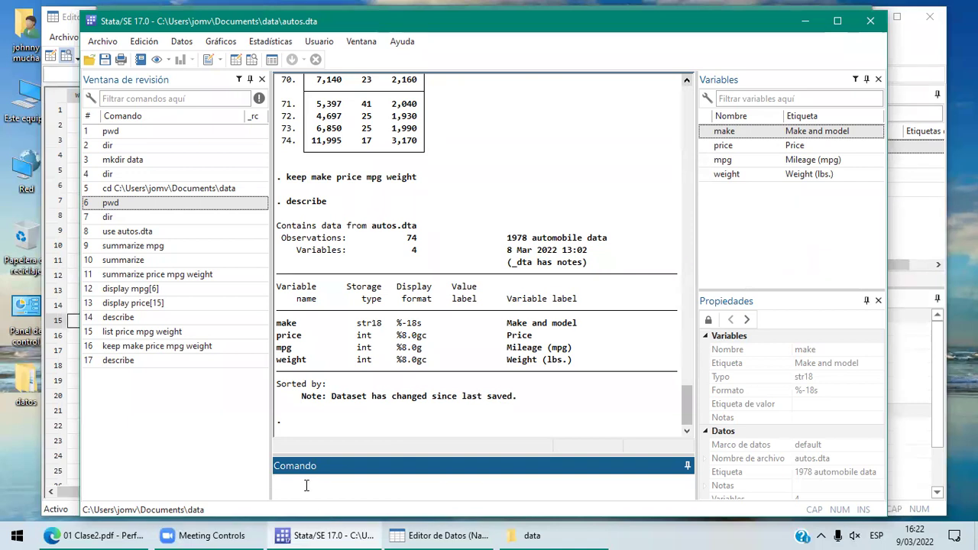
pyautogui.write('clear')
pyautogui.click(439, 536)
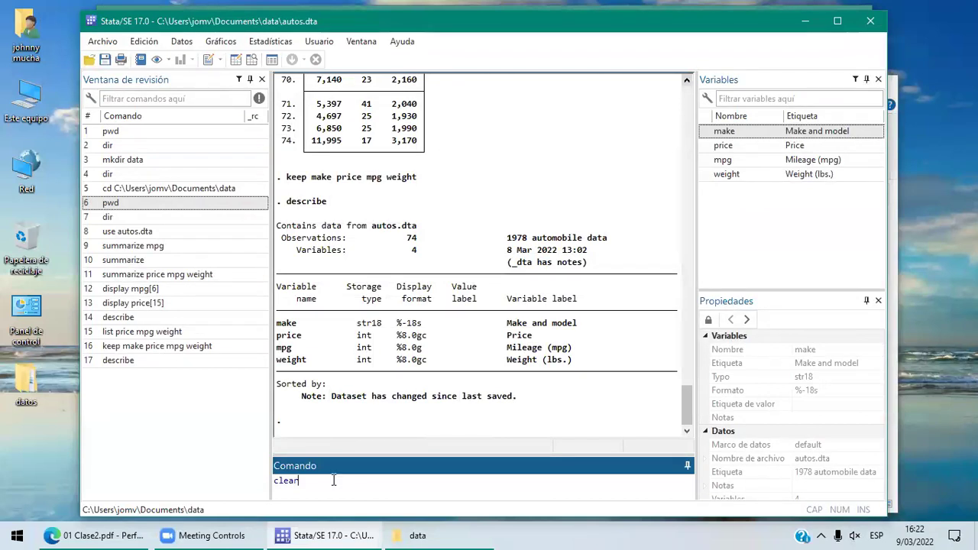
pyautogui.press('Return')
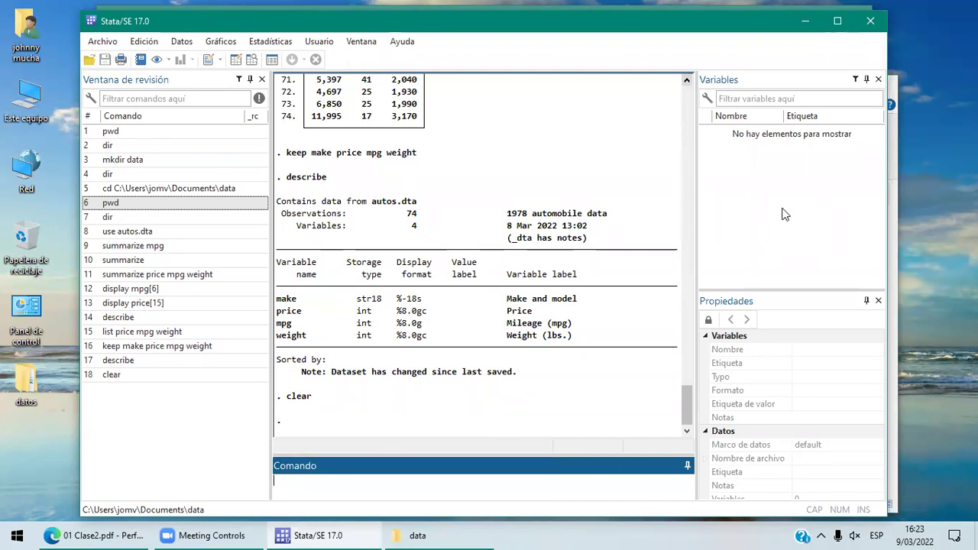
pyautogui.write('use')
pyautogui.write('autos.dta')
pyautogui.press('Return')
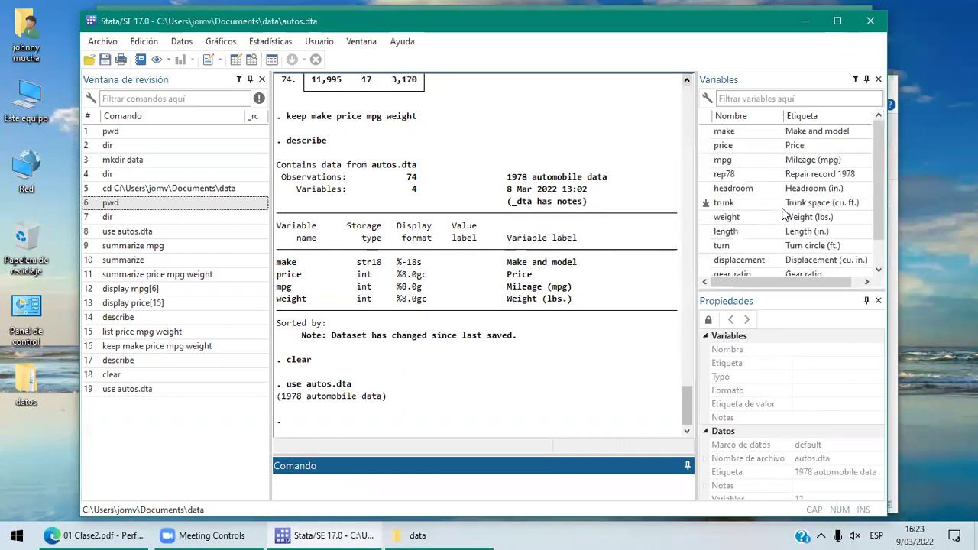
# Inspect the properties of the reloaded variables one by one, from make down to length
pyautogui.click(738, 132)
pyautogui.click(738, 146)
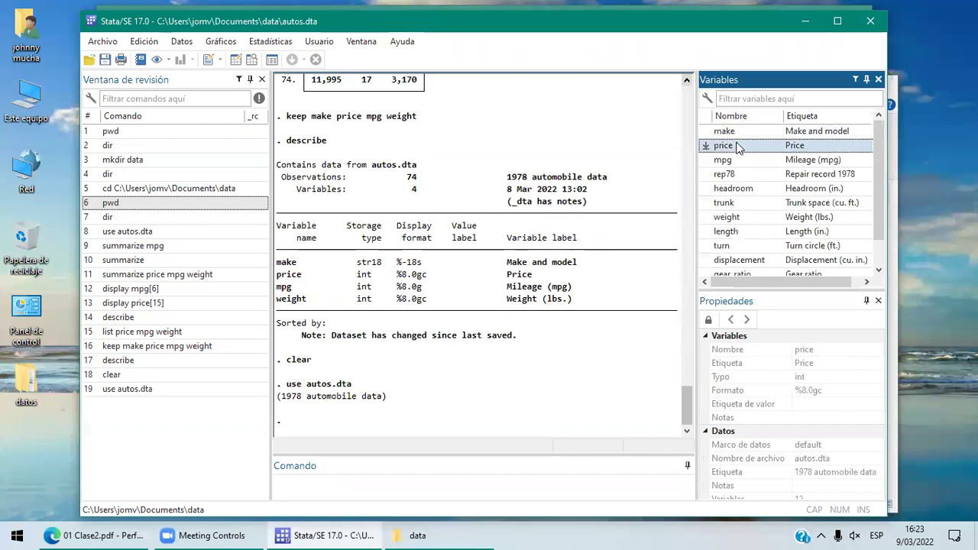
pyautogui.click(731, 161)
pyautogui.click(732, 174)
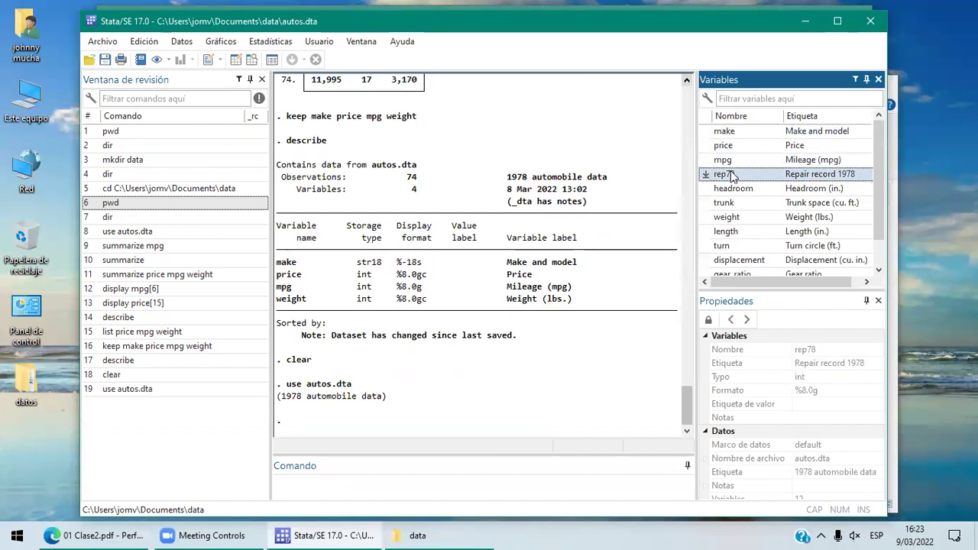
pyautogui.click(738, 196)
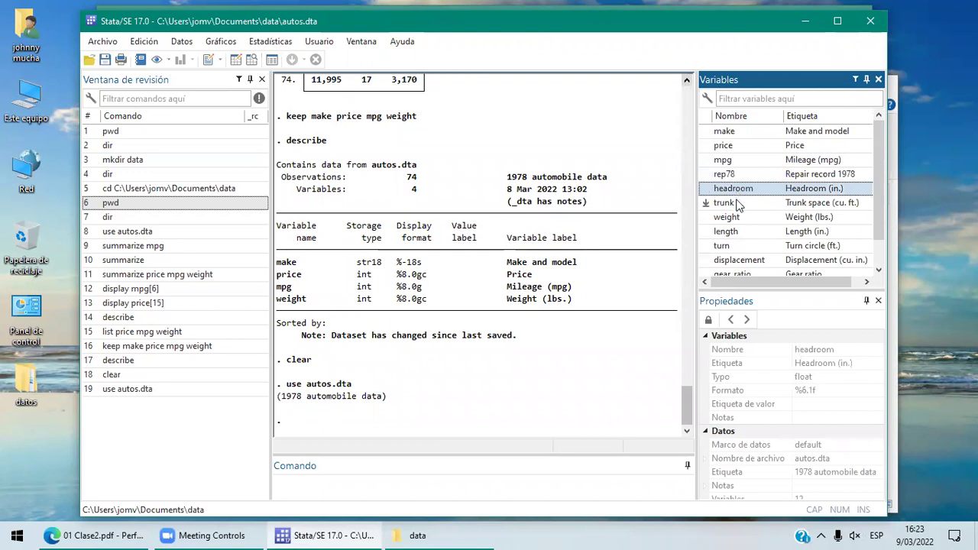
pyautogui.click(738, 204)
pyautogui.click(736, 233)
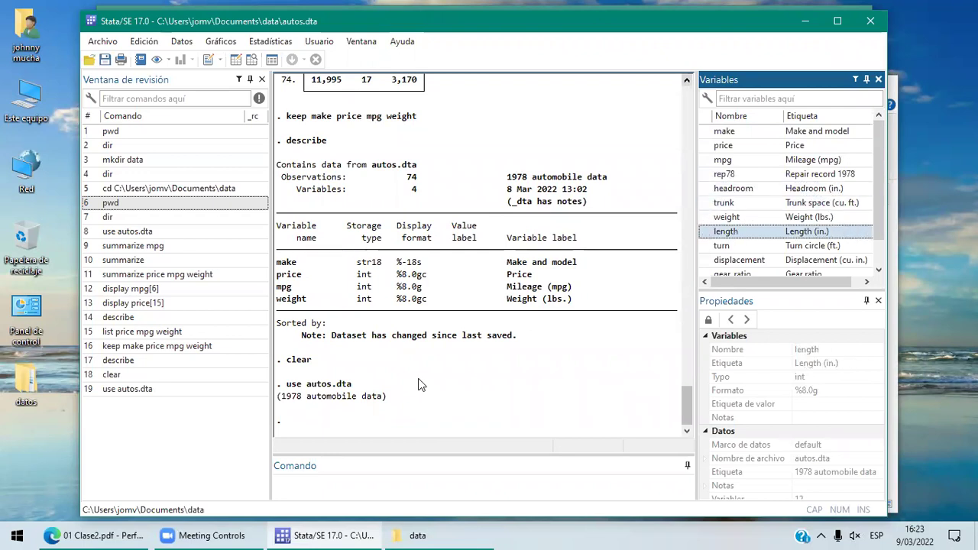
# Run keep make price mpg weight on the reloaded dataset, checking the variable names against slide 10 of 01 Clase2.pdf
pyautogui.click(326, 483)
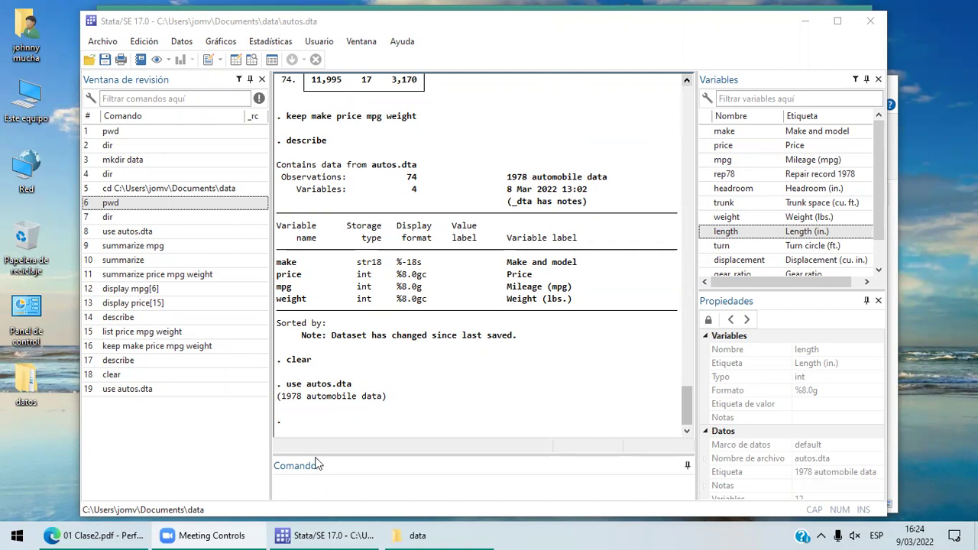
pyautogui.click(316, 490)
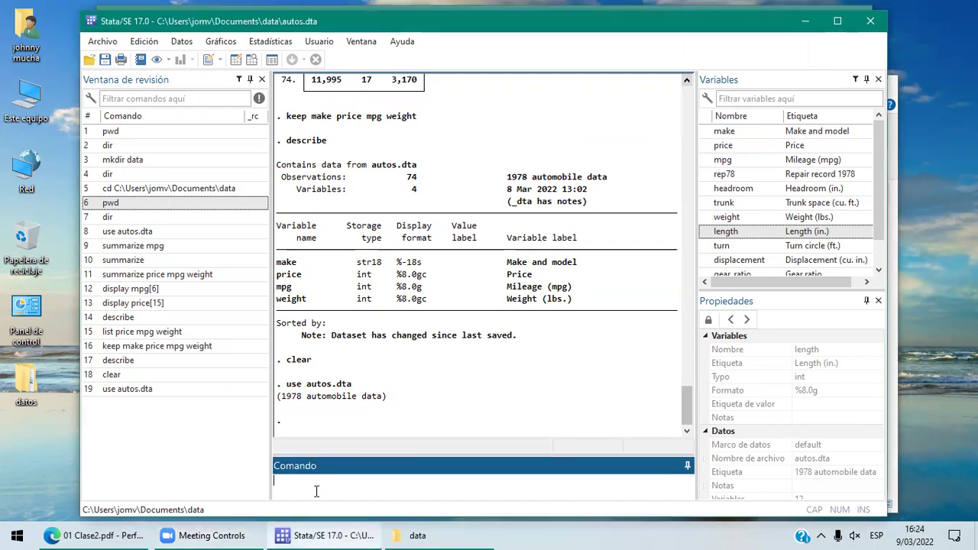
pyautogui.write('keep')
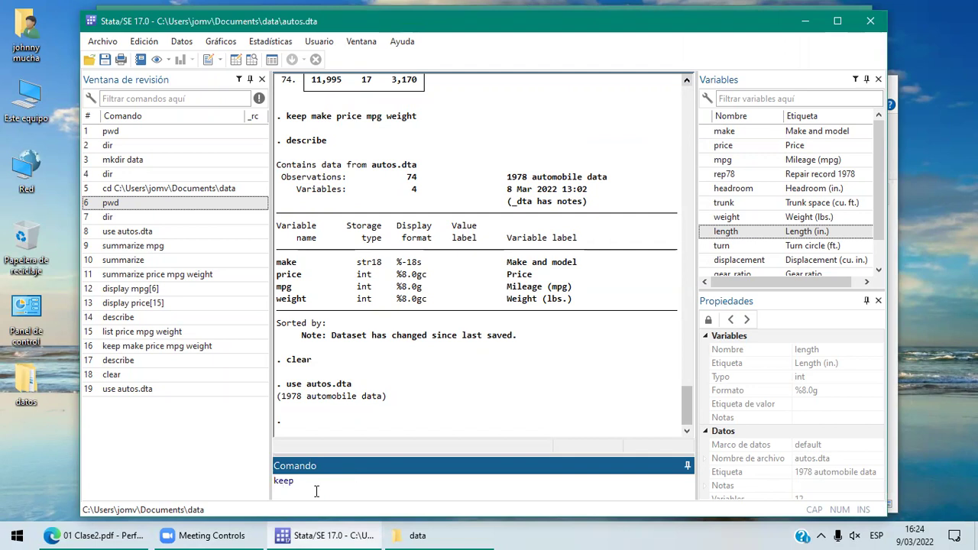
pyautogui.click(74, 534)
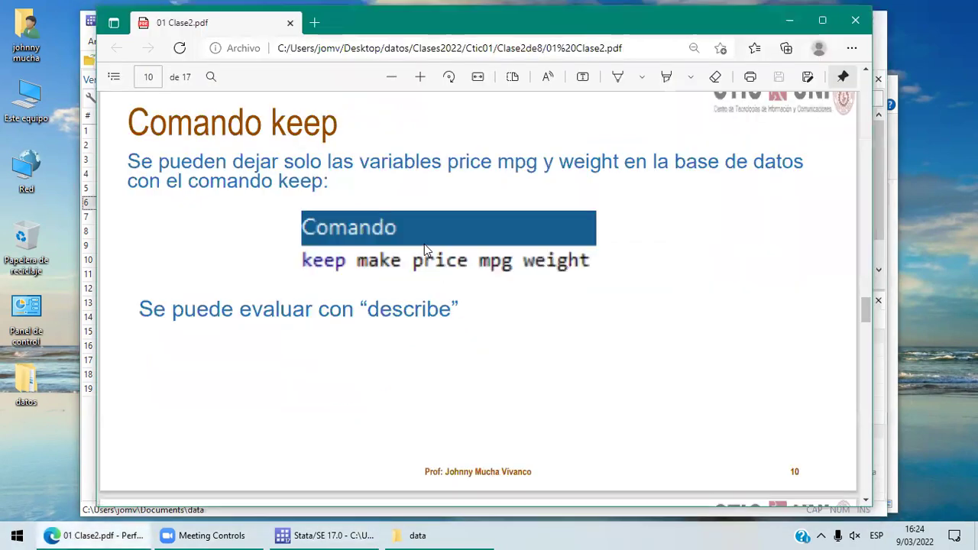
pyautogui.click(294, 534)
pyautogui.write('m')
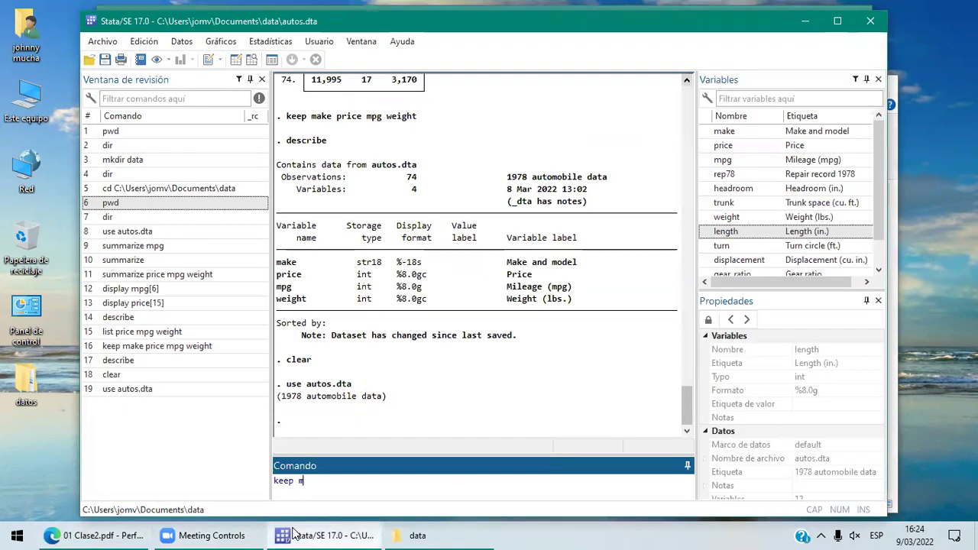
pyautogui.write('ake price mpg')
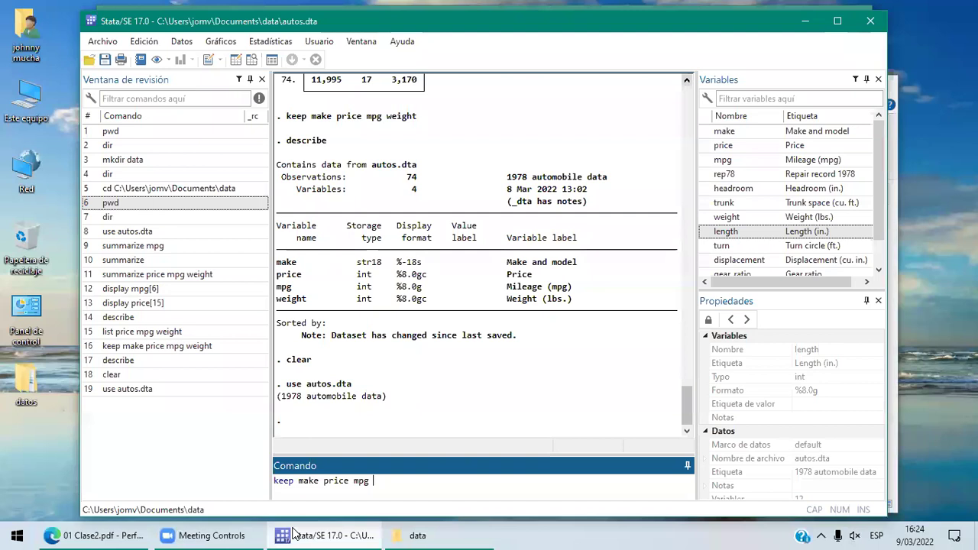
pyautogui.write(' weight')
pyautogui.press('Return')
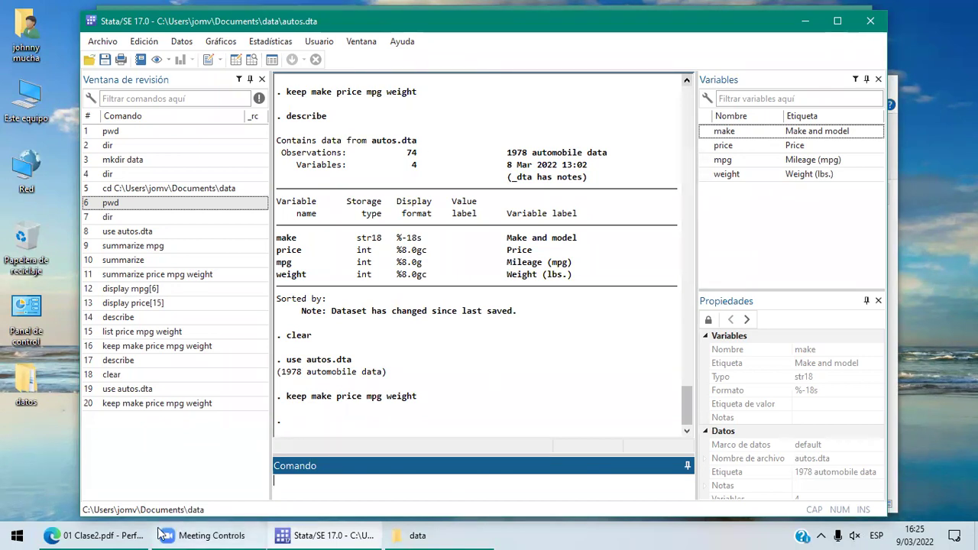
# Switch to 01 Clase2.pdf and read slide 11 on keeping only some observations with keep in 1/10
pyautogui.click(125, 534)
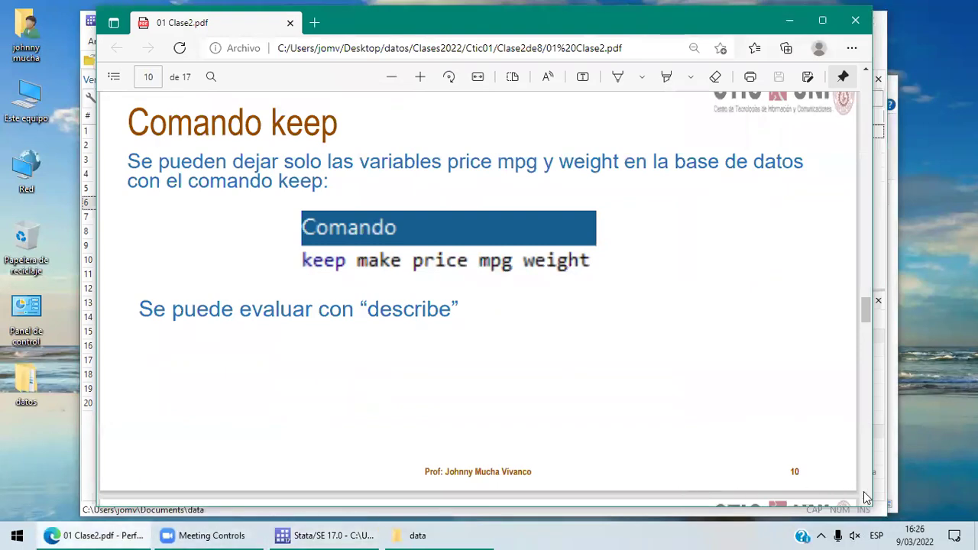
pyautogui.scroll(-5, 866, 497)
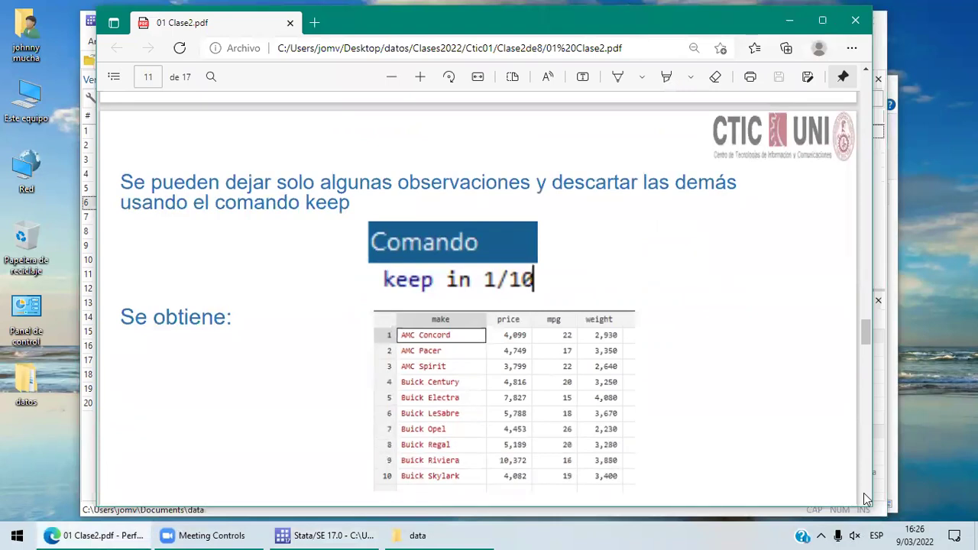
pyautogui.scroll(-1, 866, 498)
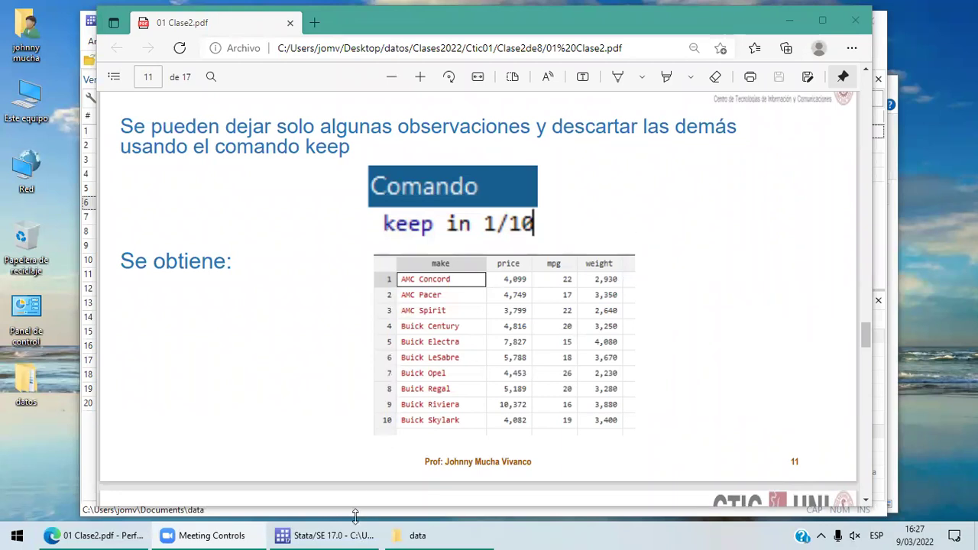
# Return to Stata and open the Data Editor in browse mode to view the kept variables
pyautogui.click(334, 534)
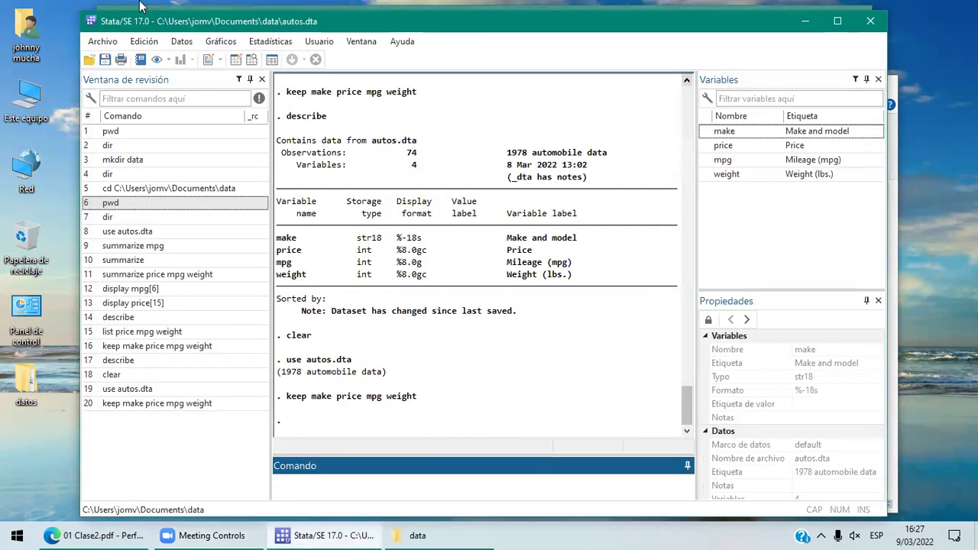
pyautogui.click(144, 41)
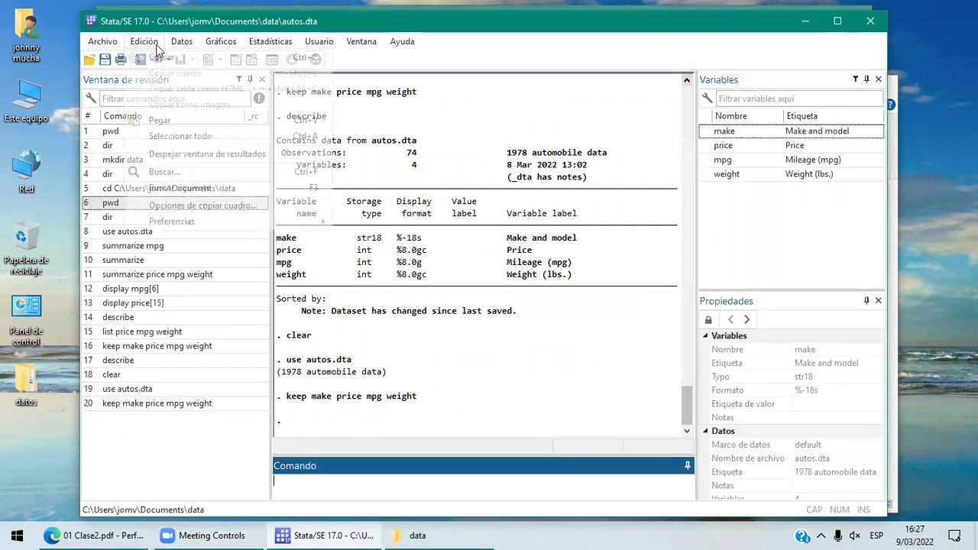
pyautogui.click(153, 41)
pyautogui.click(181, 41)
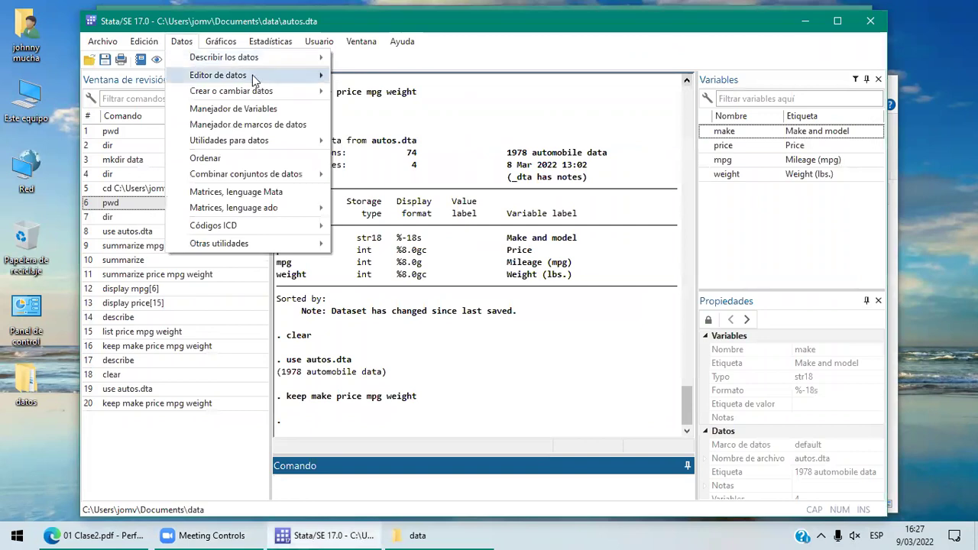
pyautogui.moveTo(253, 75)
pyautogui.click(383, 92)
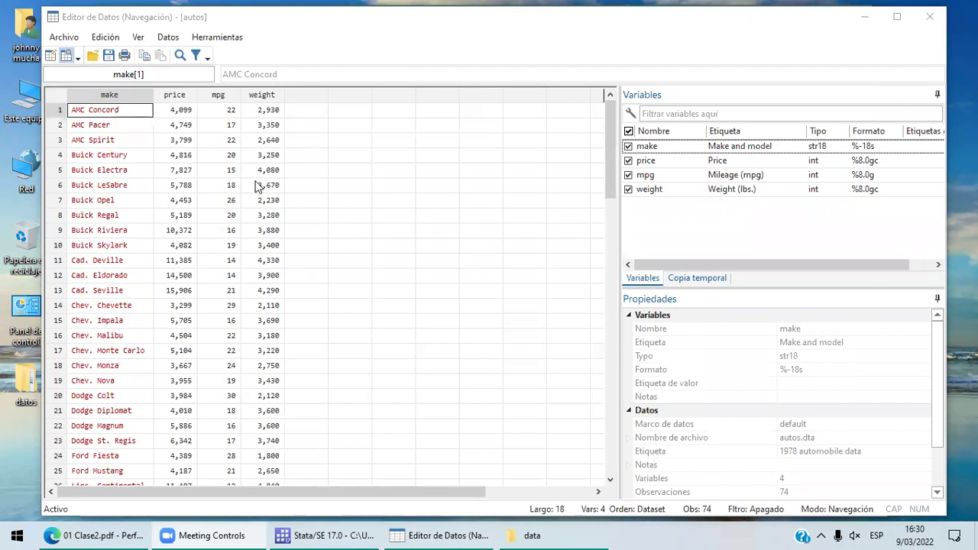
# Examine observation 13, Cad. Seville, and its mpg and weight values in the data editor
pyautogui.click(222, 294)
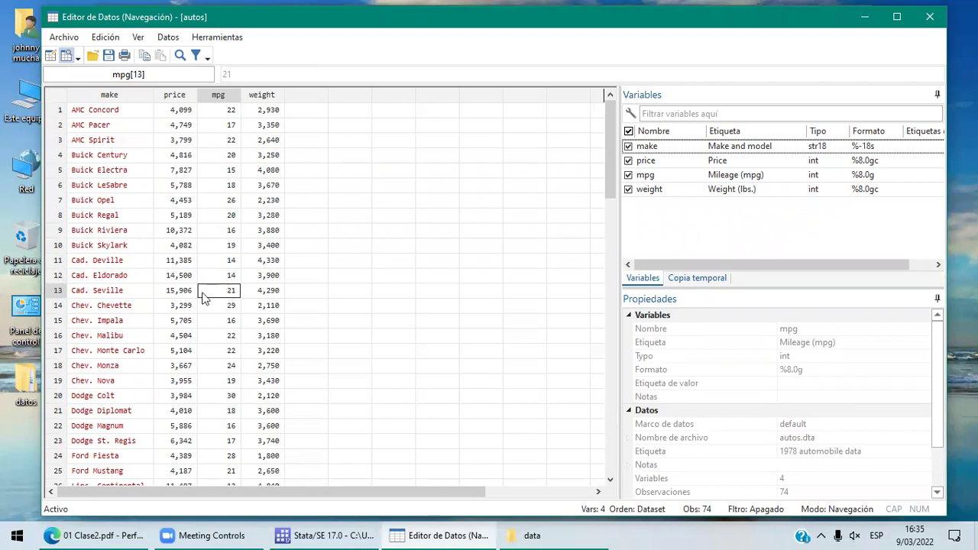
pyautogui.click(59, 291)
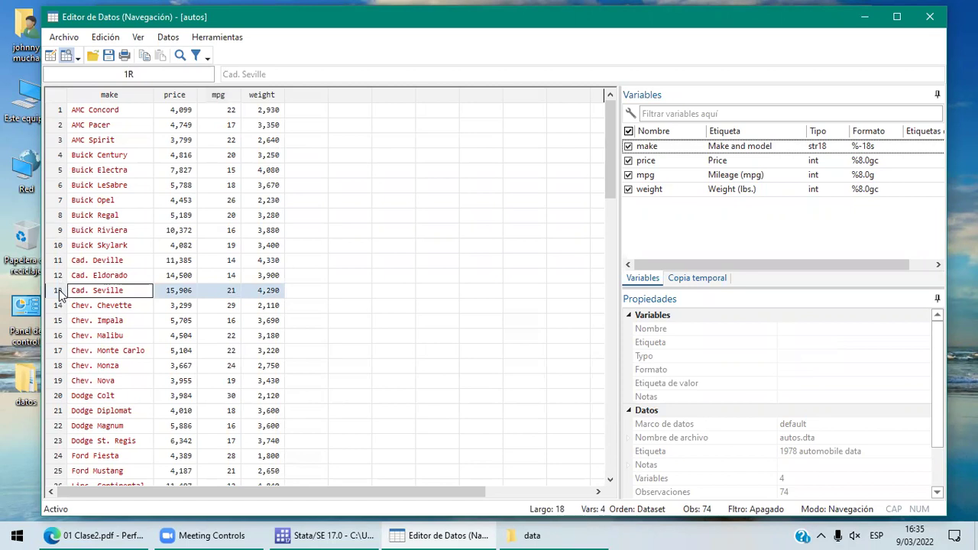
pyautogui.click(230, 294)
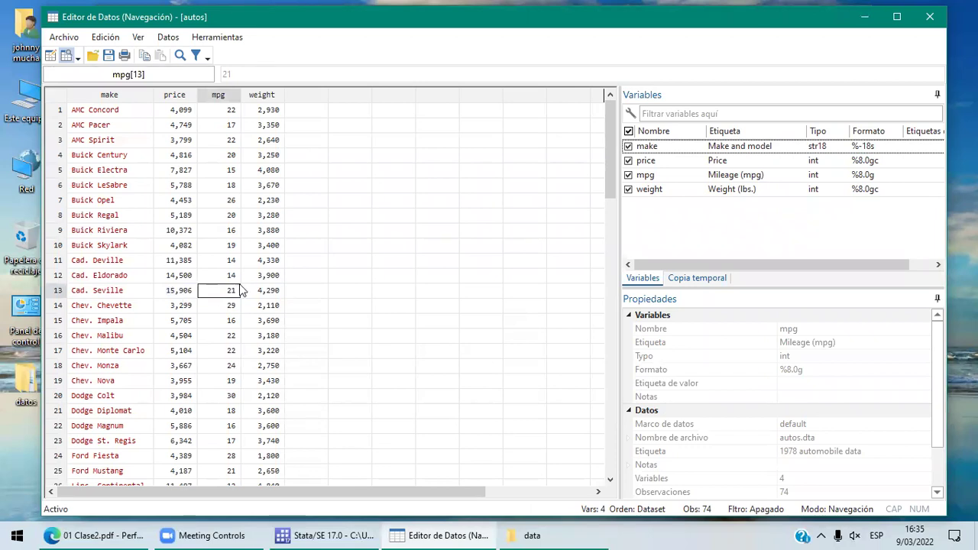
pyautogui.click(59, 291)
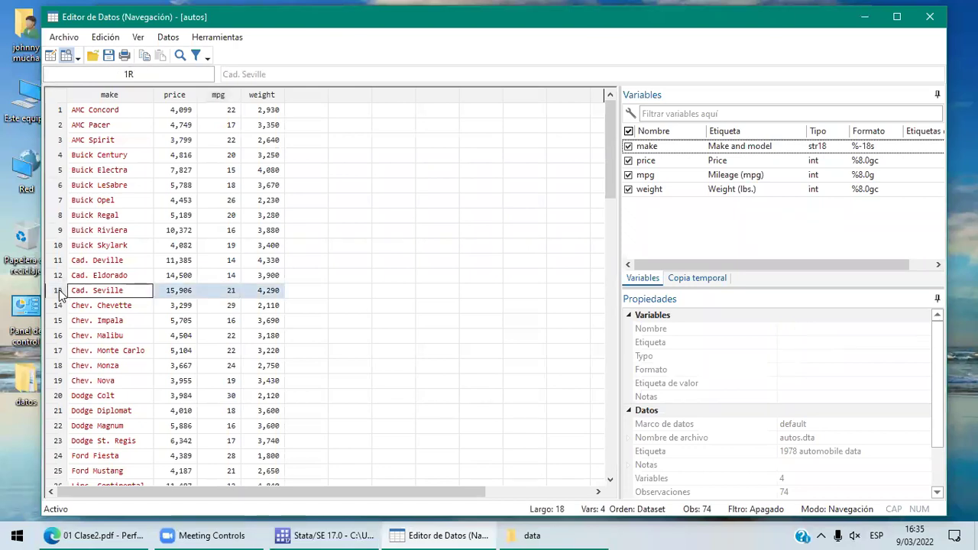
pyautogui.click(231, 291)
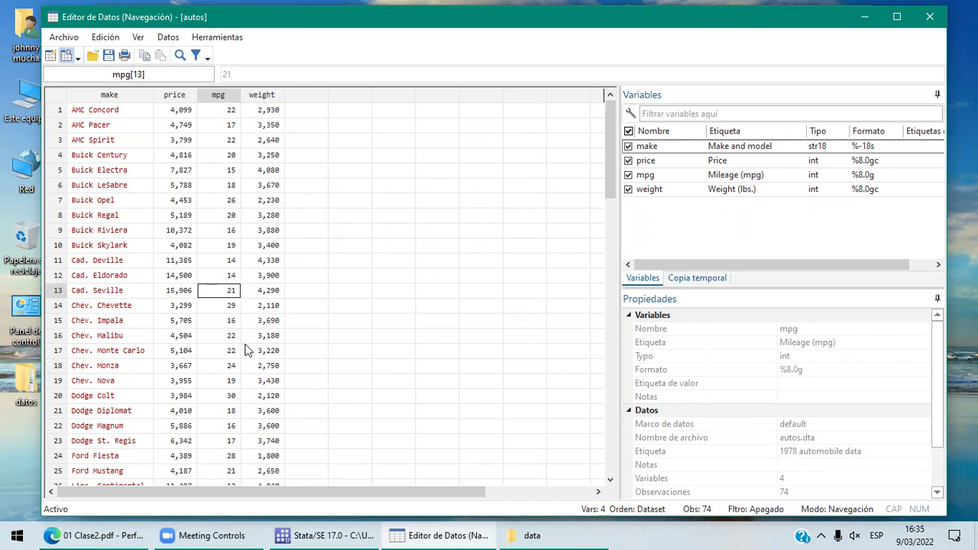
pyautogui.click(267, 295)
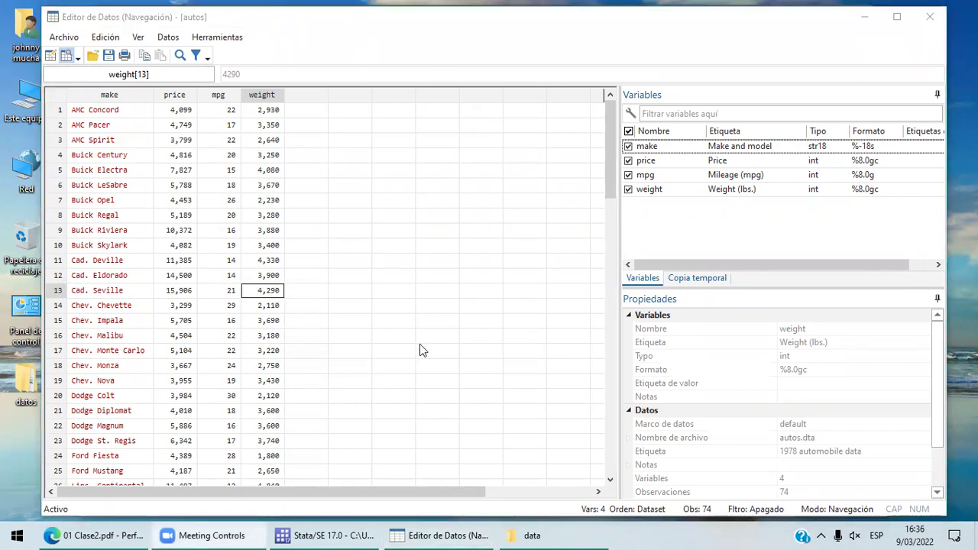
# Read the keep command slide in 01 Clase2.pdf and switch to the main Stata window
pyautogui.moveTo(127, 533)
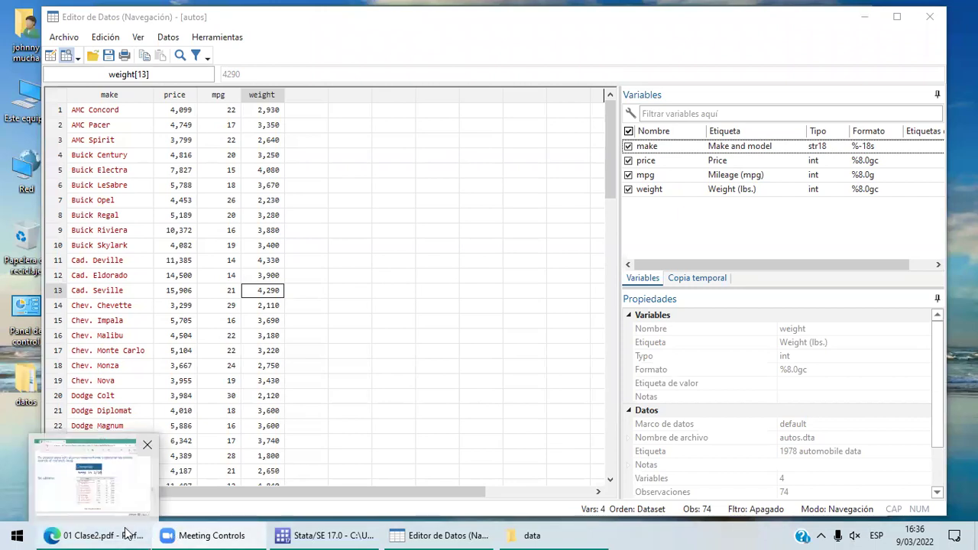
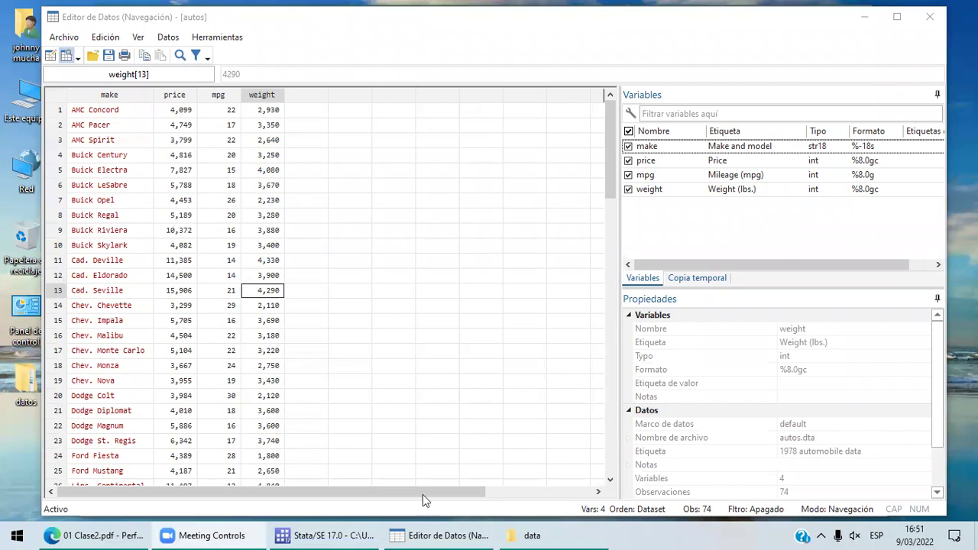
pyautogui.click(100, 534)
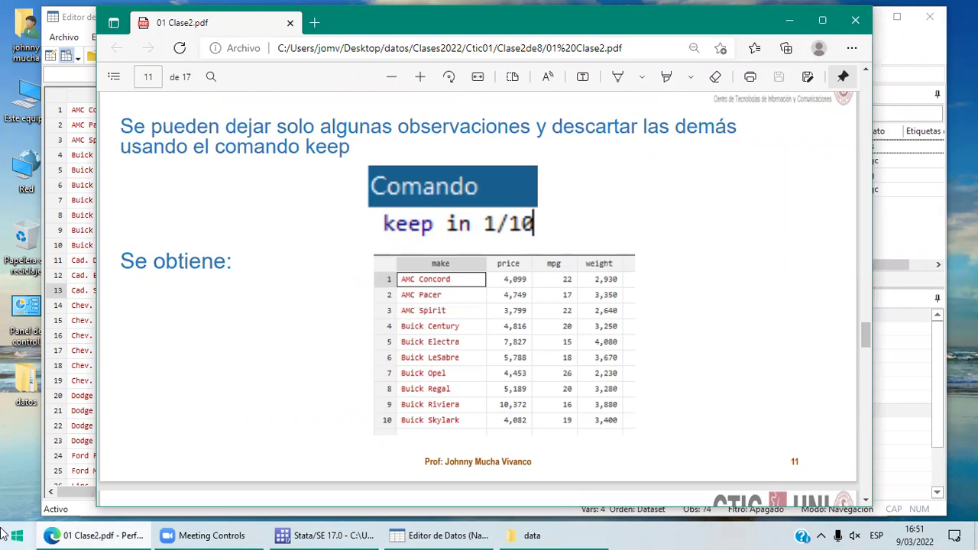
pyautogui.moveTo(332, 532)
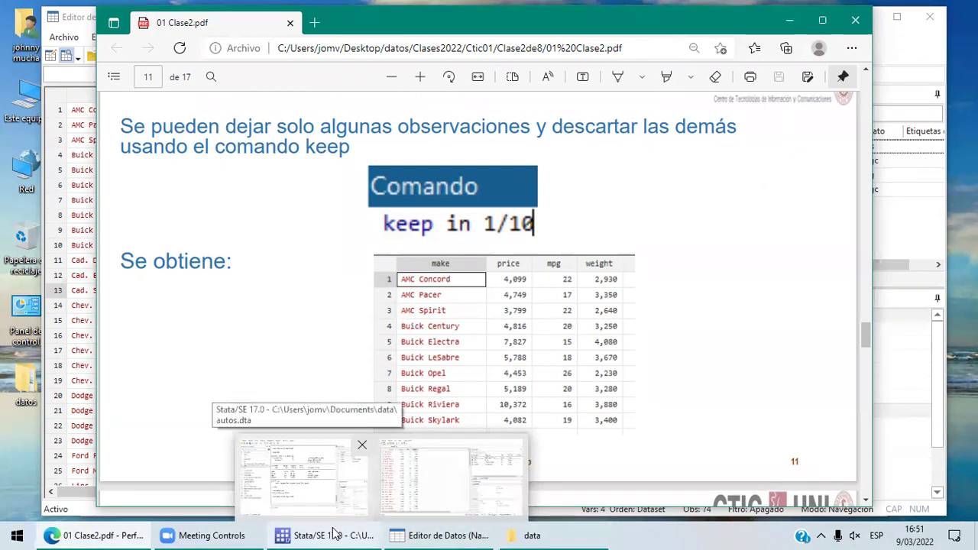
pyautogui.click(333, 532)
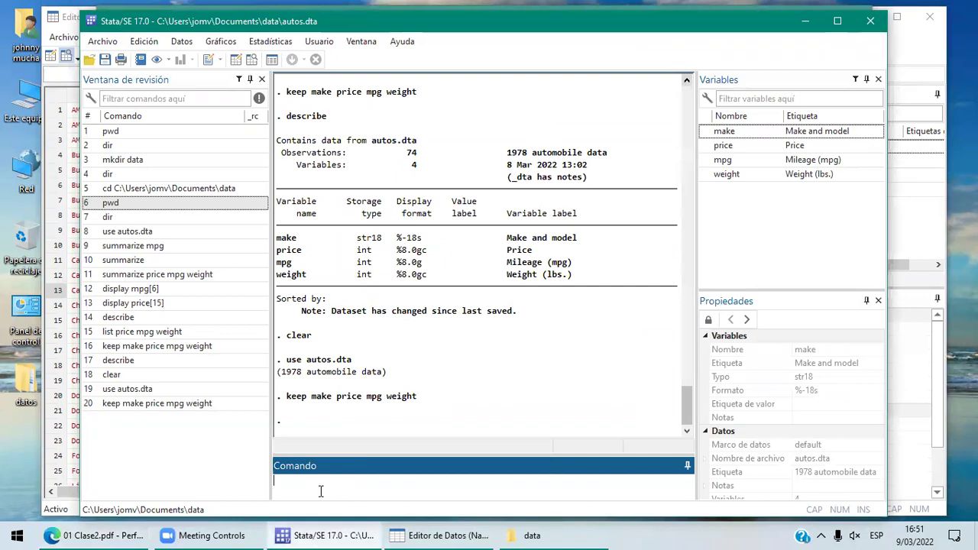
pyautogui.write('keep')
pyautogui.click(122, 534)
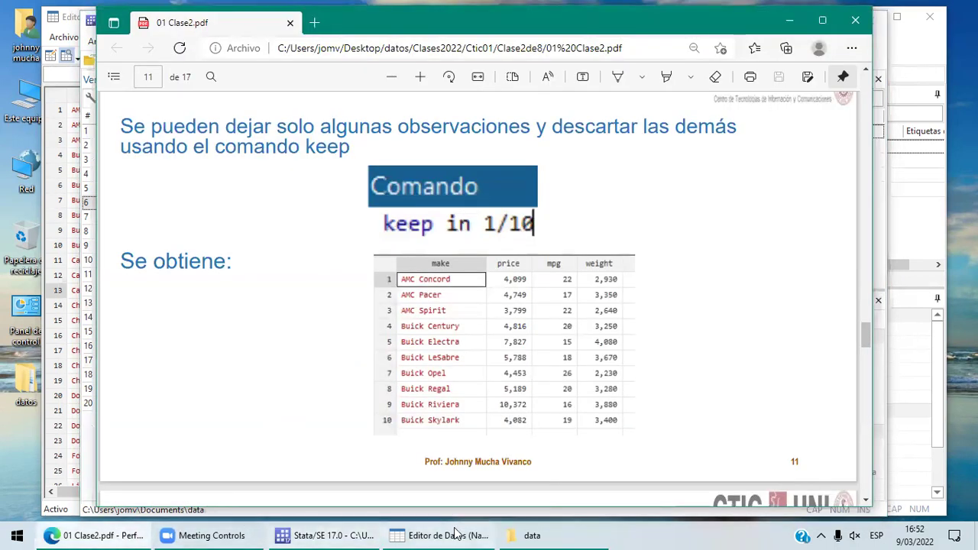
pyautogui.click(333, 535)
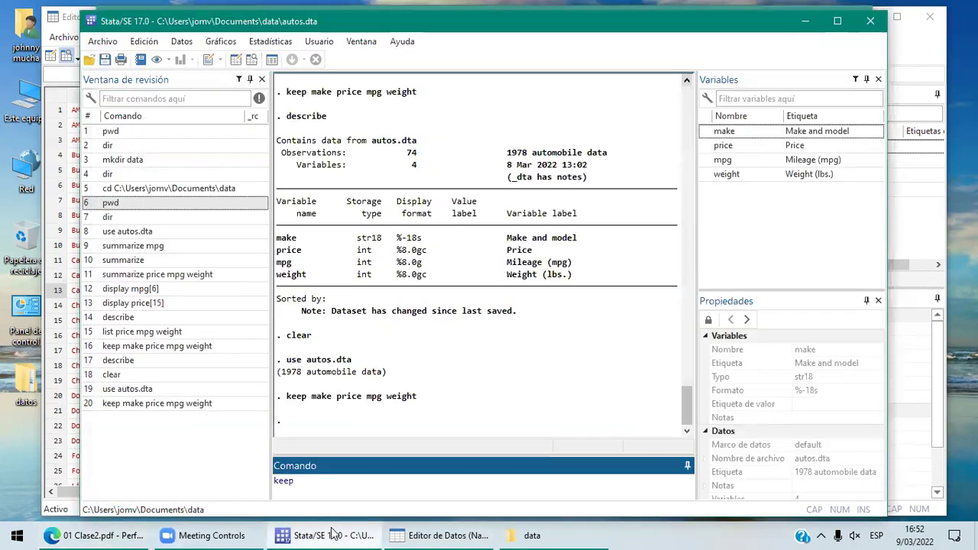
pyautogui.write('in 1/10')
pyautogui.press('BackSpace')
pyautogui.press('BackSpace')
pyautogui.press('BackSpace')
pyautogui.press('BackSpace')
pyautogui.press('BackSpace')
pyautogui.press('BackSpace')
pyautogui.press('BackSpace')
pyautogui.press('BackSpace')
pyautogui.press('BackSpace')
pyautogui.press('BackSpace')
pyautogui.press('BackSpace')
pyautogui.press('BackSpace')
# List all observations of the autos dataset with the list command
pyautogui.write('list')
pyautogui.press('Return')
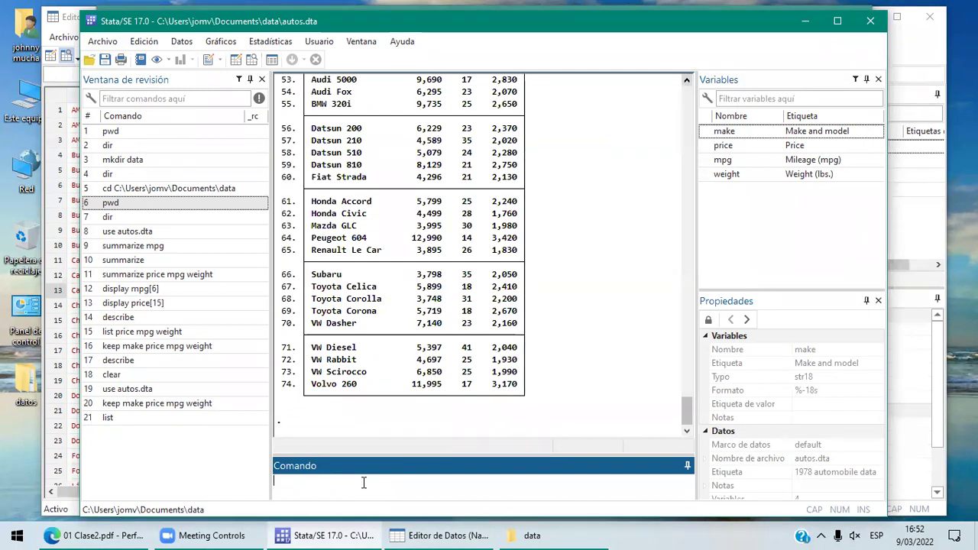
# Keep only observations 1 to 10 with keep in 1/10, and list the remaining data
pyautogui.write('keep in')
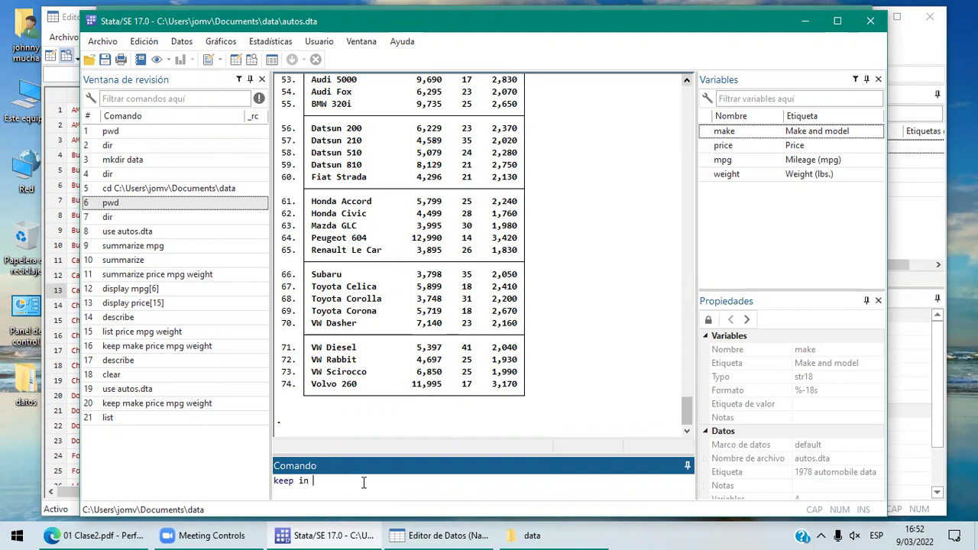
pyautogui.write('1/10')
pyautogui.click(107, 535)
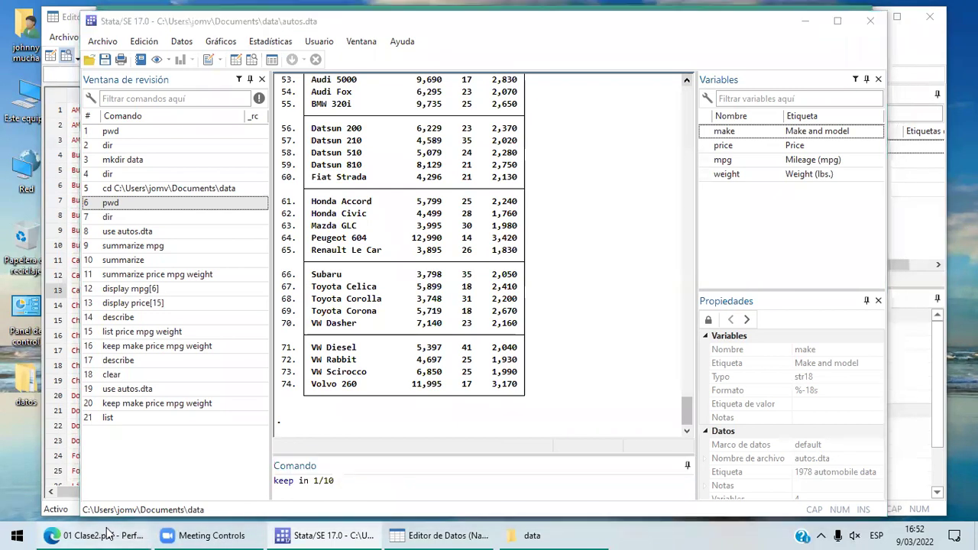
pyautogui.click(311, 532)
pyautogui.press('Return')
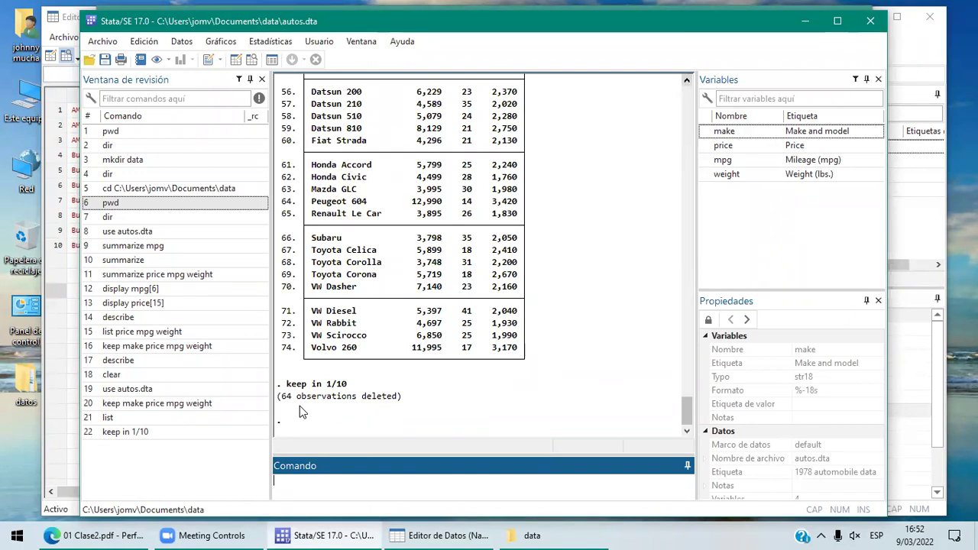
pyautogui.write('list')
pyautogui.press('Return')
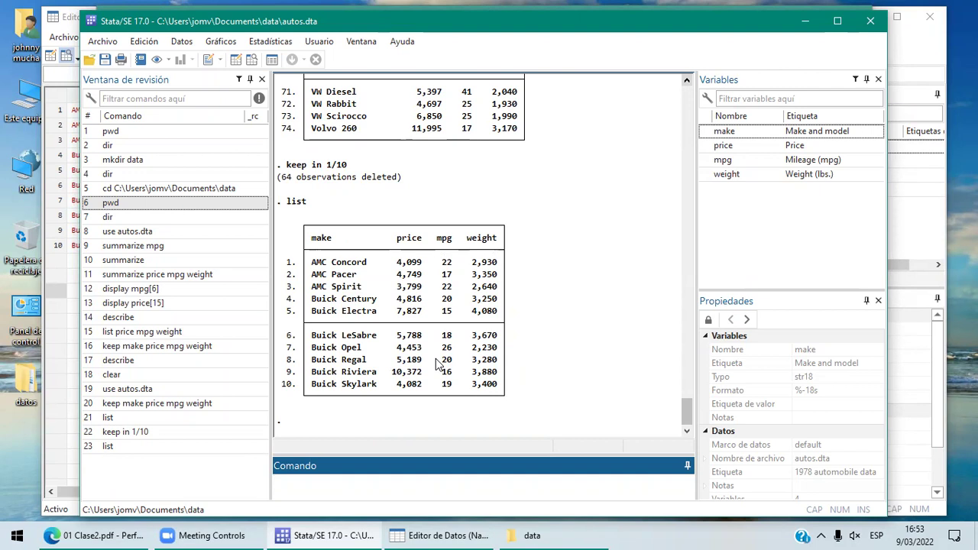
# Switch to 01 Clase2.pdf and go to the slide on the sort command
pyautogui.click(118, 534)
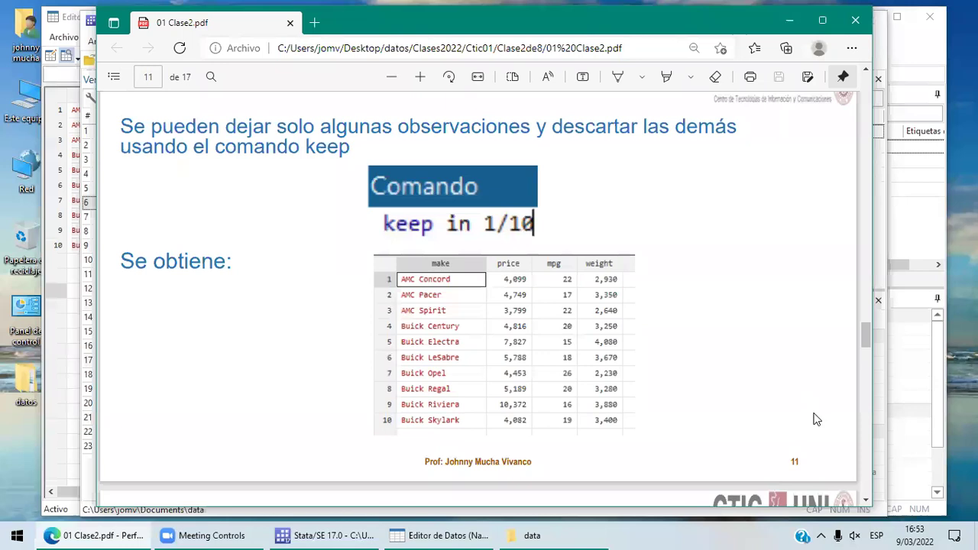
pyautogui.scroll(-5, 865, 504)
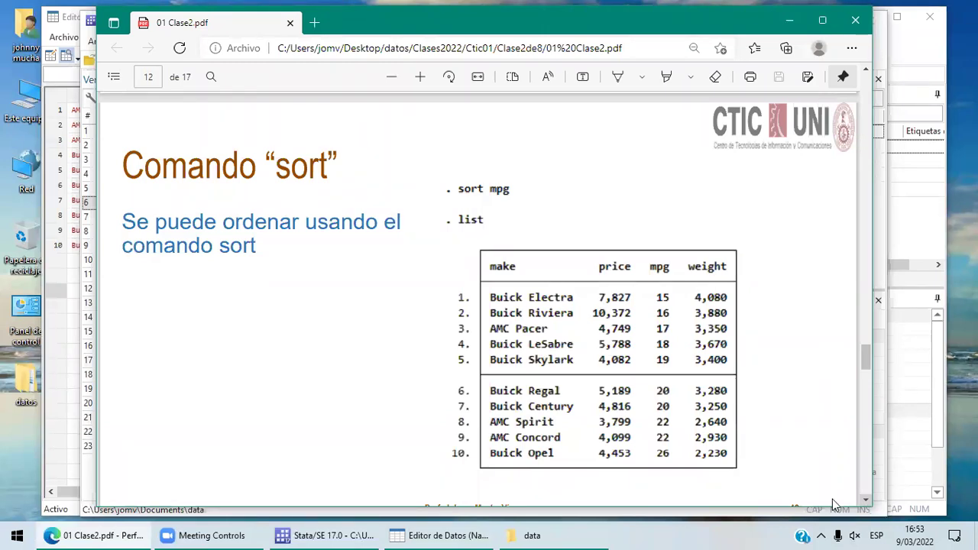
pyautogui.click(340, 534)
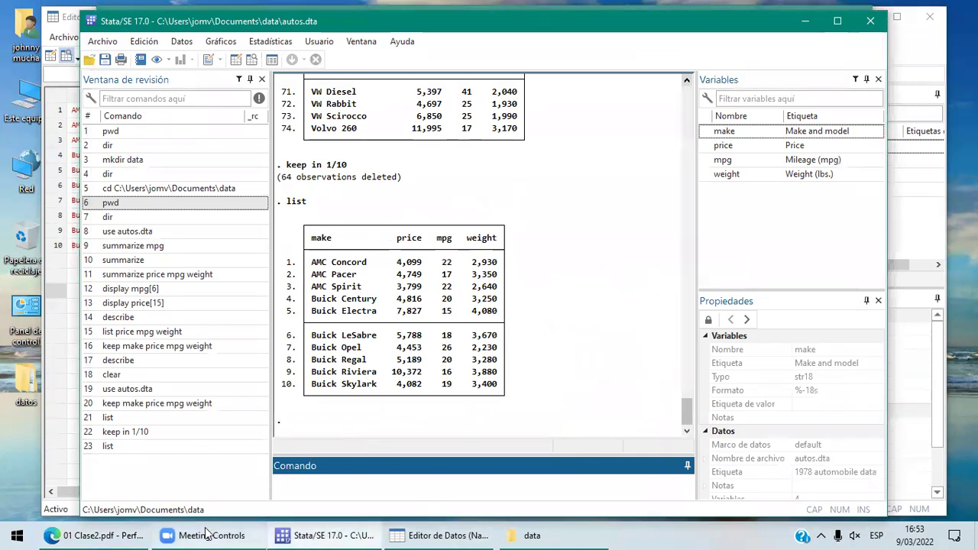
pyautogui.click(118, 534)
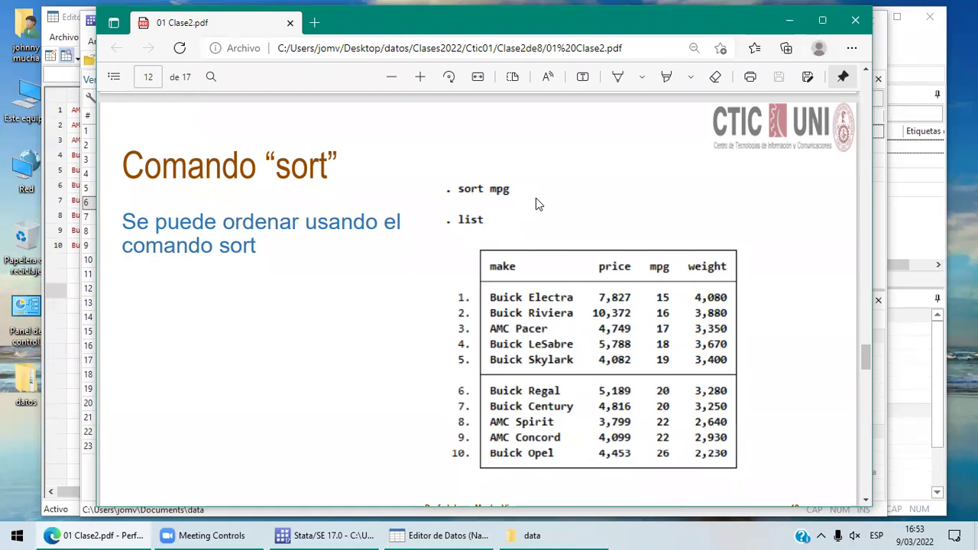
# Switch to Stata, sort the observations by mpg with the sort command and list the data
pyautogui.click(346, 533)
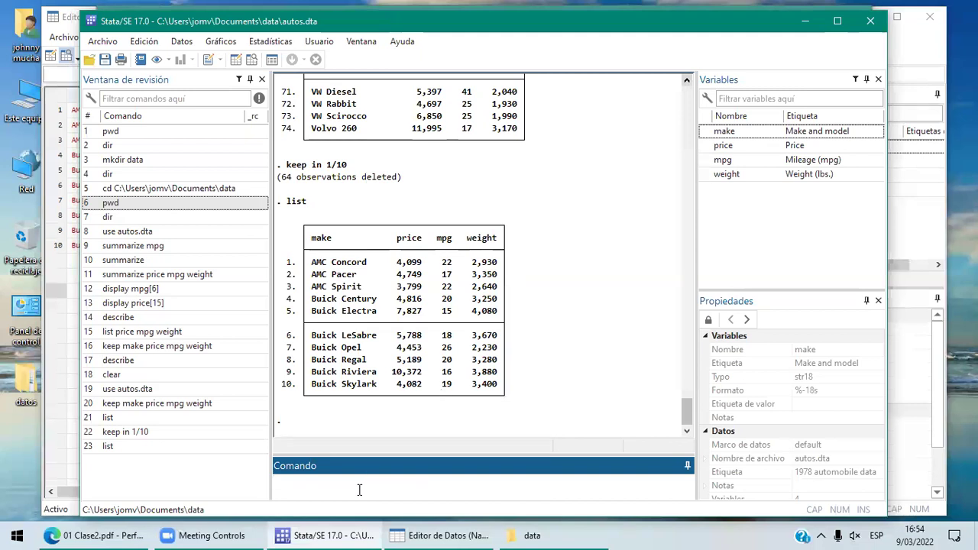
pyautogui.write('sort mpg')
pyautogui.press('Return')
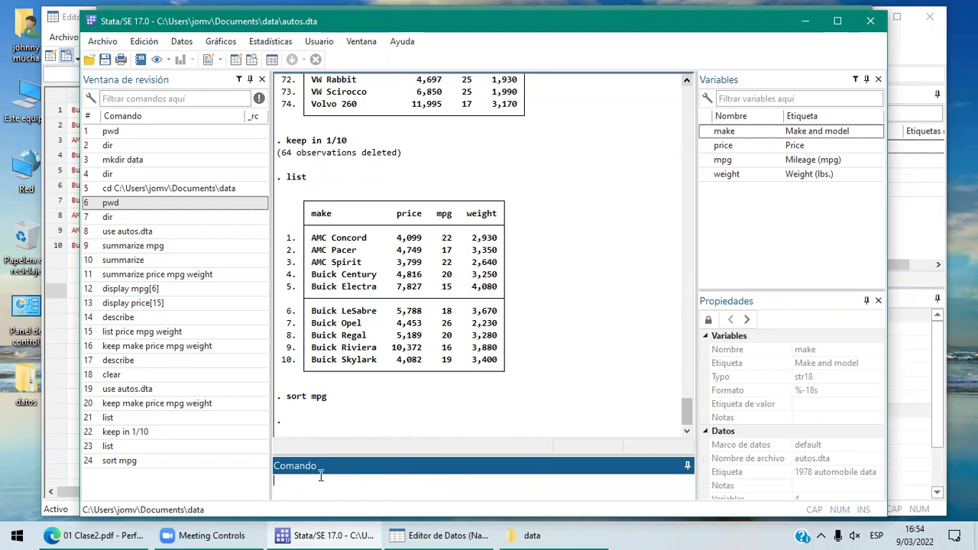
pyautogui.write('list')
pyautogui.press('Return')
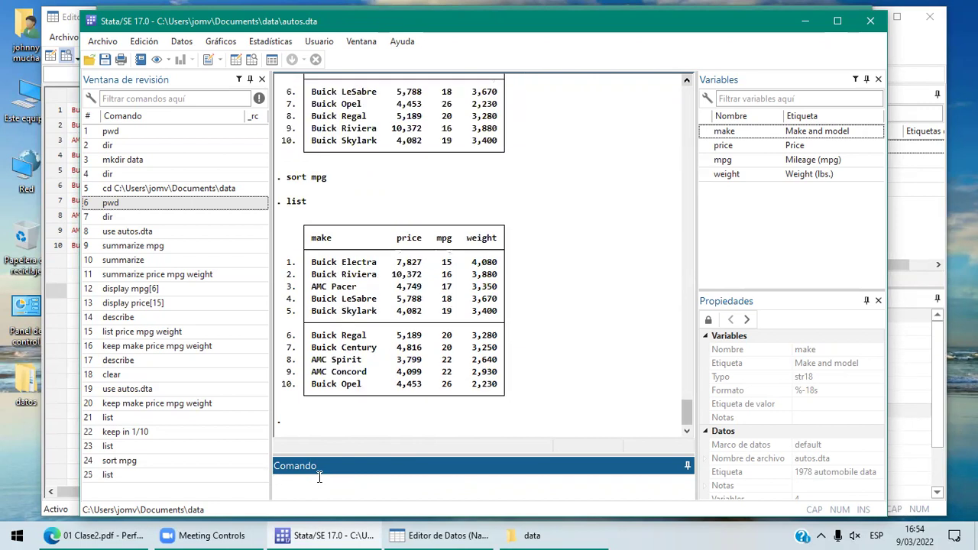
# Compare the listings before and after the mpg sort in the results output
pyautogui.click(687, 80)
pyautogui.click(687, 80)
pyautogui.click(687, 80)
pyautogui.click(687, 80)
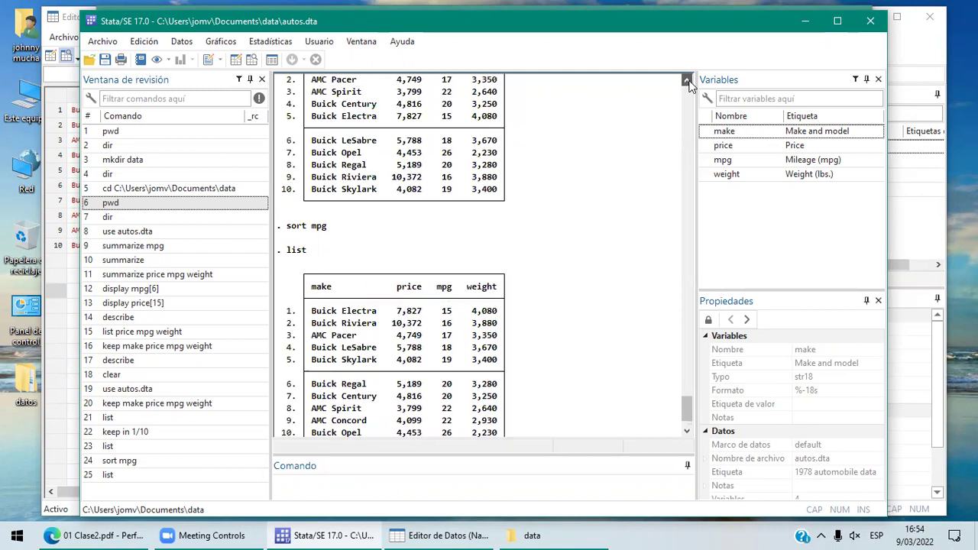
pyautogui.click(687, 80)
pyautogui.click(687, 81)
pyautogui.click(687, 80)
pyautogui.click(687, 80)
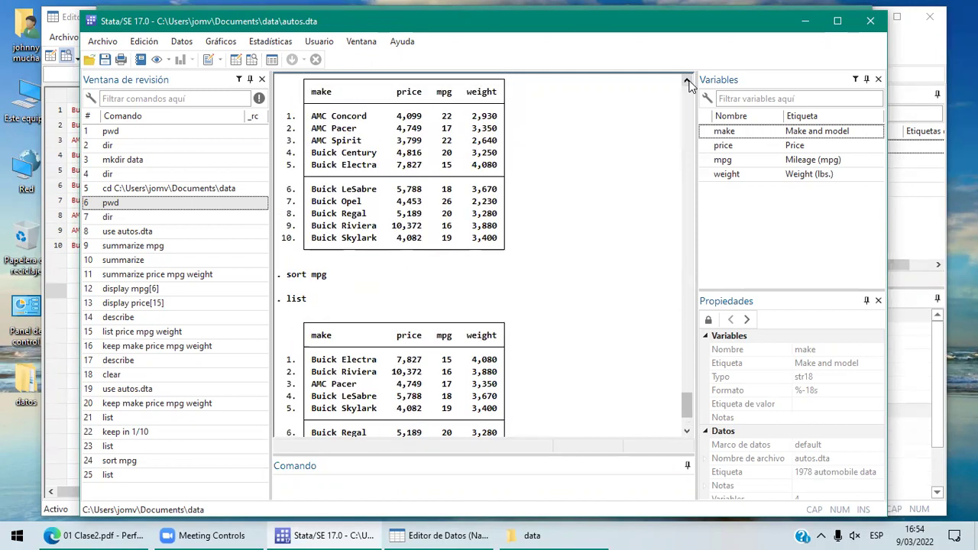
pyautogui.click(687, 80)
pyautogui.click(686, 80)
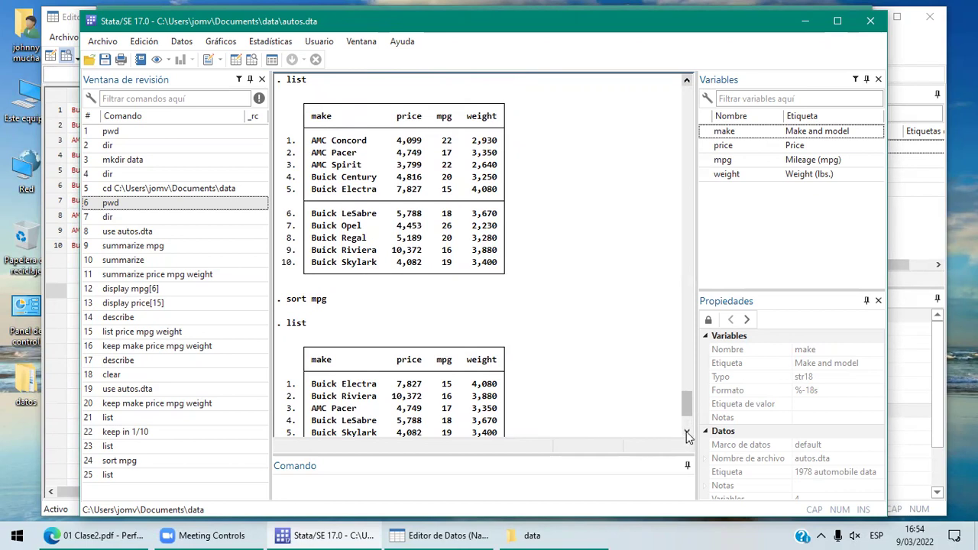
pyautogui.click(687, 432)
pyautogui.click(686, 432)
pyautogui.click(687, 432)
pyautogui.click(687, 432)
pyautogui.click(687, 431)
pyautogui.click(687, 431)
pyautogui.click(687, 432)
pyautogui.click(686, 431)
pyautogui.click(687, 431)
pyautogui.click(687, 431)
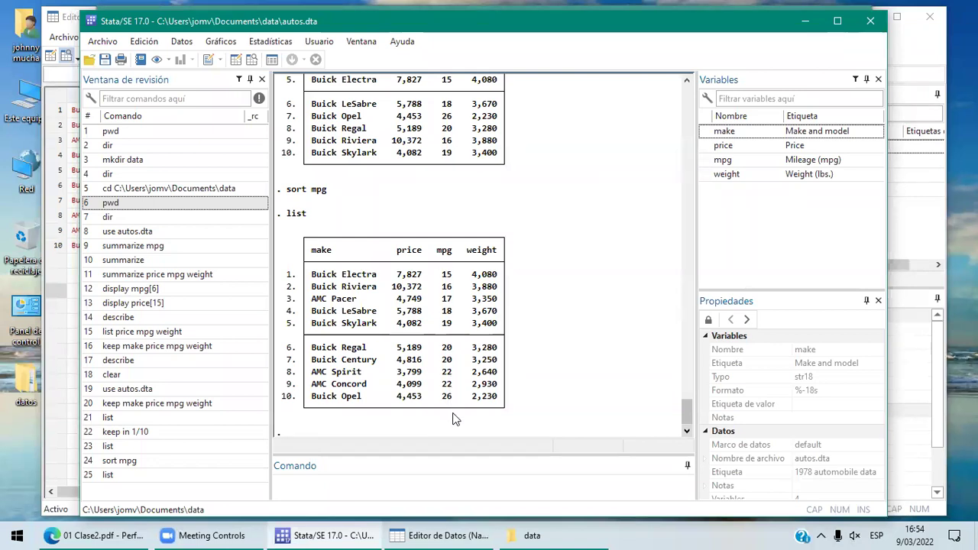
pyautogui.click(382, 481)
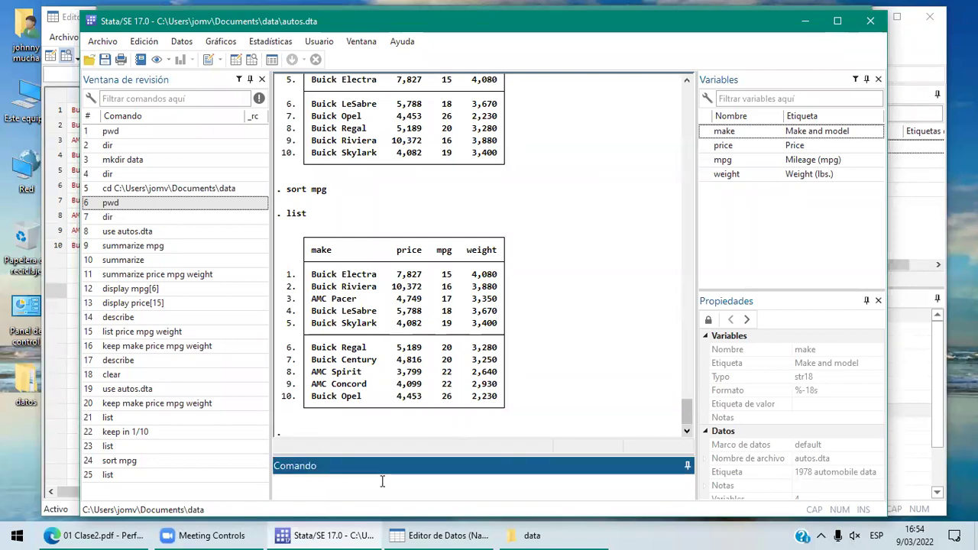
# Compare the sort mpg example in 01 Clase2.pdf with the listing in Stata
pyautogui.click(137, 533)
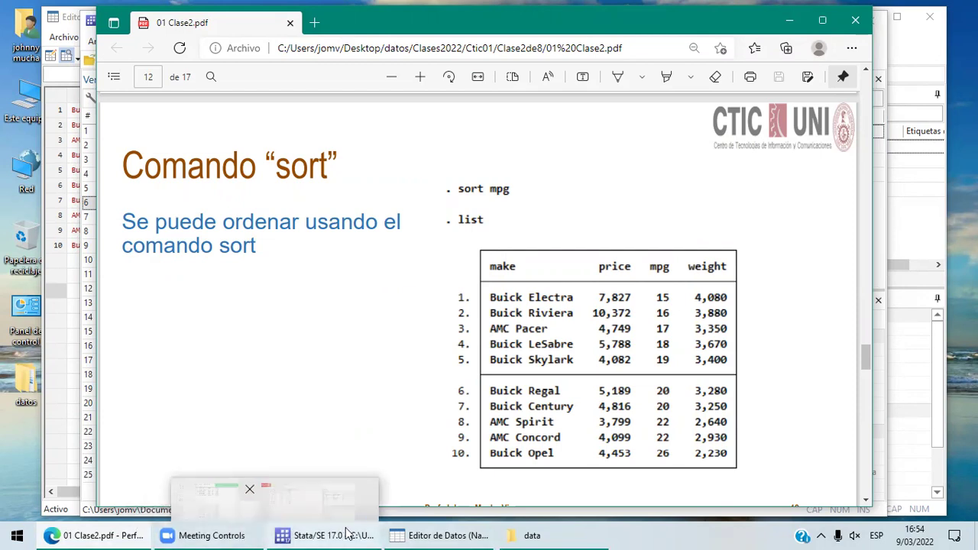
pyautogui.moveTo(352, 533)
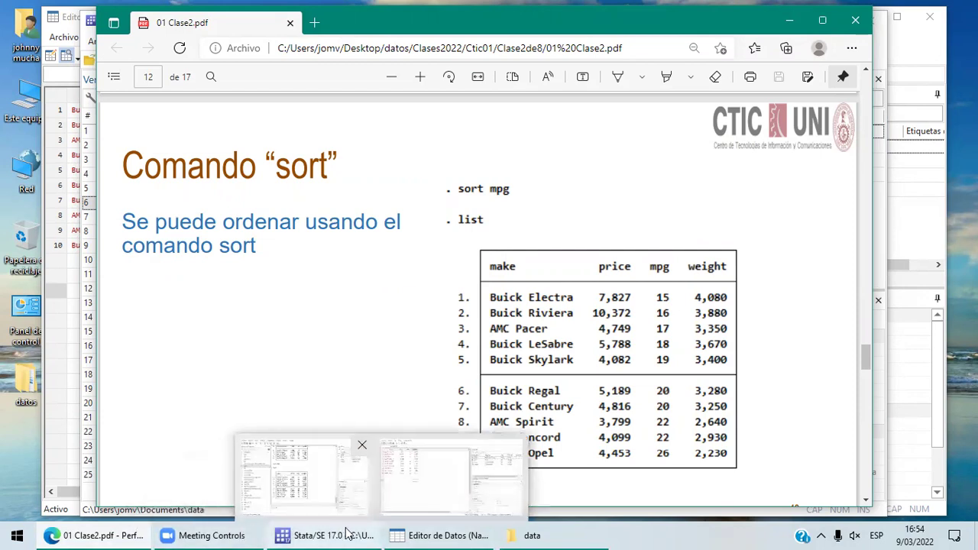
pyautogui.click(306, 533)
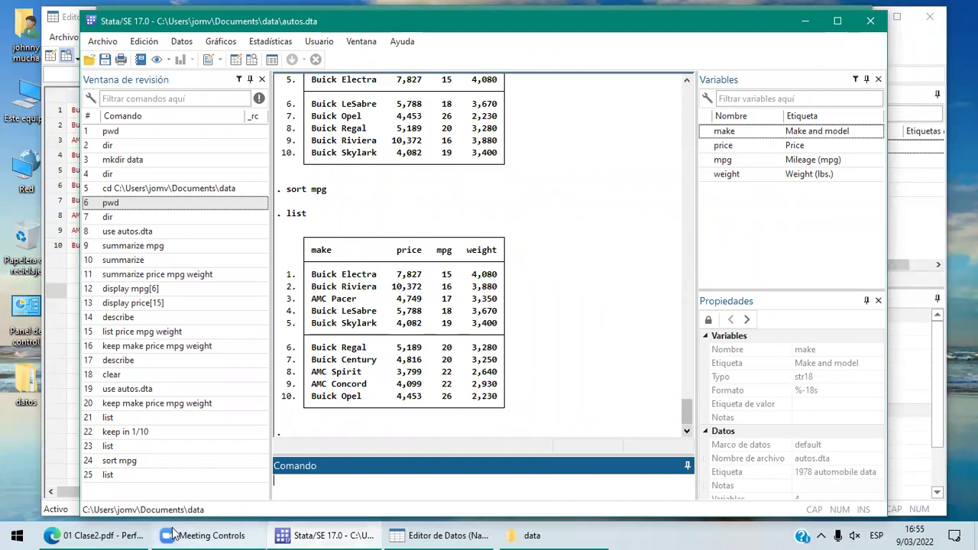
pyautogui.click(95, 535)
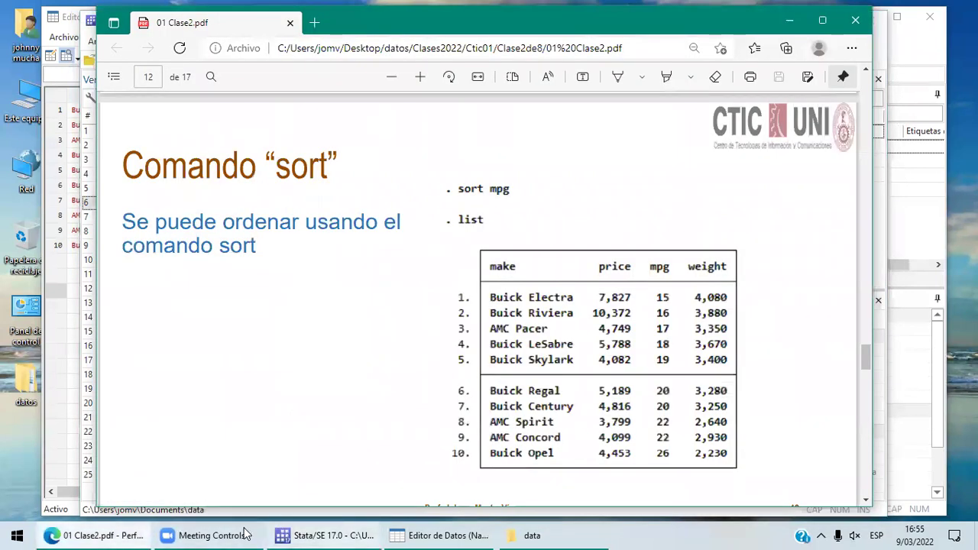
pyautogui.click(282, 535)
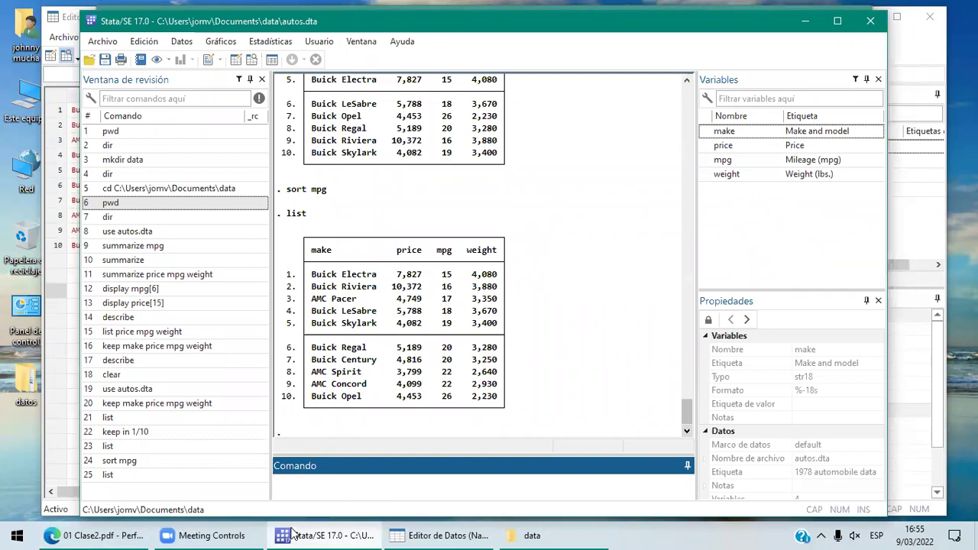
# Sort the observations by mpg in descending order with gsort -mpg and list the data
pyautogui.write('gsort -mpg')
pyautogui.press('Return')
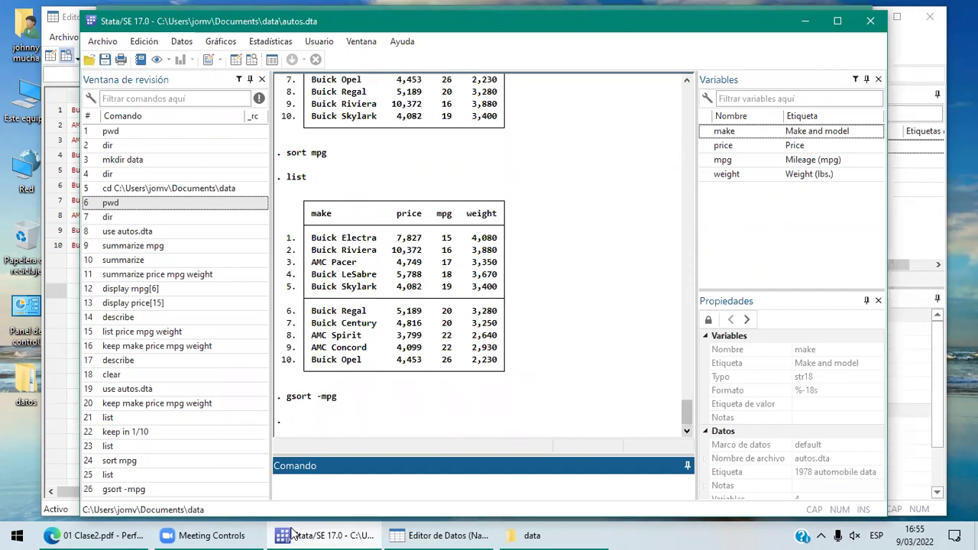
pyautogui.write('list')
pyautogui.press('Return')
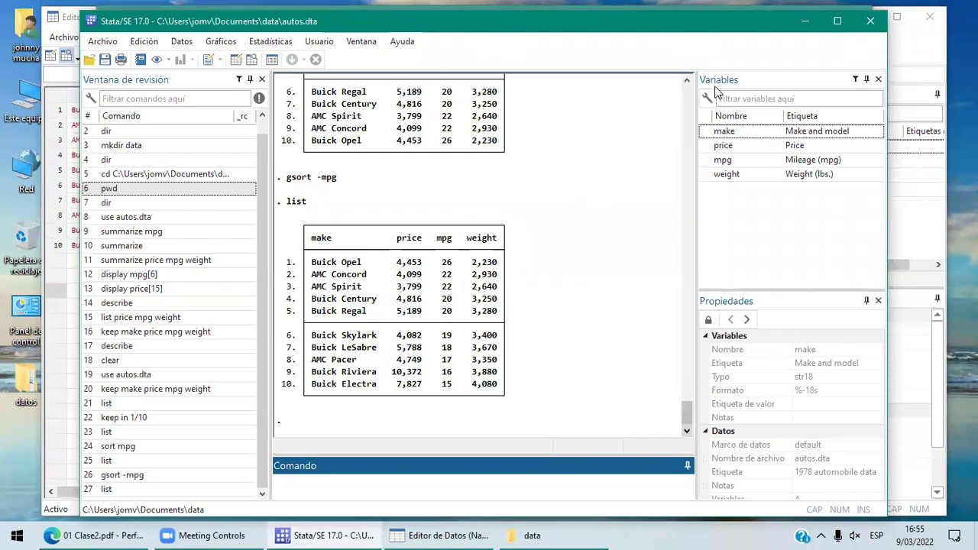
# Compare the ascending sort mpg listing with the descending gsort -mpg listing in the results output
pyautogui.click(687, 81)
pyautogui.click(686, 81)
pyautogui.click(686, 81)
pyautogui.click(686, 81)
pyautogui.click(686, 81)
pyautogui.click(686, 80)
pyautogui.click(686, 81)
pyautogui.click(686, 81)
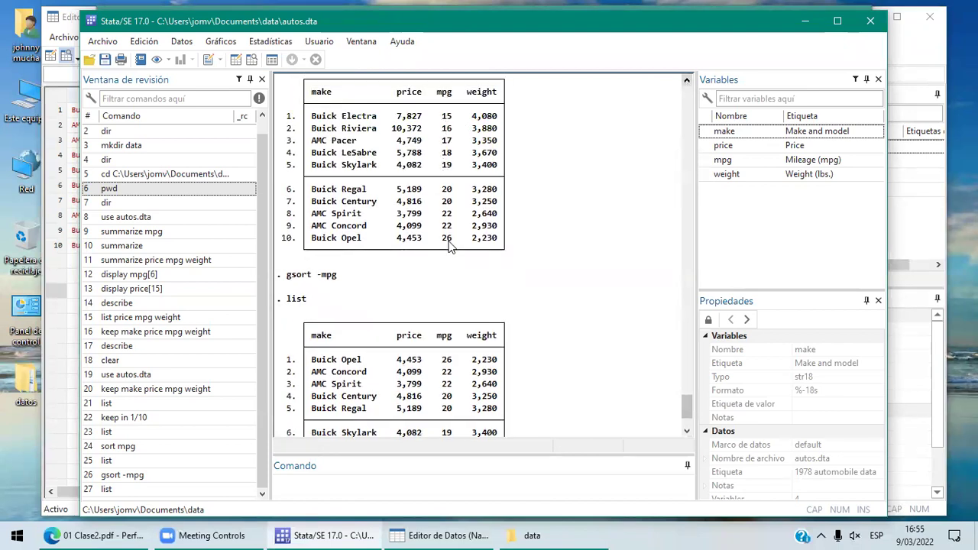
pyautogui.click(687, 432)
pyautogui.click(686, 432)
pyautogui.click(686, 431)
pyautogui.click(686, 432)
pyautogui.click(686, 432)
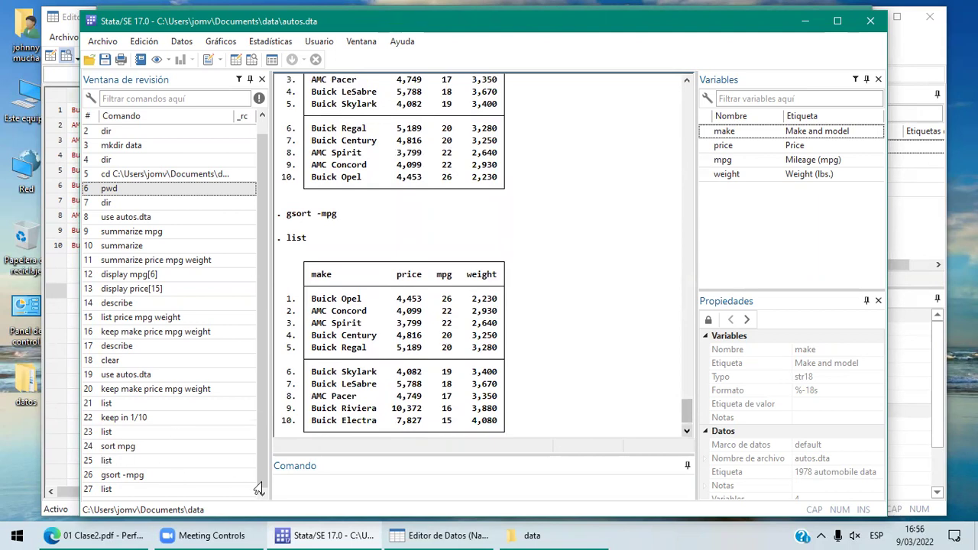
# Sort the observations by mpg in ascending order again with sort mpg and list the data
pyautogui.click(301, 490)
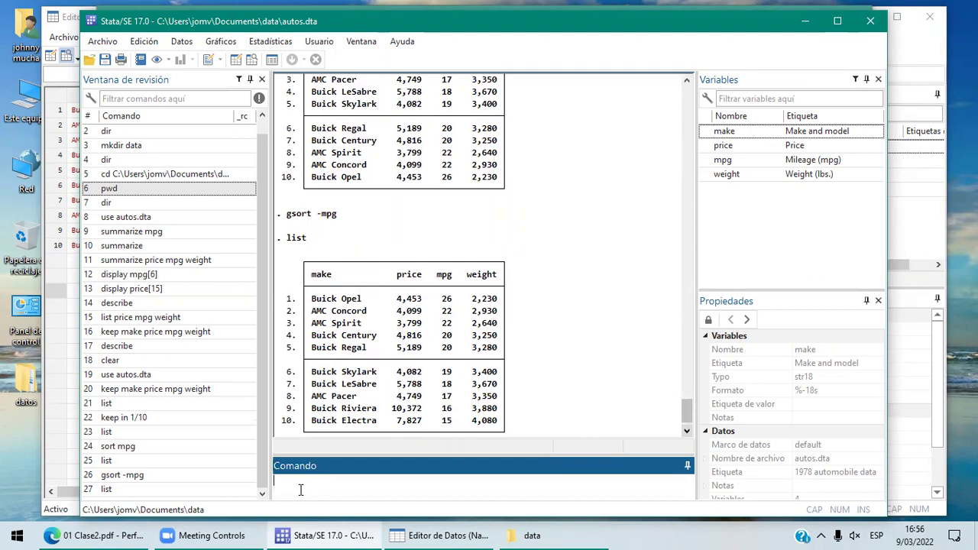
pyautogui.write('sort mpg')
pyautogui.press('Return')
pyautogui.write('list')
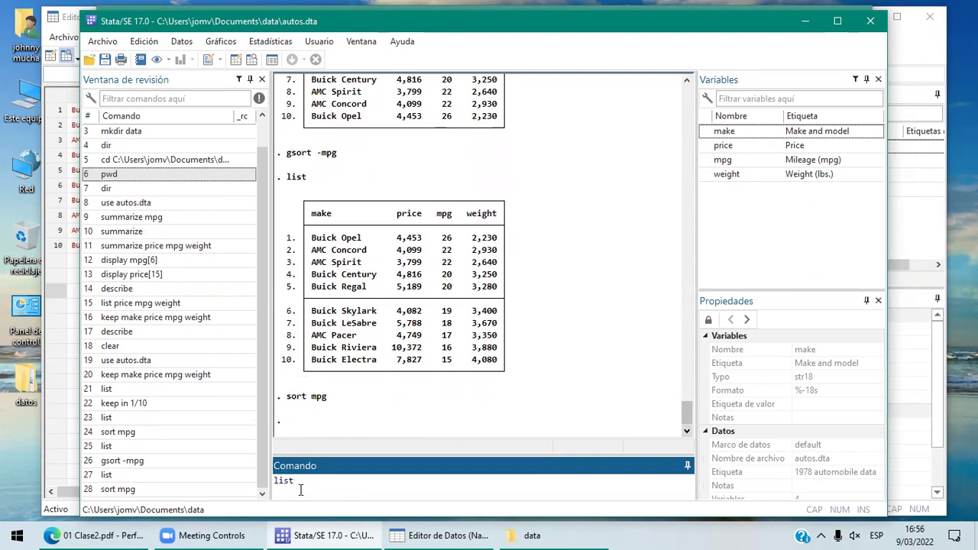
pyautogui.press('Return')
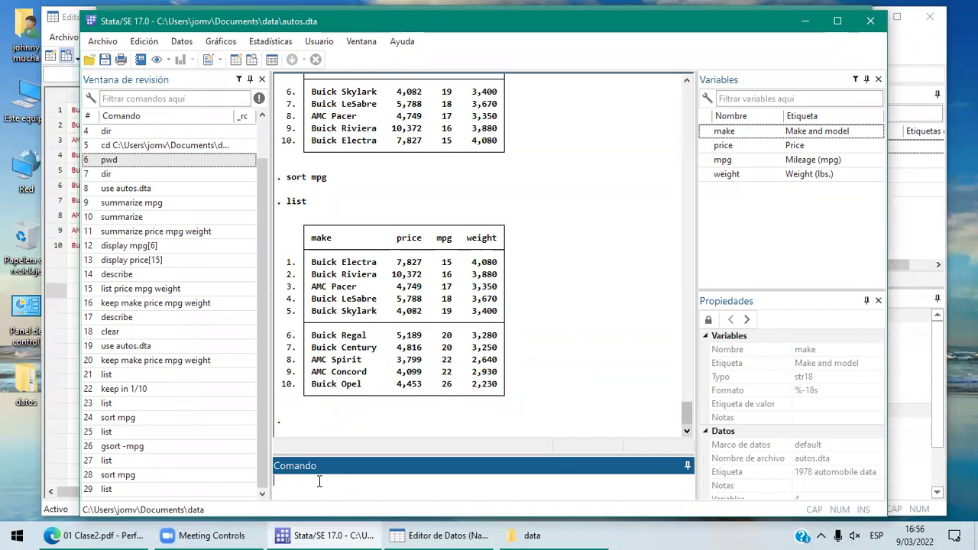
# Switch to 01 Clase2.pdf, go to the slide on the drop command and return to Stata
pyautogui.click(107, 535)
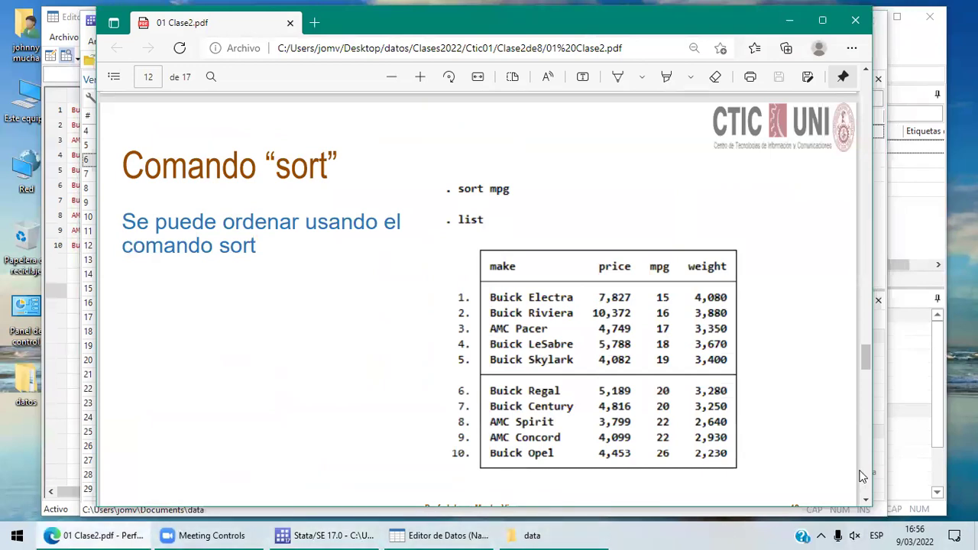
pyautogui.click(866, 500)
pyautogui.moveTo(866, 496); pyautogui.dragTo(866, 498)
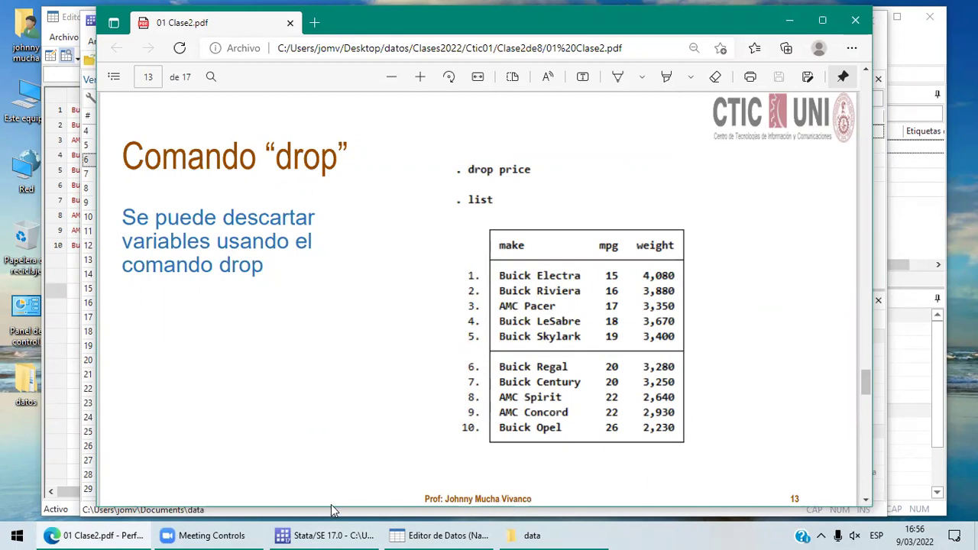
pyautogui.click(327, 536)
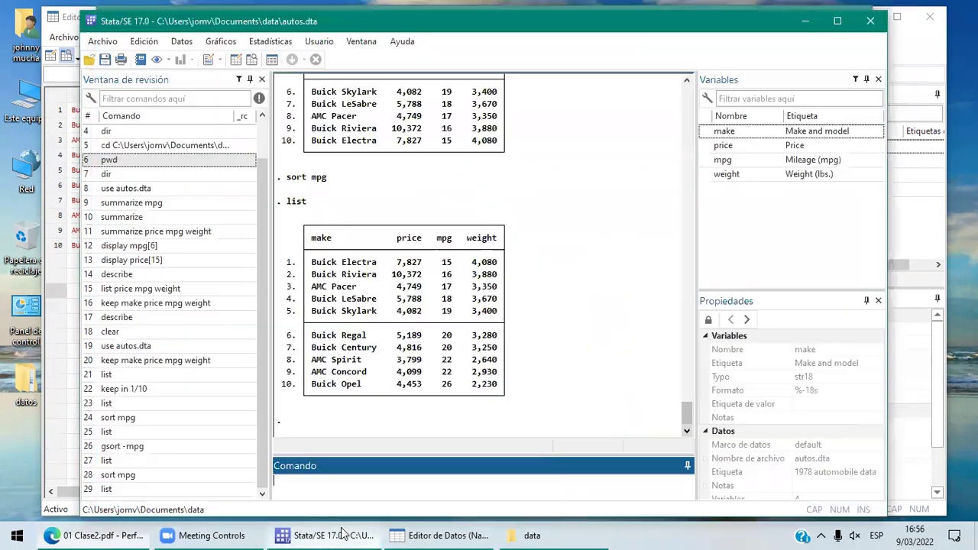
pyautogui.click(321, 483)
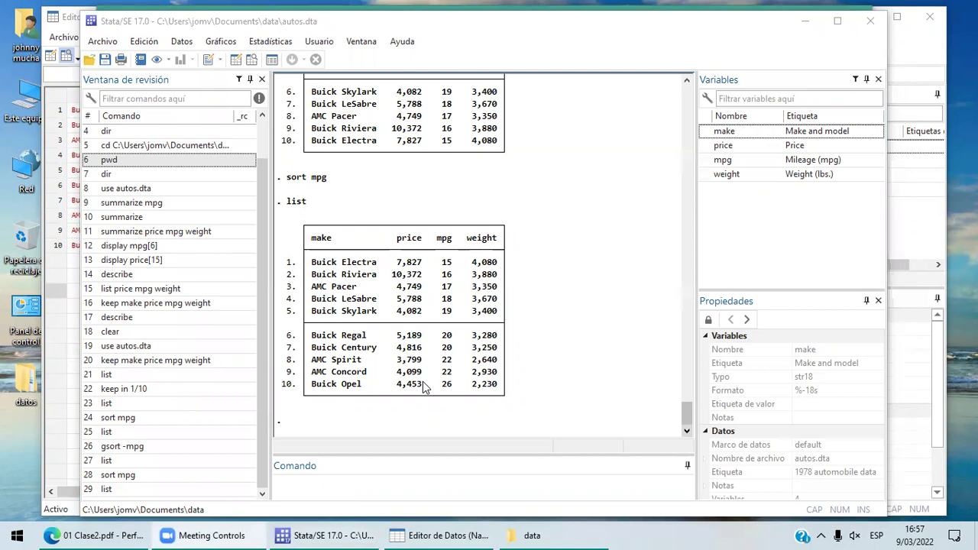
# Preview the drop in and drop if slides in 01 Clase2.pdf and go back to the slide on drop price
pyautogui.click(131, 535)
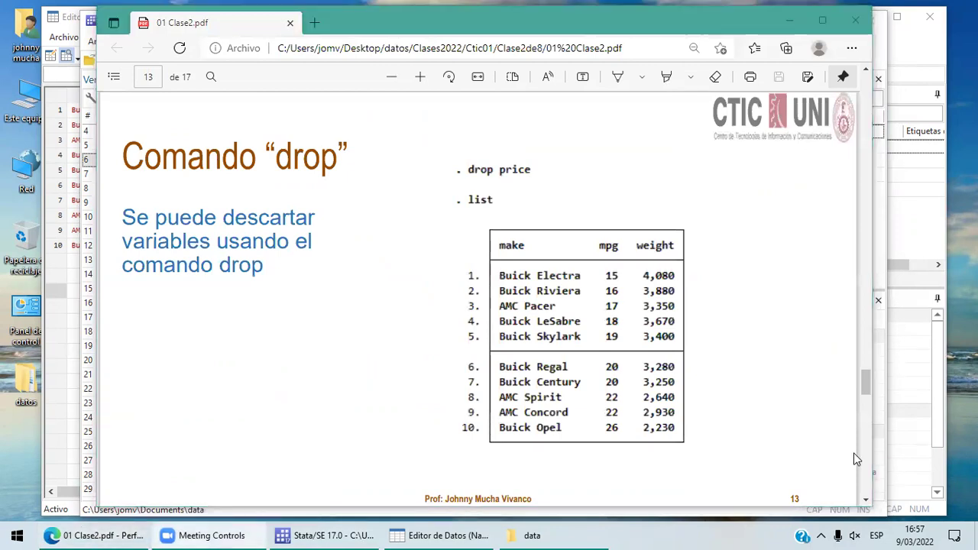
pyautogui.moveTo(868, 503); pyautogui.dragTo(868, 503)
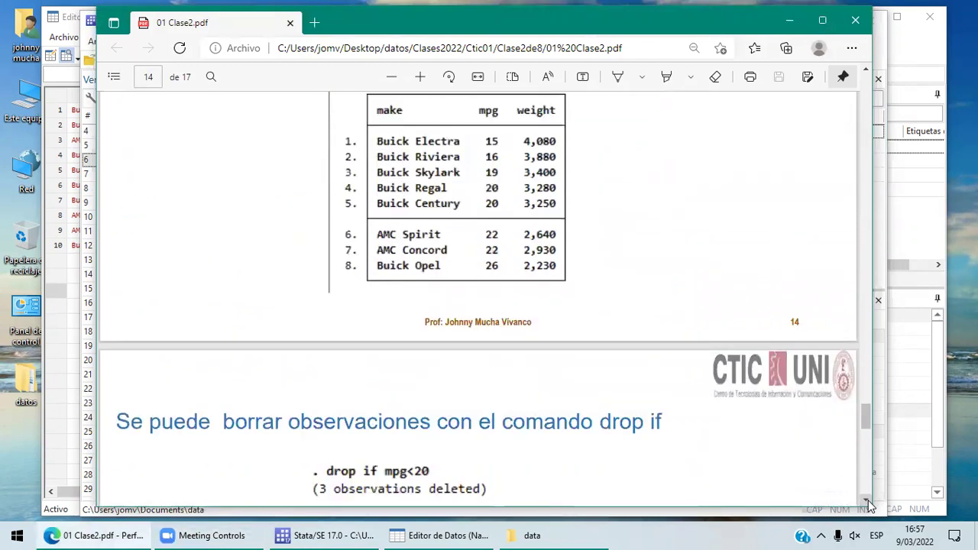
pyautogui.click(869, 503)
pyautogui.moveTo(869, 71); pyautogui.dragTo(869, 71)
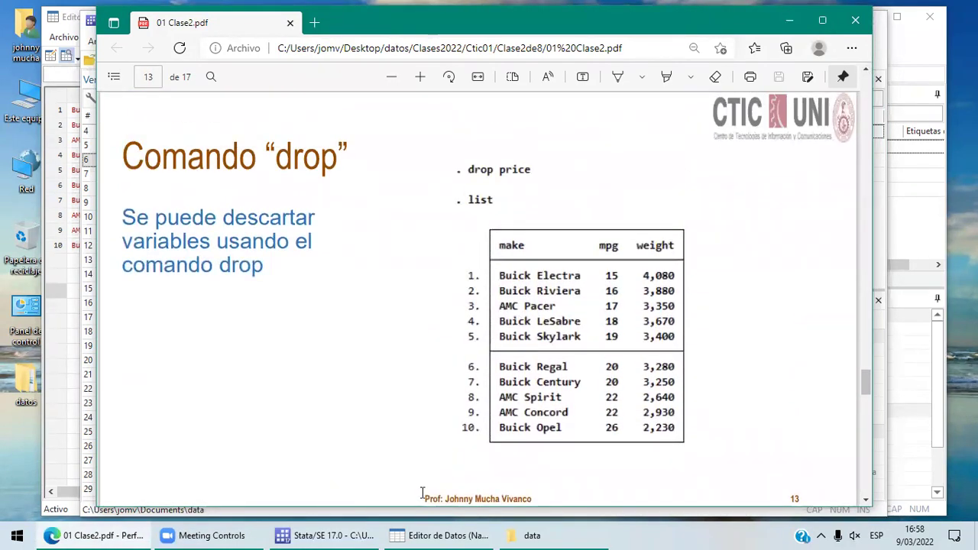
pyautogui.click(342, 535)
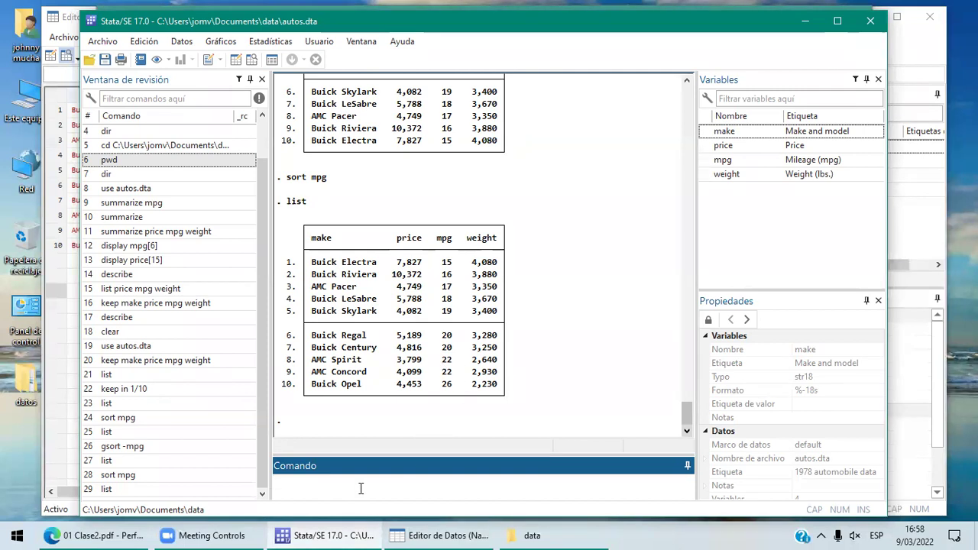
pyautogui.write('sort mpg price')
pyautogui.press('BackSpace')
pyautogui.press('BackSpace')
pyautogui.press('BackSpace')
pyautogui.press('BackSpace')
pyautogui.press('BackSpace')
pyautogui.press('BackSpace')
pyautogui.press('BackSpace')
pyautogui.press('BackSpace')
pyautogui.press('BackSpace')
pyautogui.press('BackSpace')
pyautogui.press('BackSpace')
pyautogui.press('BackSpace')
pyautogui.press('BackSpace')
pyautogui.press('BackSpace')
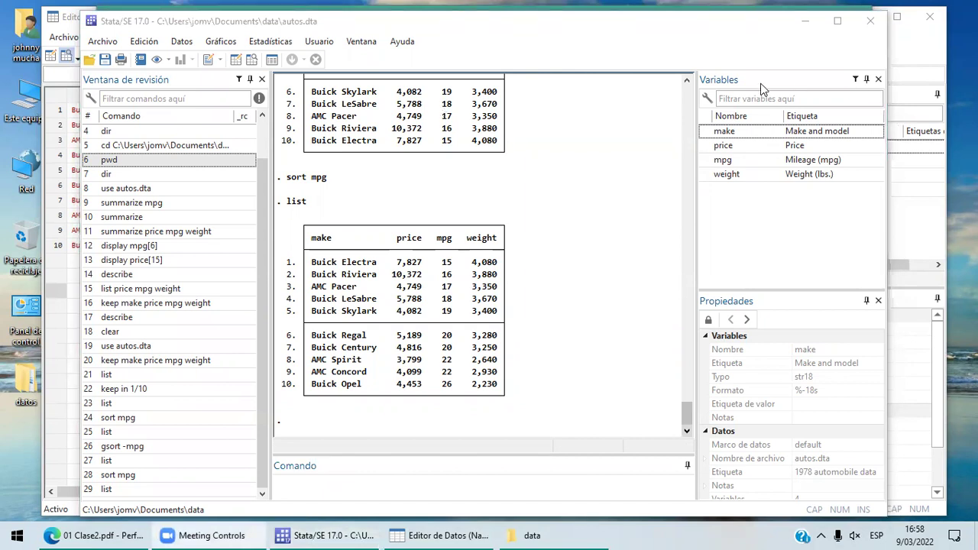
pyautogui.click(337, 487)
# Check the drop price example in 01 Clase2.pdf, then drop the price variable in Stata and list the data
pyautogui.click(123, 535)
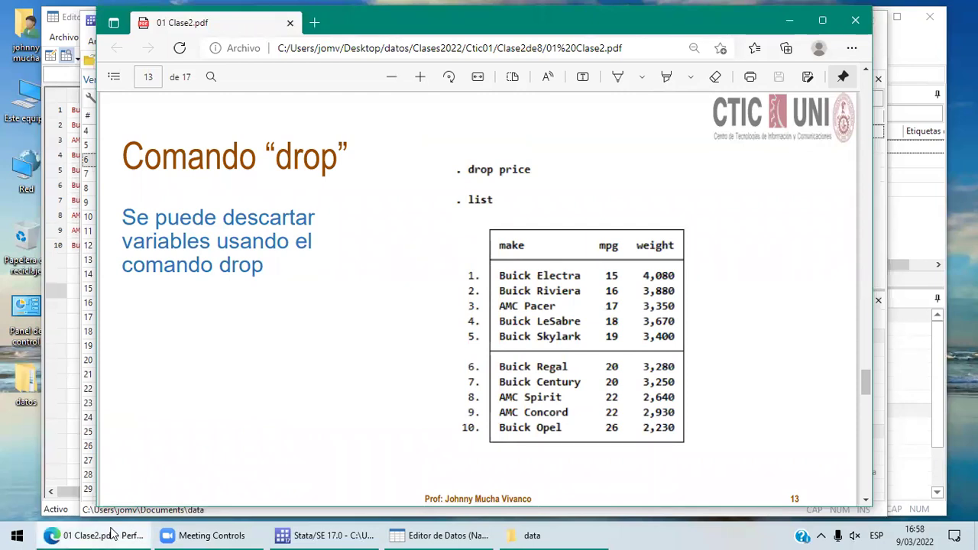
pyautogui.moveTo(307, 530)
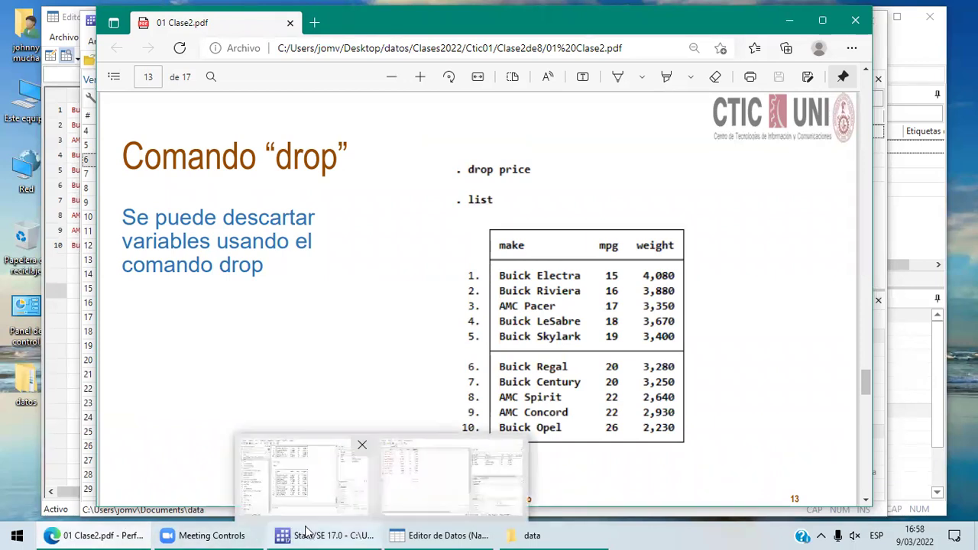
pyautogui.click(352, 532)
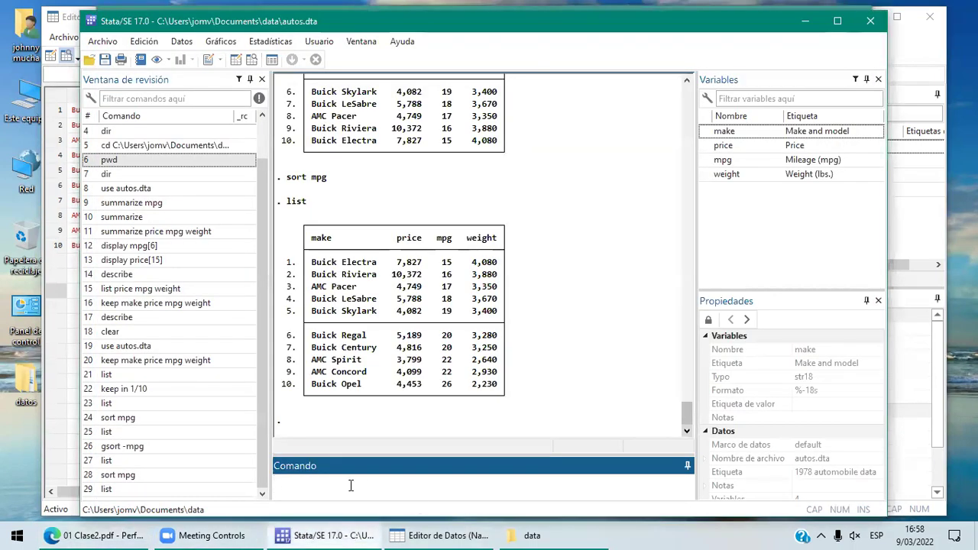
pyautogui.write('drop price')
pyautogui.press('Return')
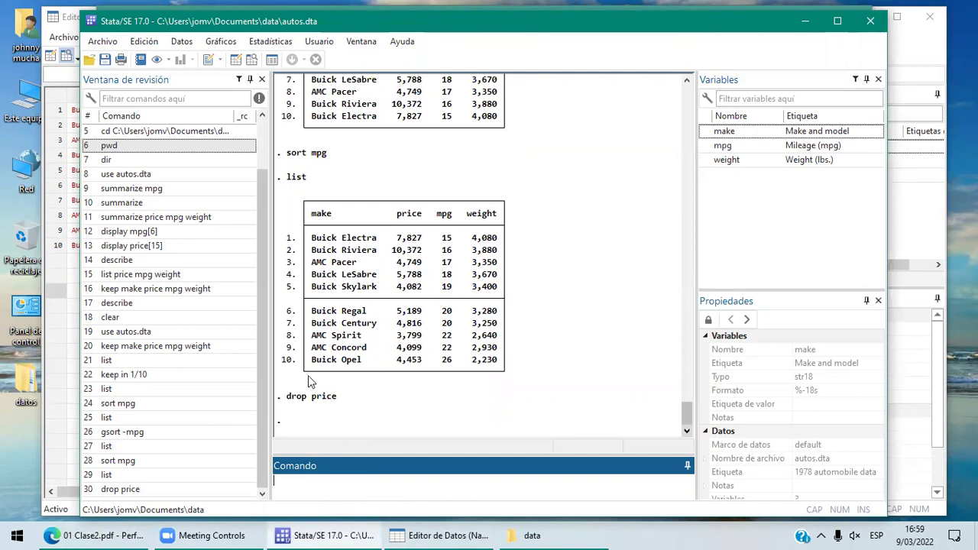
pyautogui.write('list')
pyautogui.press('Return')
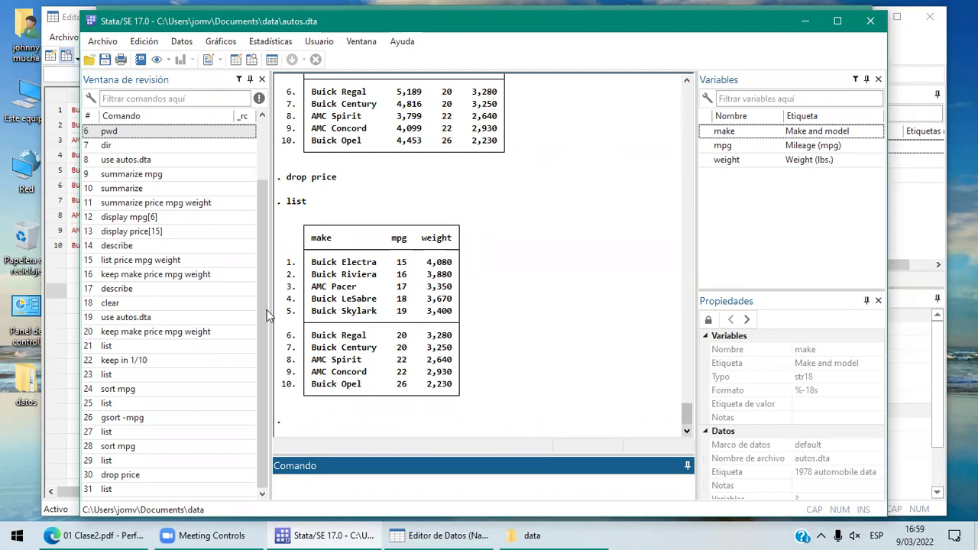
# Switch to 01 Clase2.pdf and go to the slide on deleting observations with drop if
pyautogui.click(136, 535)
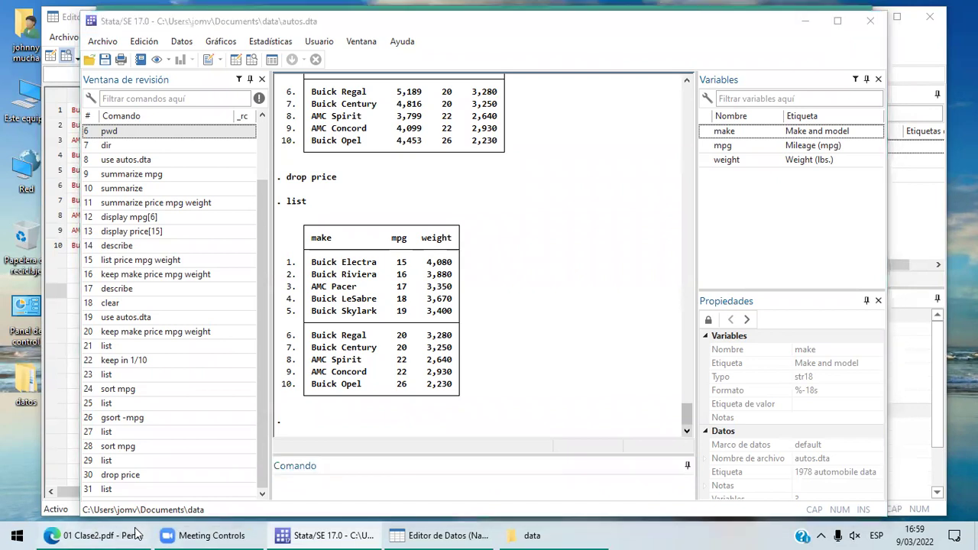
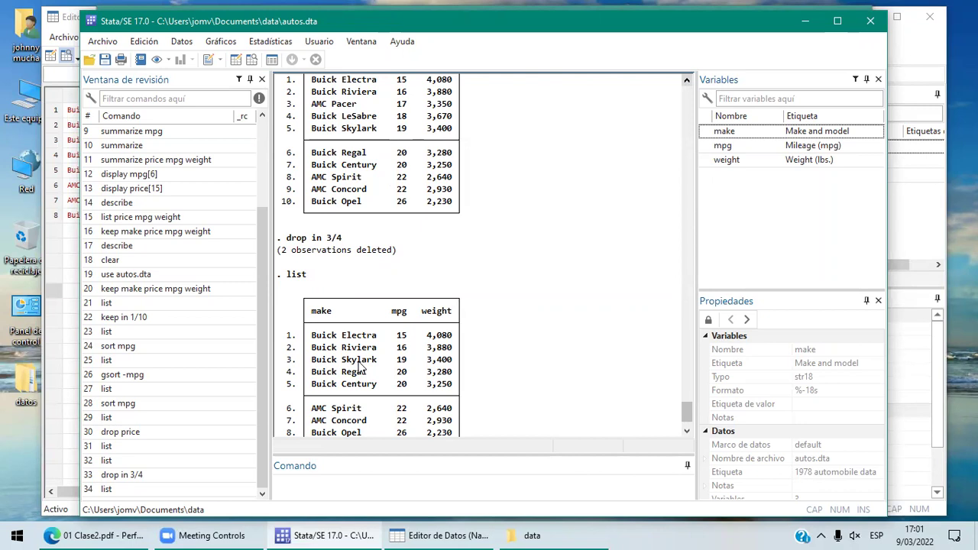
pyautogui.click(130, 532)
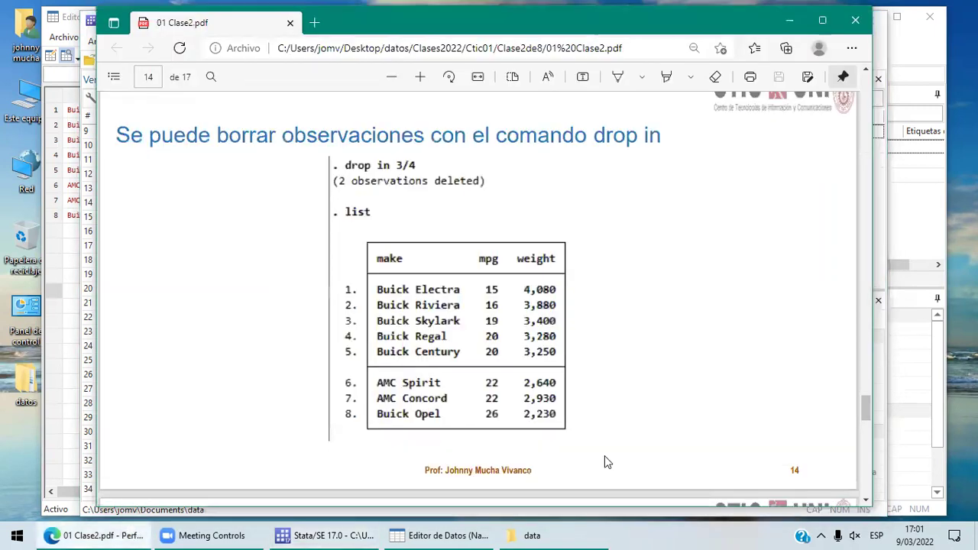
pyautogui.scroll(-1, 871, 508)
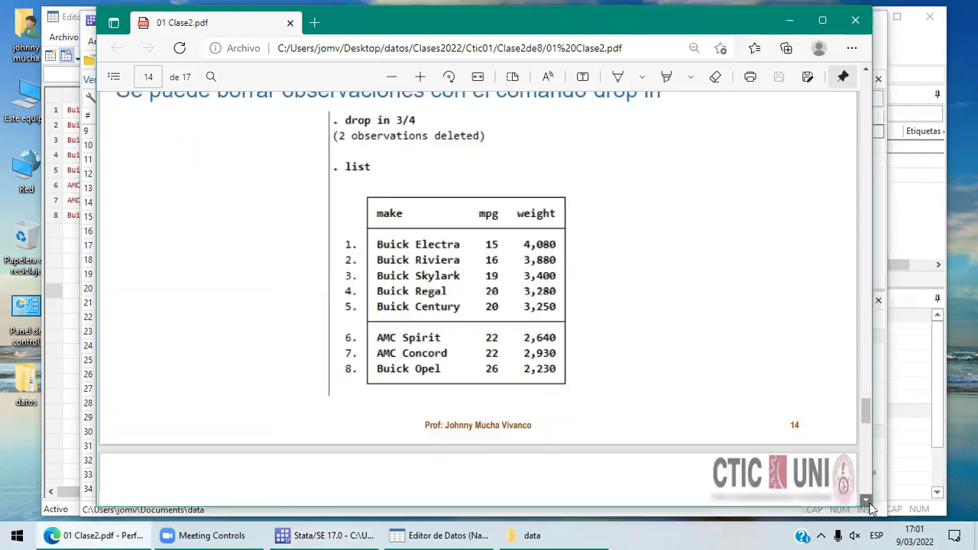
pyautogui.scroll(-5, 871, 508)
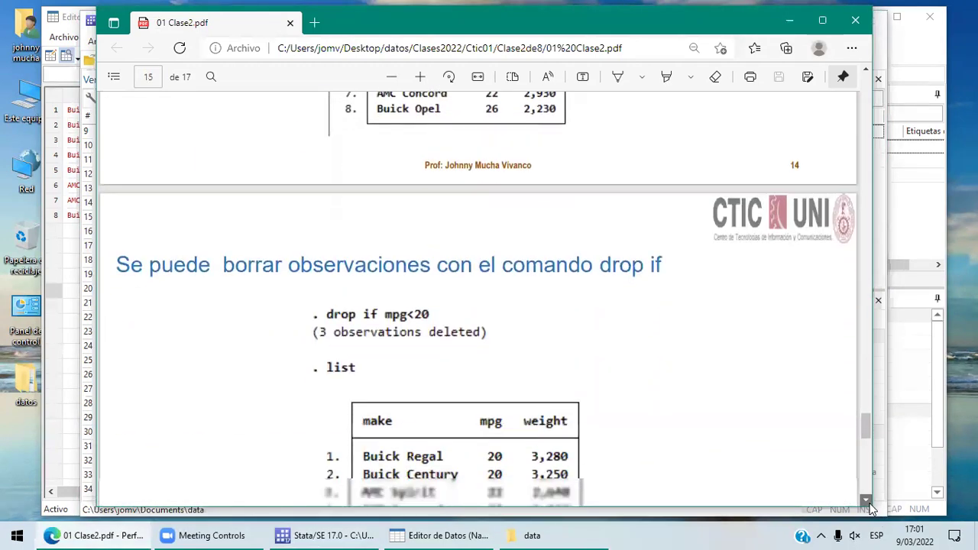
pyautogui.scroll(-1, 871, 508)
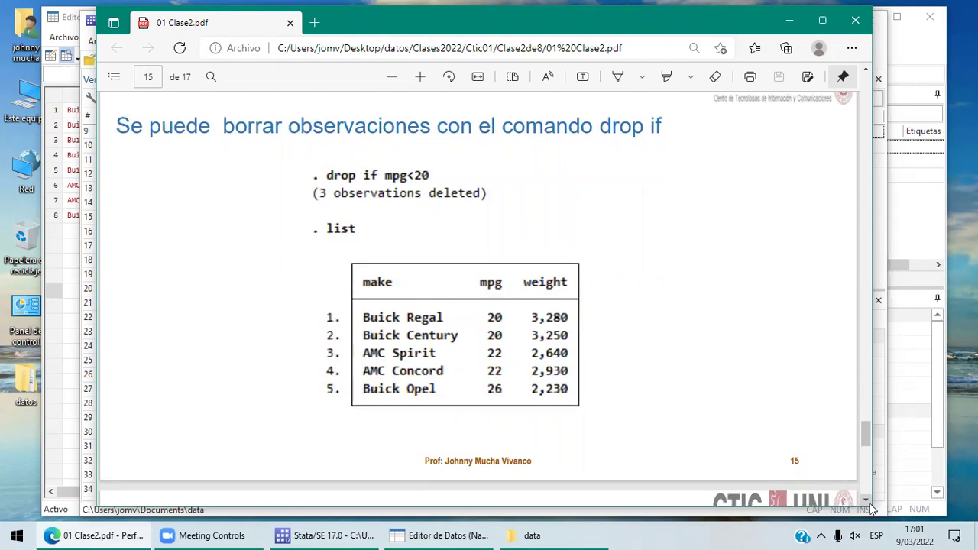
# Switch to Stata and list the current observations
pyautogui.click(333, 535)
pyautogui.write('list')
pyautogui.press('Return')
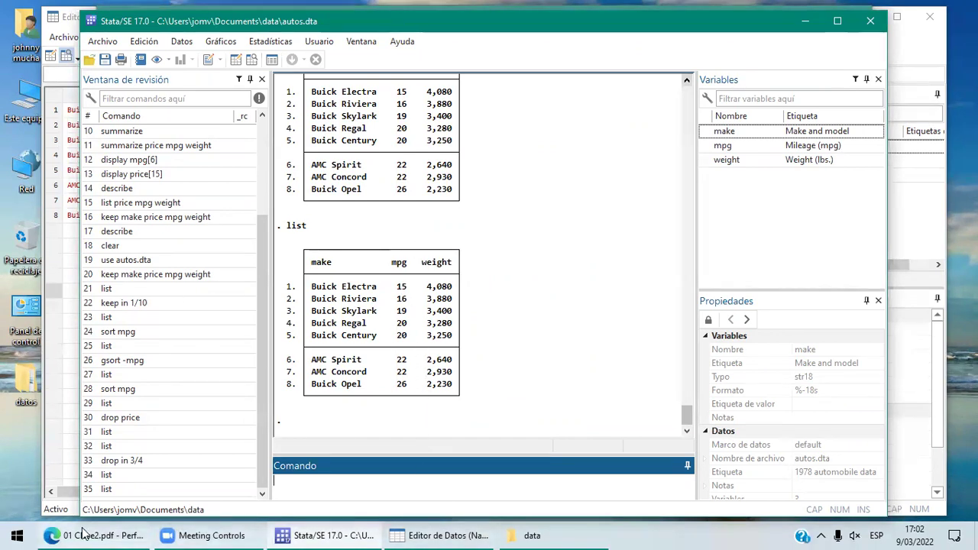
# Compare the drop if mpg<20 example in 01 Clase2.pdf with the current listing in Stata
pyautogui.click(120, 534)
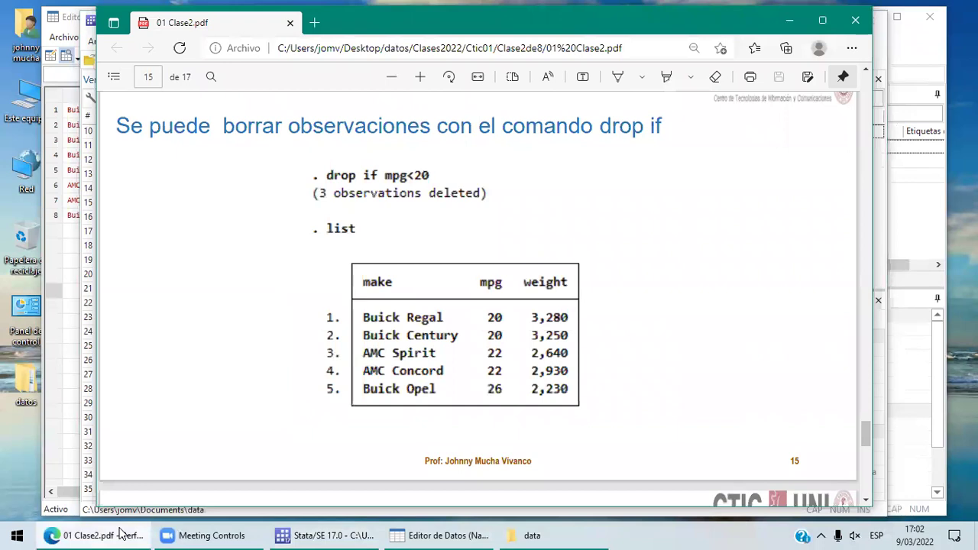
pyautogui.click(330, 535)
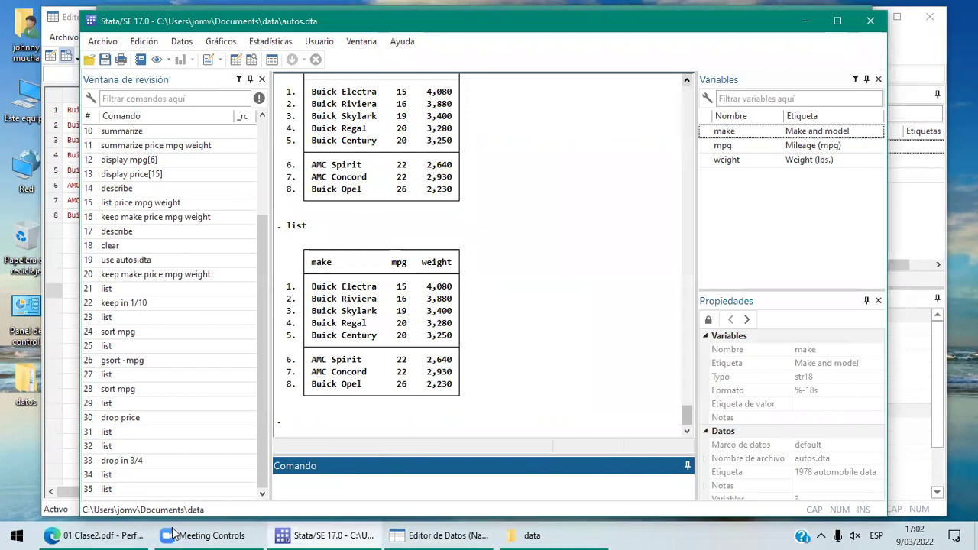
pyautogui.click(135, 534)
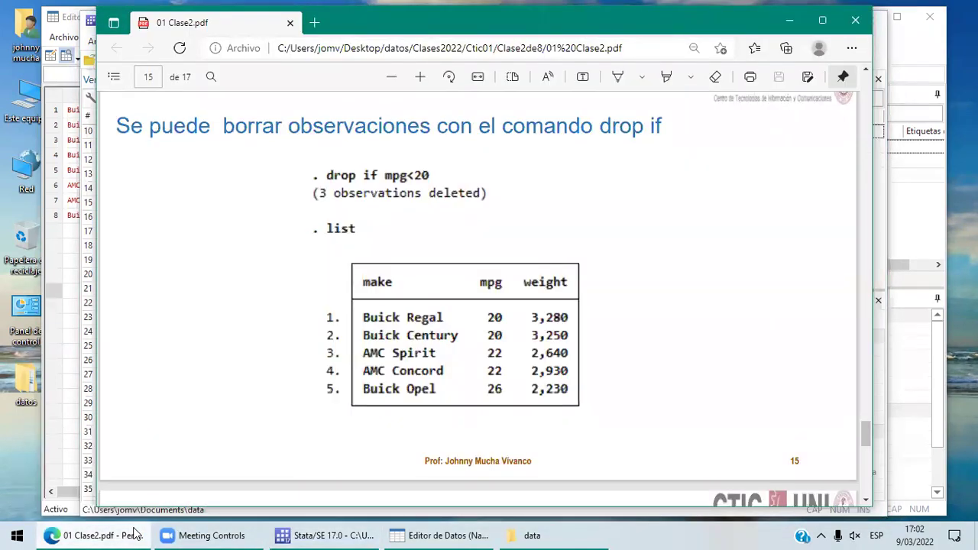
# Switch to Stata, drop the observations with mpg<20 and list the data
pyautogui.click(321, 535)
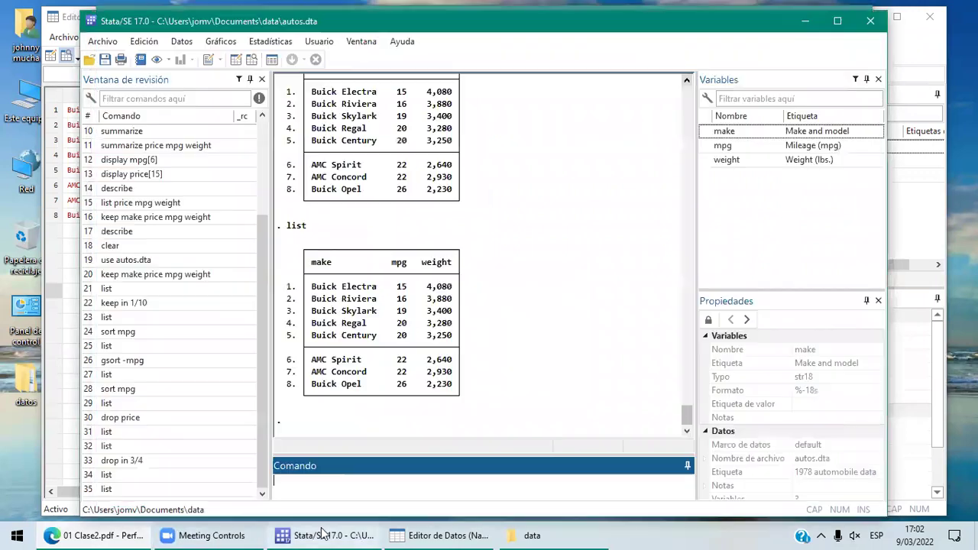
pyautogui.write('drop ')
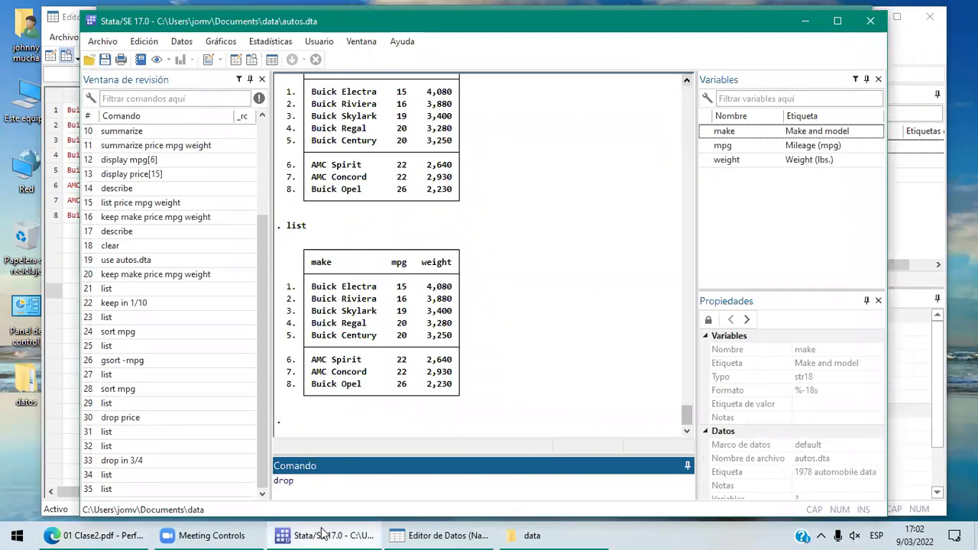
pyautogui.write('if mpg-')
pyautogui.press('BackSpace')
pyautogui.write('<20')
pyautogui.press('Return')
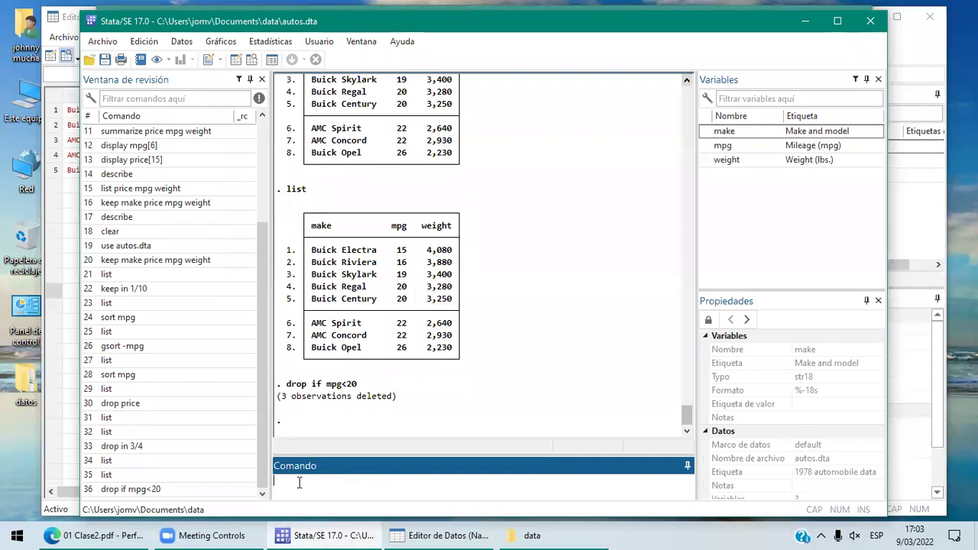
pyautogui.write('list')
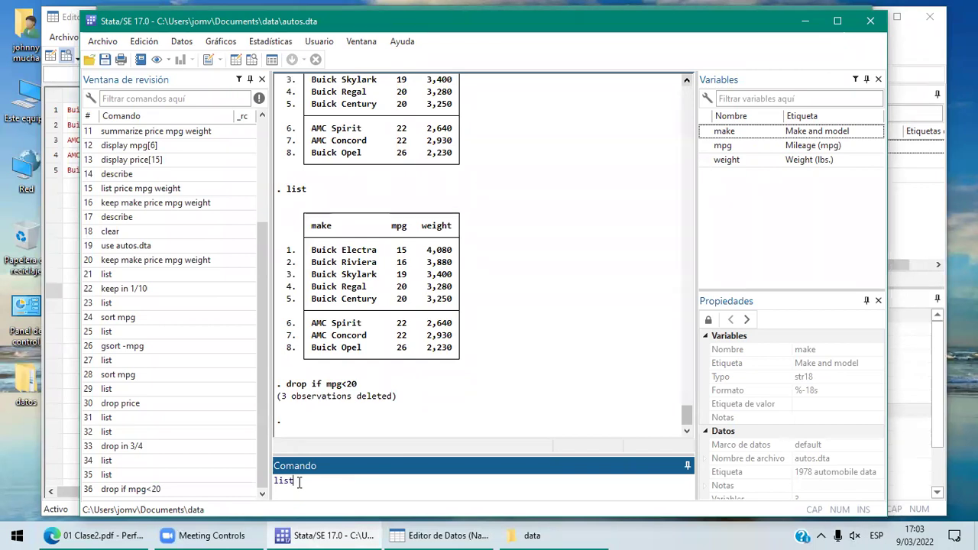
pyautogui.press('Return')
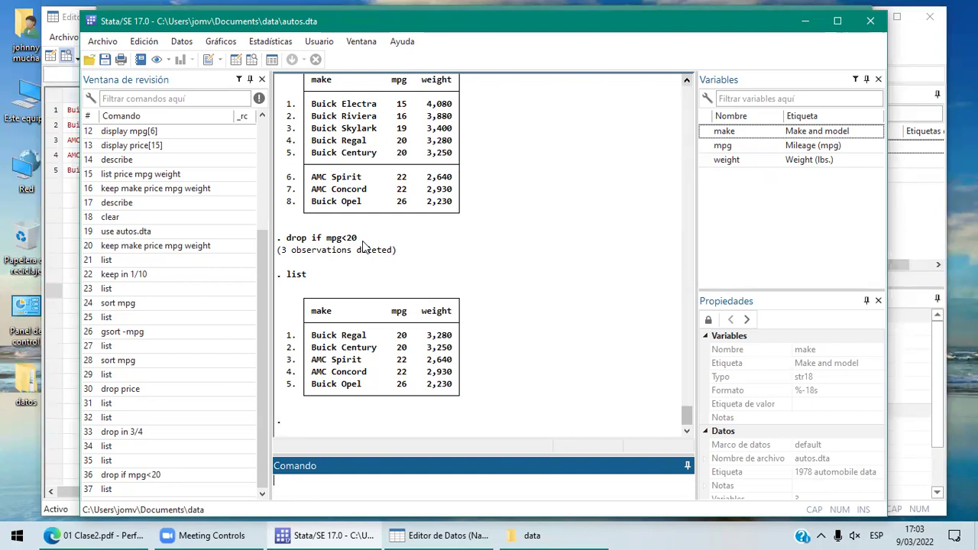
# Switch to 01 Clase2.pdf and go to the slide on creating new variables with generate
pyautogui.click(119, 534)
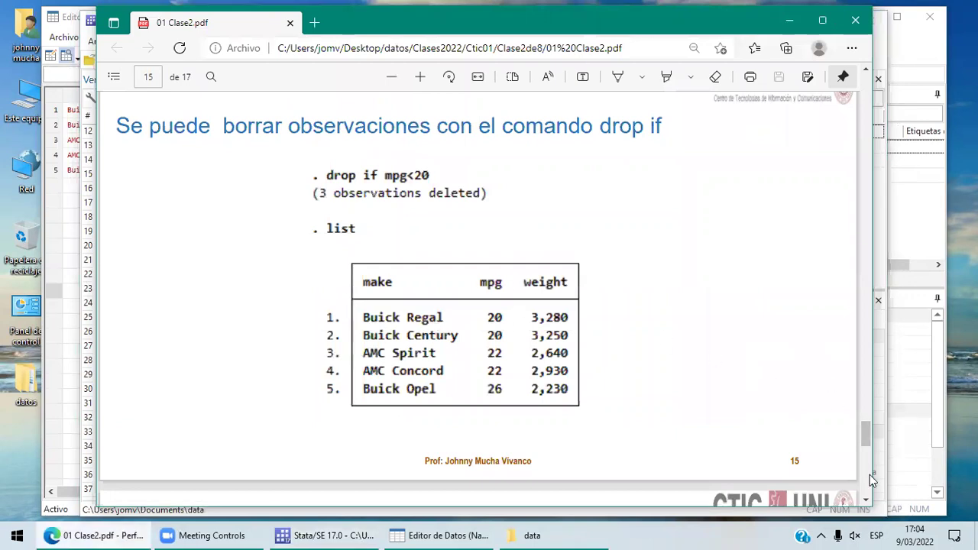
pyautogui.click(866, 501)
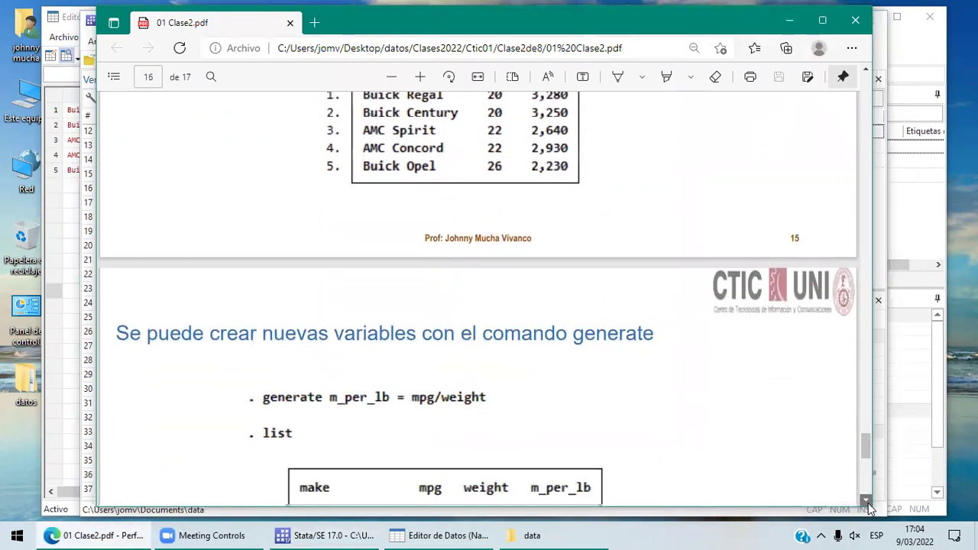
pyautogui.click(866, 501)
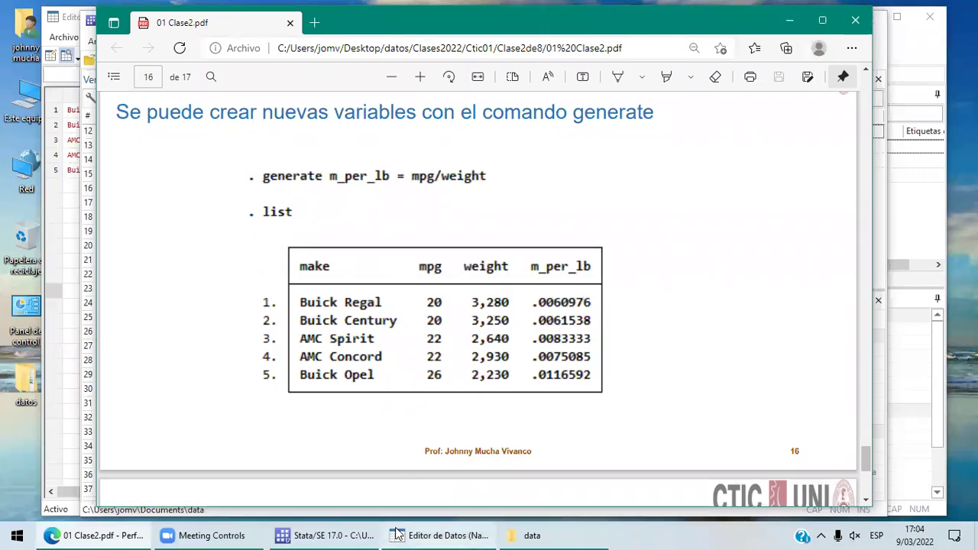
# Switch to Stata and list the observations left in the dataset
pyautogui.click(336, 535)
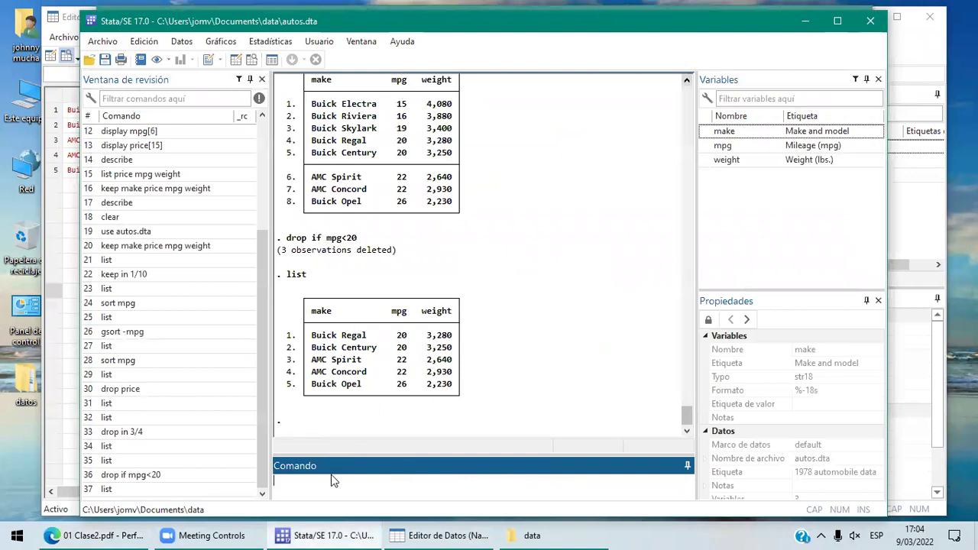
pyautogui.write('list')
pyautogui.press('Return')
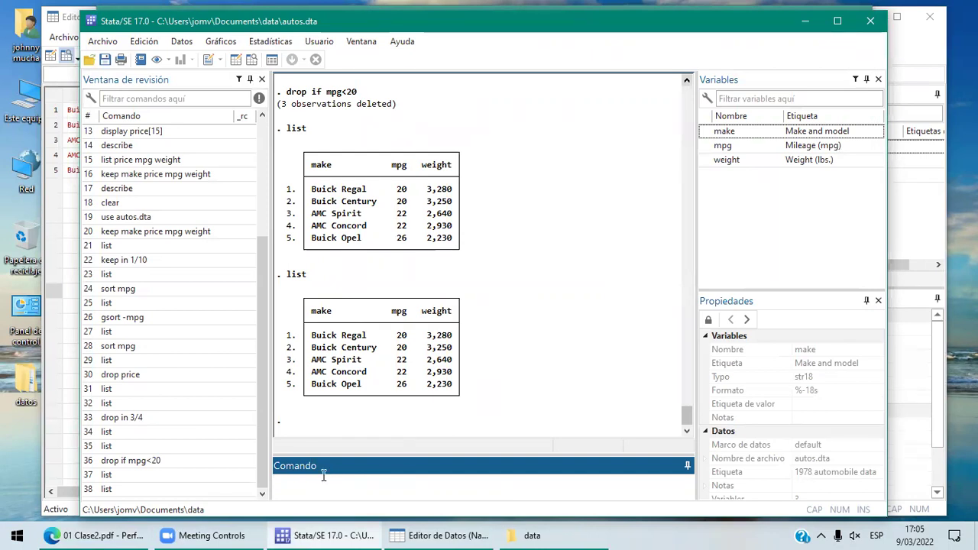
# Check the generate example in 01 Clase2.pdf, then create m_per_lb=mpg/weight in Stata and list the data
pyautogui.click(130, 534)
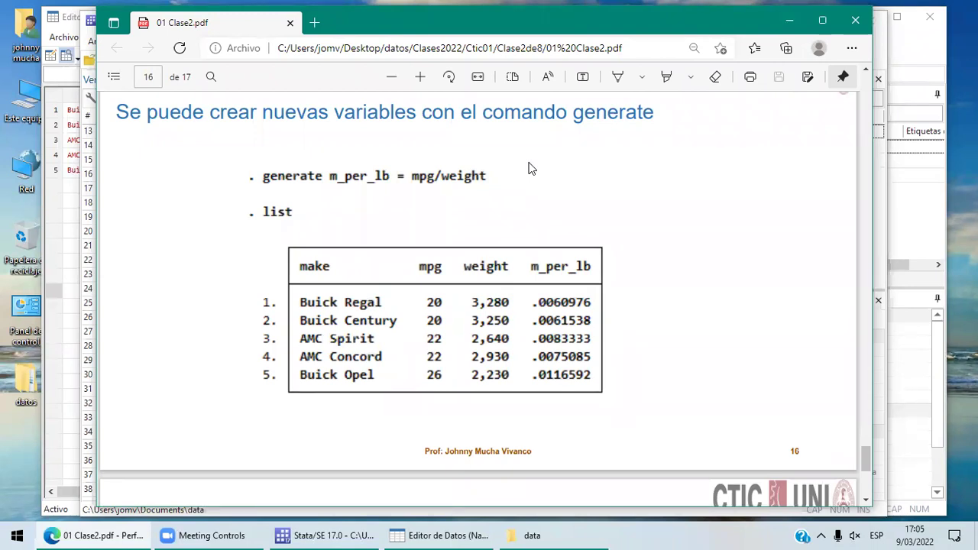
pyautogui.click(353, 532)
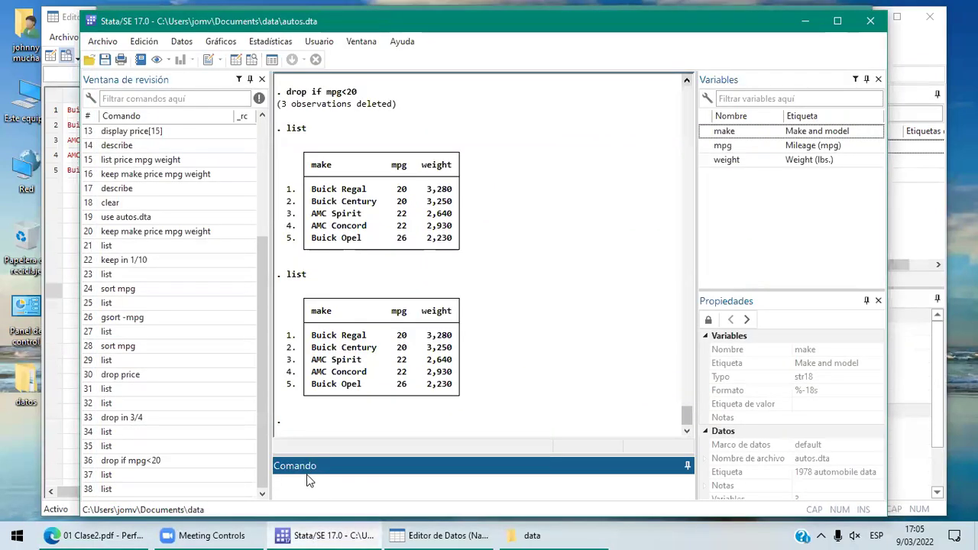
pyautogui.write('generate m_per_lb')
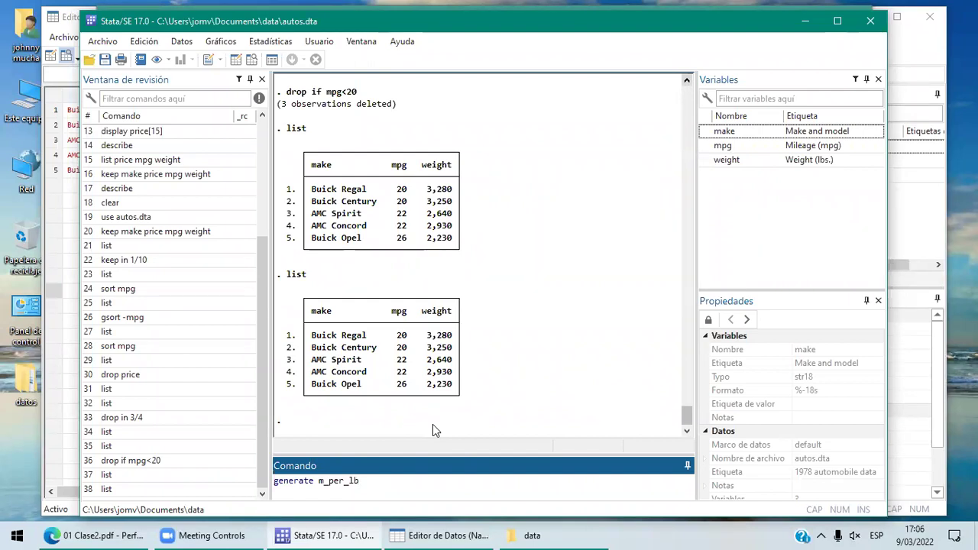
pyautogui.write('=mpg/weight')
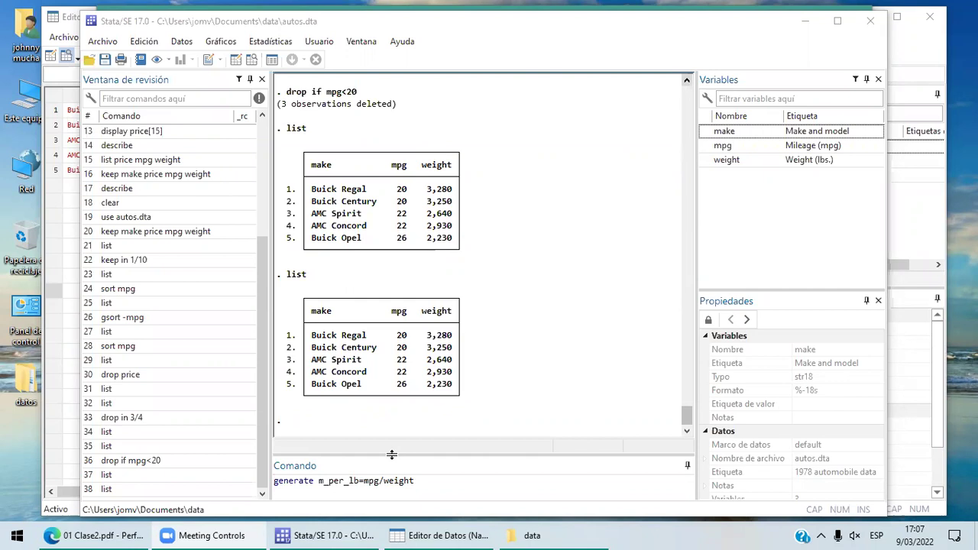
pyautogui.click(419, 481)
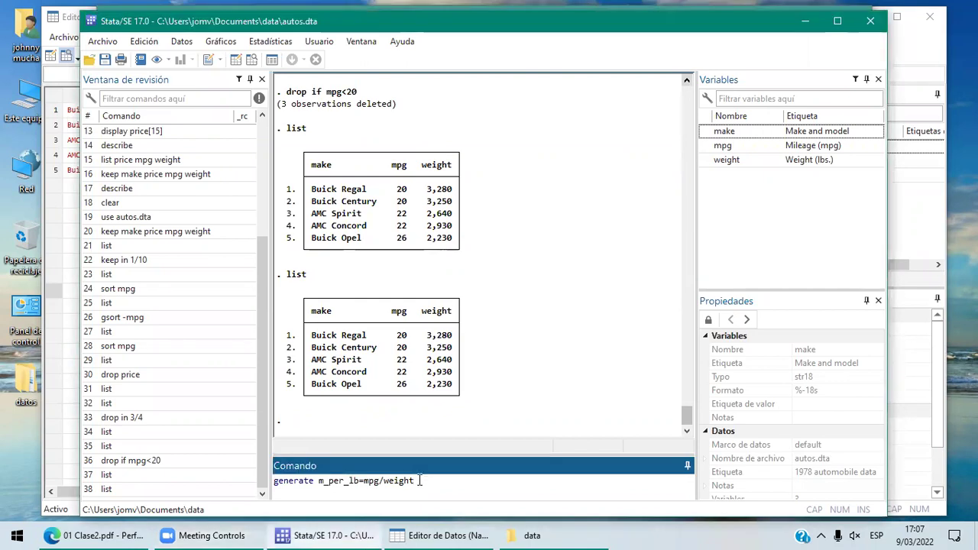
pyautogui.press('Return')
pyautogui.write('list')
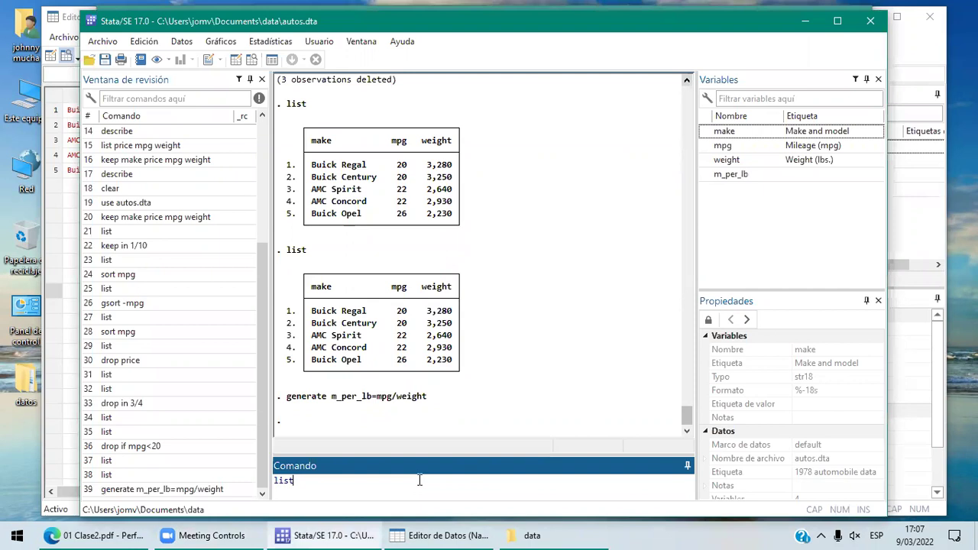
pyautogui.press('Return')
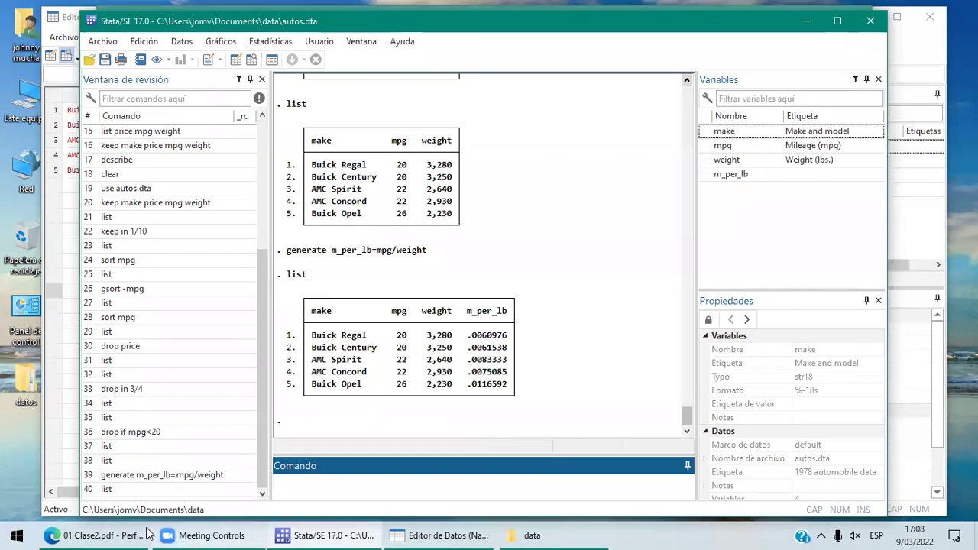
# Copy save "autos.dta", replace from the Observaciones slide in 01 Clase2.pdf into Stata's command line without running it
pyautogui.click(107, 535)
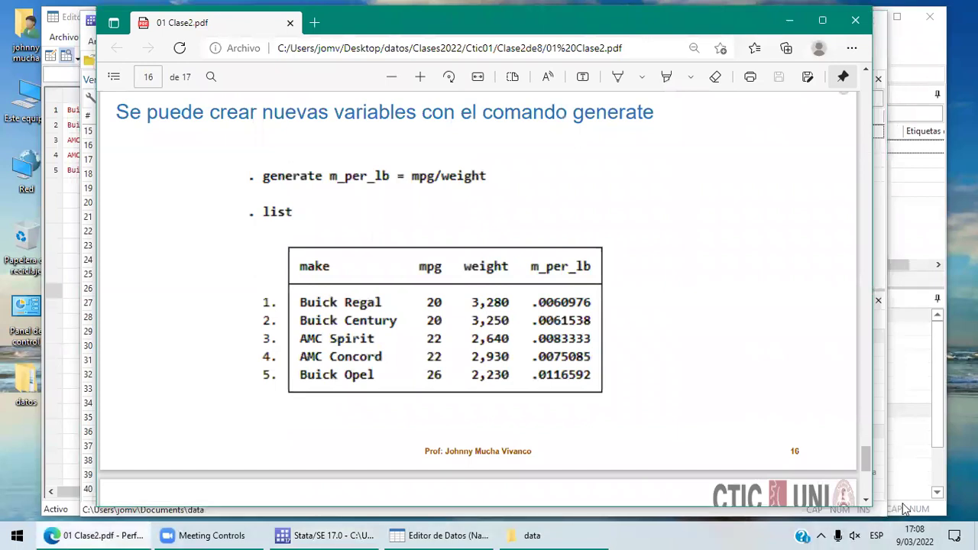
pyautogui.moveTo(866, 505); pyautogui.dragTo(867, 504)
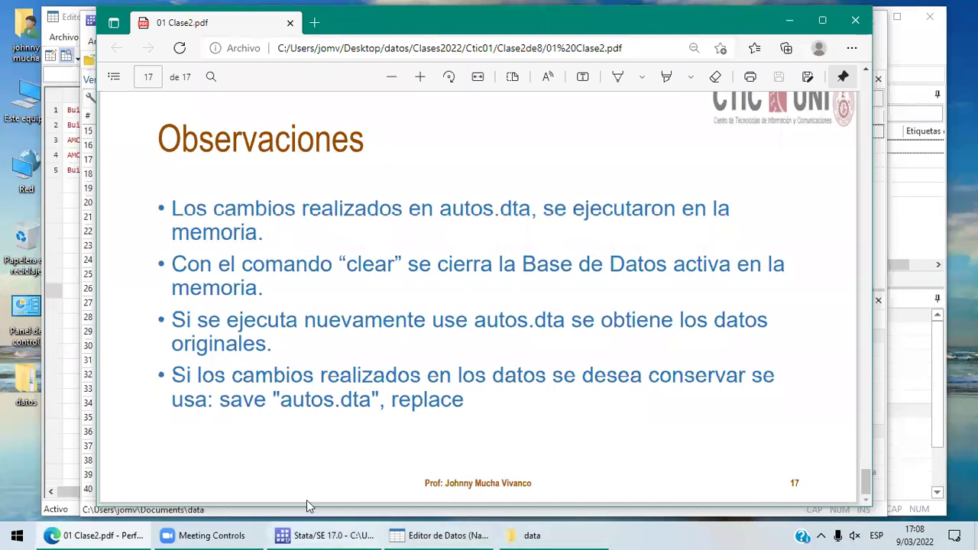
pyautogui.moveTo(220, 399); pyautogui.dragTo(467, 401)
pyautogui.hotkey('ctrl', 'c')
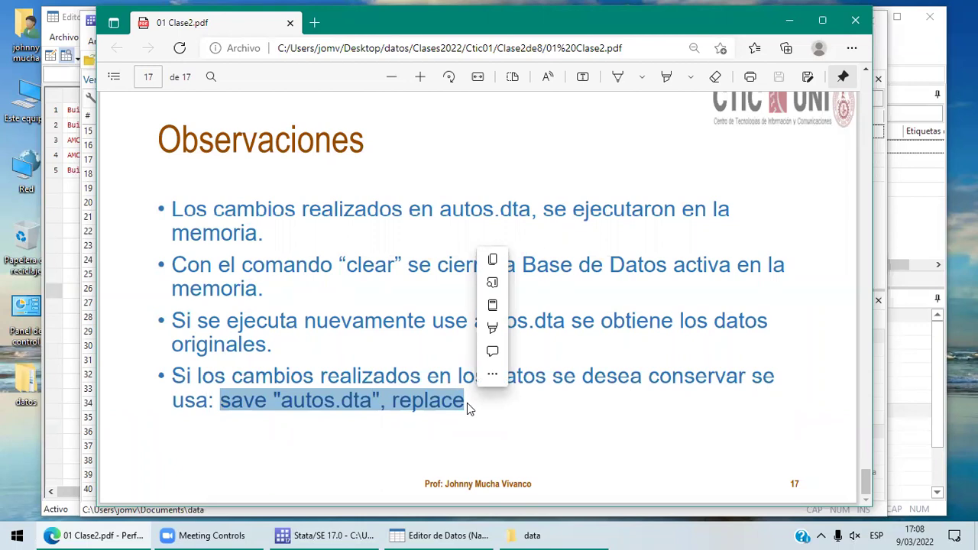
pyautogui.click(495, 258)
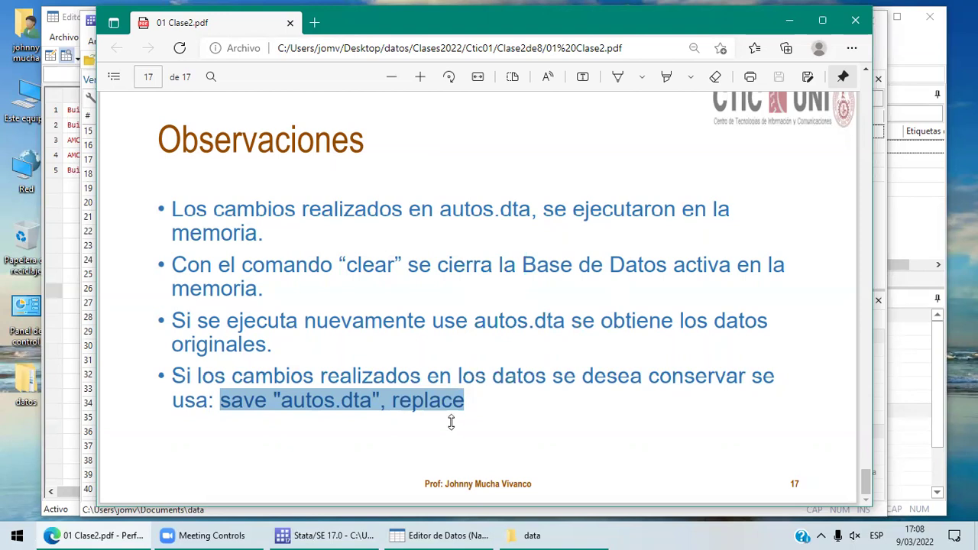
pyautogui.click(359, 535)
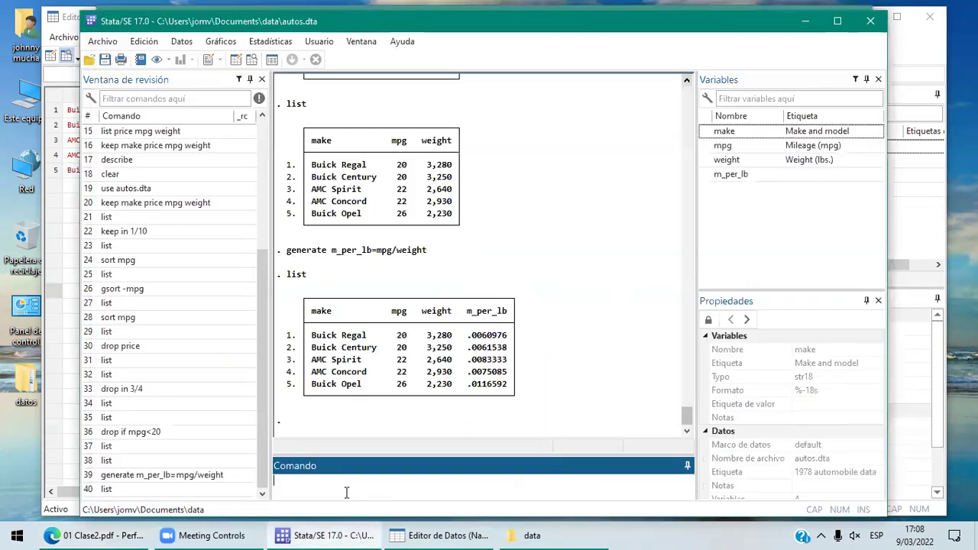
pyautogui.hotkey('ctrl', 'v')
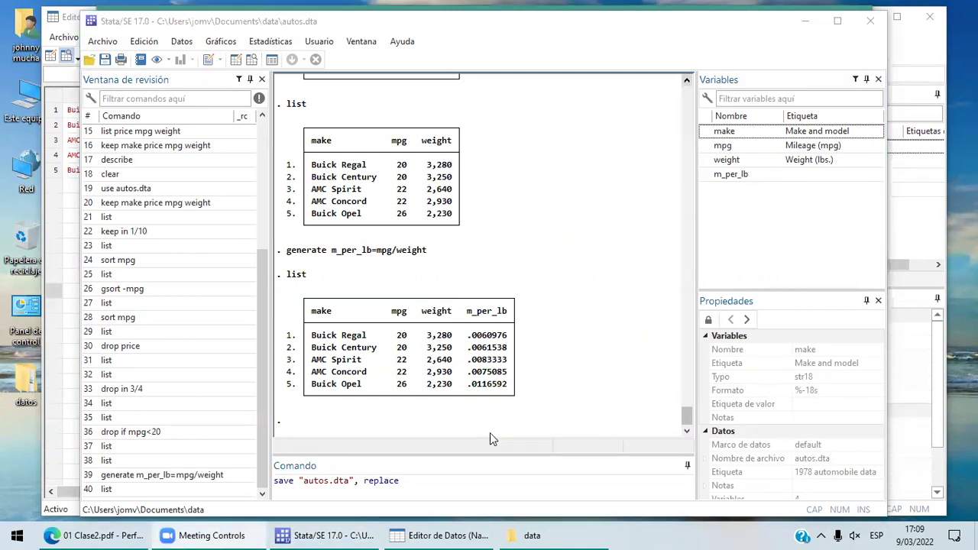
# Clear the unexecuted save "autos.dta", replace command from the command line
pyautogui.click(430, 484)
pyautogui.click(410, 483)
pyautogui.press('BackSpace')
pyautogui.press('BackSpace')
pyautogui.press('BackSpace')
pyautogui.press('BackSpace')
pyautogui.press('BackSpace')
pyautogui.press('BackSpace')
pyautogui.press('BackSpace')
pyautogui.press('BackSpace')
pyautogui.press('BackSpace')
pyautogui.press('BackSpace')
pyautogui.press('BackSpace')
pyautogui.press('BackSpace')
pyautogui.press('BackSpace')
pyautogui.press('BackSpace')
pyautogui.press('BackSpace')
pyautogui.press('BackSpace')
pyautogui.press('BackSpace')
pyautogui.press('BackSpace')
pyautogui.press('BackSpace')
pyautogui.press('BackSpace')
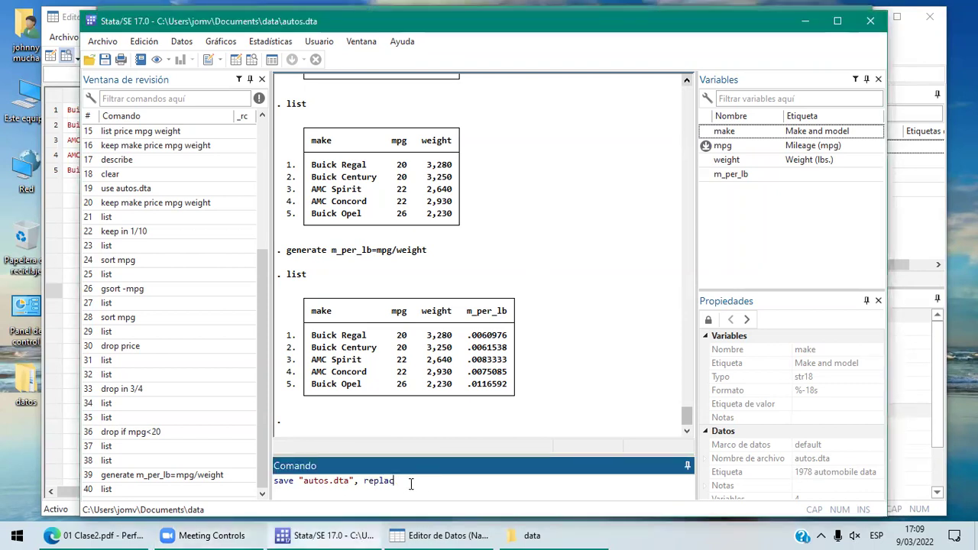
pyautogui.press('BackSpace')
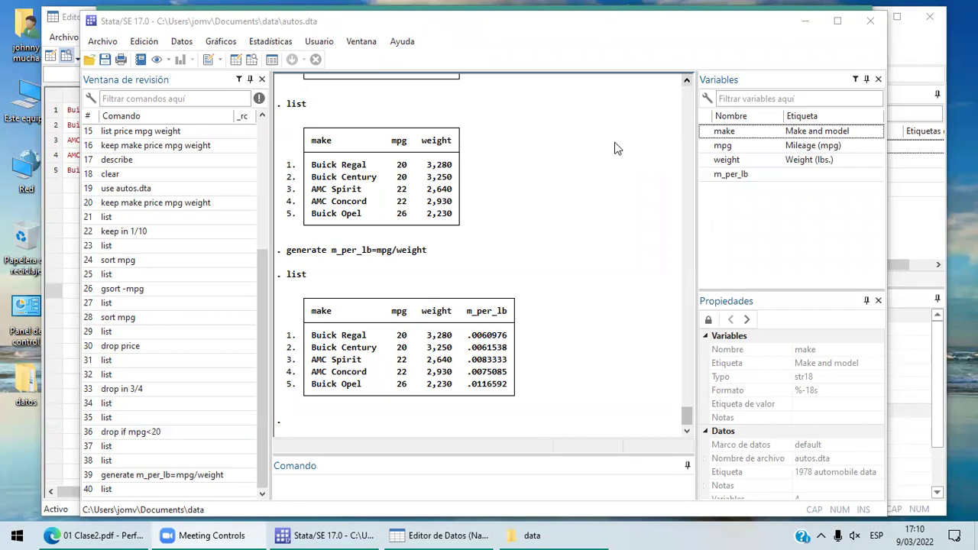
# Start saving over autos.dta, check the data folder in File Explorer, and decline the file replacement in Stata
pyautogui.click(104, 60)
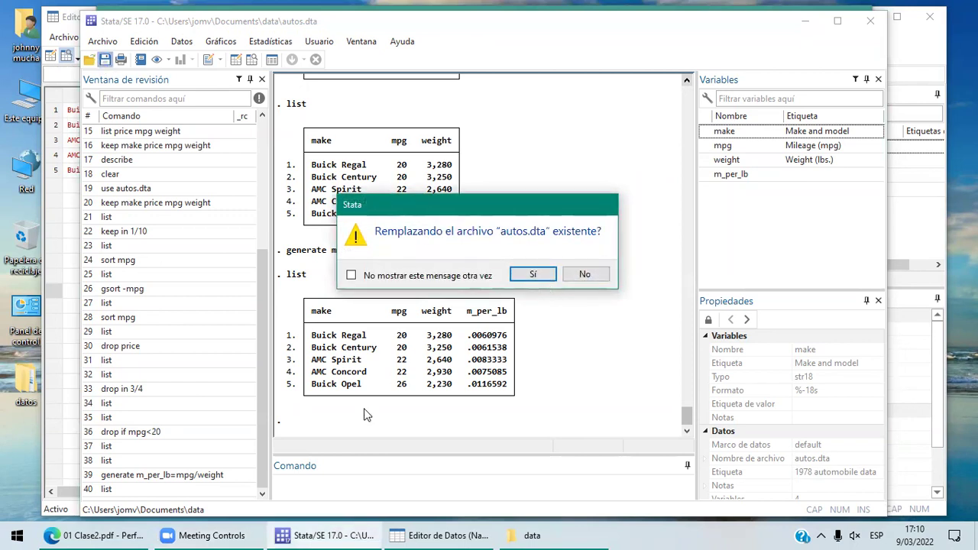
pyautogui.click(136, 535)
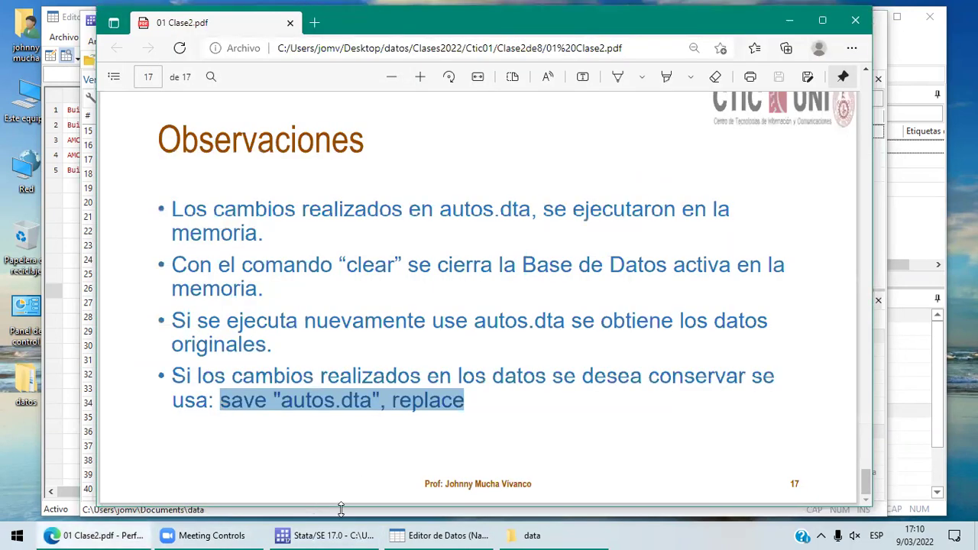
pyautogui.click(541, 535)
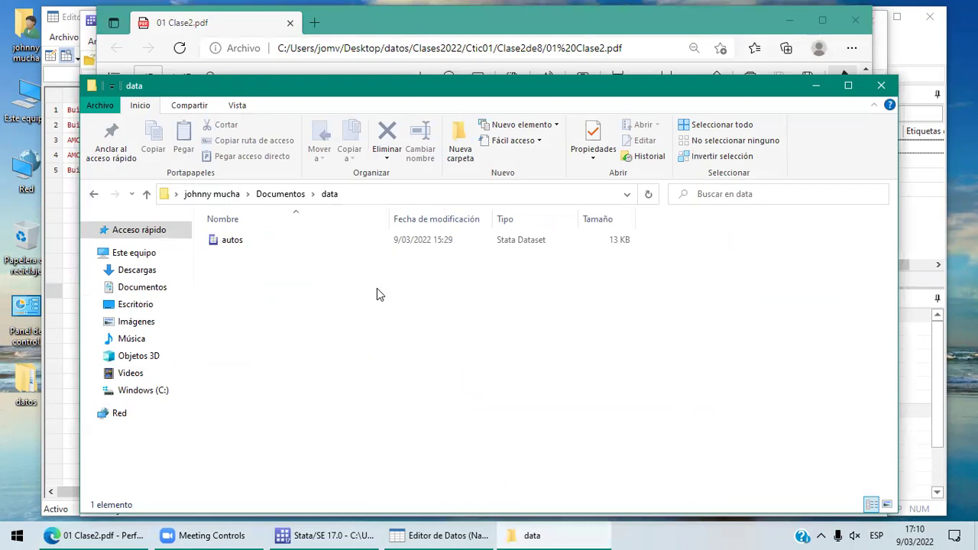
pyautogui.click(888, 90)
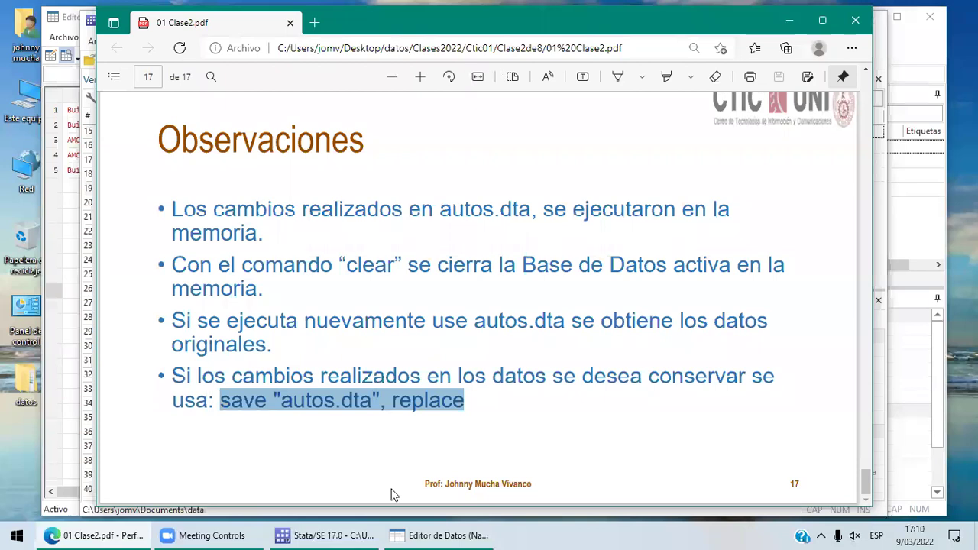
pyautogui.click(364, 532)
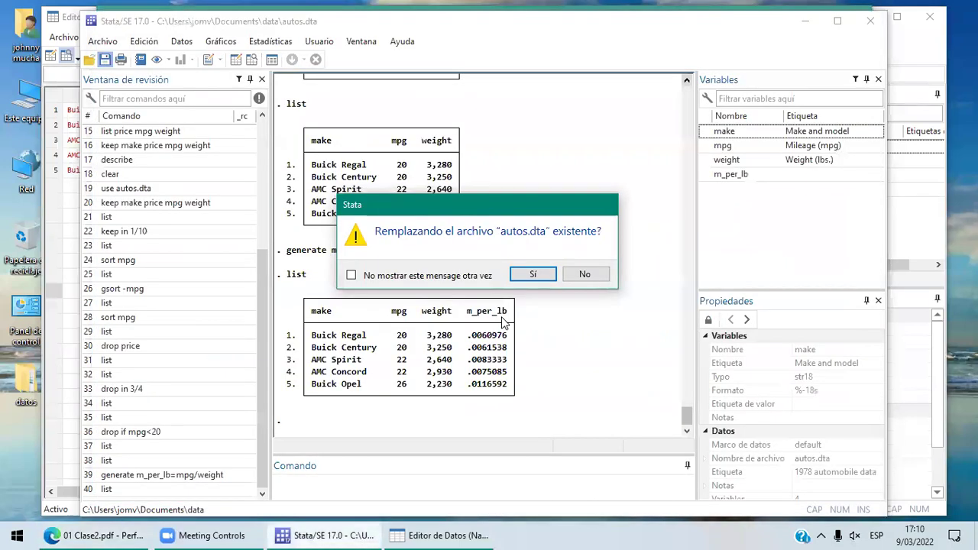
pyautogui.click(584, 274)
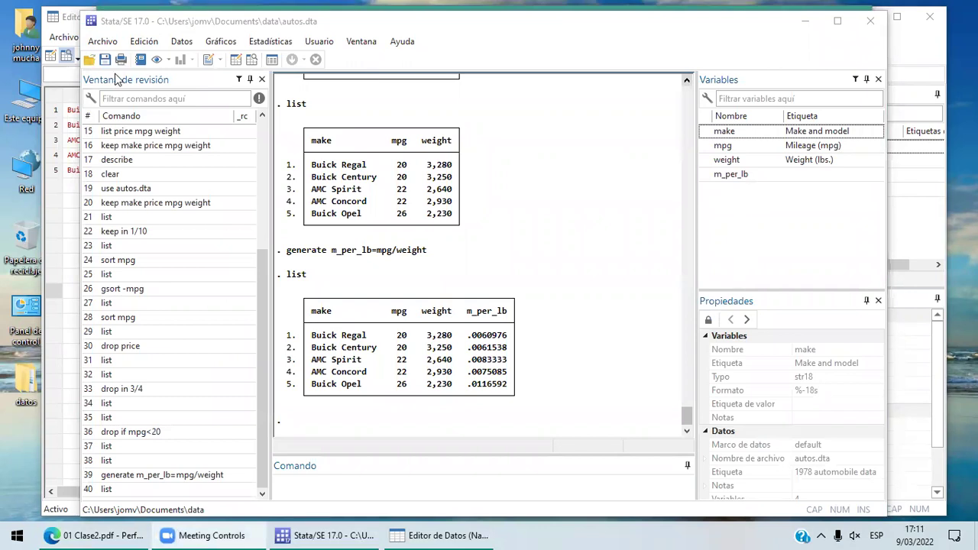
pyautogui.click(99, 42)
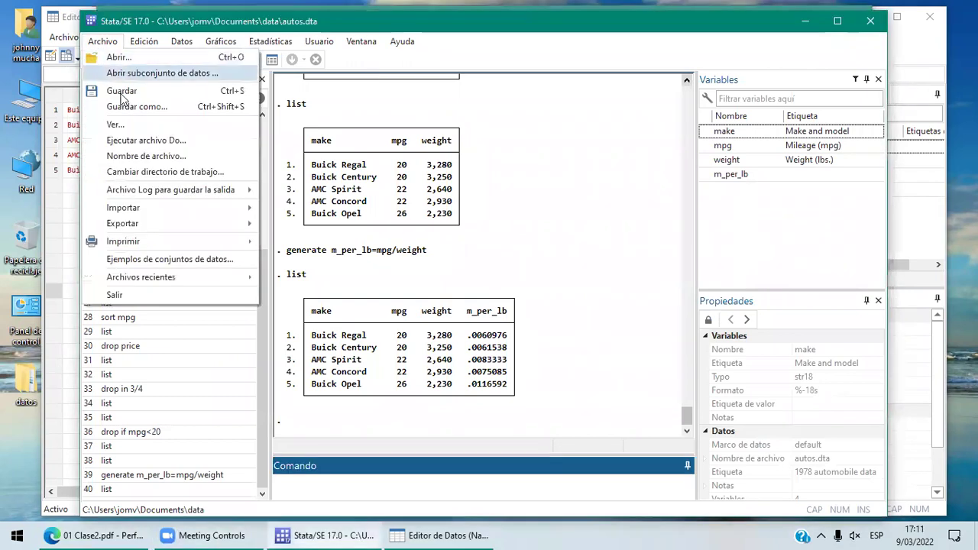
pyautogui.click(138, 107)
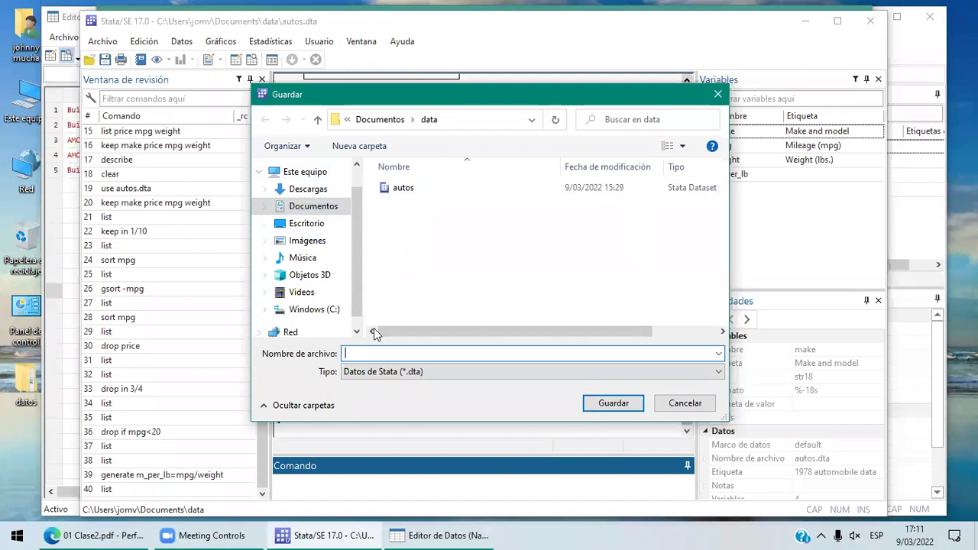
pyautogui.click(716, 95)
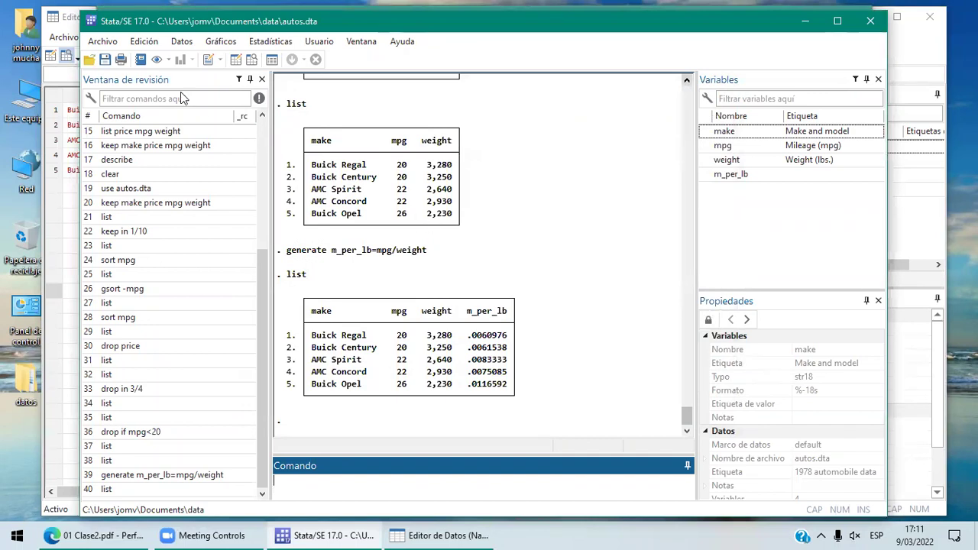
# Save the modified dataset under the new name carros in the Documents\data folder as a Stata data file
pyautogui.click(102, 41)
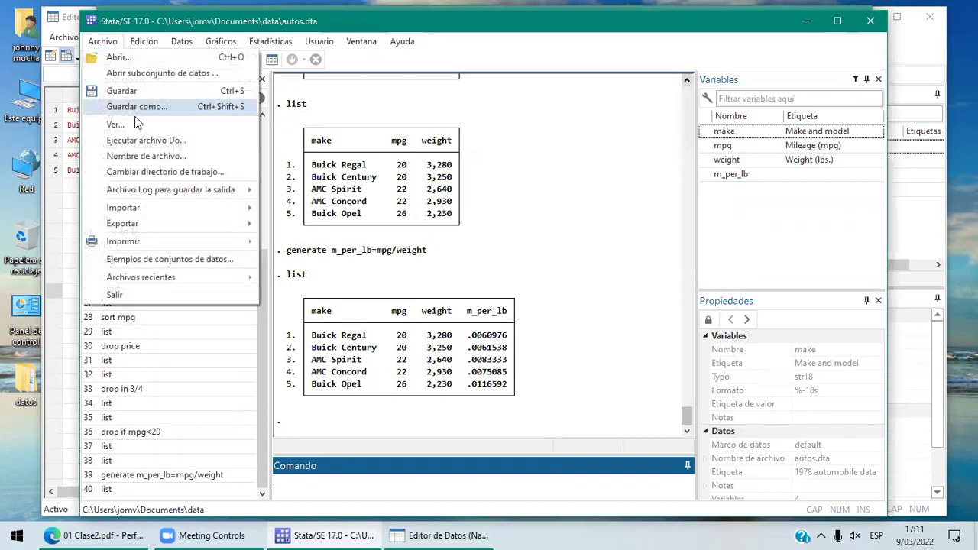
pyautogui.click(135, 111)
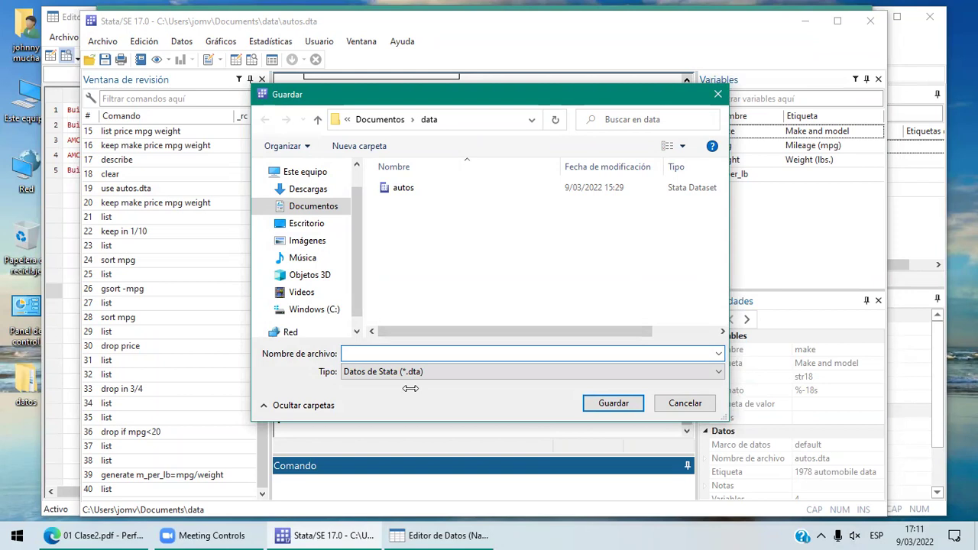
pyautogui.click(390, 354)
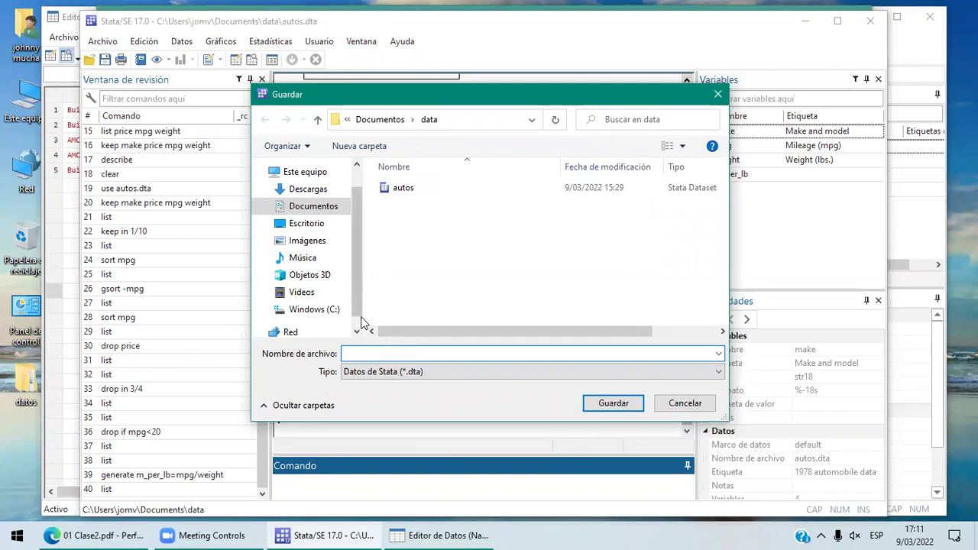
pyautogui.write('carros')
pyautogui.click(614, 403)
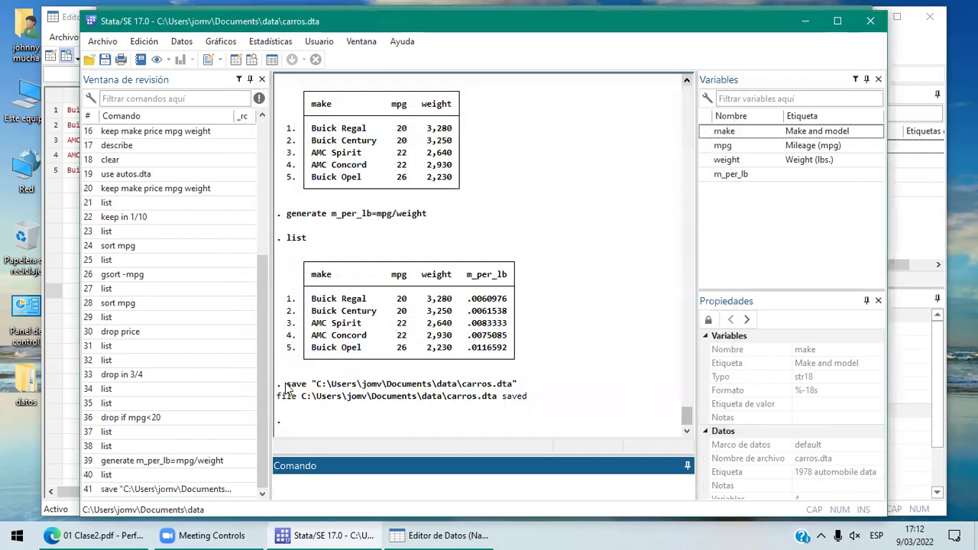
# Highlight the save output for carros.dta in the results, then return to the Observaciones slide in 01 Clase2.pdf
pyautogui.moveTo(289, 388); pyautogui.dragTo(537, 404)
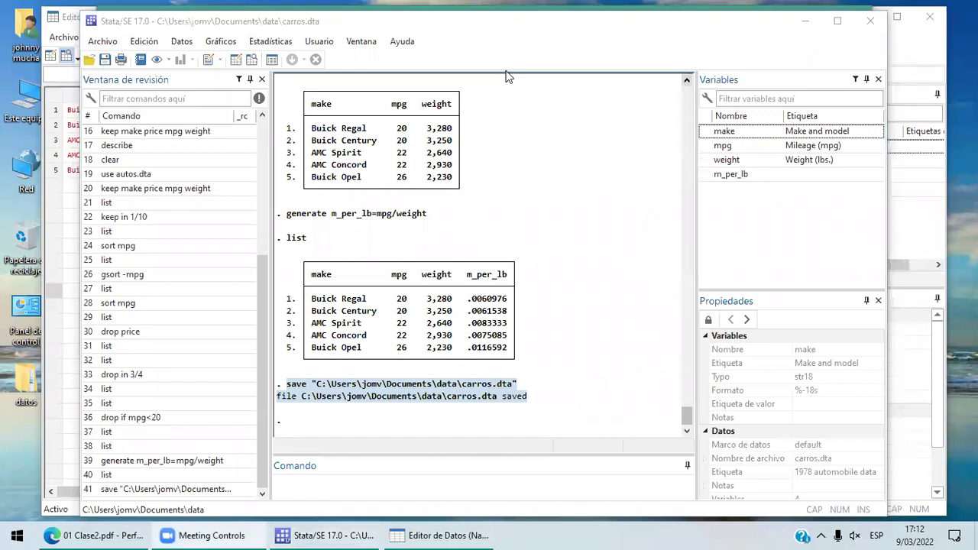
pyautogui.click(353, 488)
pyautogui.click(349, 497)
pyautogui.click(126, 535)
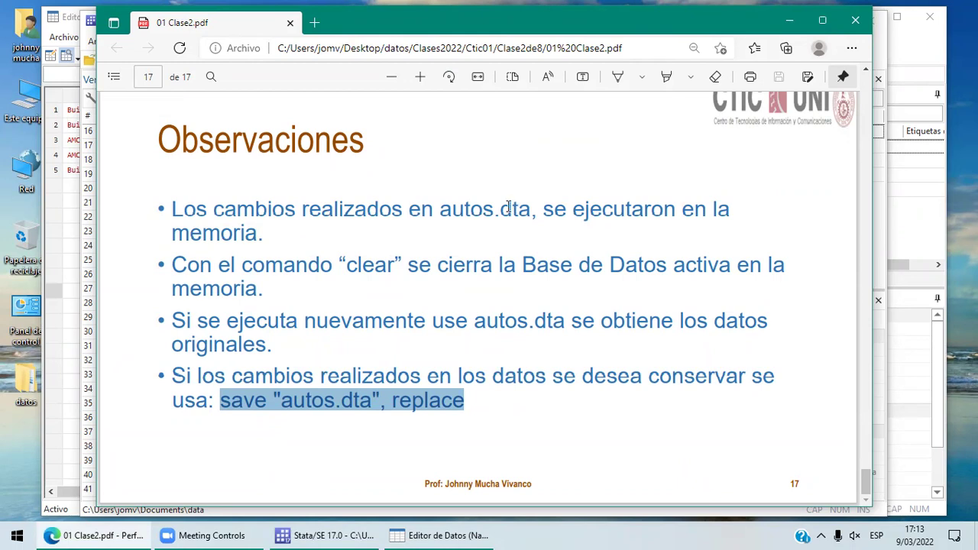
# Switch to Google Chrome and open the Clase2de8 folder inside CticStata01 in Google Drive
pyautogui.press('super')
pyautogui.write('ch')
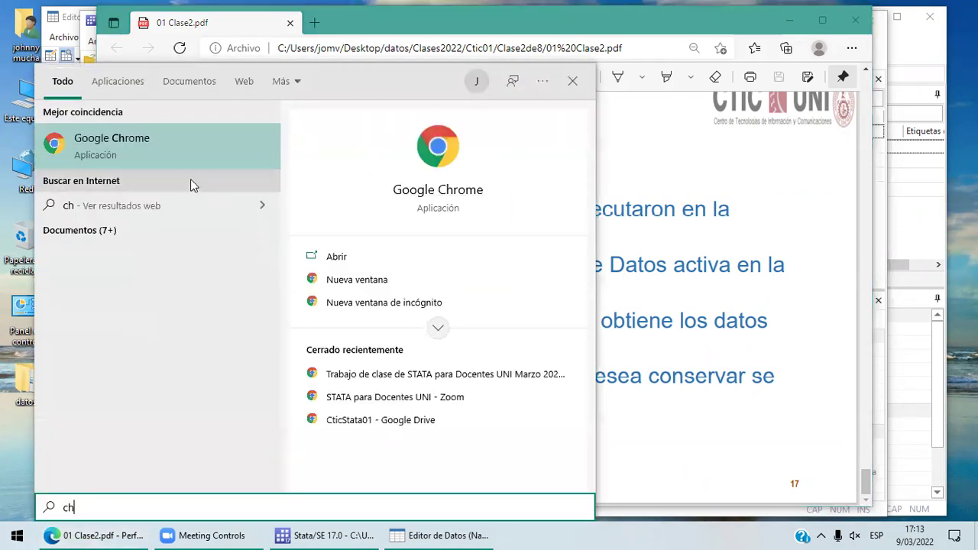
pyautogui.press('Escape')
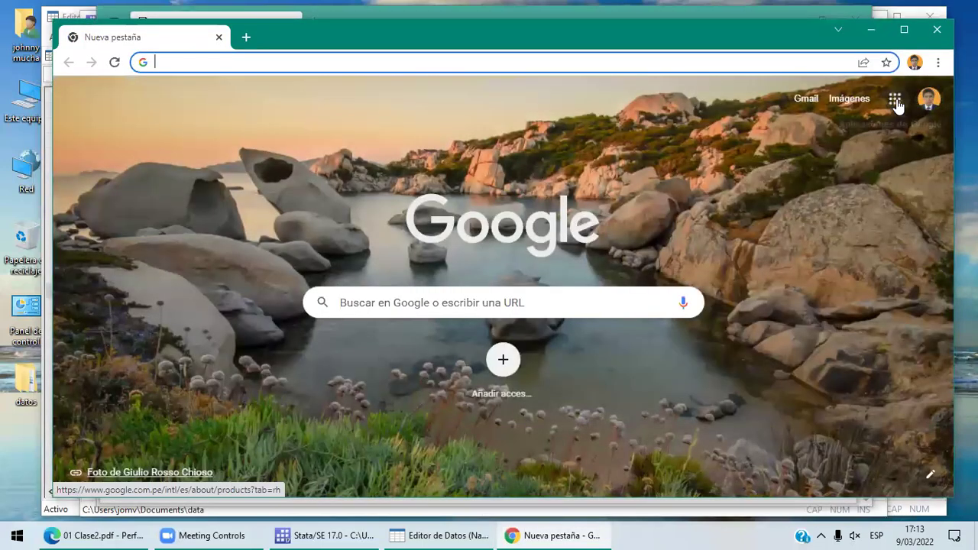
pyautogui.click(894, 98)
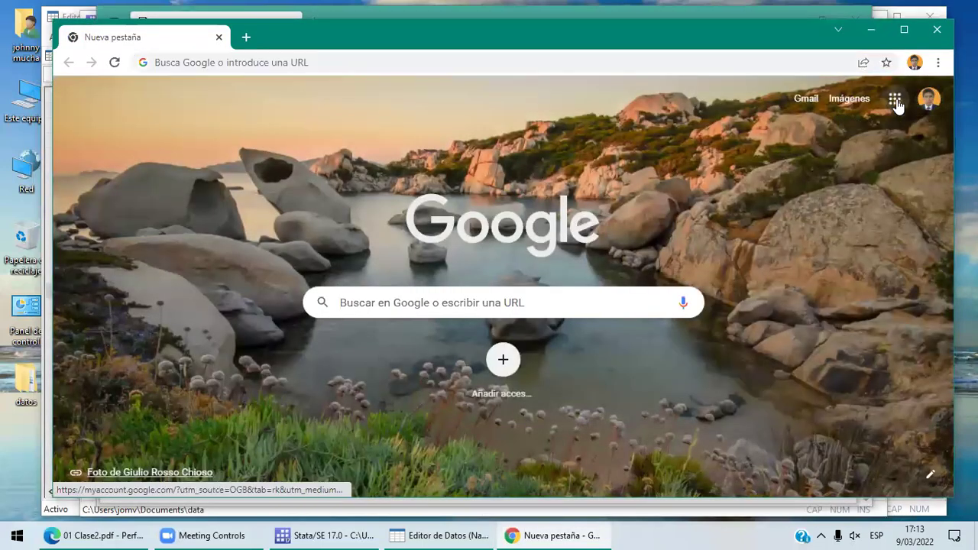
pyautogui.click(899, 176)
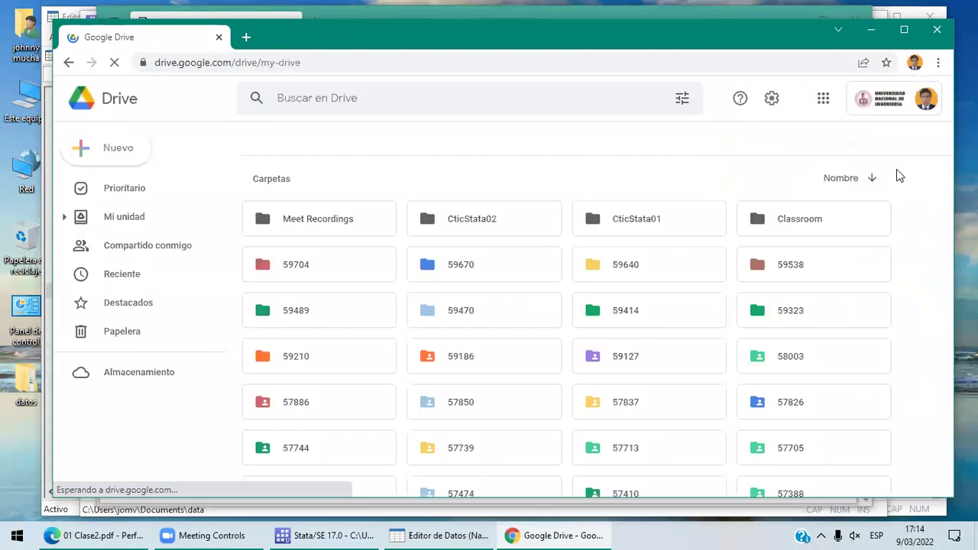
pyautogui.doubleClick(770, 225)
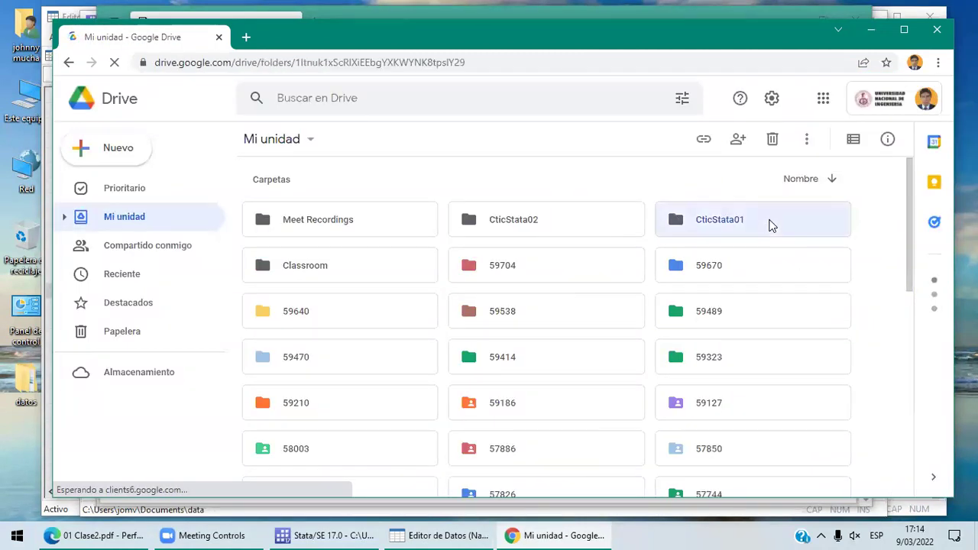
pyautogui.doubleClick(339, 218)
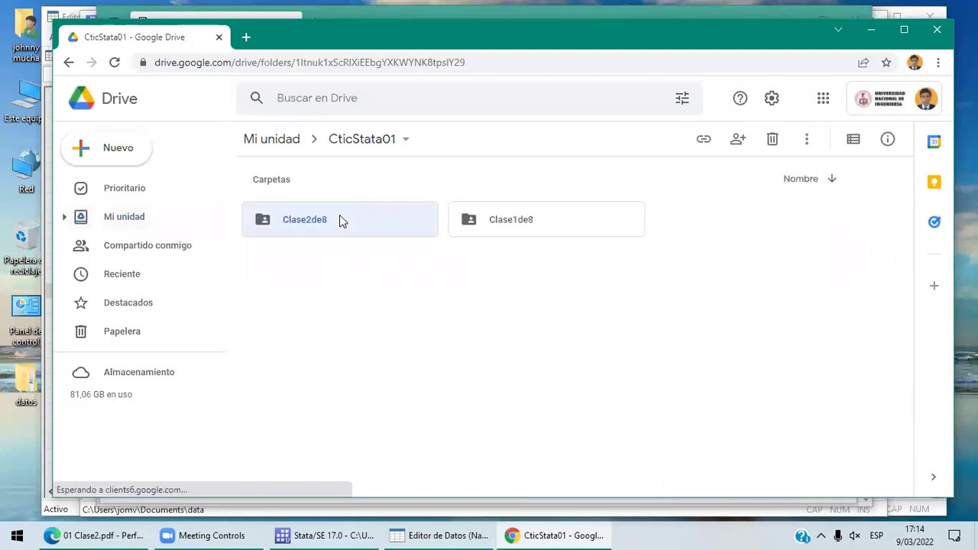
# Upload the 02 Clase2 PDF to the Clase2de8 Drive folder and close the Chrome window
pyautogui.rightClick(703, 260)
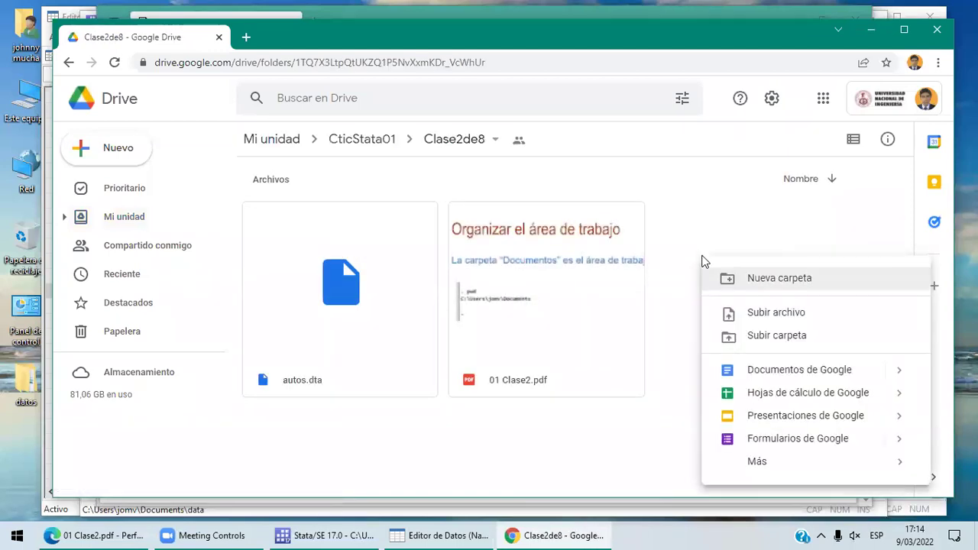
pyautogui.click(753, 310)
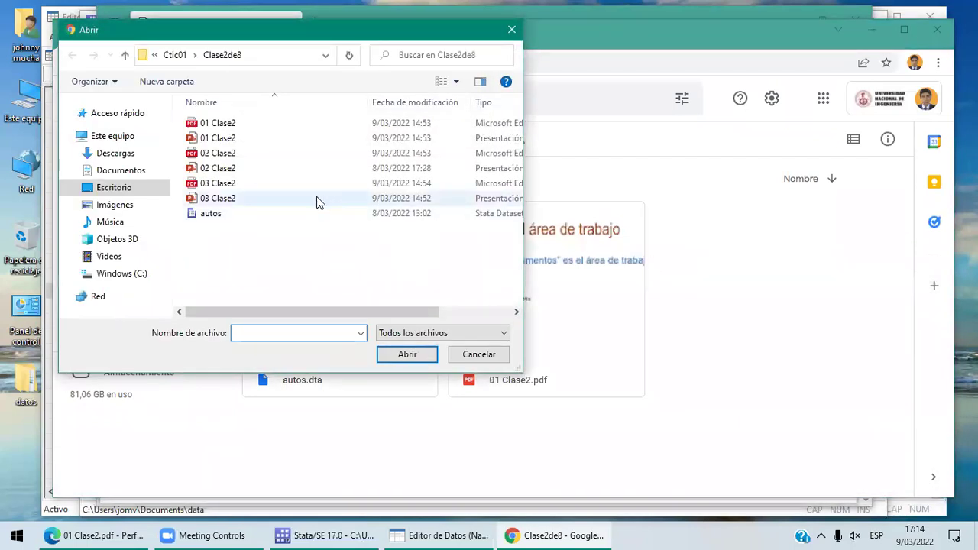
pyautogui.click(231, 155)
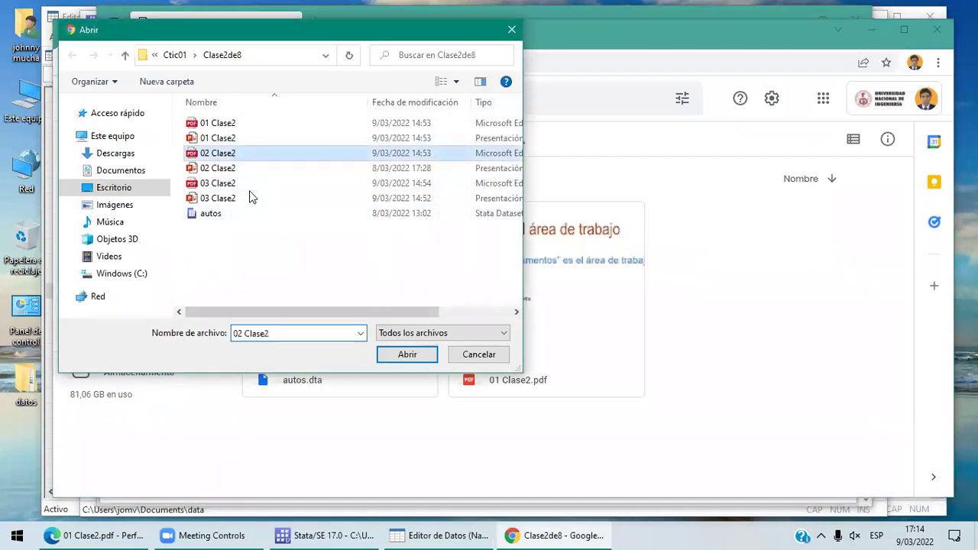
pyautogui.click(430, 356)
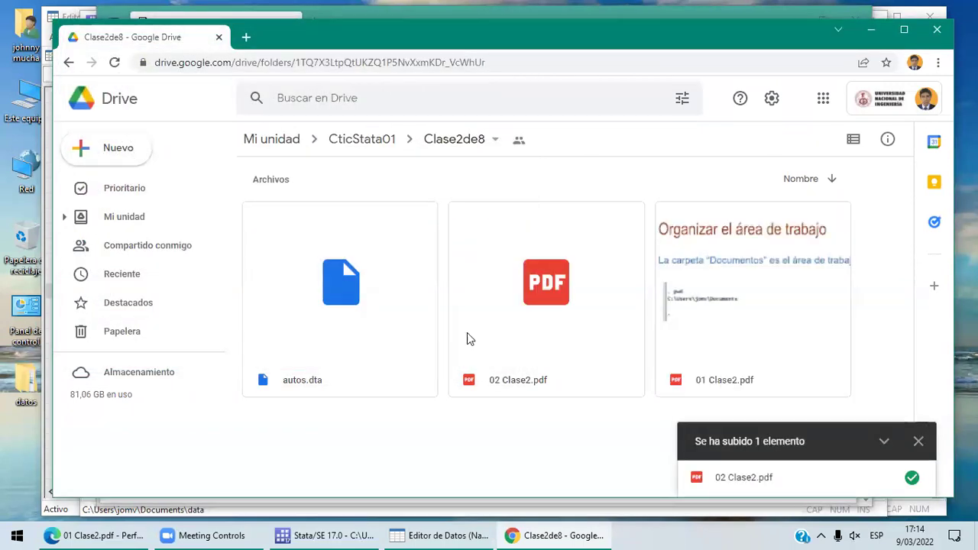
pyautogui.click(937, 31)
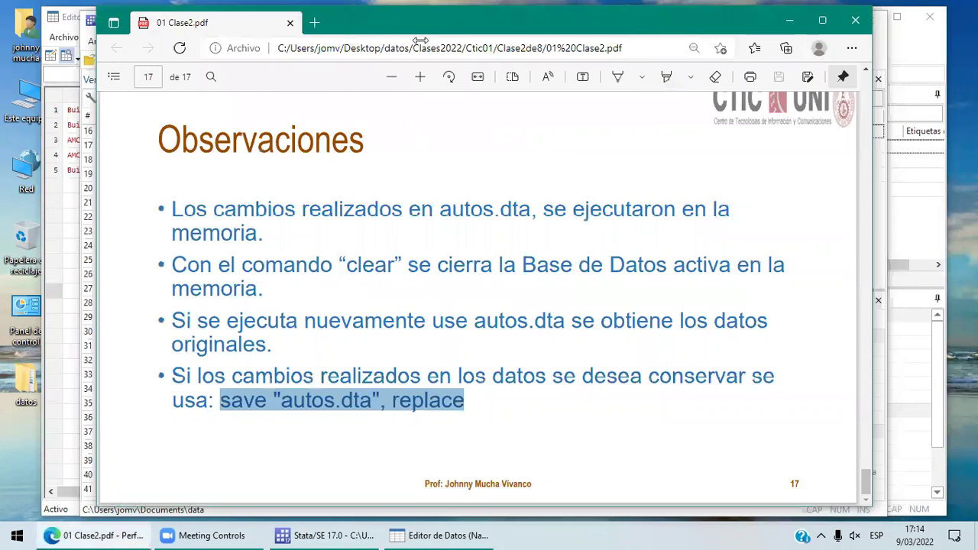
# Close 01 Clase2.pdf and open 02 Clase2.pdf from datos\Clases2022\Ctic01\Clase2de8 in File Explorer, closing the folder window
pyautogui.click(854, 23)
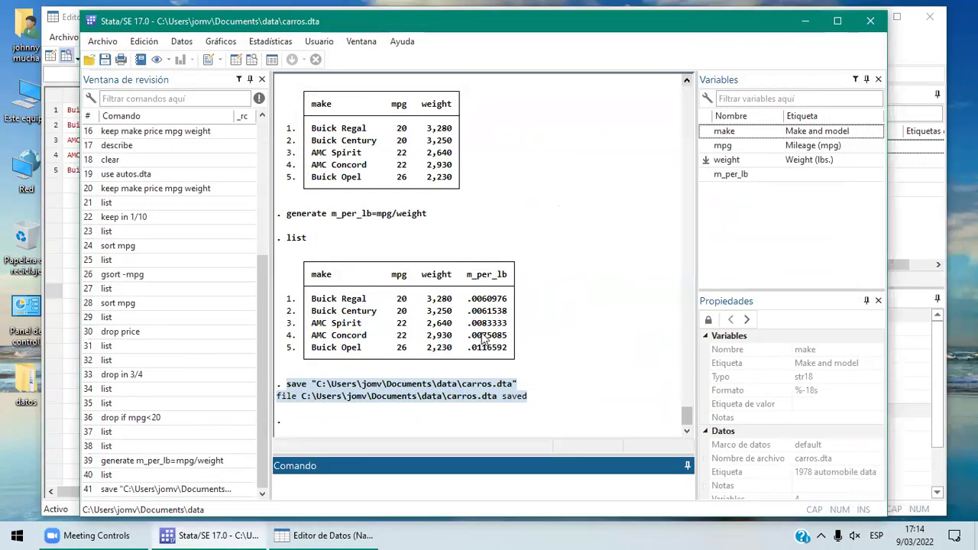
pyautogui.doubleClick(29, 391)
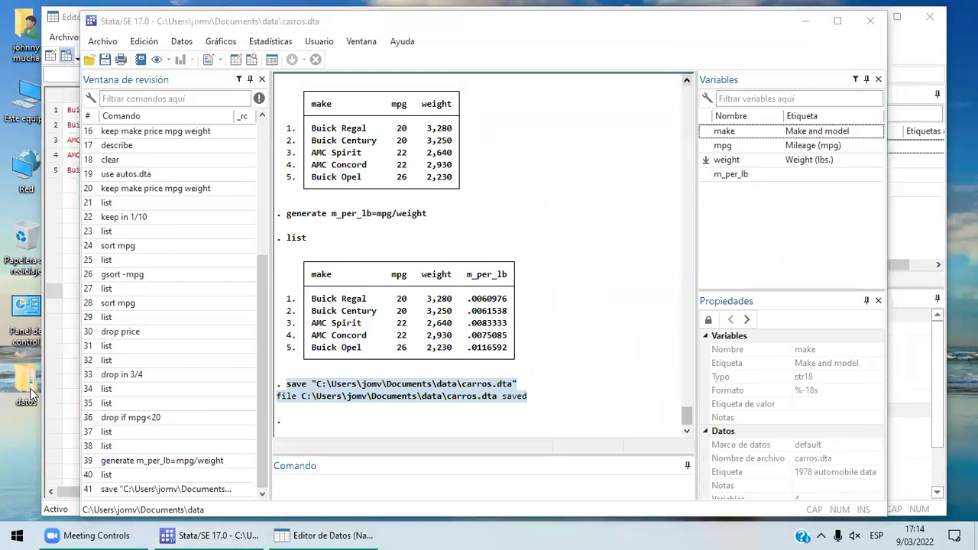
pyautogui.doubleClick(267, 275)
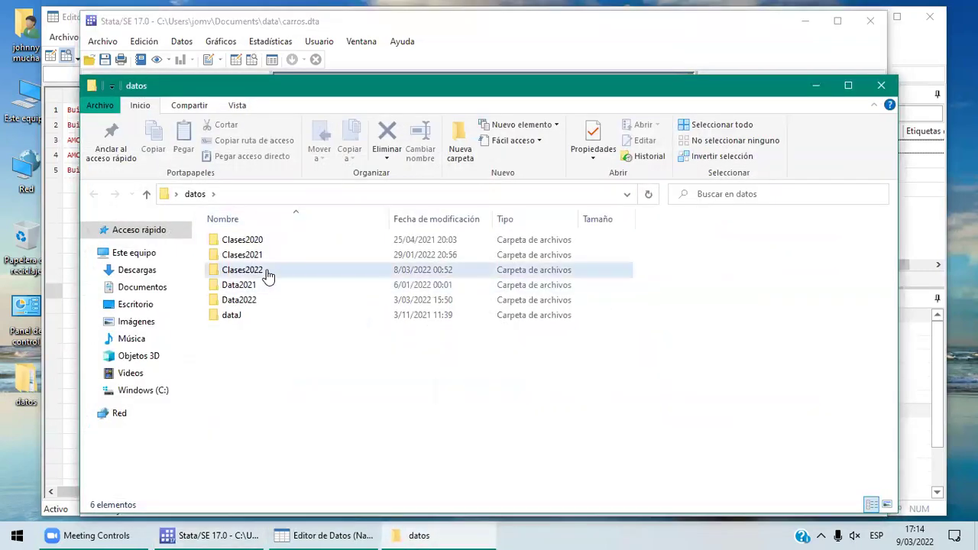
pyautogui.doubleClick(259, 302)
pyautogui.doubleClick(240, 272)
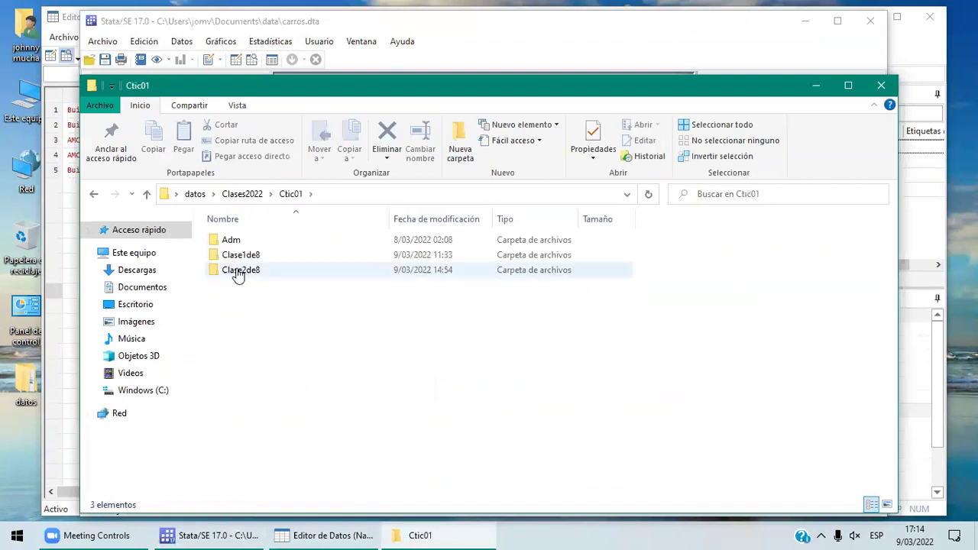
pyautogui.doubleClick(238, 272)
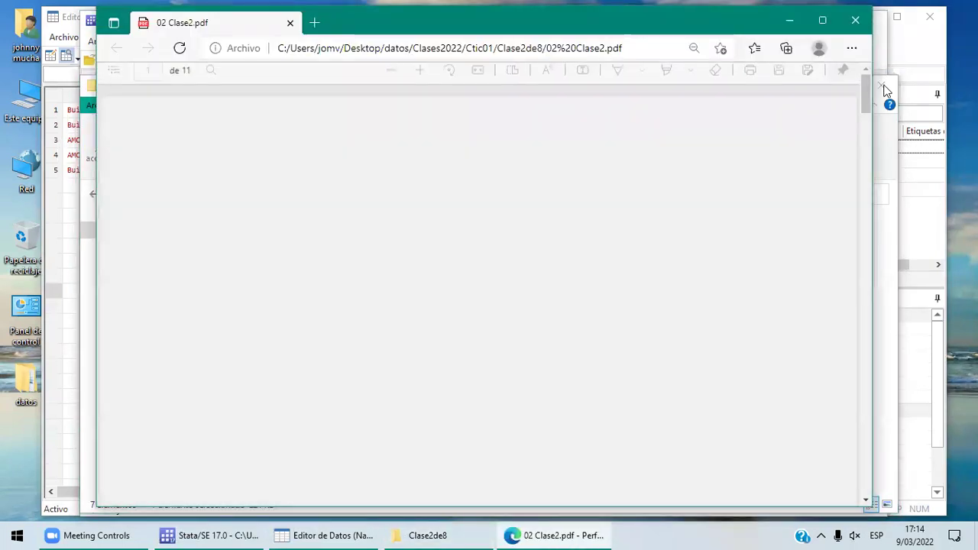
pyautogui.click(880, 86)
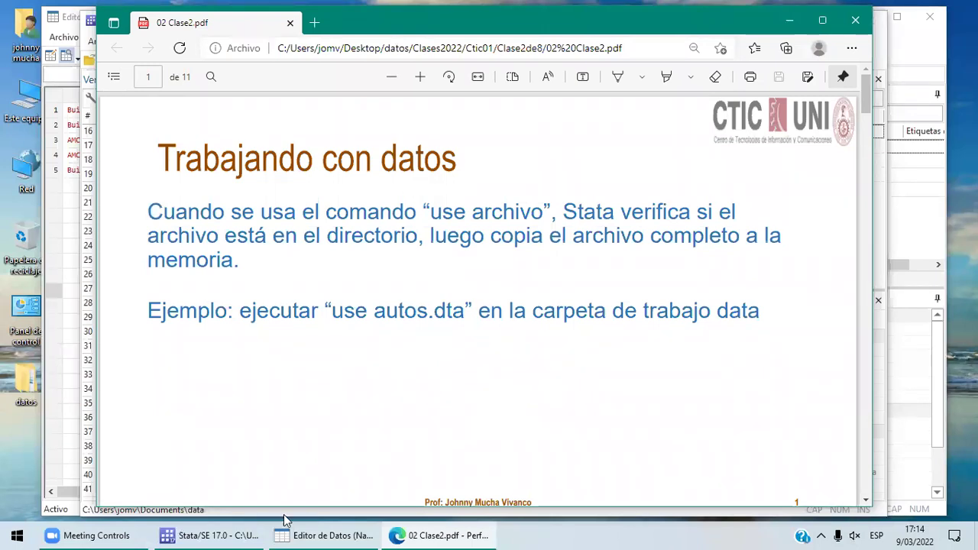
# Check the carros data in Stata's Data Editor, then remove everything from memory with clear all
pyautogui.click(315, 533)
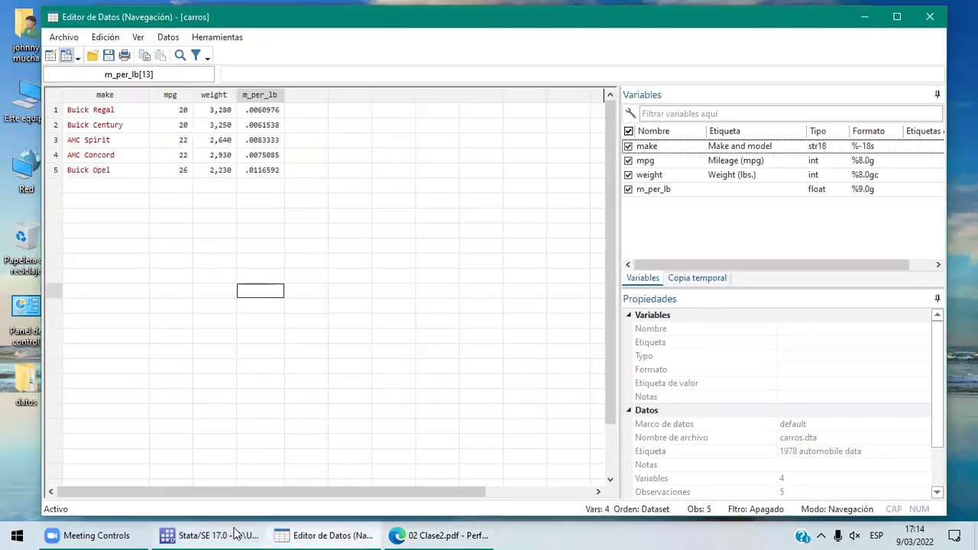
pyautogui.click(255, 535)
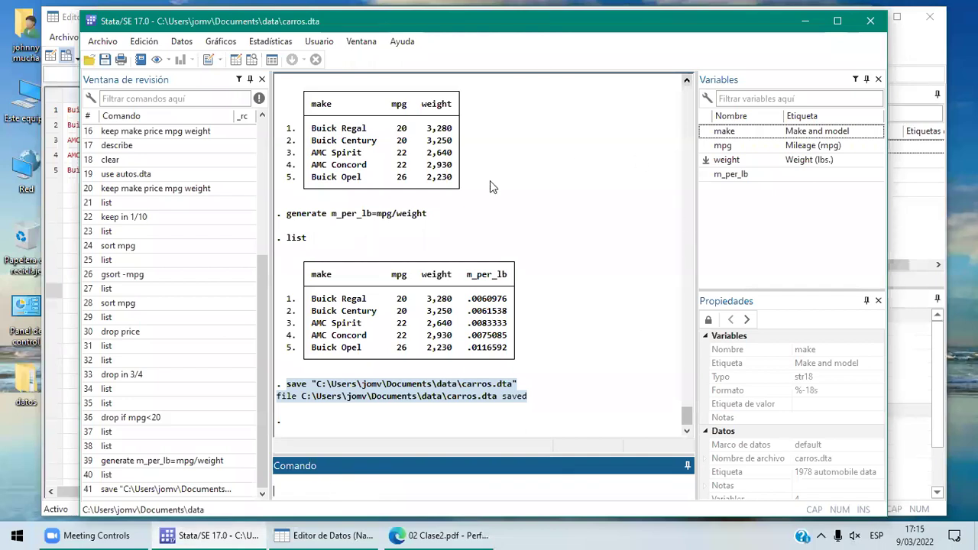
pyautogui.write('clear all')
pyautogui.press('Return')
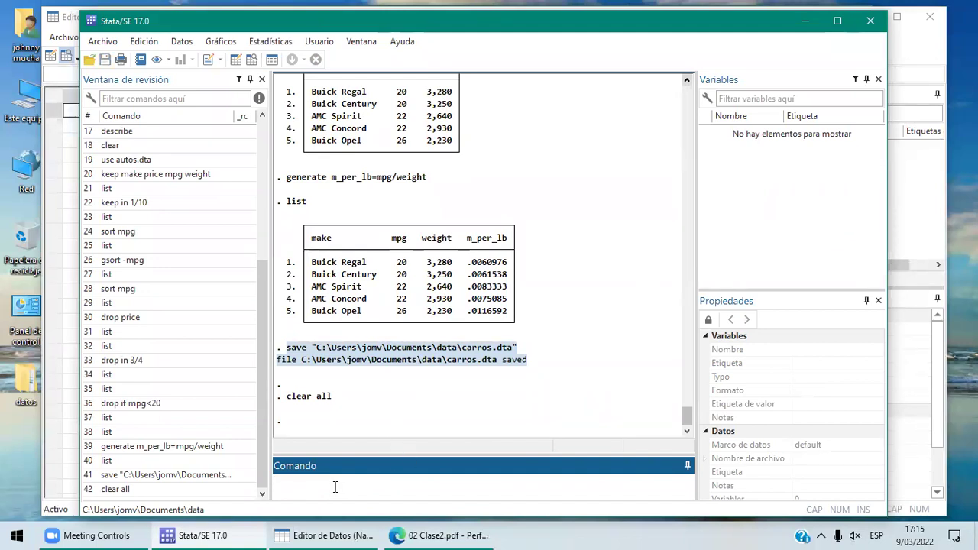
# Check the working directory with pwd and load the original dataset with use autos.dta
pyautogui.write('pwd')
pyautogui.press('Return')
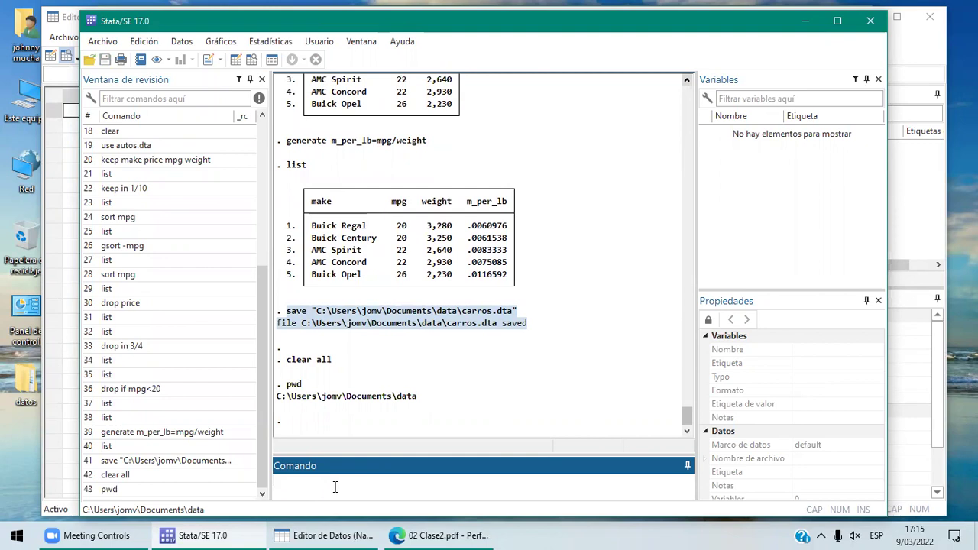
pyautogui.write('use autos.dta')
pyautogui.press('Return')
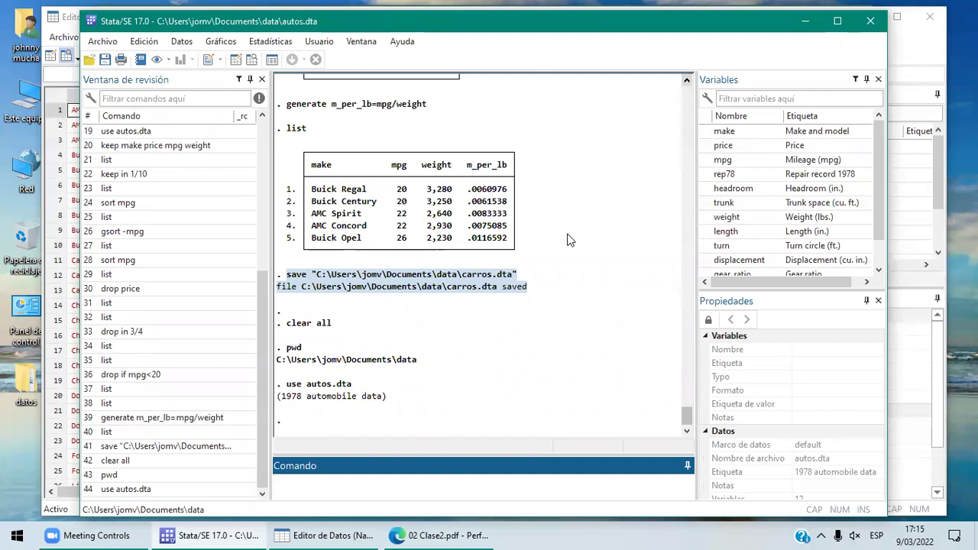
# Switch to 02 Clase2.pdf in Edge and review the Trabajando con datos slide about the use command
pyautogui.click(126, 535)
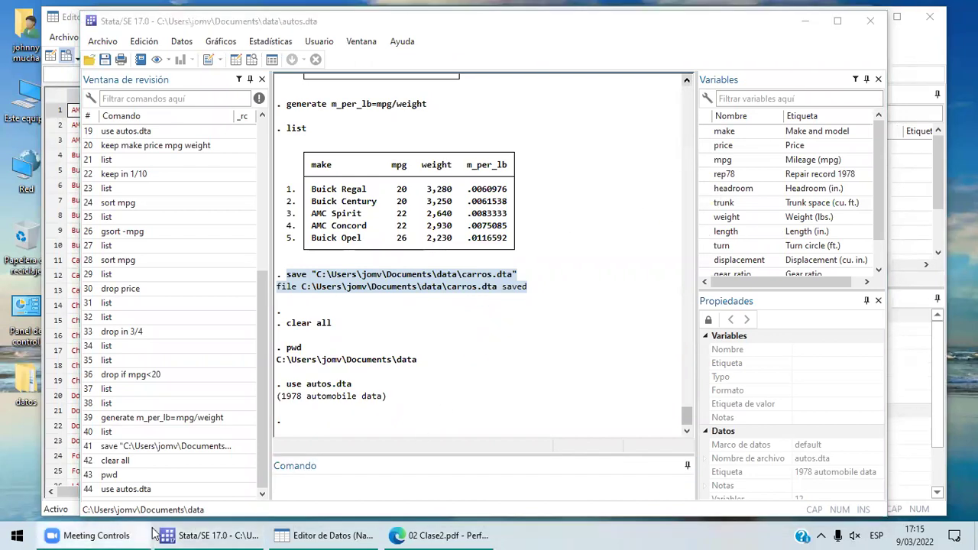
pyautogui.click(432, 535)
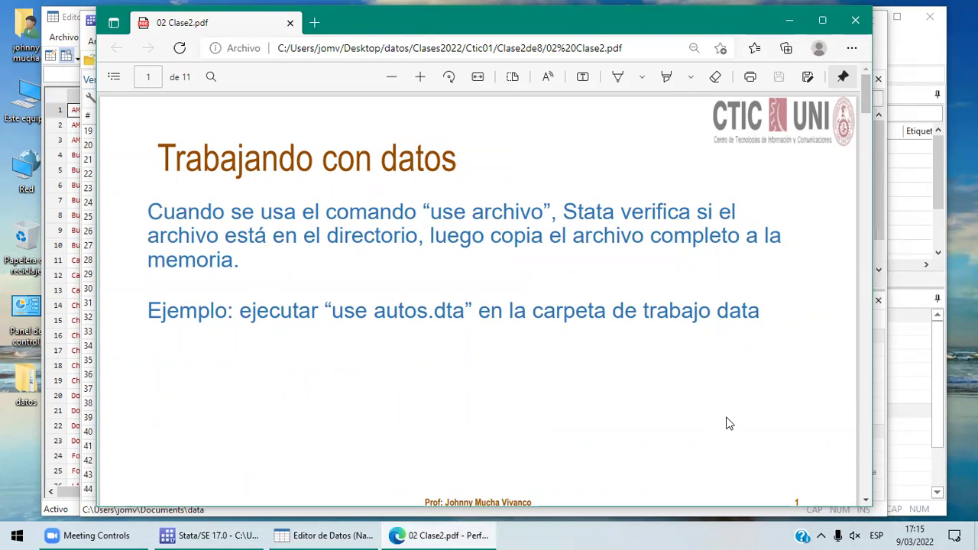
pyautogui.click(867, 500)
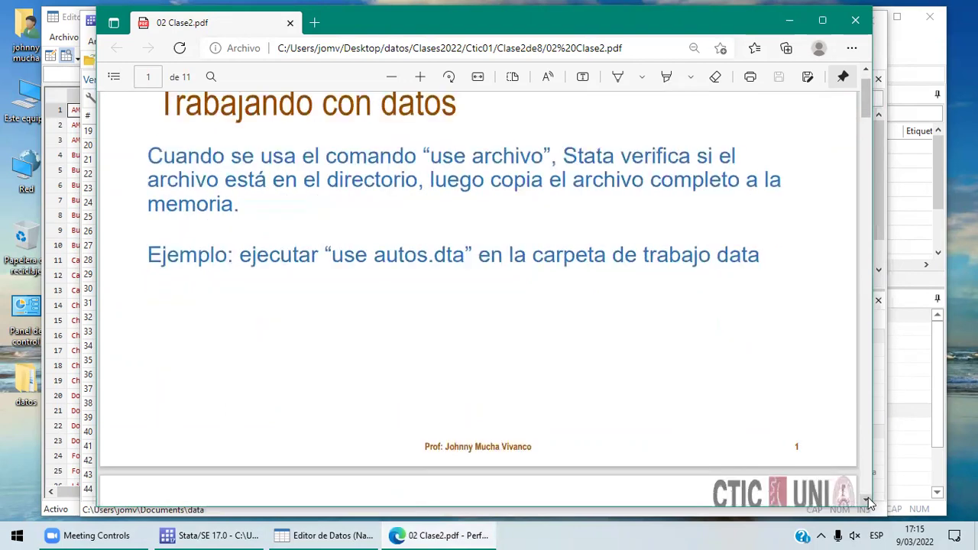
pyautogui.click(867, 500)
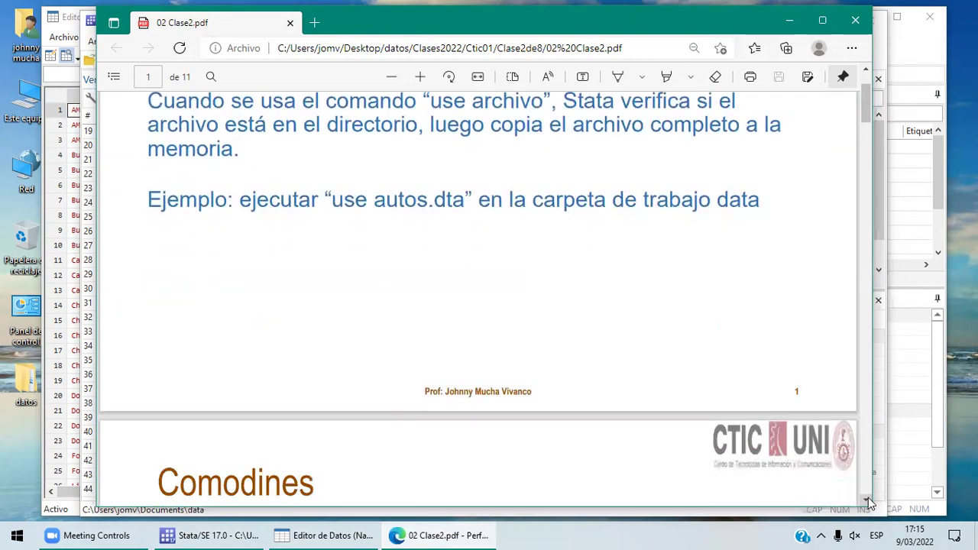
pyautogui.click(866, 69)
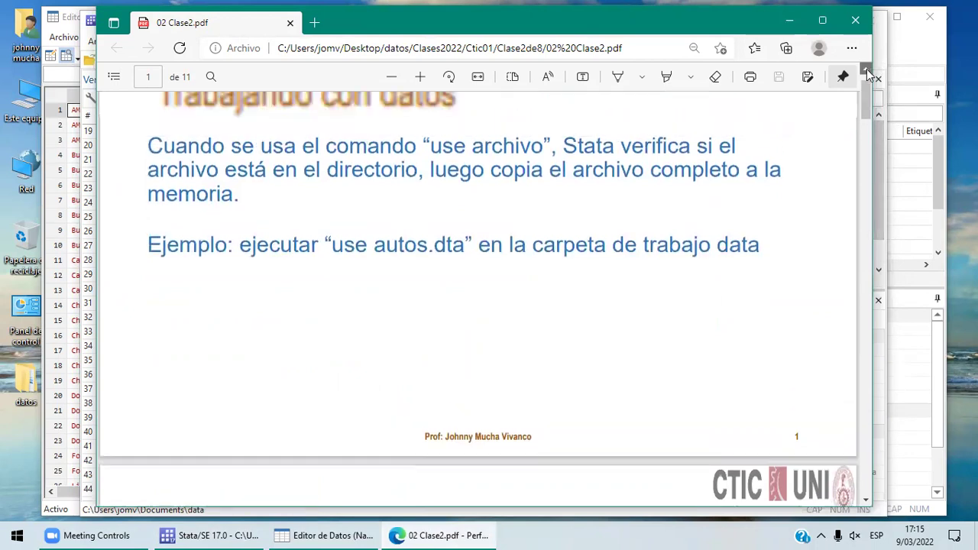
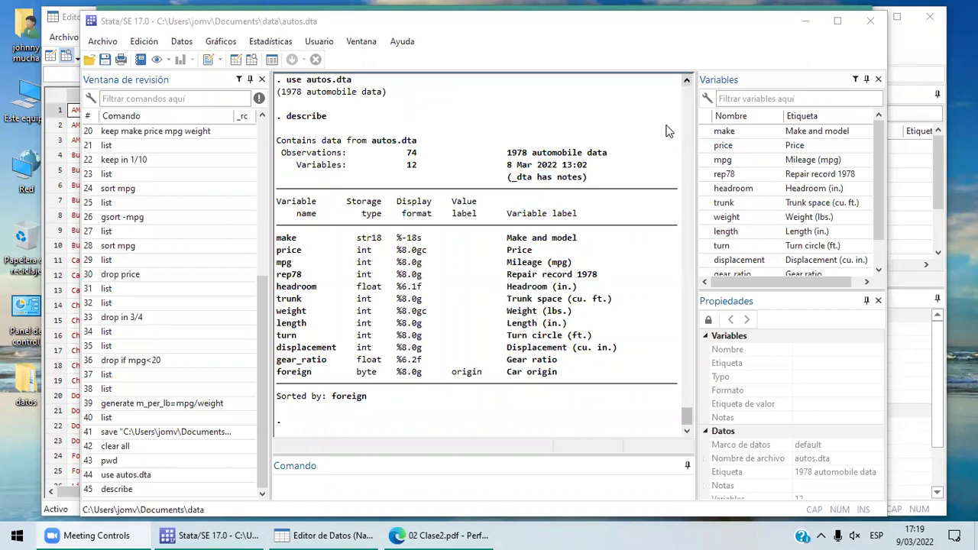
# Describe only the variables whose names begin with m in Stata, using the wildcard command describe m*
pyautogui.click(347, 482)
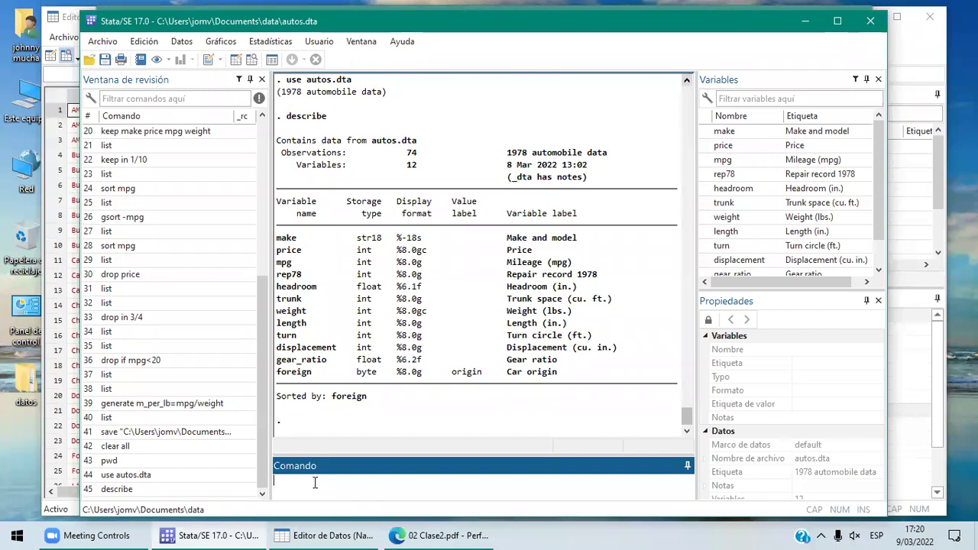
pyautogui.write('describe m*')
pyautogui.click(880, 273)
pyautogui.click(880, 273)
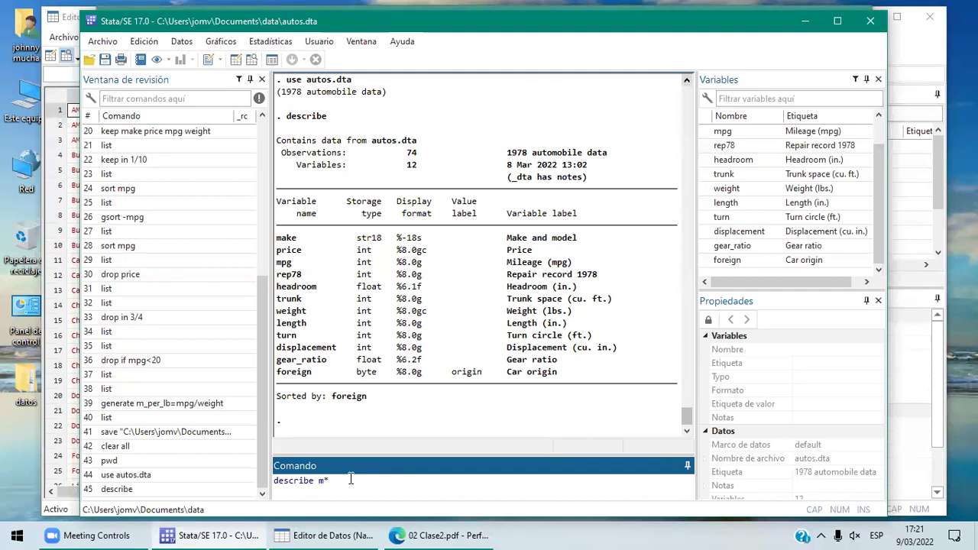
pyautogui.press('Return')
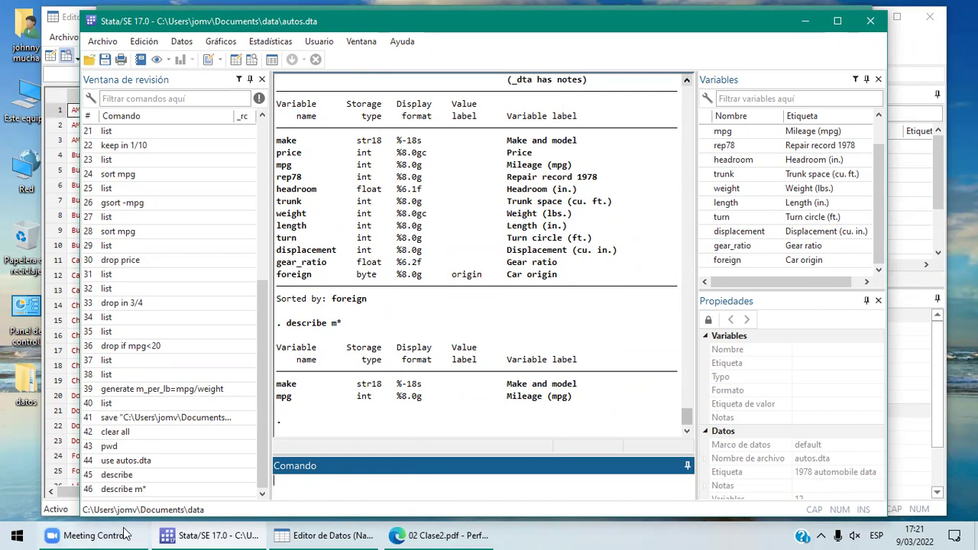
# Consult the Descripción de un grupo de variables slide in 02 Clase2.pdf and run describe mpg-trunk in Stata
pyautogui.click(450, 534)
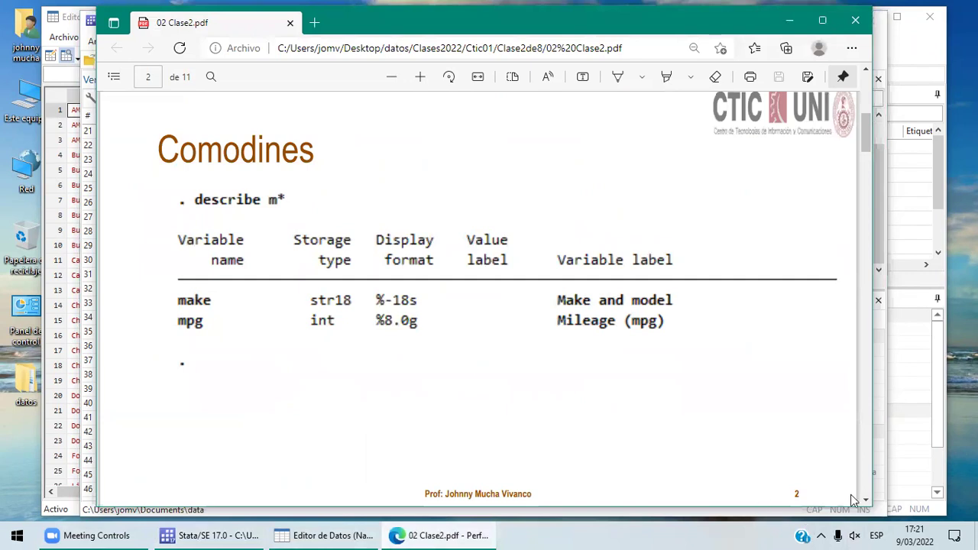
pyautogui.scroll(-3, 866, 499)
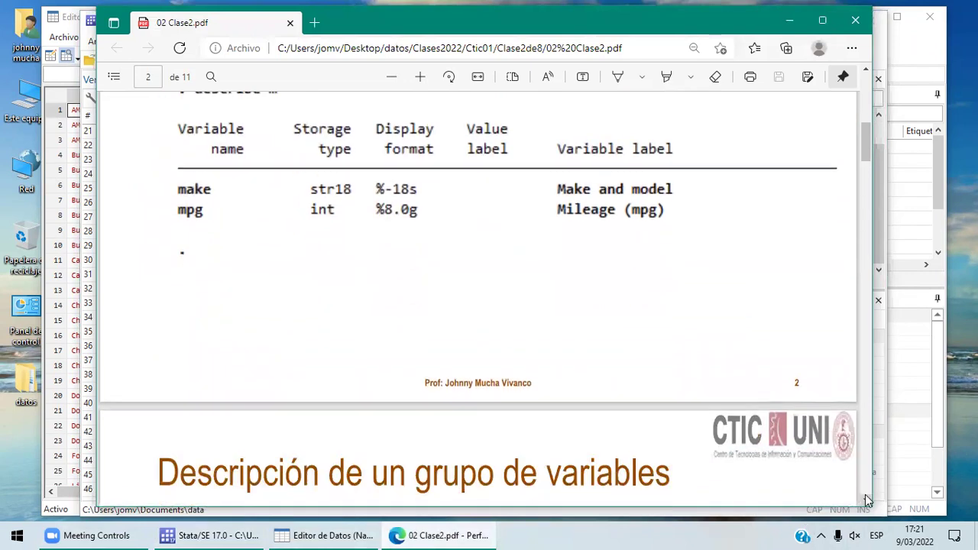
pyautogui.scroll(-2, 867, 500)
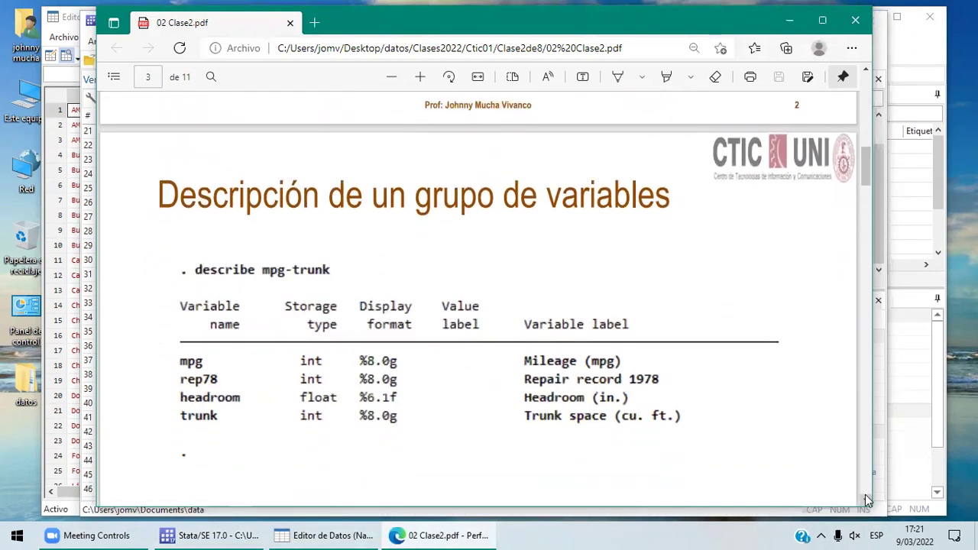
pyautogui.scroll(-1, 866, 495)
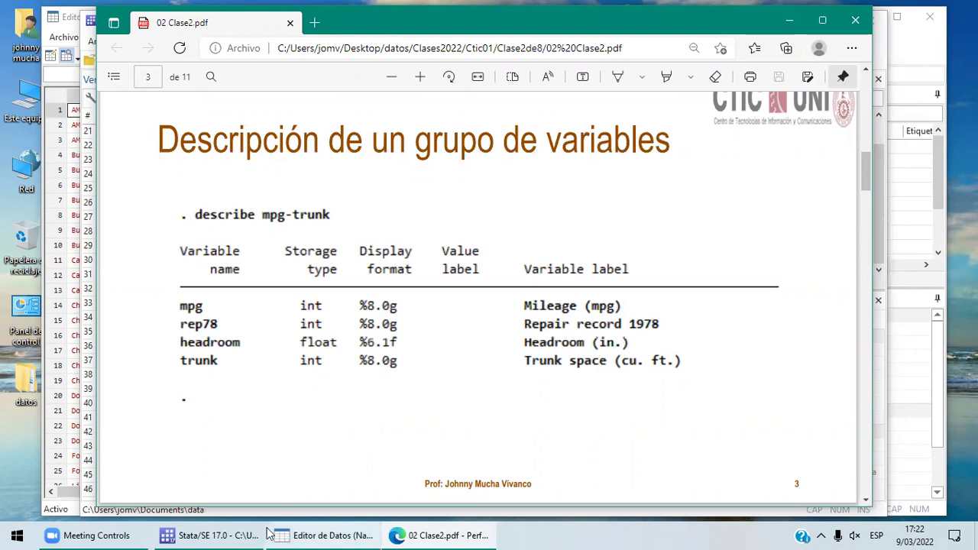
pyautogui.click(233, 532)
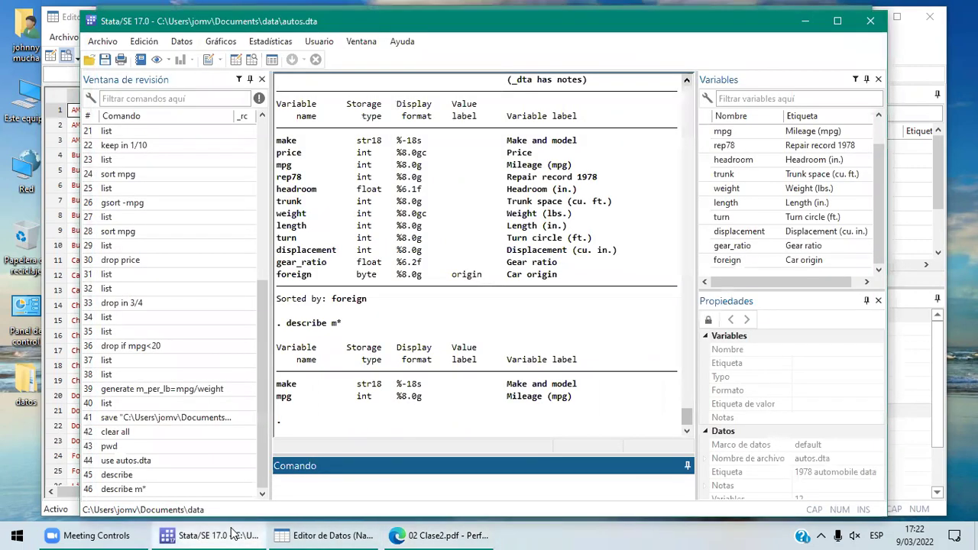
pyautogui.write('describe')
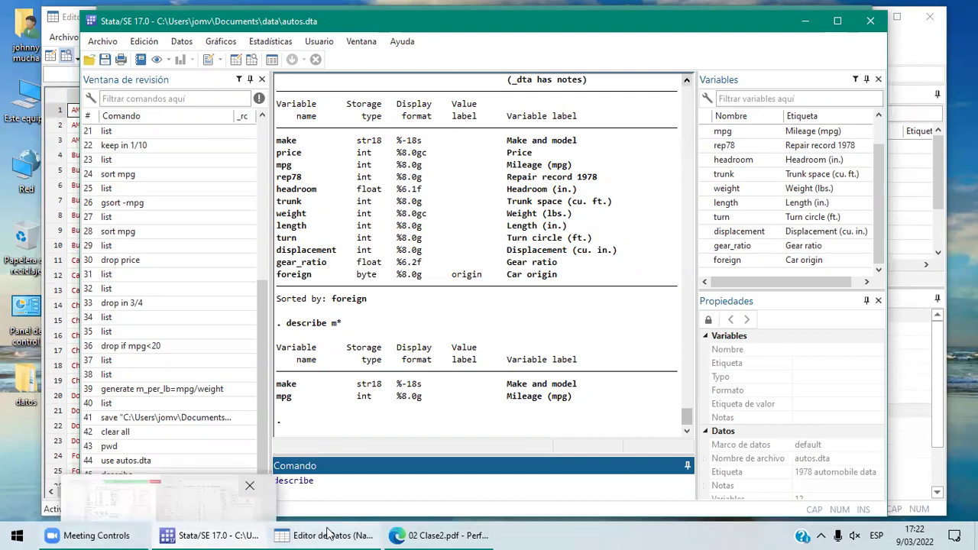
pyautogui.click(449, 534)
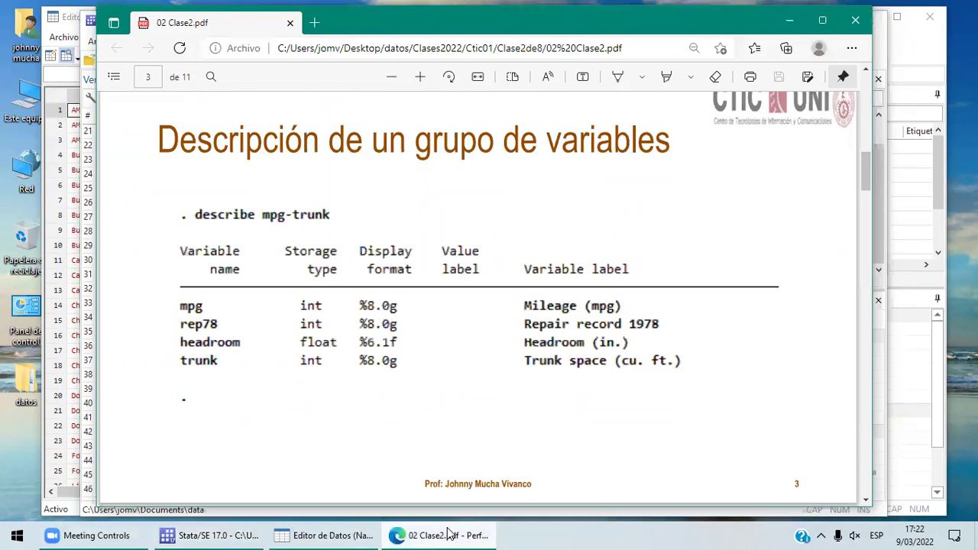
pyautogui.click(244, 532)
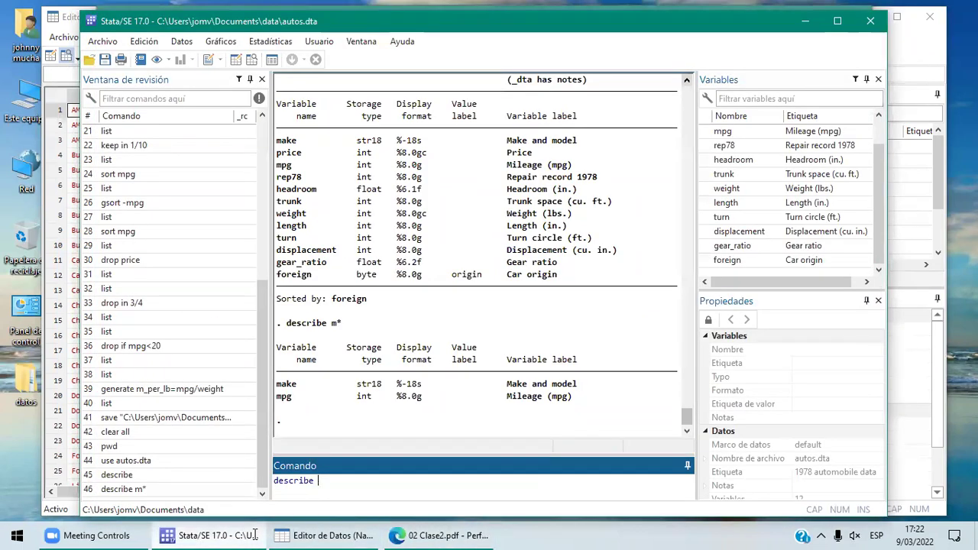
pyautogui.click(724, 132)
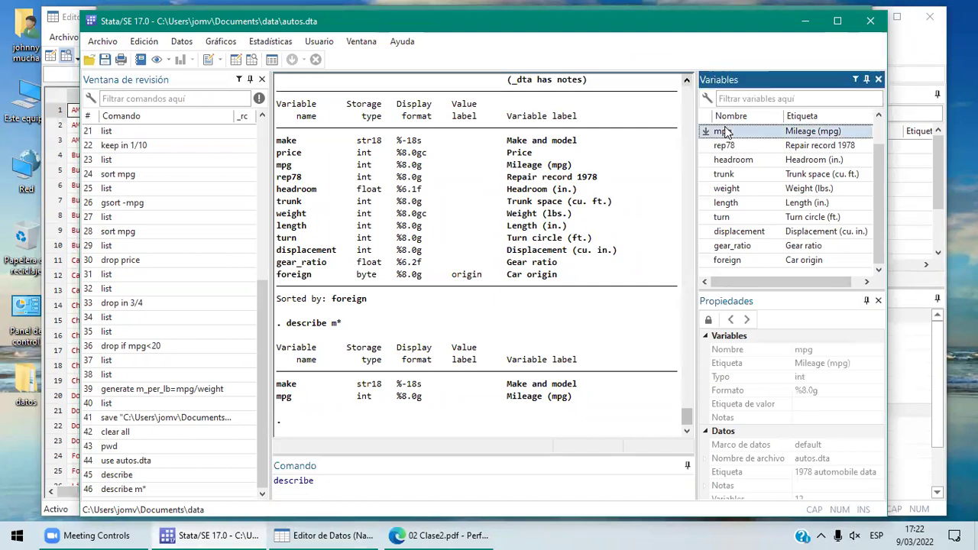
pyautogui.click(731, 176)
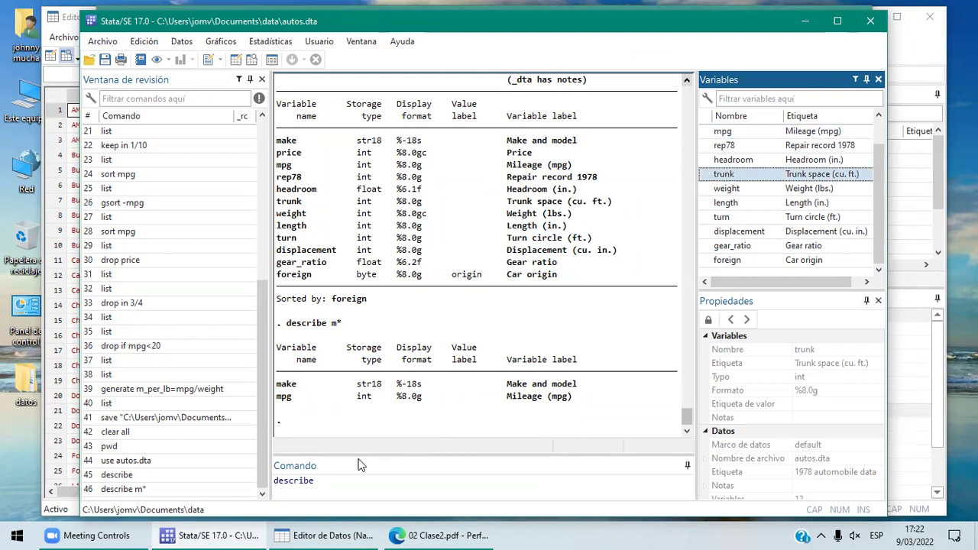
pyautogui.click(338, 485)
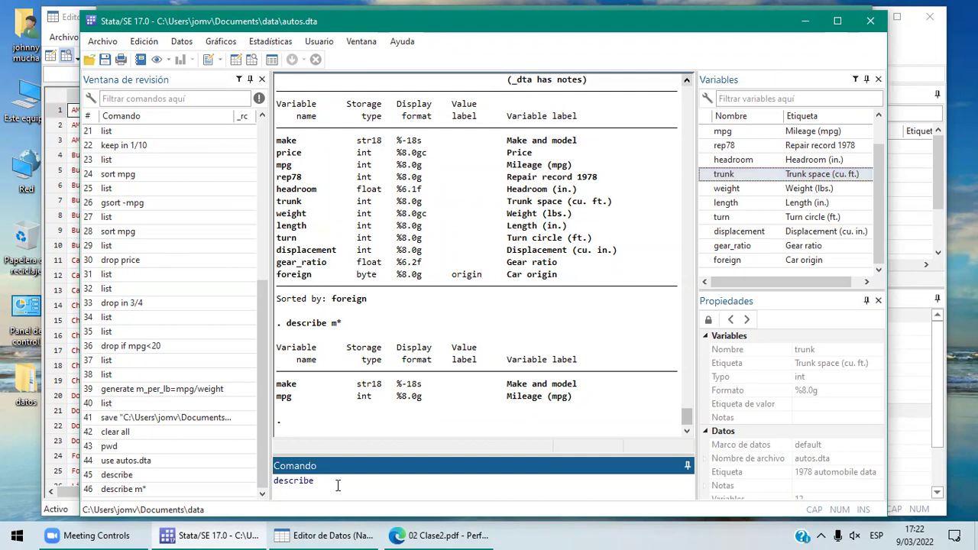
pyautogui.write('mpg trunk')
pyautogui.press('Return')
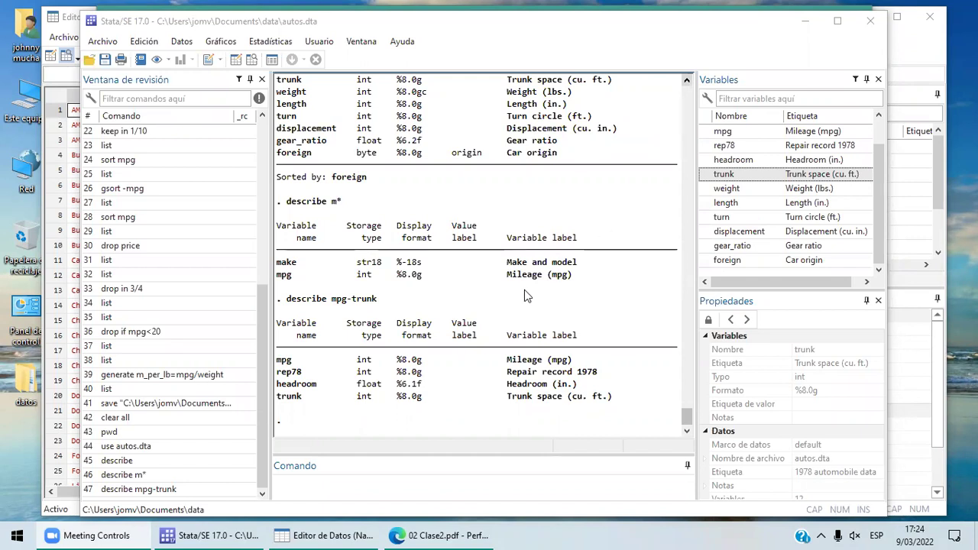
# Switch to 02 Clase2.pdf and examine the table of string and numeric variable types on page 7
pyautogui.click(458, 535)
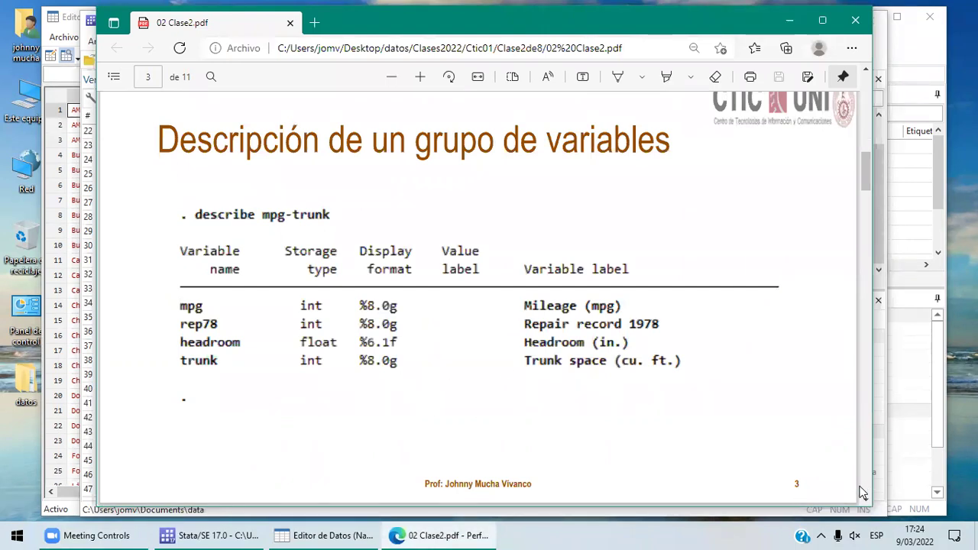
pyautogui.scroll(-15, 863, 495)
pyautogui.scroll(-12, 867, 498)
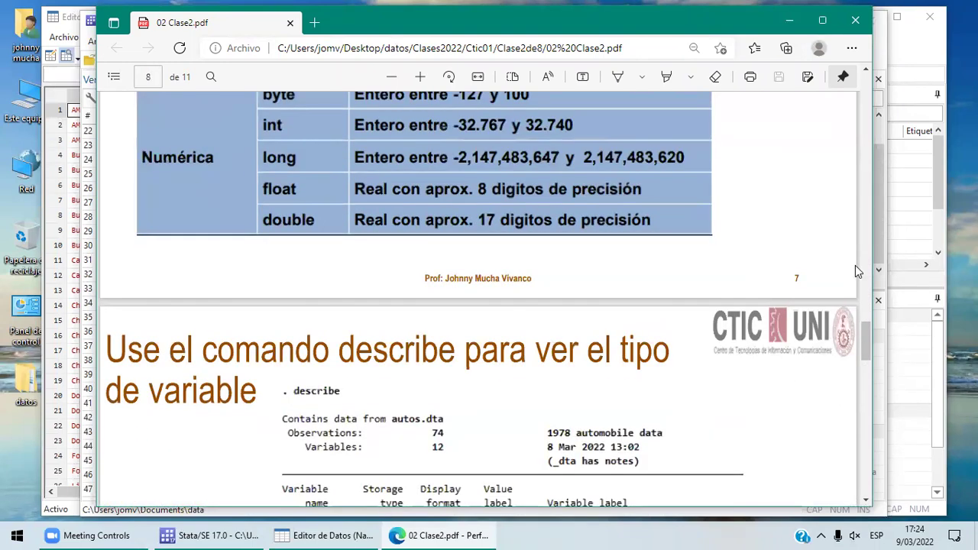
pyautogui.click(866, 71)
pyautogui.click(866, 71)
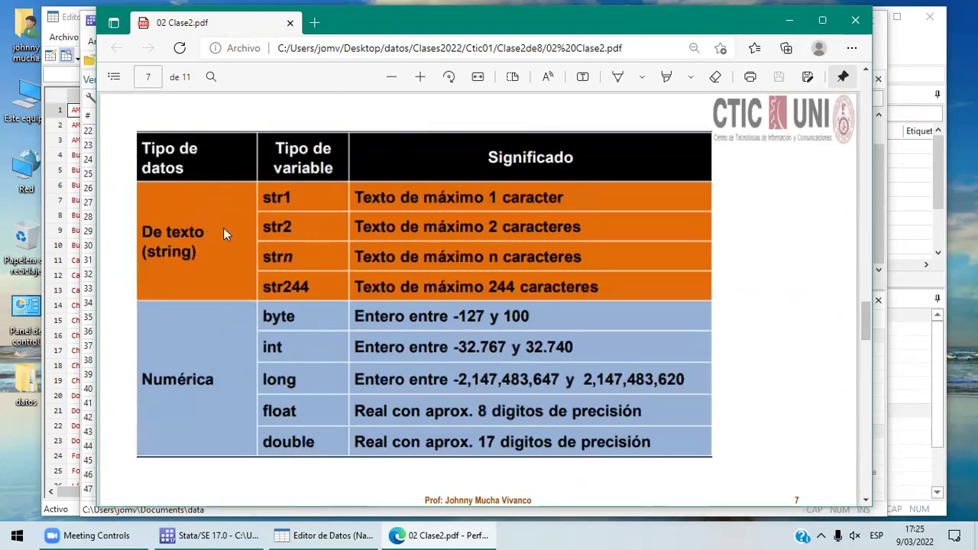
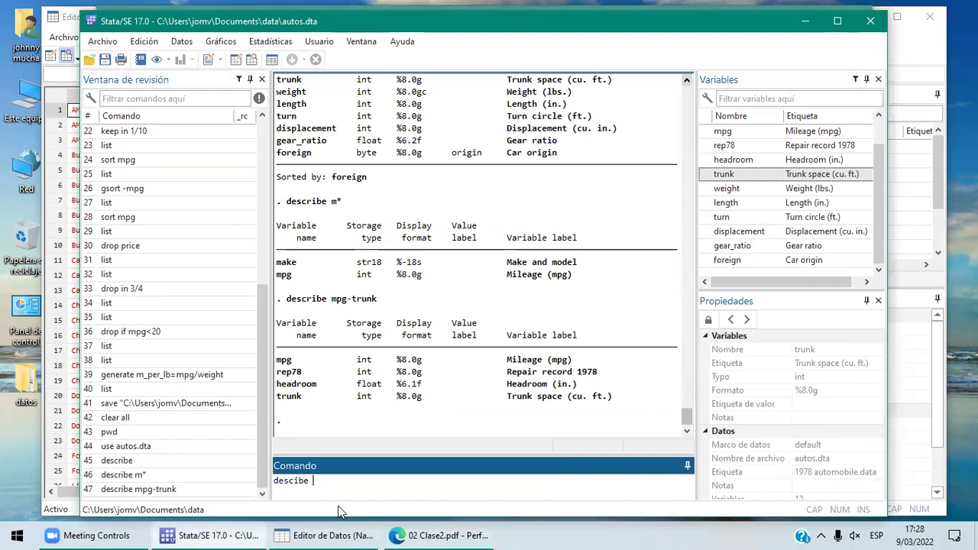
# Get the details of the make variable by running describe make and codebook make
pyautogui.press('BackSpace')
pyautogui.press('BackSpace')
pyautogui.press('BackSpace')
pyautogui.write('ribe make')
pyautogui.press('Return')
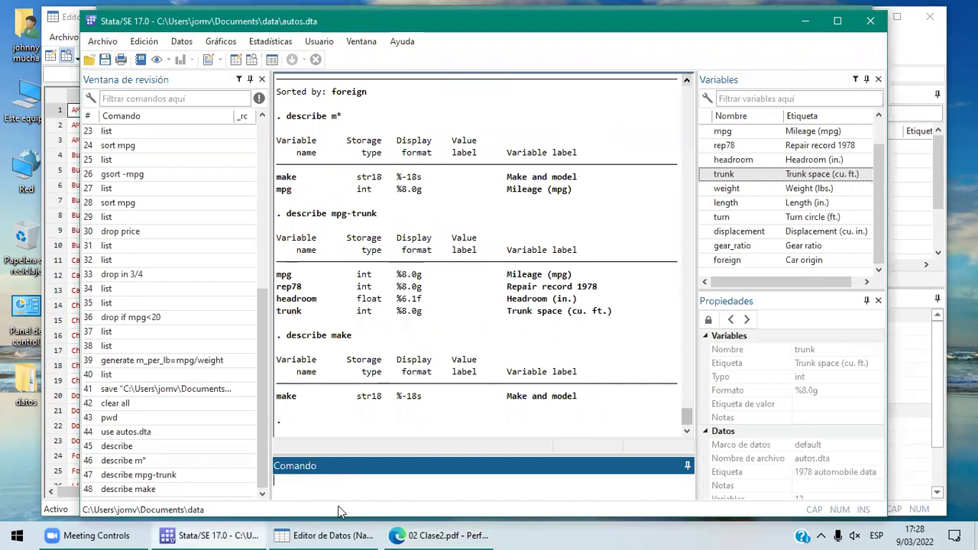
pyautogui.write('codebook ma')
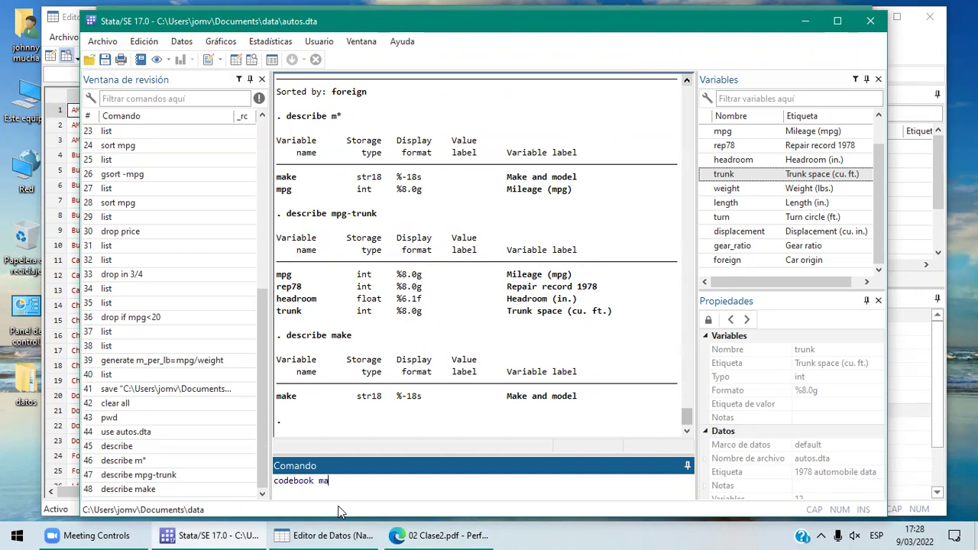
pyautogui.write('ke')
pyautogui.press('Return')
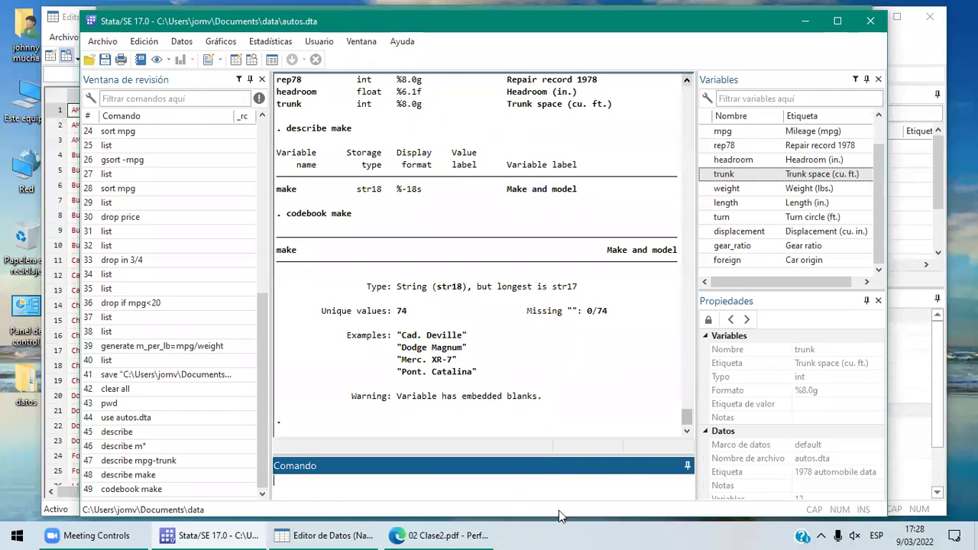
# Consult the Codebook para una variable numérica slide in 02 Clase2.pdf and run codebook mpg in Stata
pyautogui.click(485, 535)
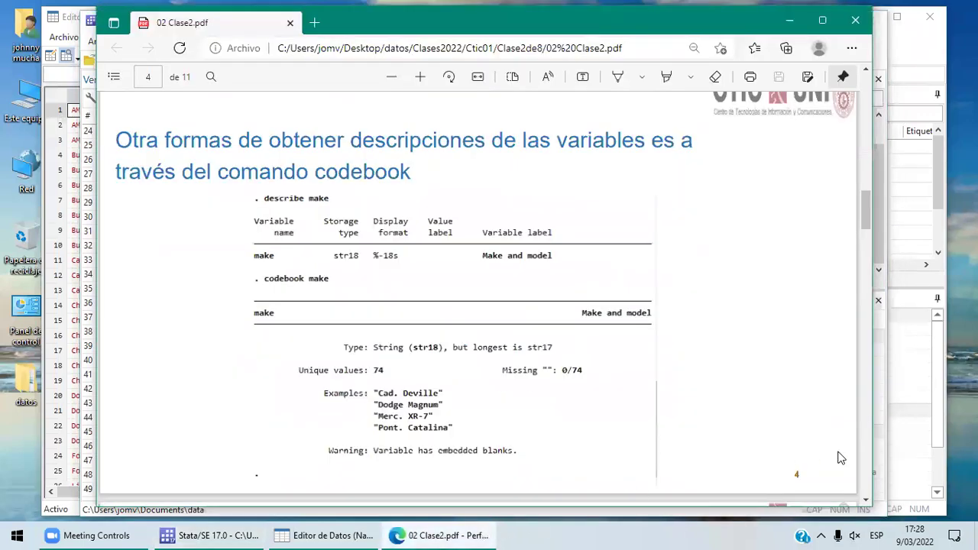
pyautogui.click(866, 498)
pyautogui.click(868, 498)
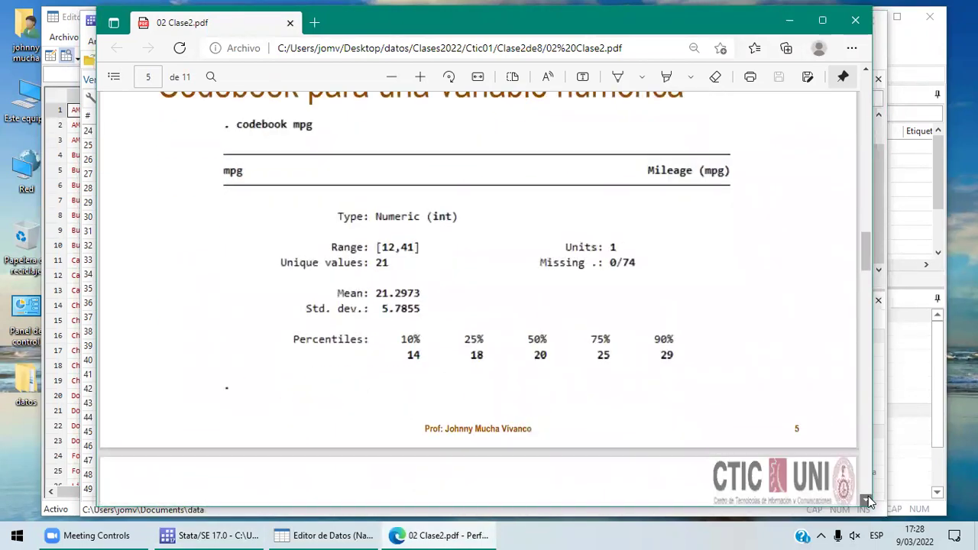
pyautogui.click(866, 71)
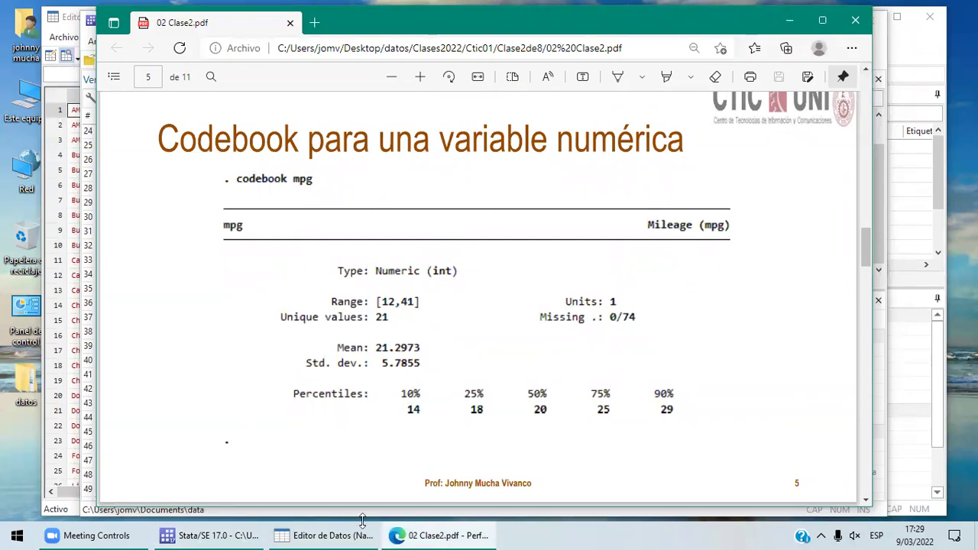
pyautogui.moveTo(237, 534)
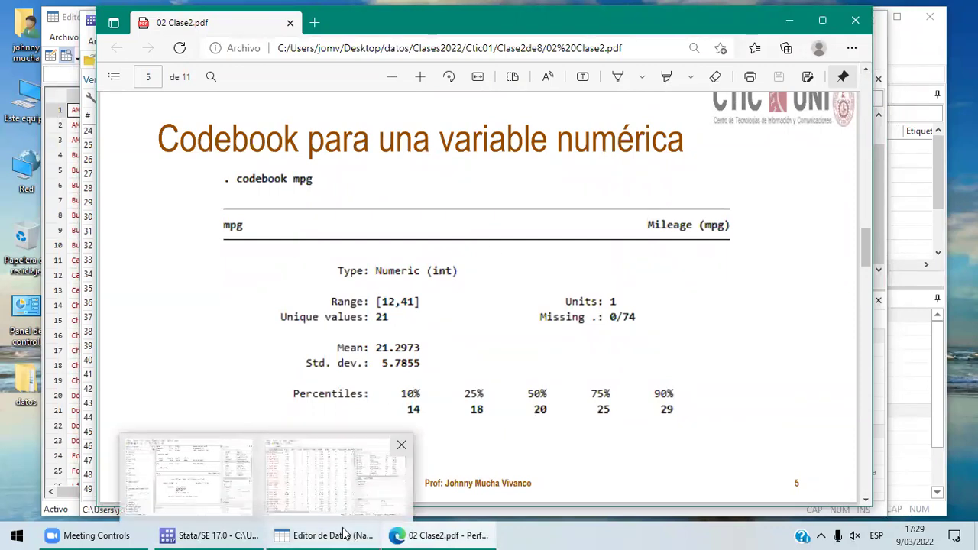
pyautogui.click(240, 532)
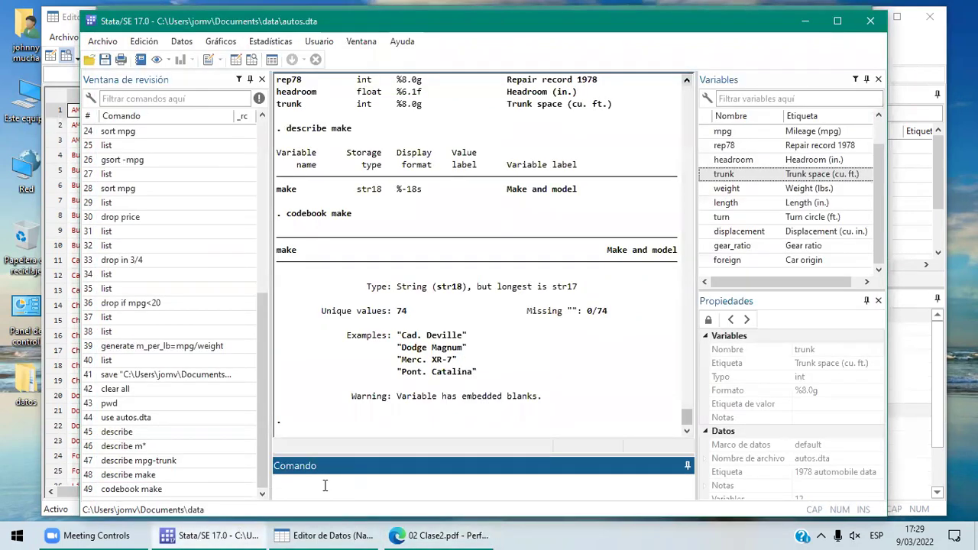
pyautogui.write('codebook ')
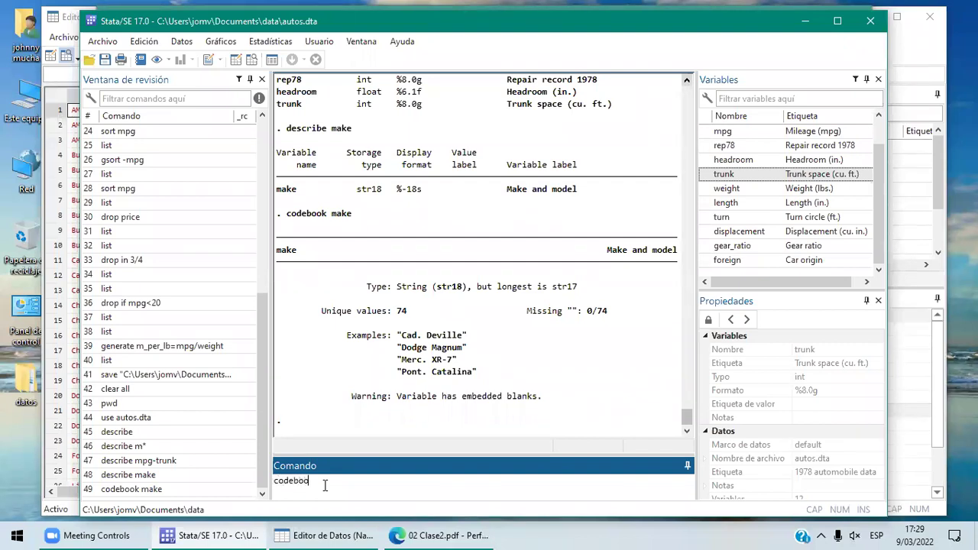
pyautogui.write('mpg')
pyautogui.press('Return')
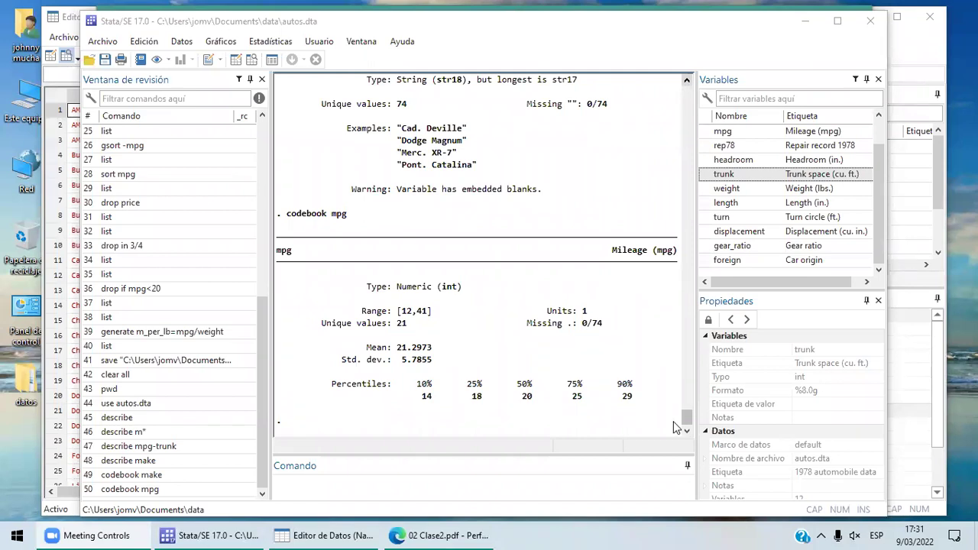
# Switch to 02 Clase2.pdf and review the Tipo de Variables slide and the table of string and numeric types on page 7
pyautogui.click(823, 534)
pyautogui.click(433, 534)
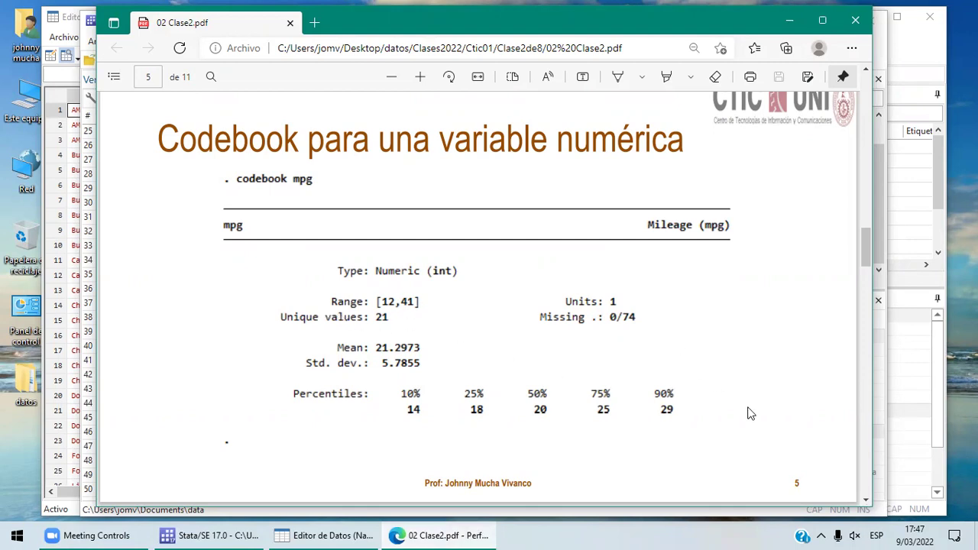
pyautogui.scroll(-5, 865, 502)
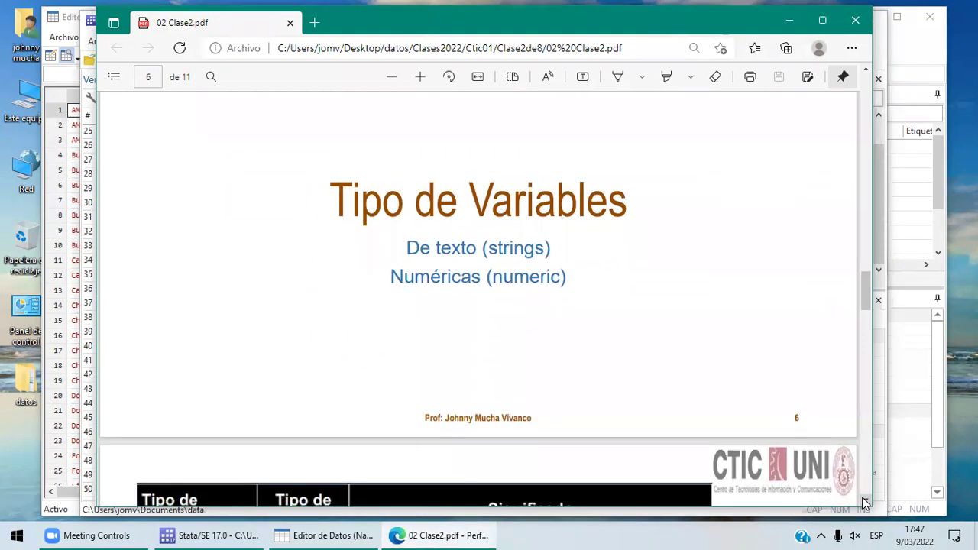
pyautogui.click(865, 72)
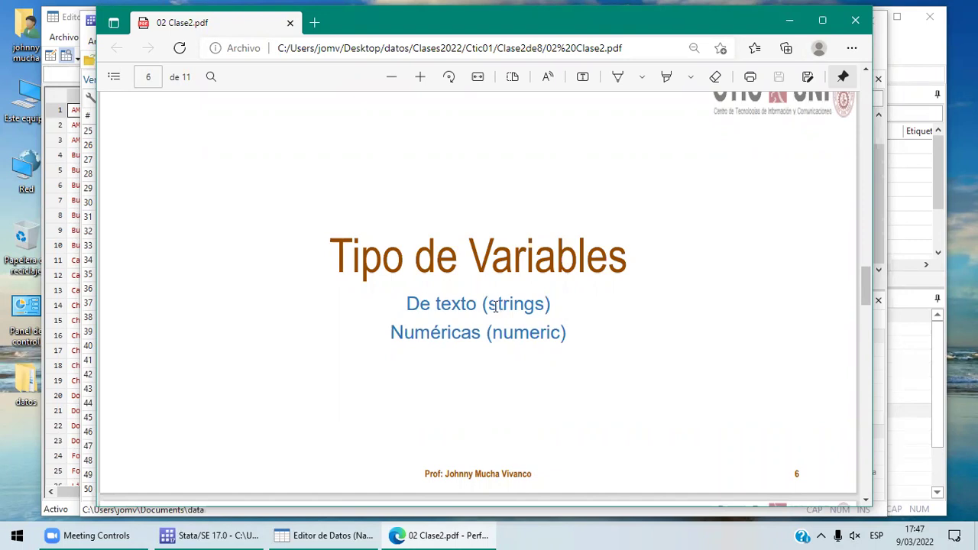
pyautogui.click(866, 498)
pyautogui.click(867, 498)
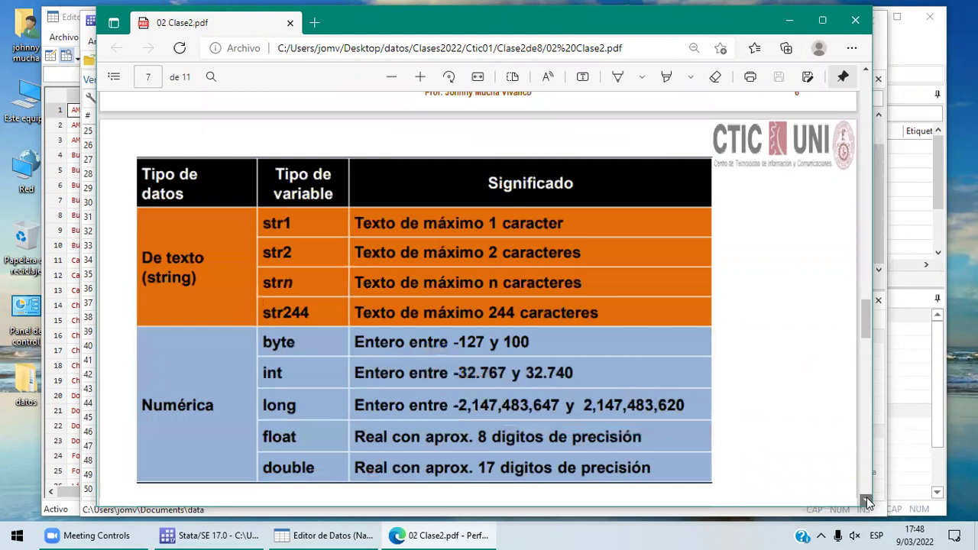
pyautogui.click(866, 498)
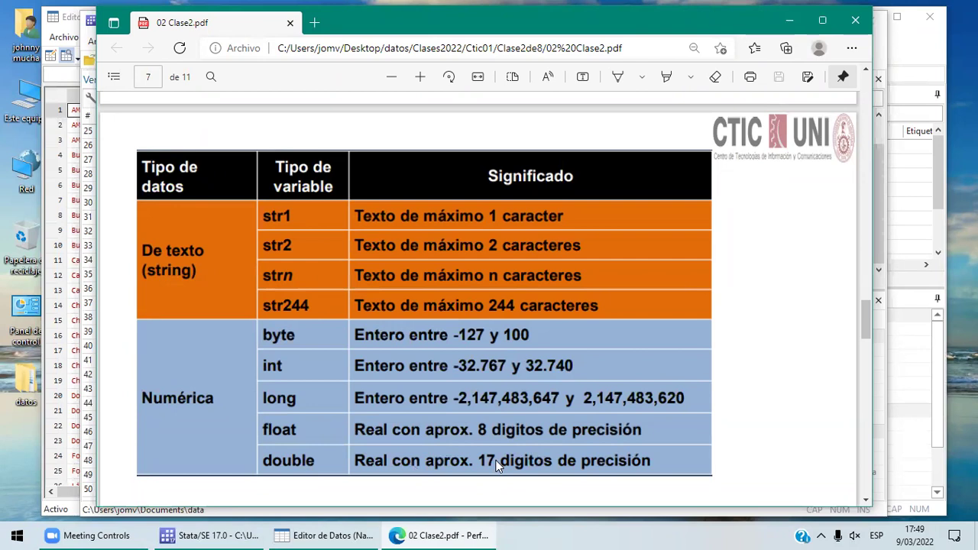
# Consult the page 8 slide on viewing variable types in 02 Clase2.pdf and run describe in Stata
pyautogui.scroll(-5, 742, 470)
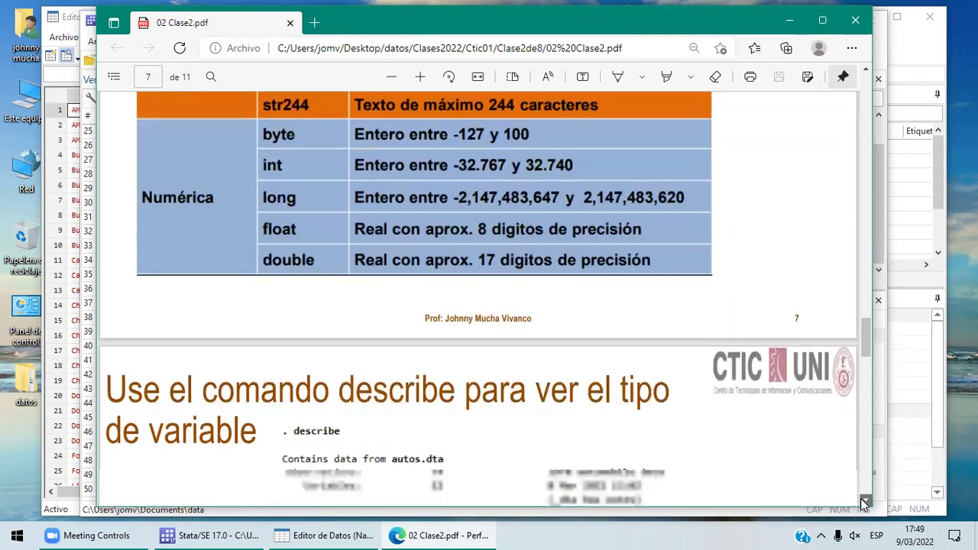
pyautogui.click(865, 502)
pyautogui.click(865, 502)
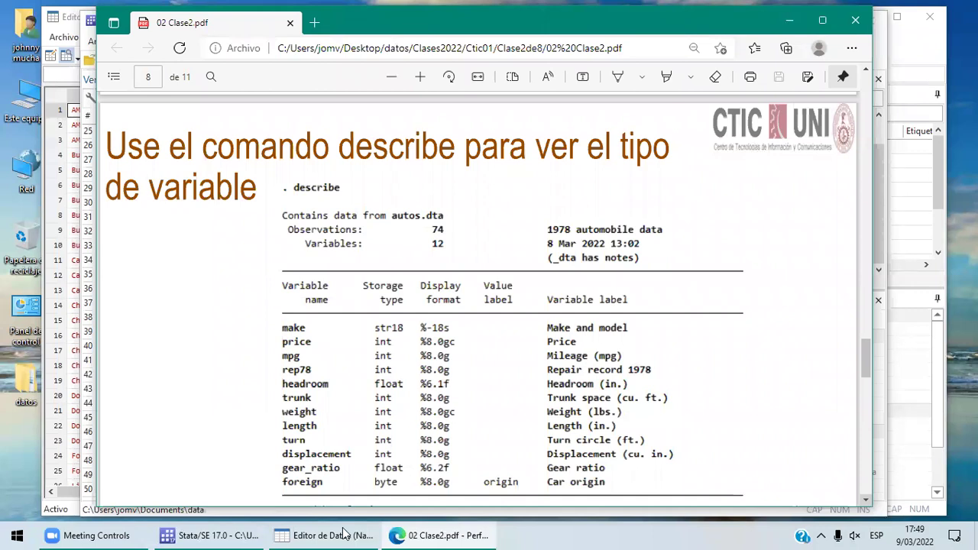
pyautogui.click(223, 535)
pyautogui.write('describe')
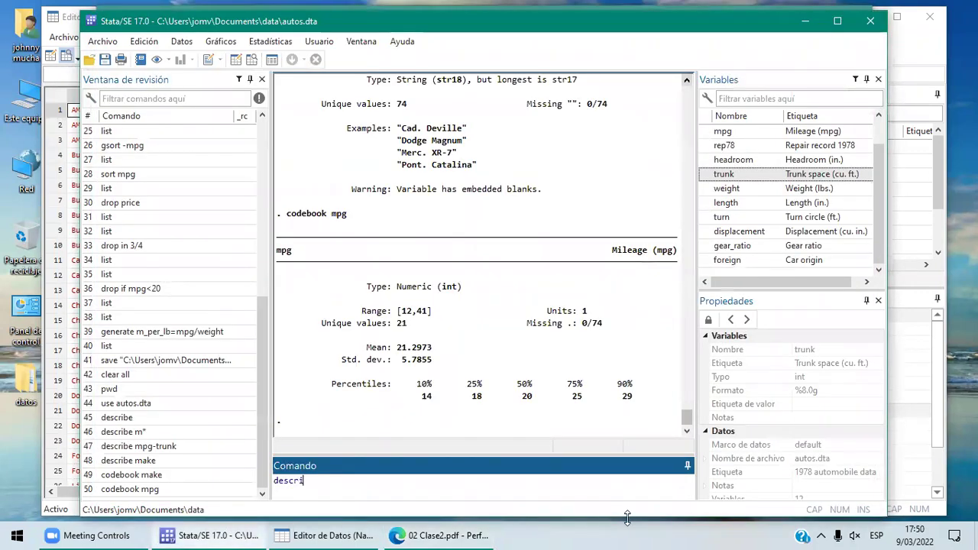
pyautogui.press('Return')
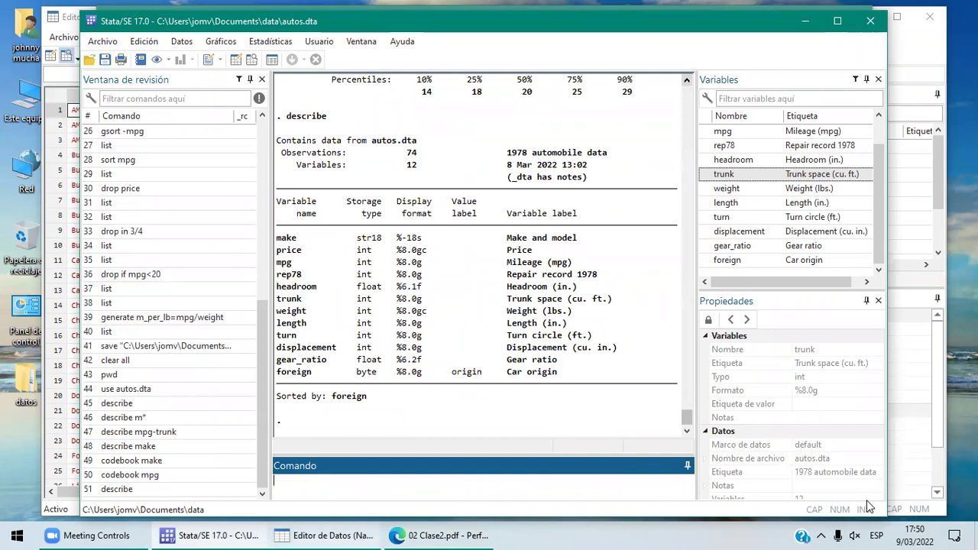
# Switch back to 02 Clase2.pdf and read the Variable Categórica slide on page 9
pyautogui.hotkey('alt', 'Tab')
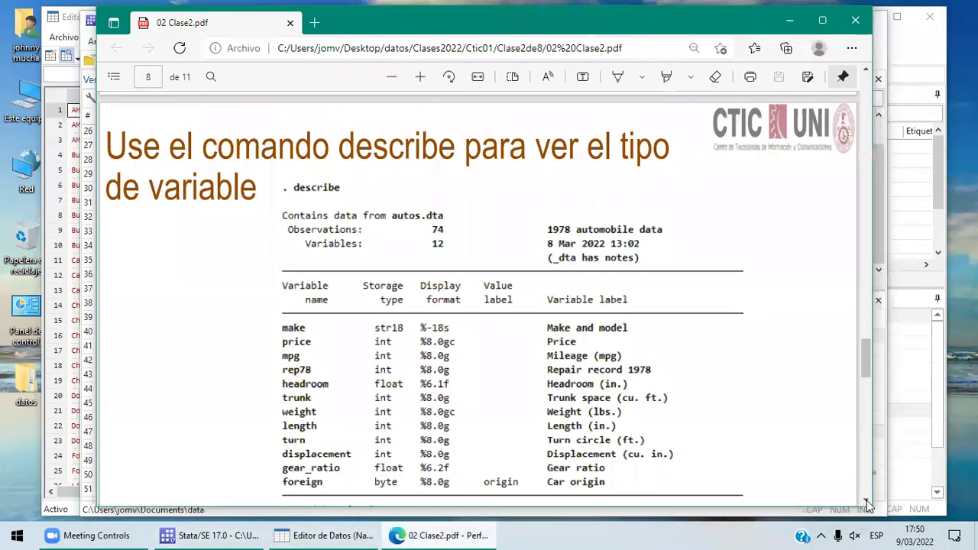
pyautogui.click(867, 502)
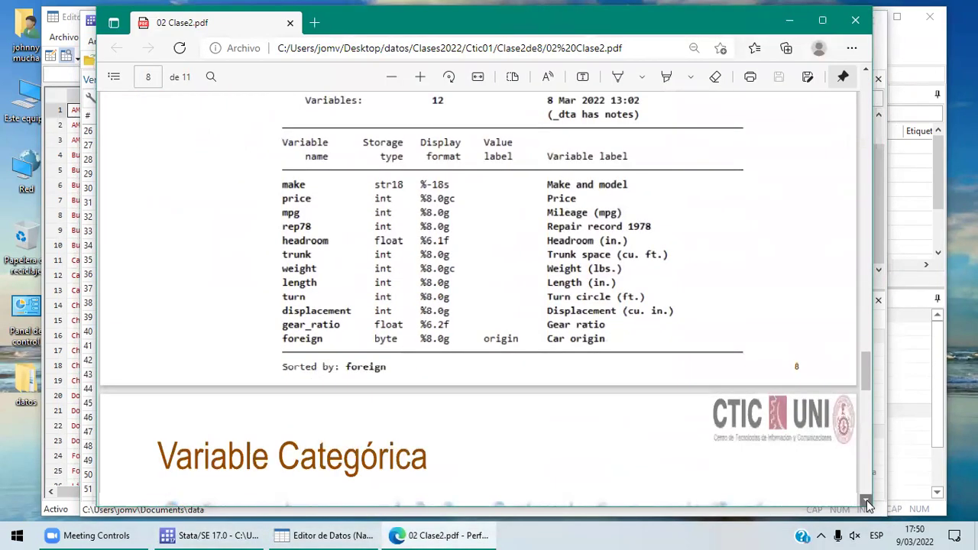
pyautogui.click(866, 502)
pyautogui.click(866, 502)
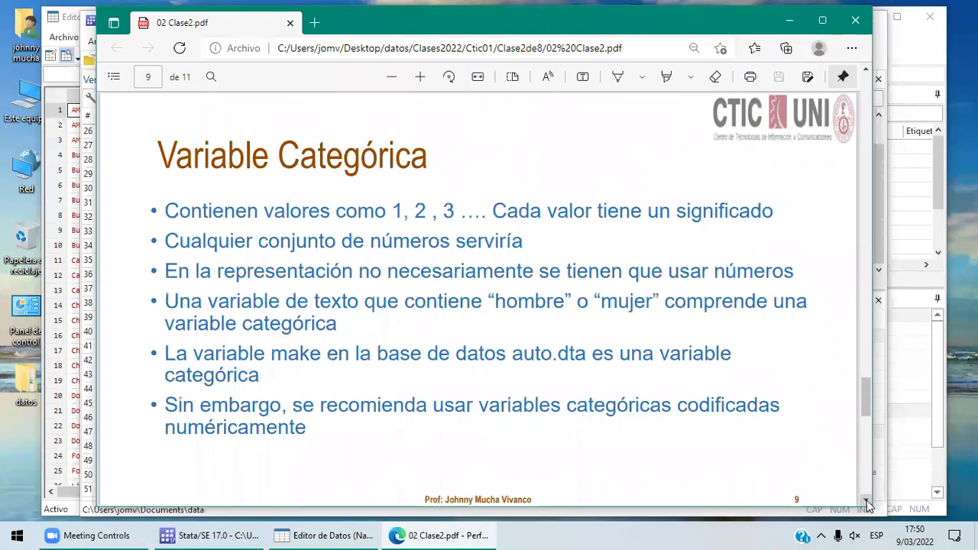
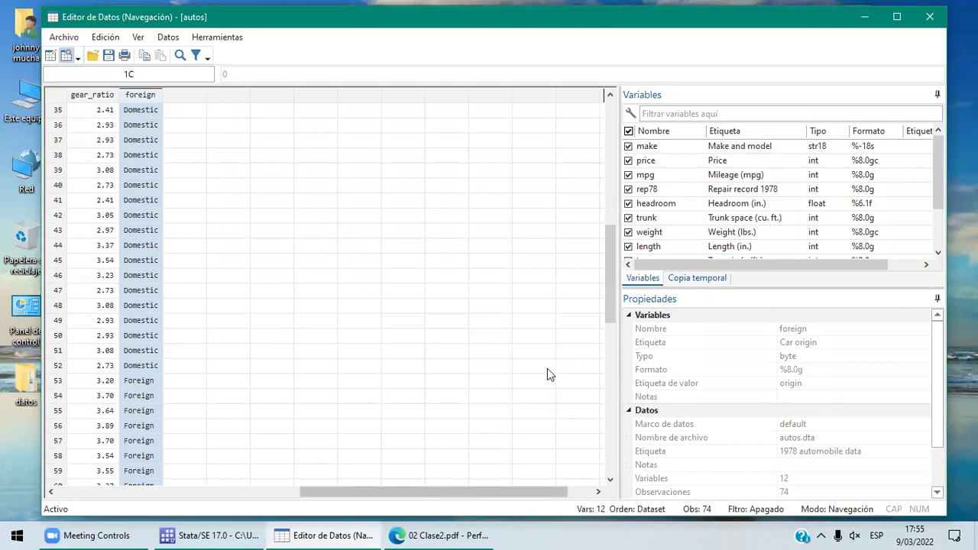
# Examine the foreign variable's column and its properties in the Data Editor's browse mode
pyautogui.hscroll(-10, 547, 368)
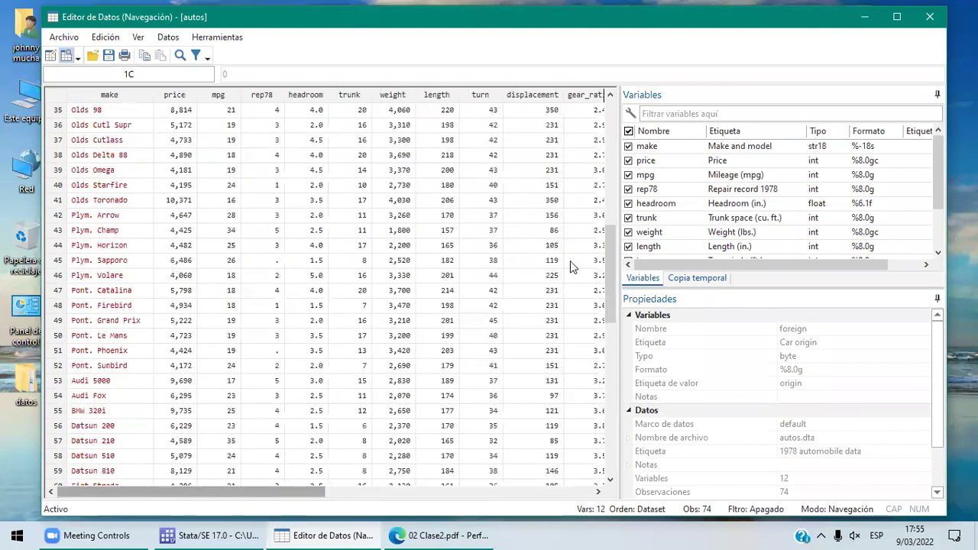
pyautogui.press('Tab')
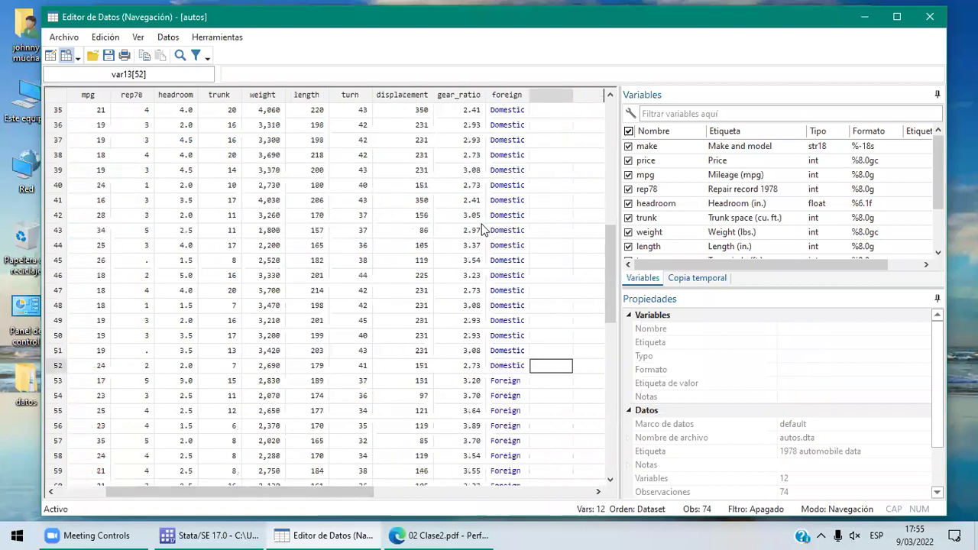
pyautogui.click(507, 97)
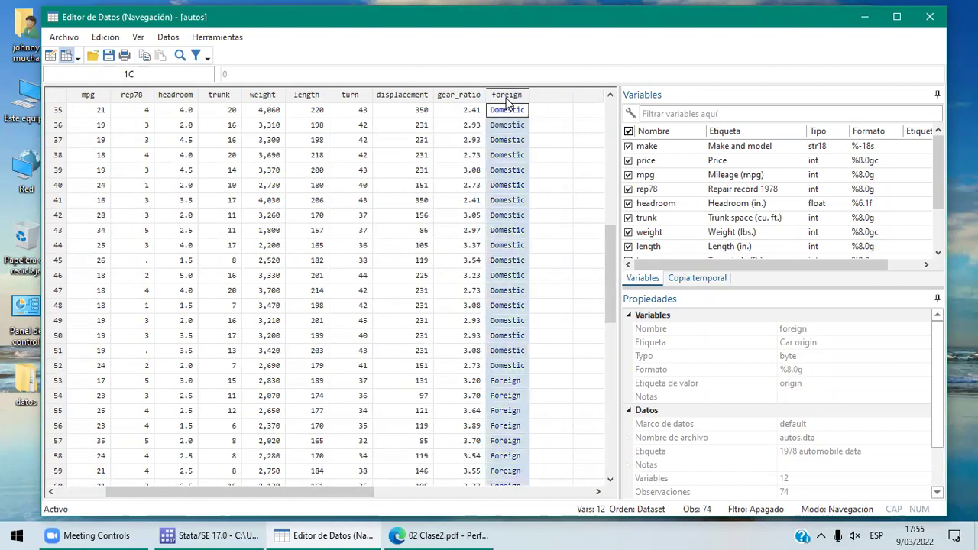
pyautogui.click(541, 143)
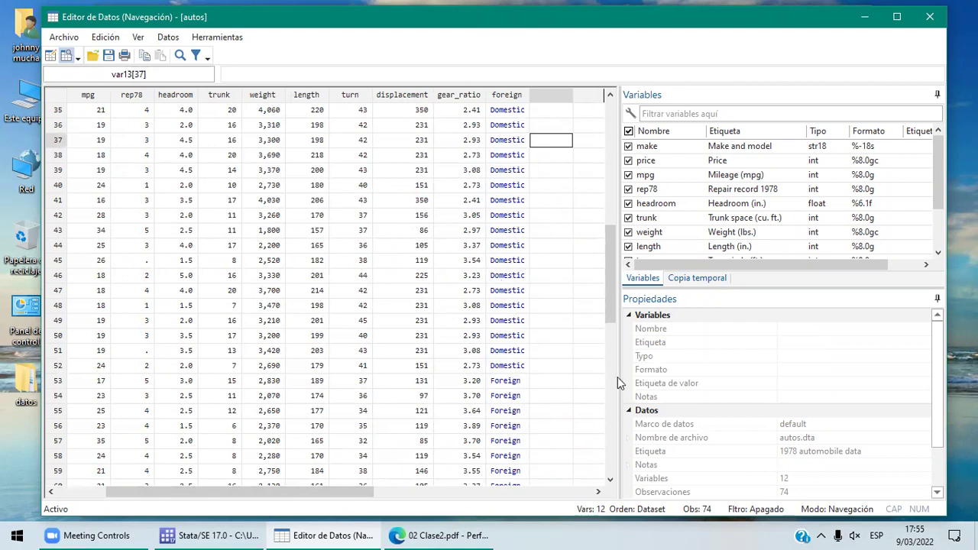
pyautogui.click(517, 98)
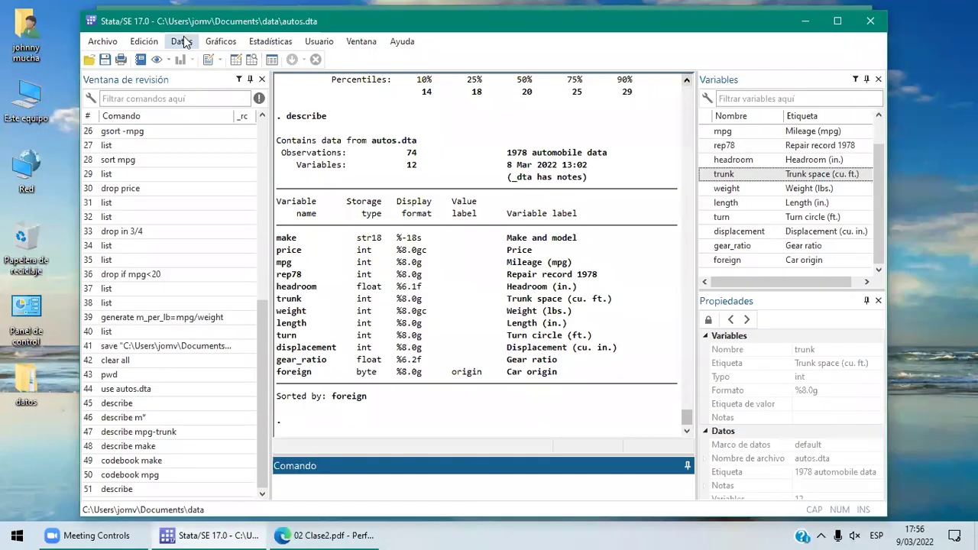
# Open autos.dta in the Data Editor's edit mode and inspect the value label property of the foreign variable
pyautogui.click(184, 42)
pyautogui.moveTo(218, 75)
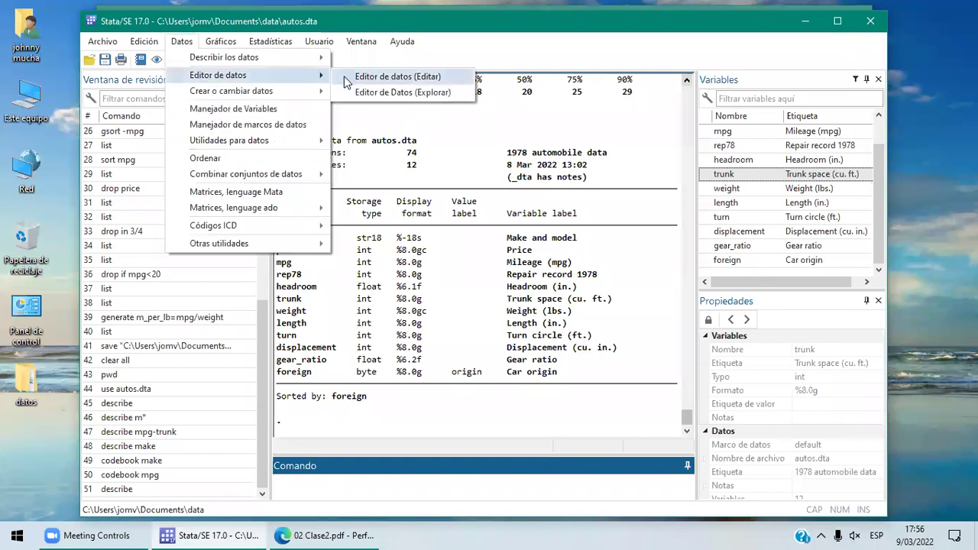
pyautogui.click(397, 77)
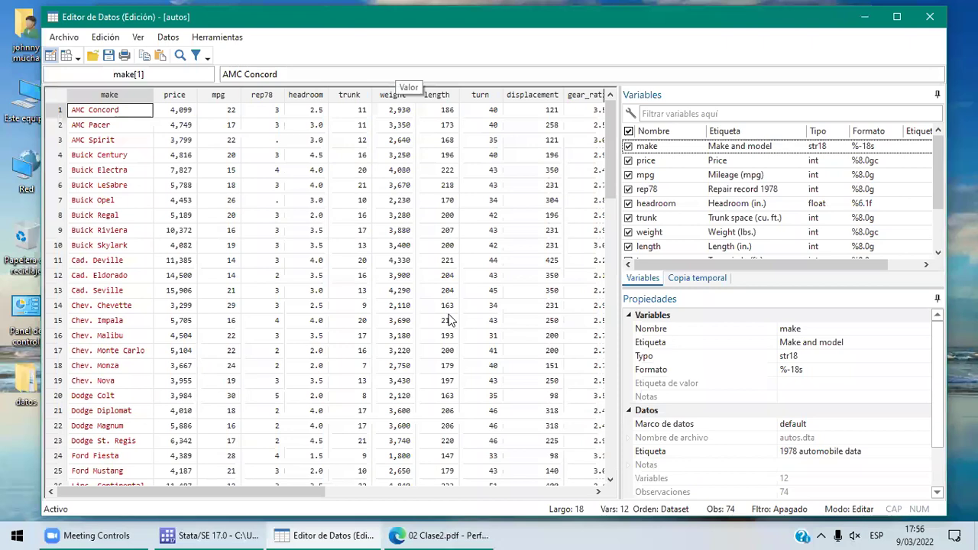
pyautogui.hscroll(5, 449, 320)
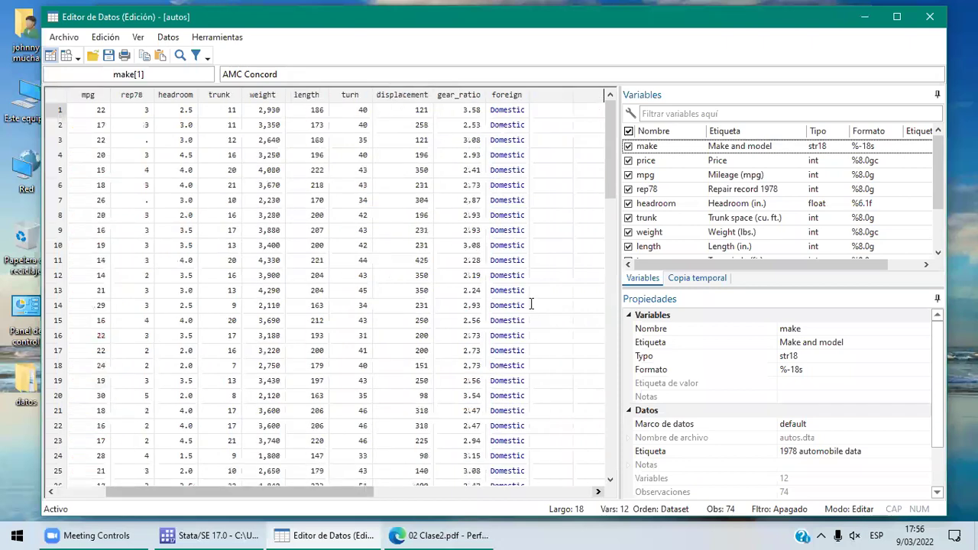
pyautogui.hotkey('ctrl', 'space')
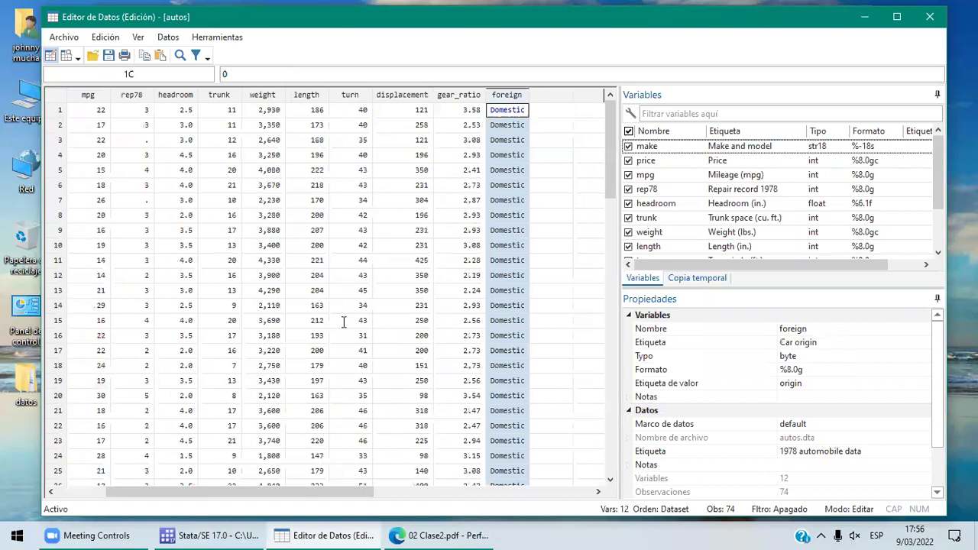
pyautogui.press('Tab')
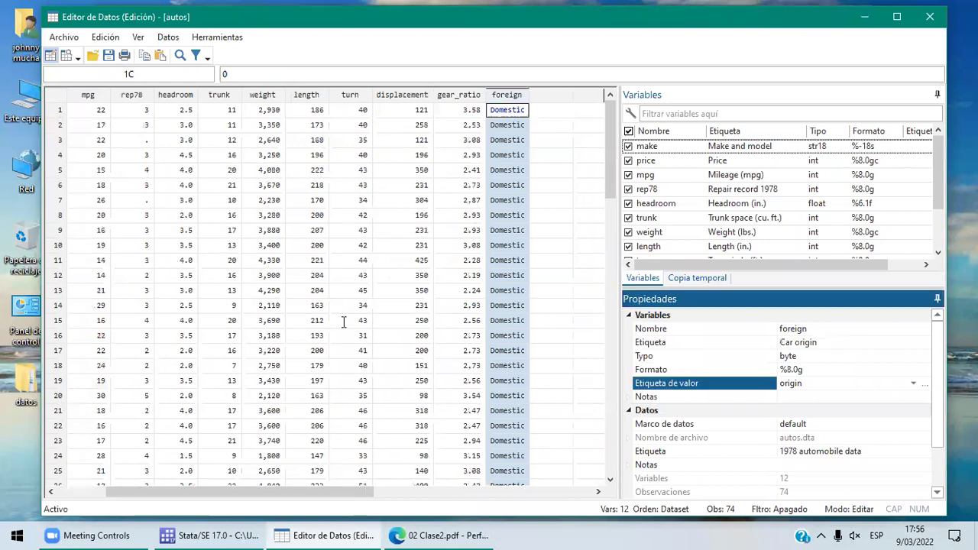
pyautogui.hotkey('alt', 'Down')
pyautogui.press('Escape')
# Compare the Variable Categórica slide in 02 Clase2.pdf with the autos.dta columns in the Data Editor, including rep78 and make
pyautogui.hotkey('alt', 'Tab')
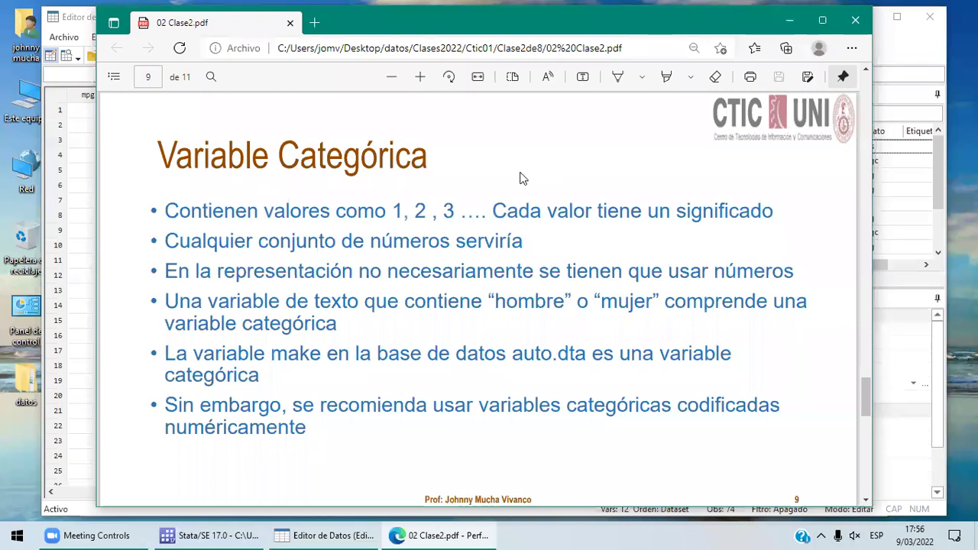
pyautogui.hotkey('alt', 'Tab')
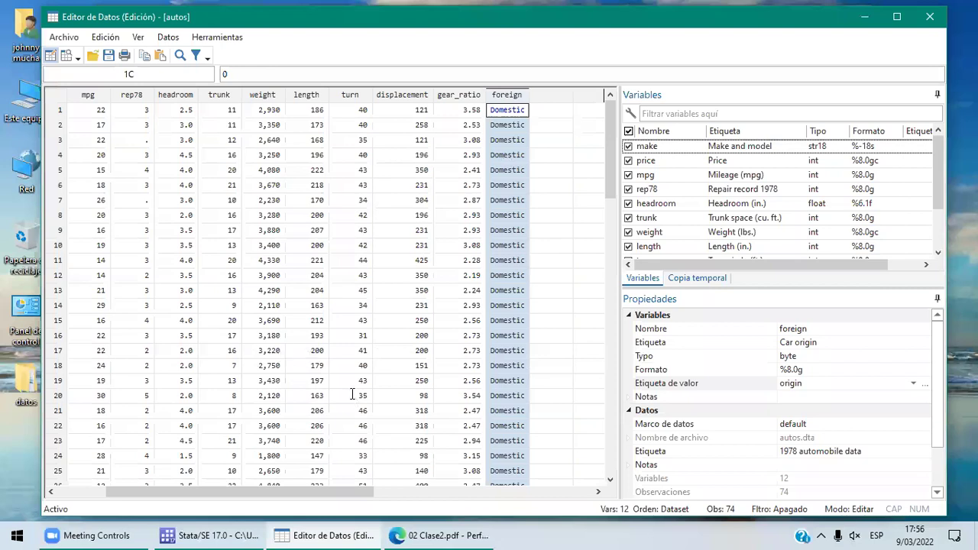
pyautogui.hotkey('alt', 'Tab')
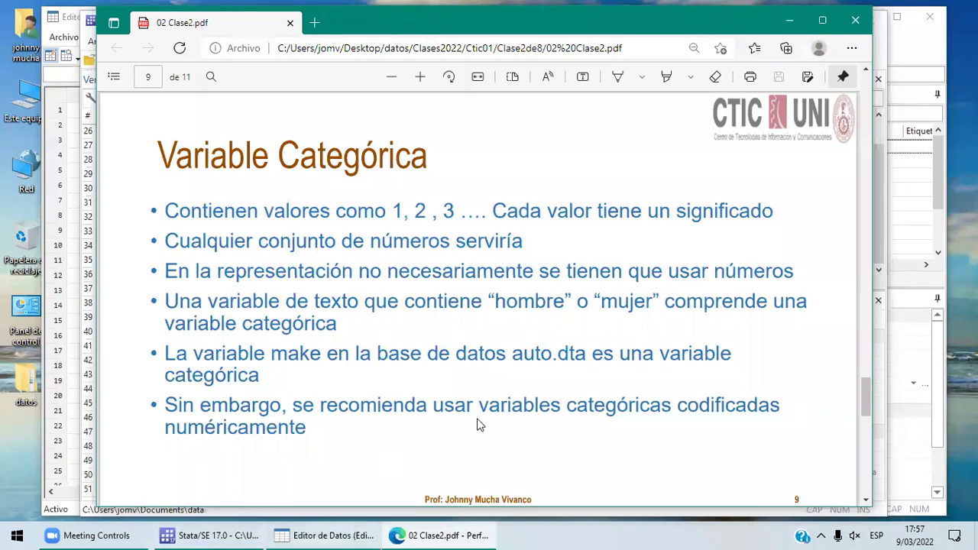
pyautogui.hotkey('alt', 'Tab')
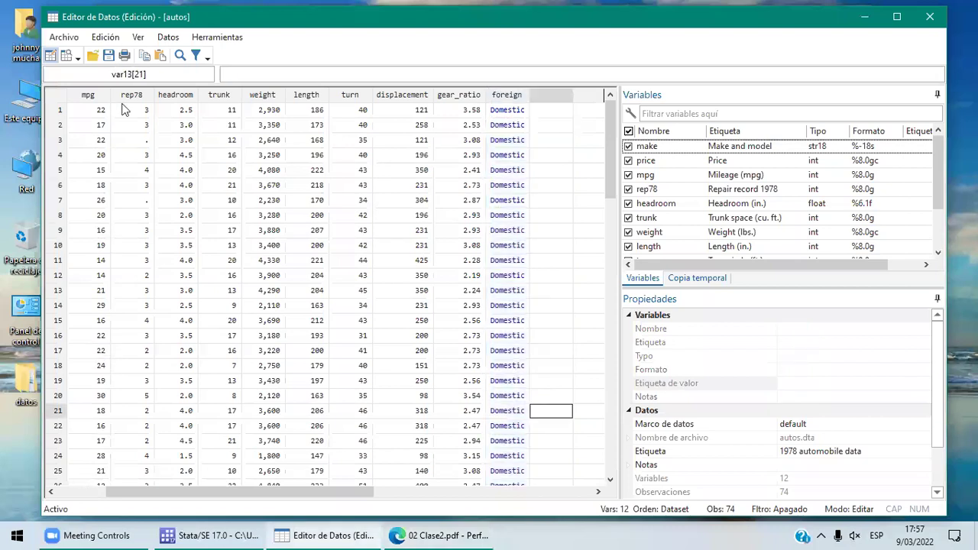
pyautogui.hscroll(-2, 126, 114)
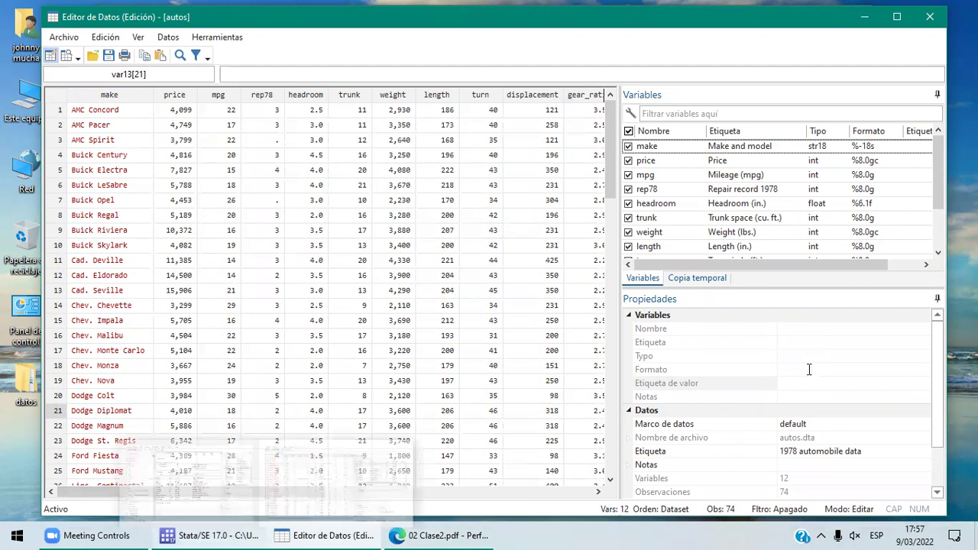
# Consult the numerically coded categorical variable example on page 10 of 02 Clase2.pdf and run codebook rep78 in Stata
pyautogui.hotkey('alt', 'Tab')
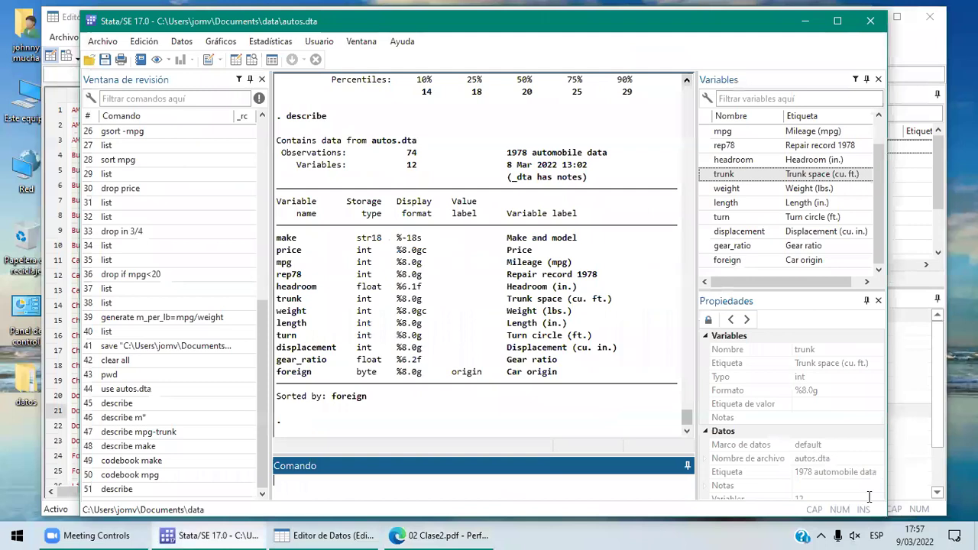
pyautogui.hotkey('alt', 'Tab')
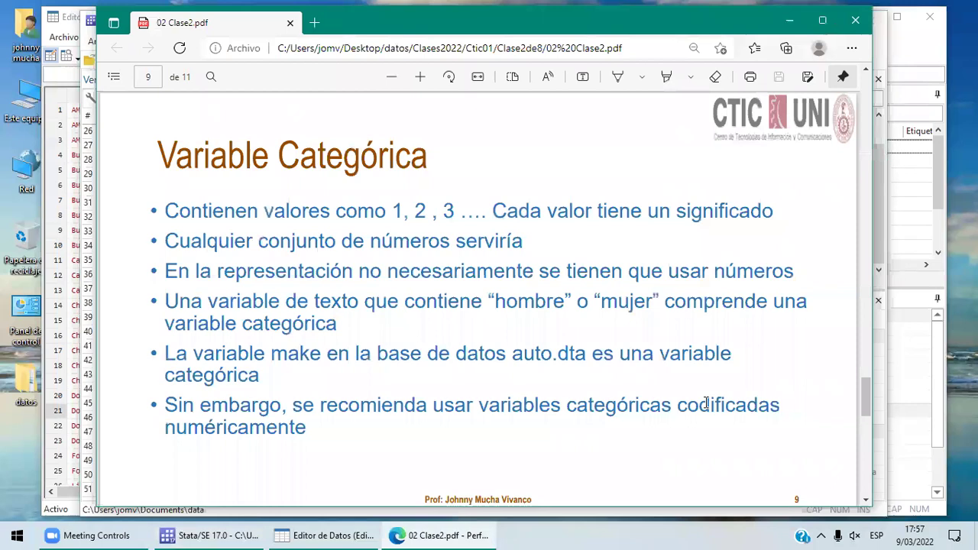
pyautogui.scroll(-5, 706, 403)
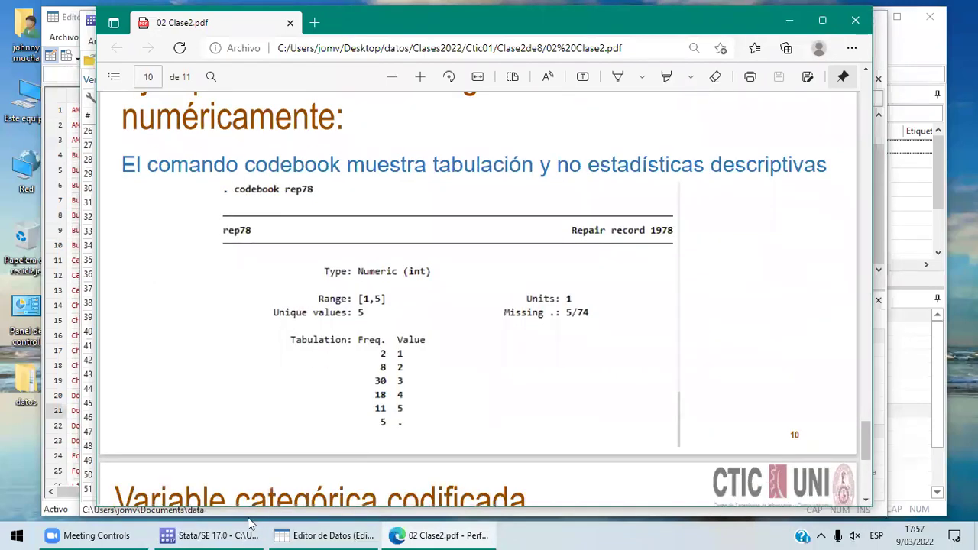
pyautogui.click(449, 534)
pyautogui.write('codebook')
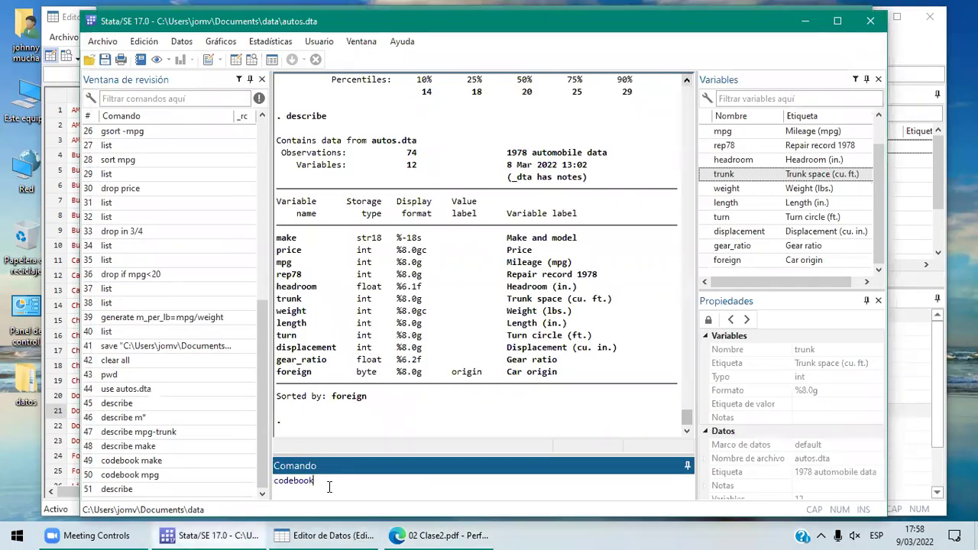
pyautogui.hotkey('alt', 'Tab')
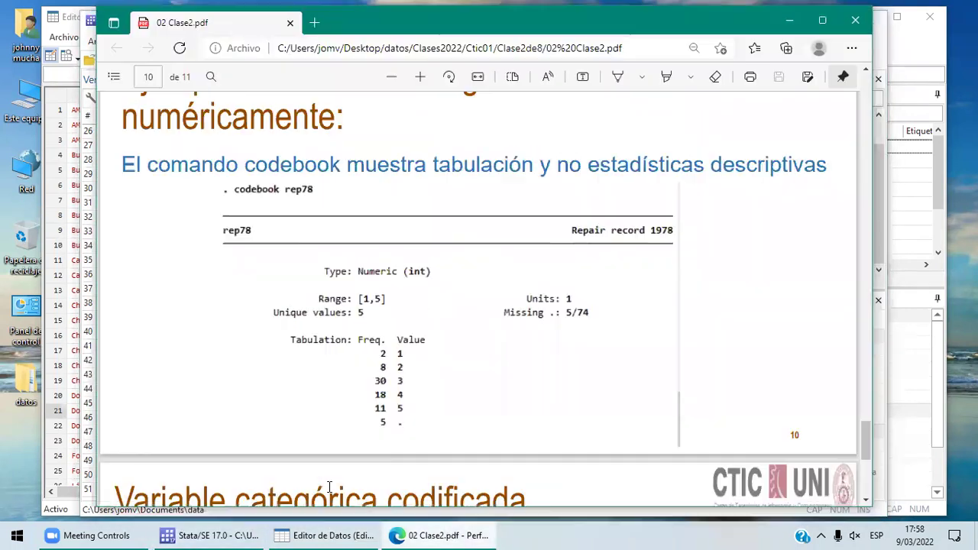
pyautogui.hotkey('alt', 'Tab')
pyautogui.write('rep78')
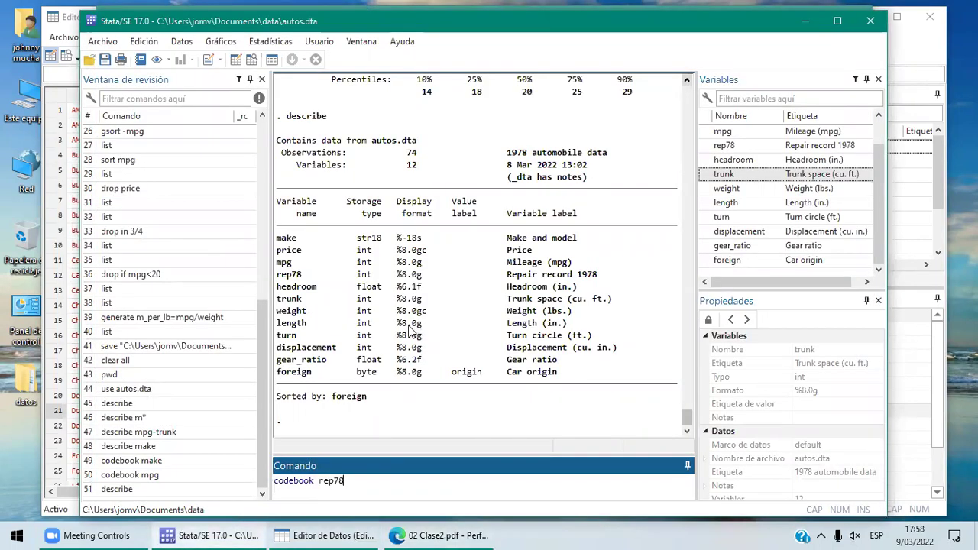
pyautogui.press('Return')
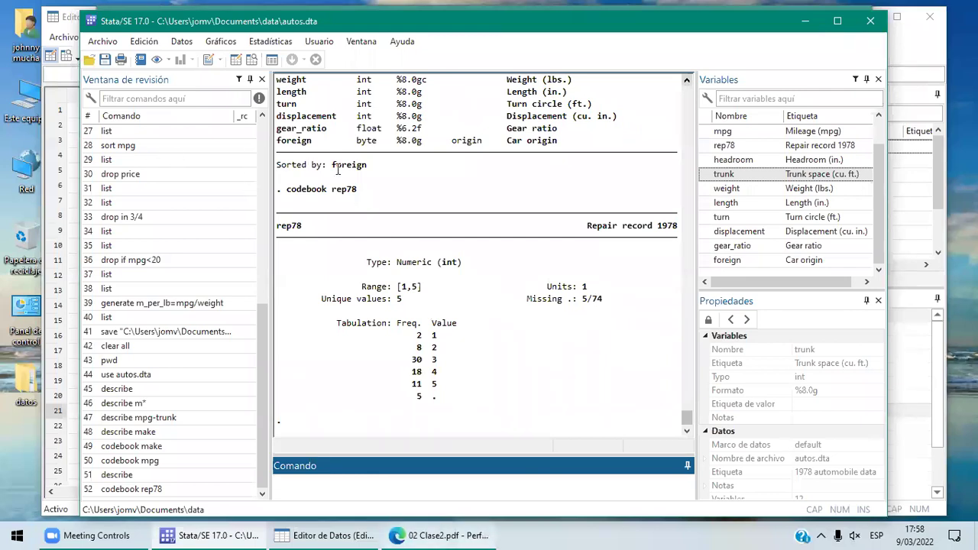
# Consult the slide on numerically coded categorical variables with a value label on page 11 of 02 Clase2.pdf
pyautogui.hotkey('alt', 'Tab')
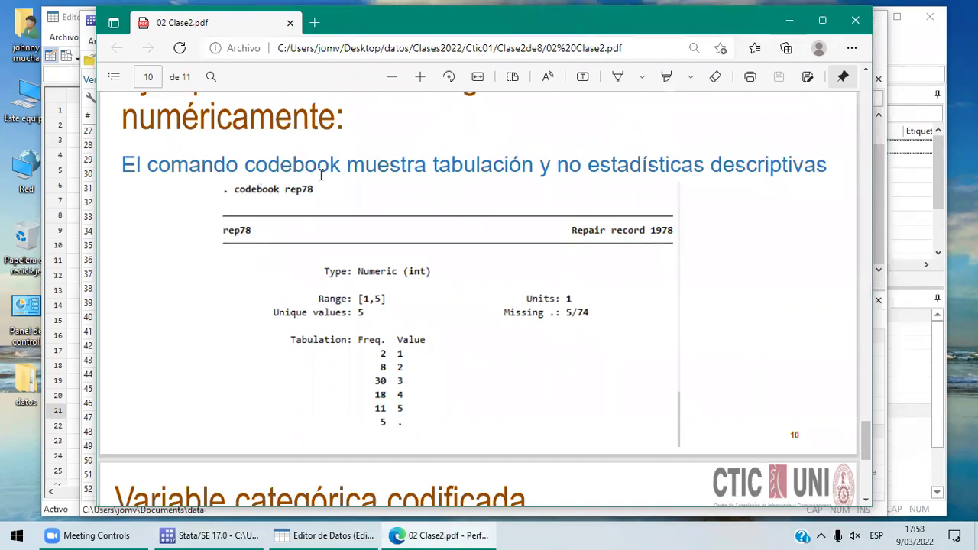
pyautogui.click(867, 498)
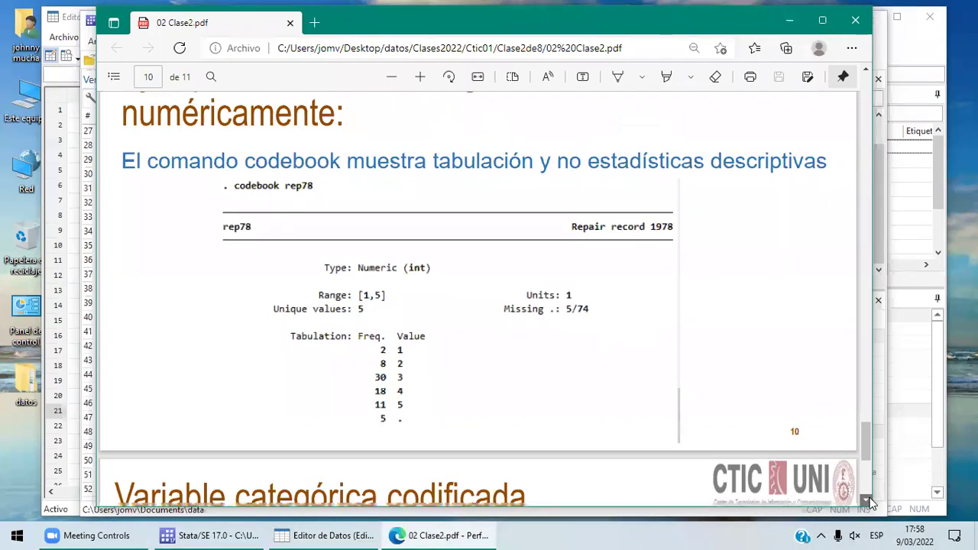
pyautogui.scroll(-4, 869, 501)
pyautogui.scroll(-1, 869, 497)
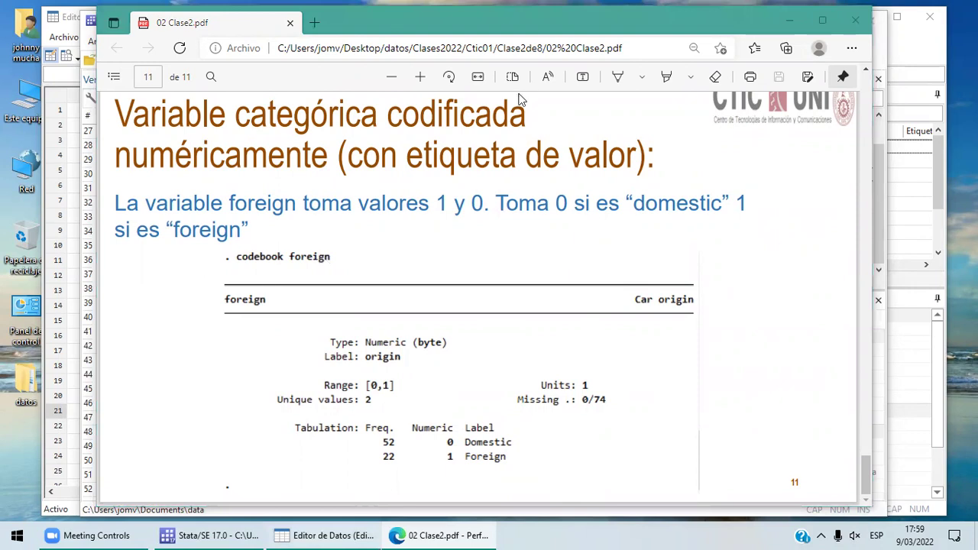
# In the Data Editor, open the value label manager for the foreign variable, inspect the entries of the origin label, and close it
pyautogui.hotkey('alt', 'Tab')
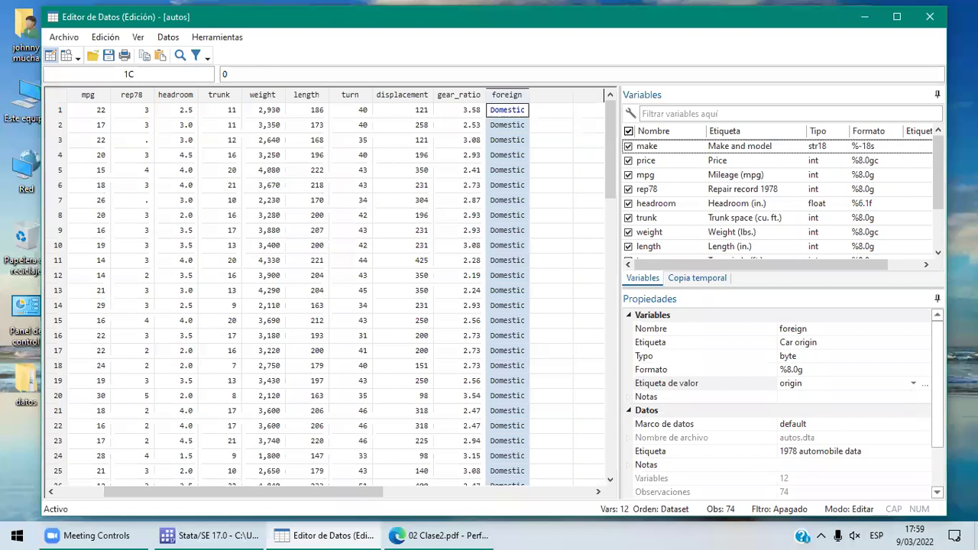
pyautogui.click(925, 383)
pyautogui.press('Right')
pyautogui.click(424, 223)
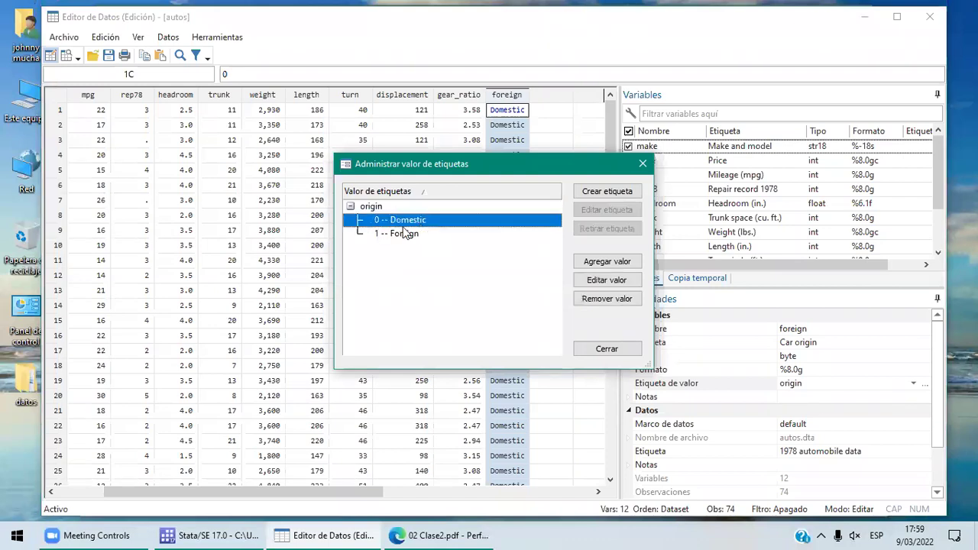
pyautogui.click(408, 234)
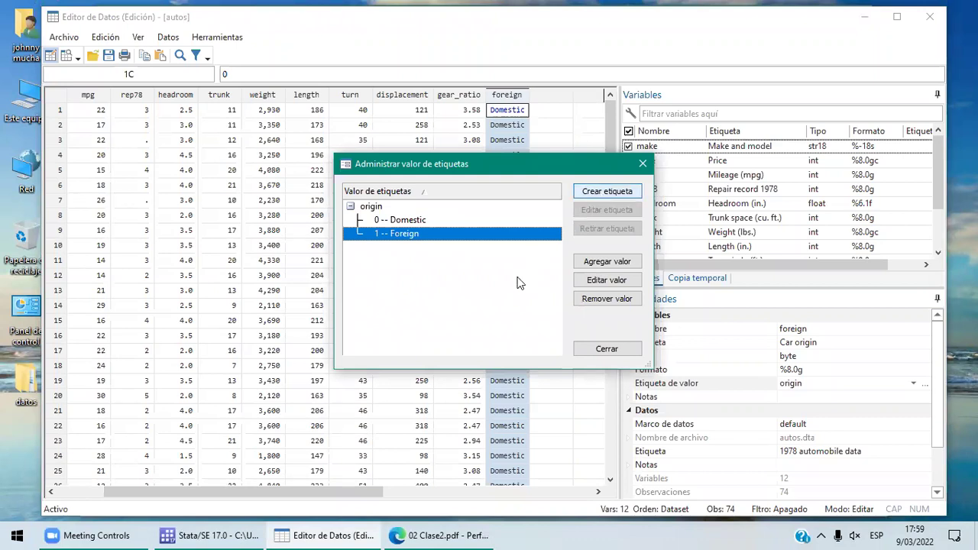
pyautogui.click(608, 351)
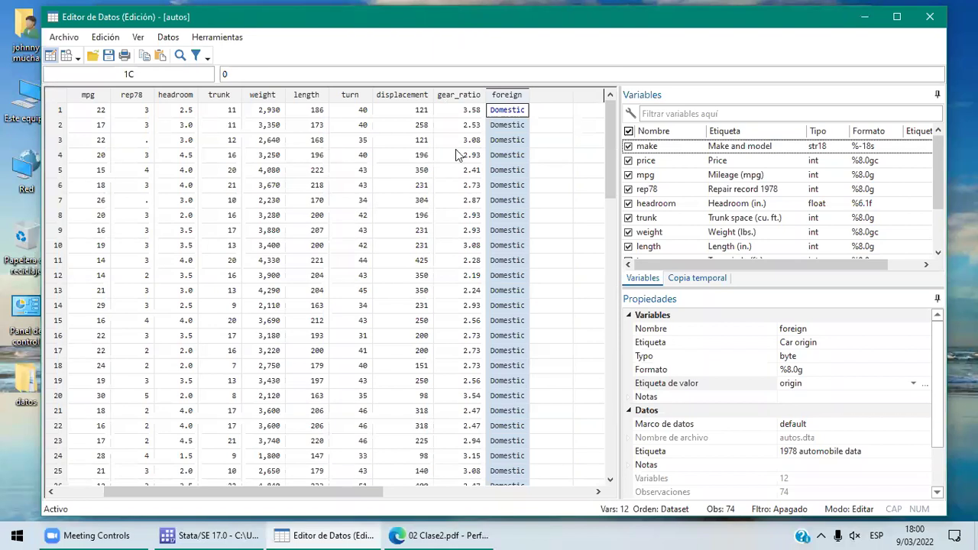
pyautogui.click(539, 110)
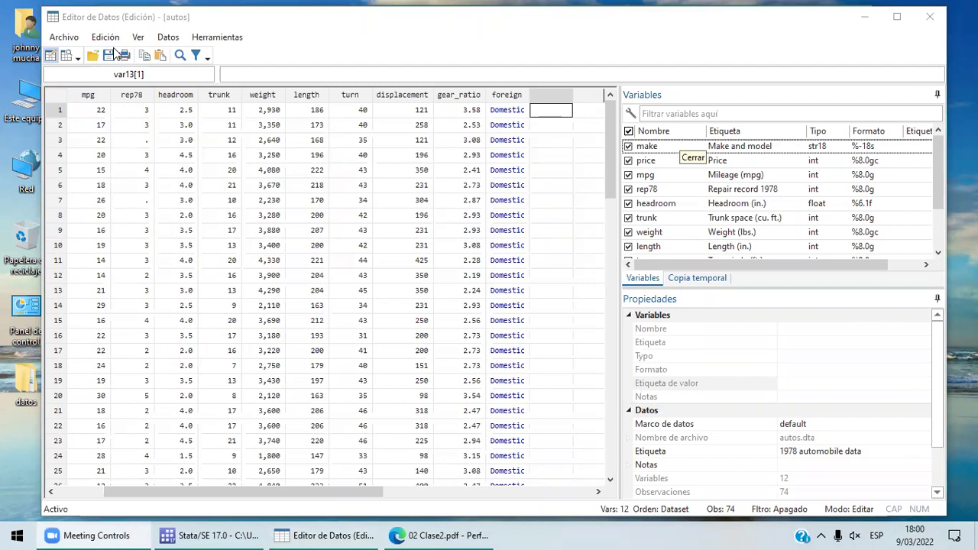
pyautogui.click(647, 47)
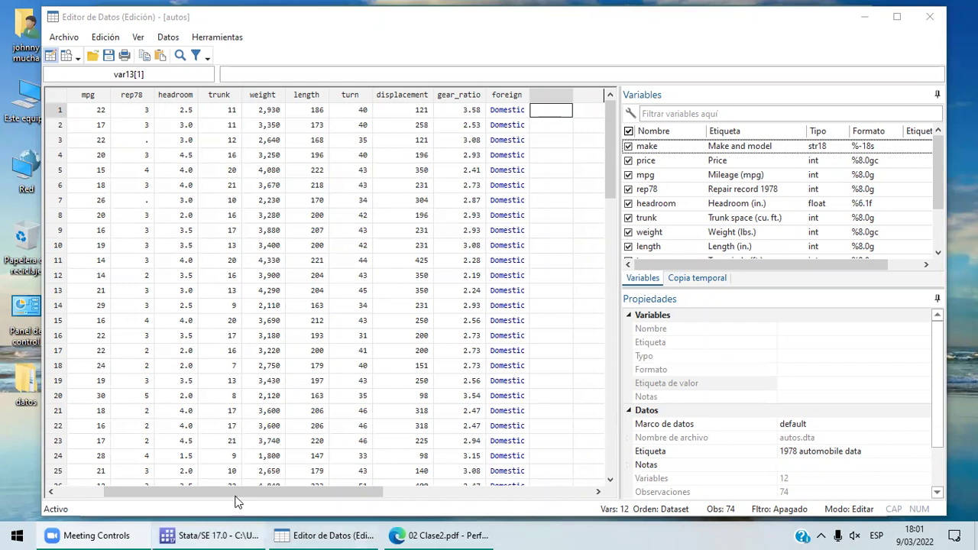
# Switch to the main Stata window and rerun codebook rep78 from the command history
pyautogui.hotkey('alt', 'Tab')
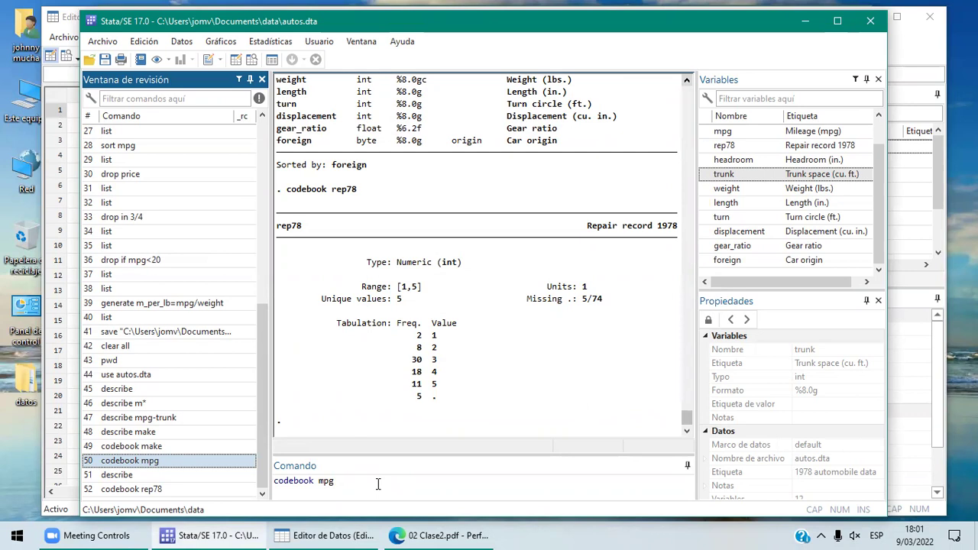
pyautogui.press('pagedown')
pyautogui.press('pagedown')
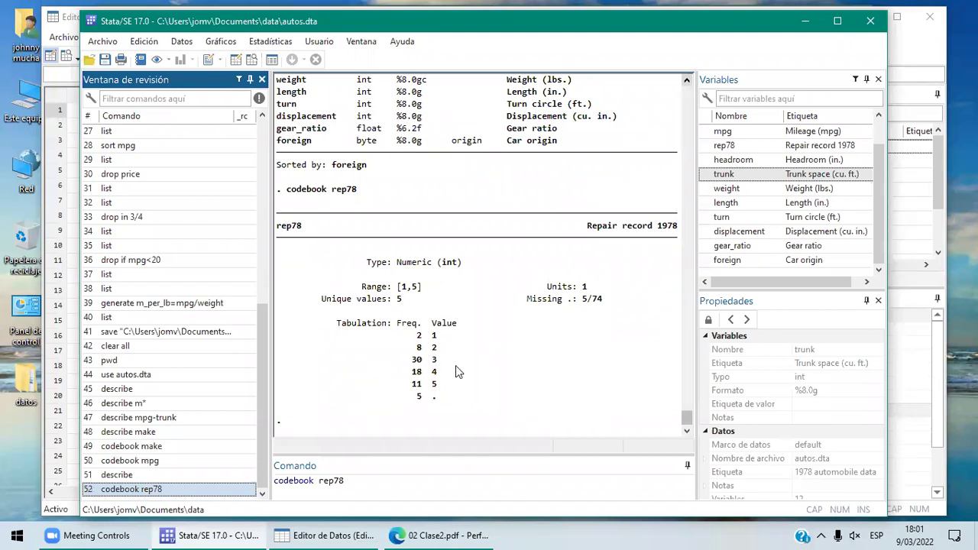
pyautogui.press('Return')
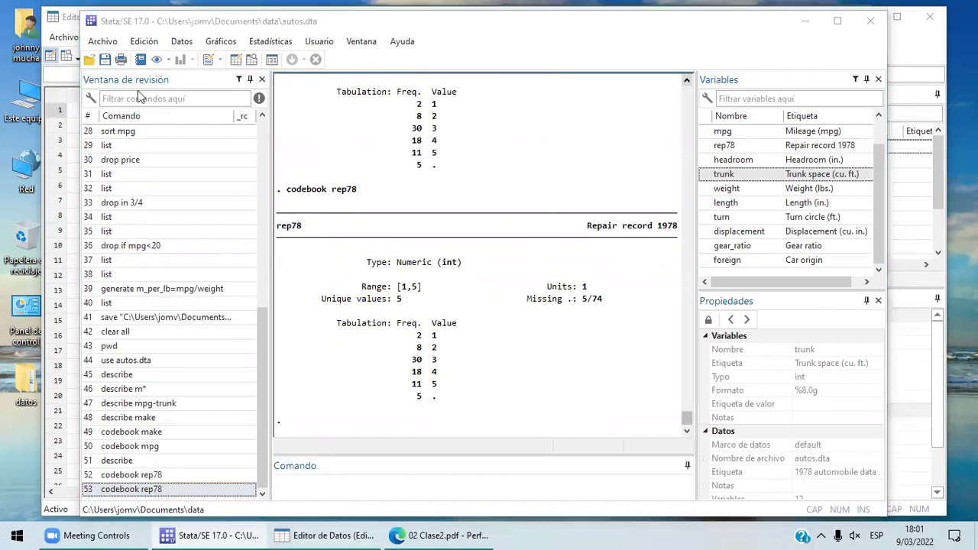
# Compare the value label property of rep78 with that of foreign in the Data Editor
pyautogui.hotkey('alt', 'Tab')
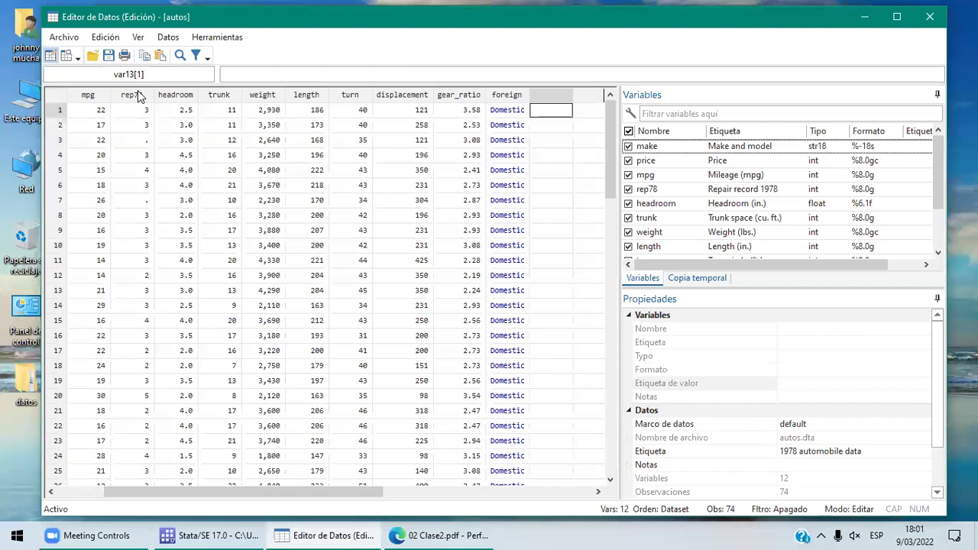
pyautogui.click(138, 94)
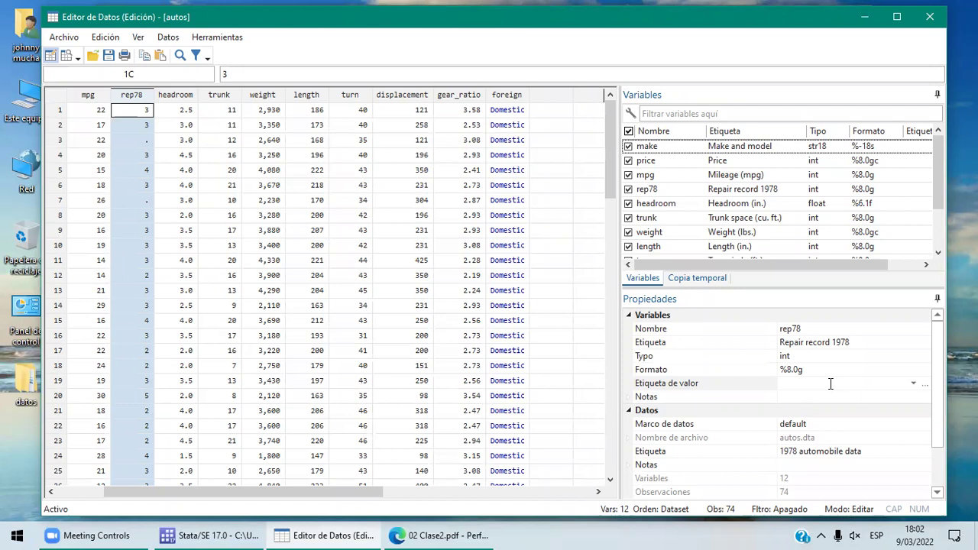
pyautogui.click(831, 384)
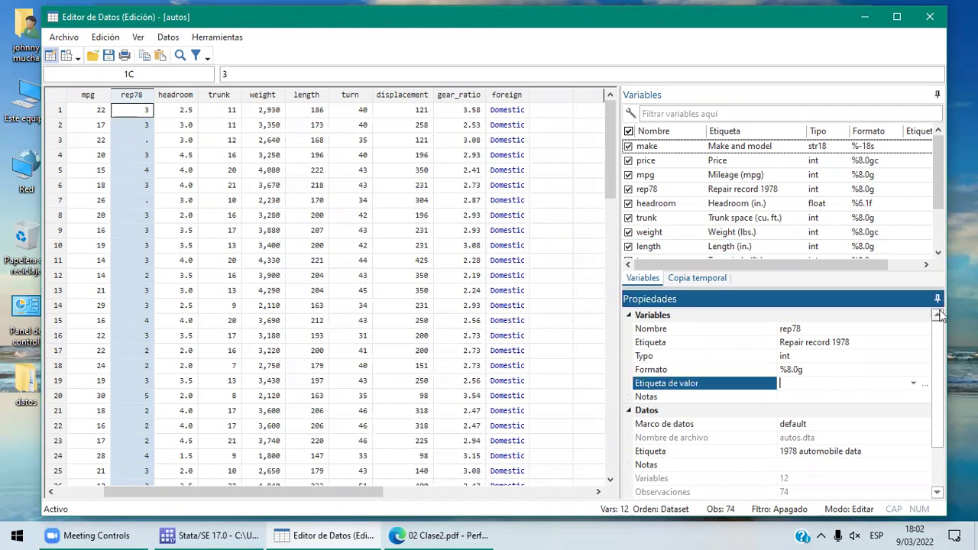
pyautogui.click(516, 103)
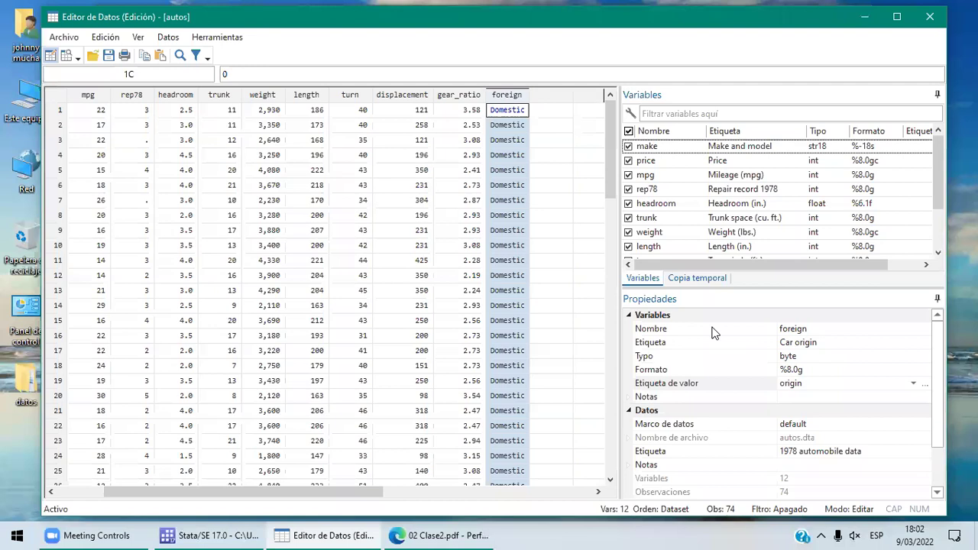
pyautogui.click(143, 98)
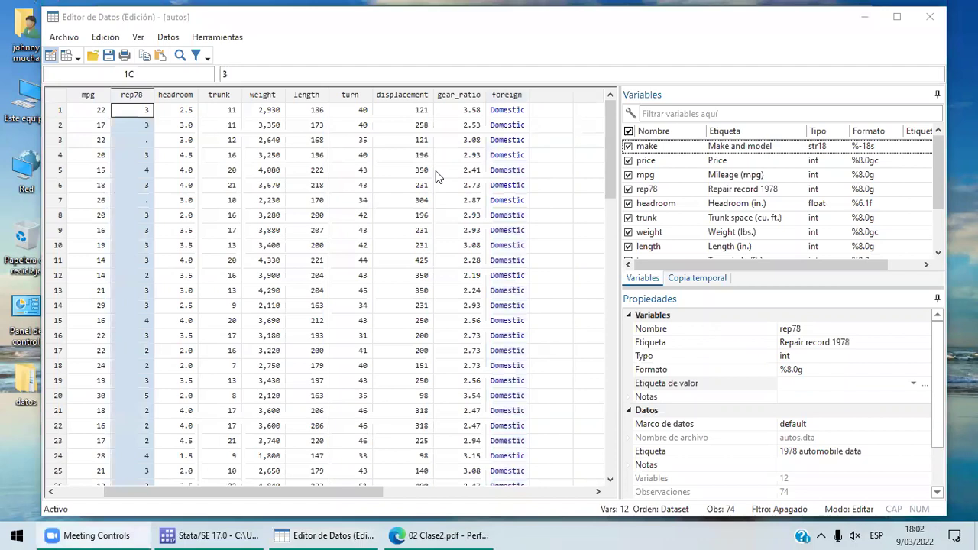